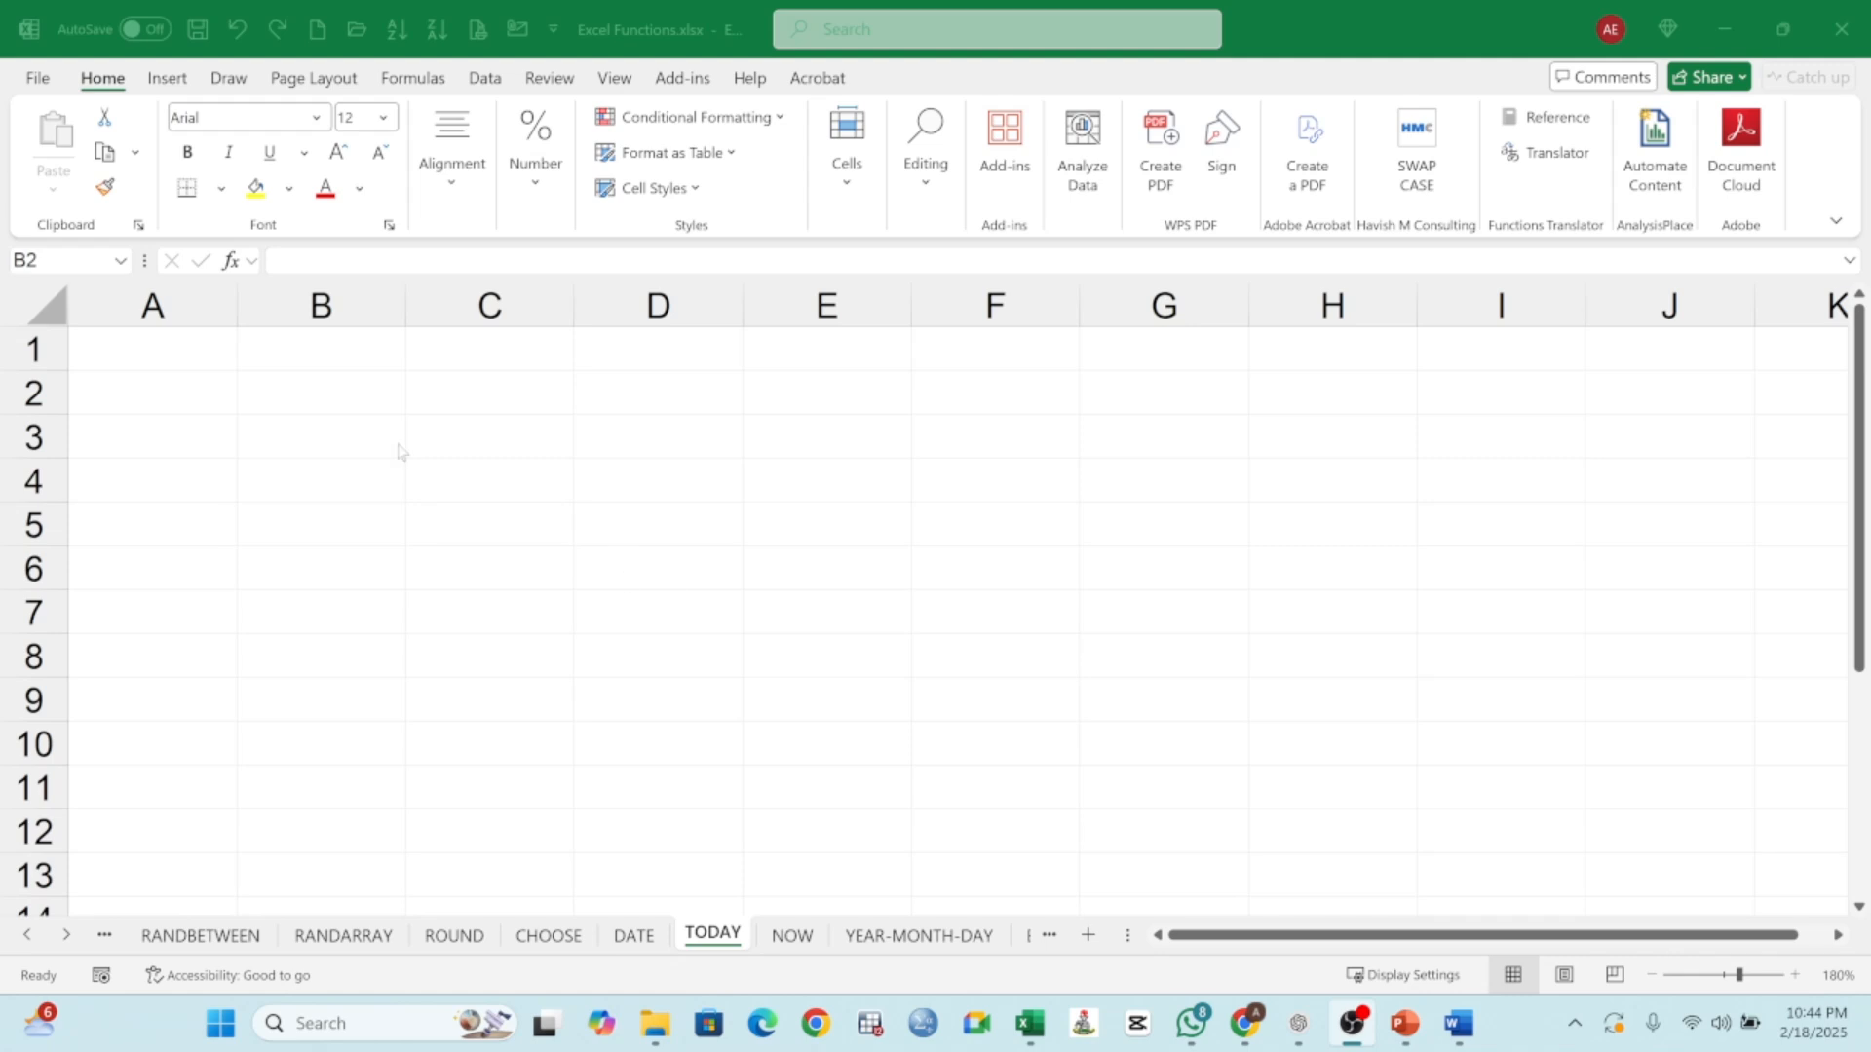
click(350, 399)
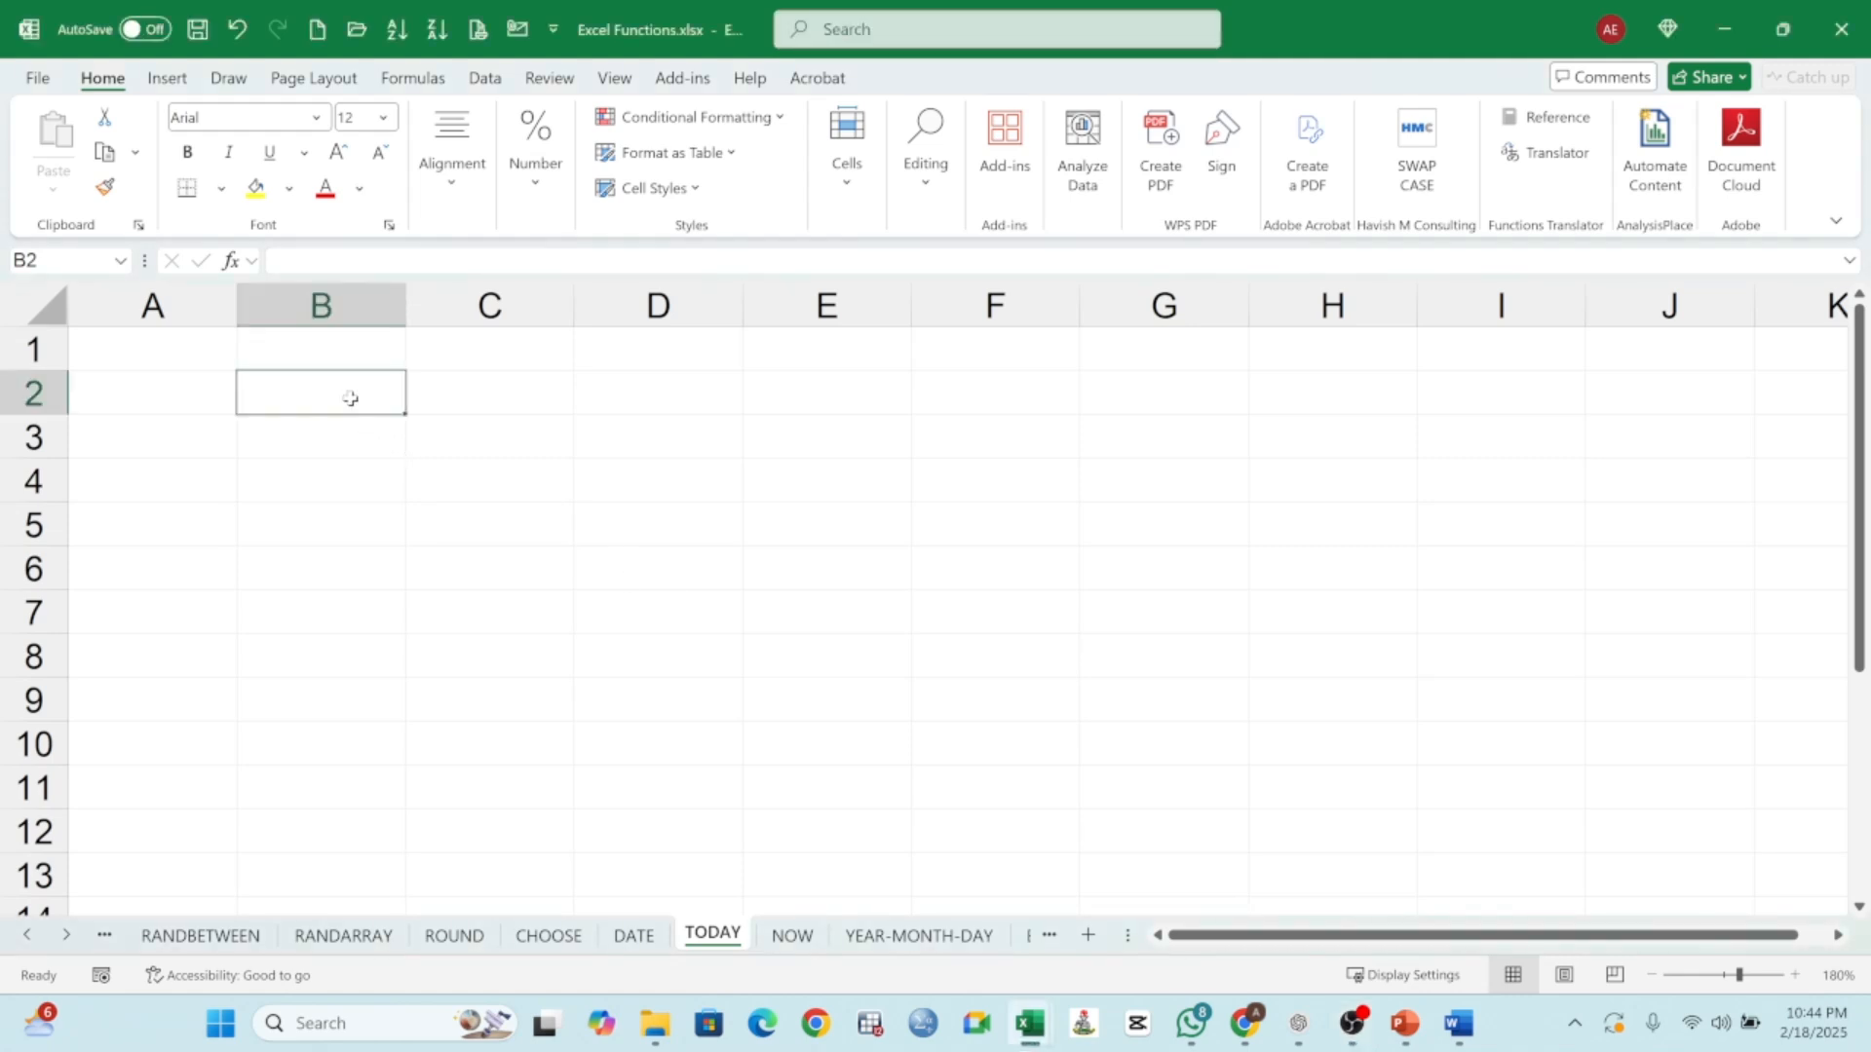
text(TODAY)
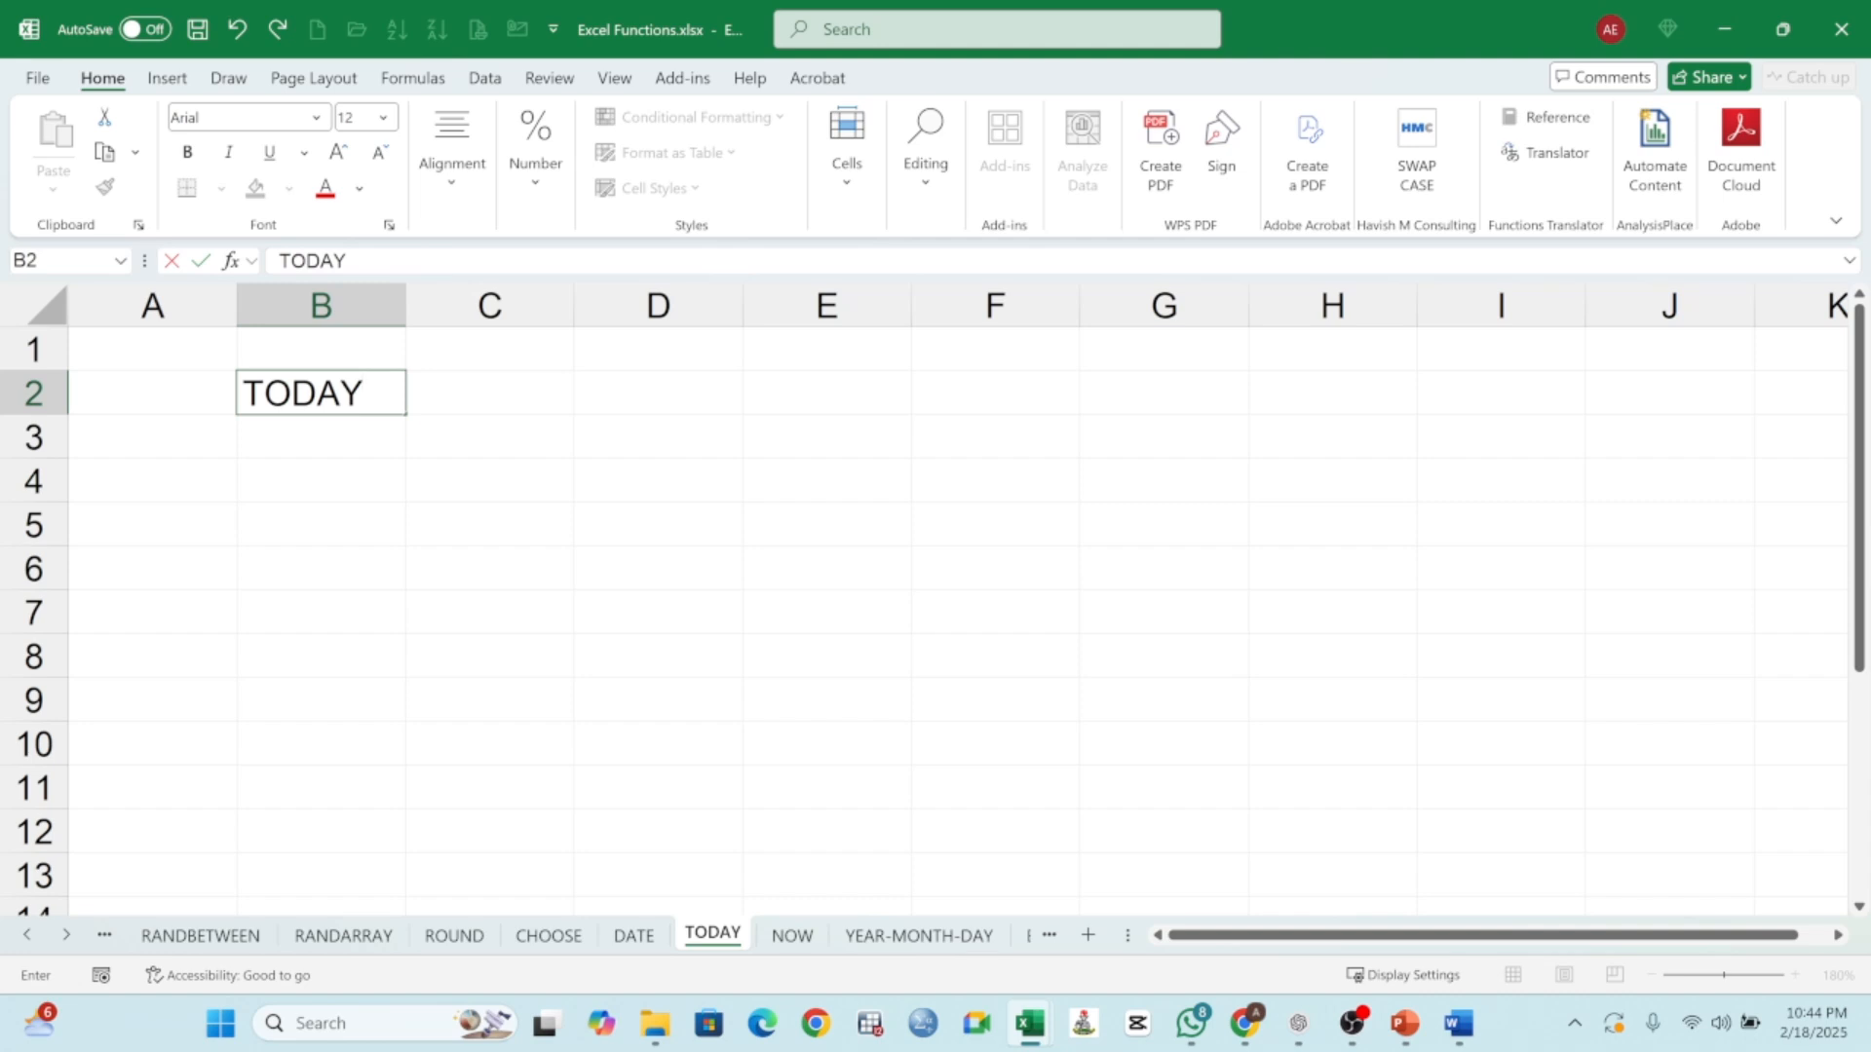
key(BackSpace)
key(BackSpace)
key(BackSpace)
key(BackSpace)
key(BackSpace)
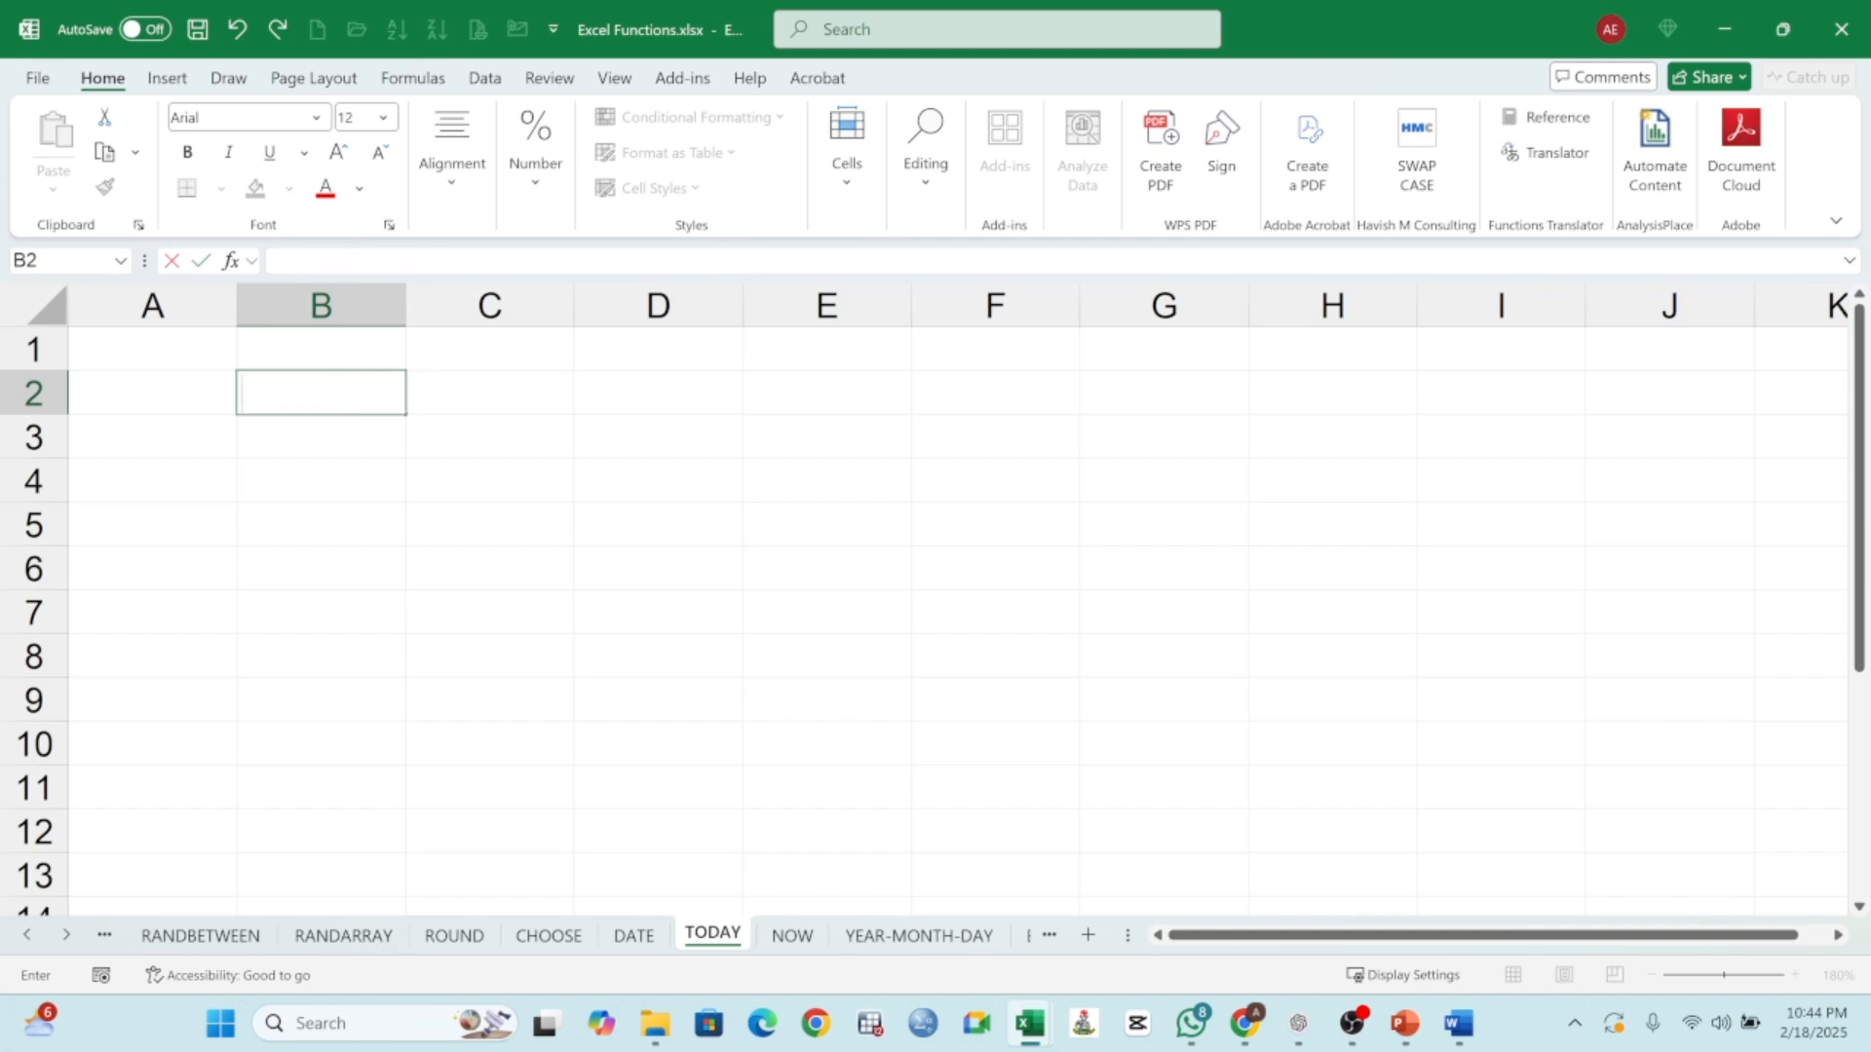
- Enter the formula =TODAY() in cell B2 to return the current date
text(=)
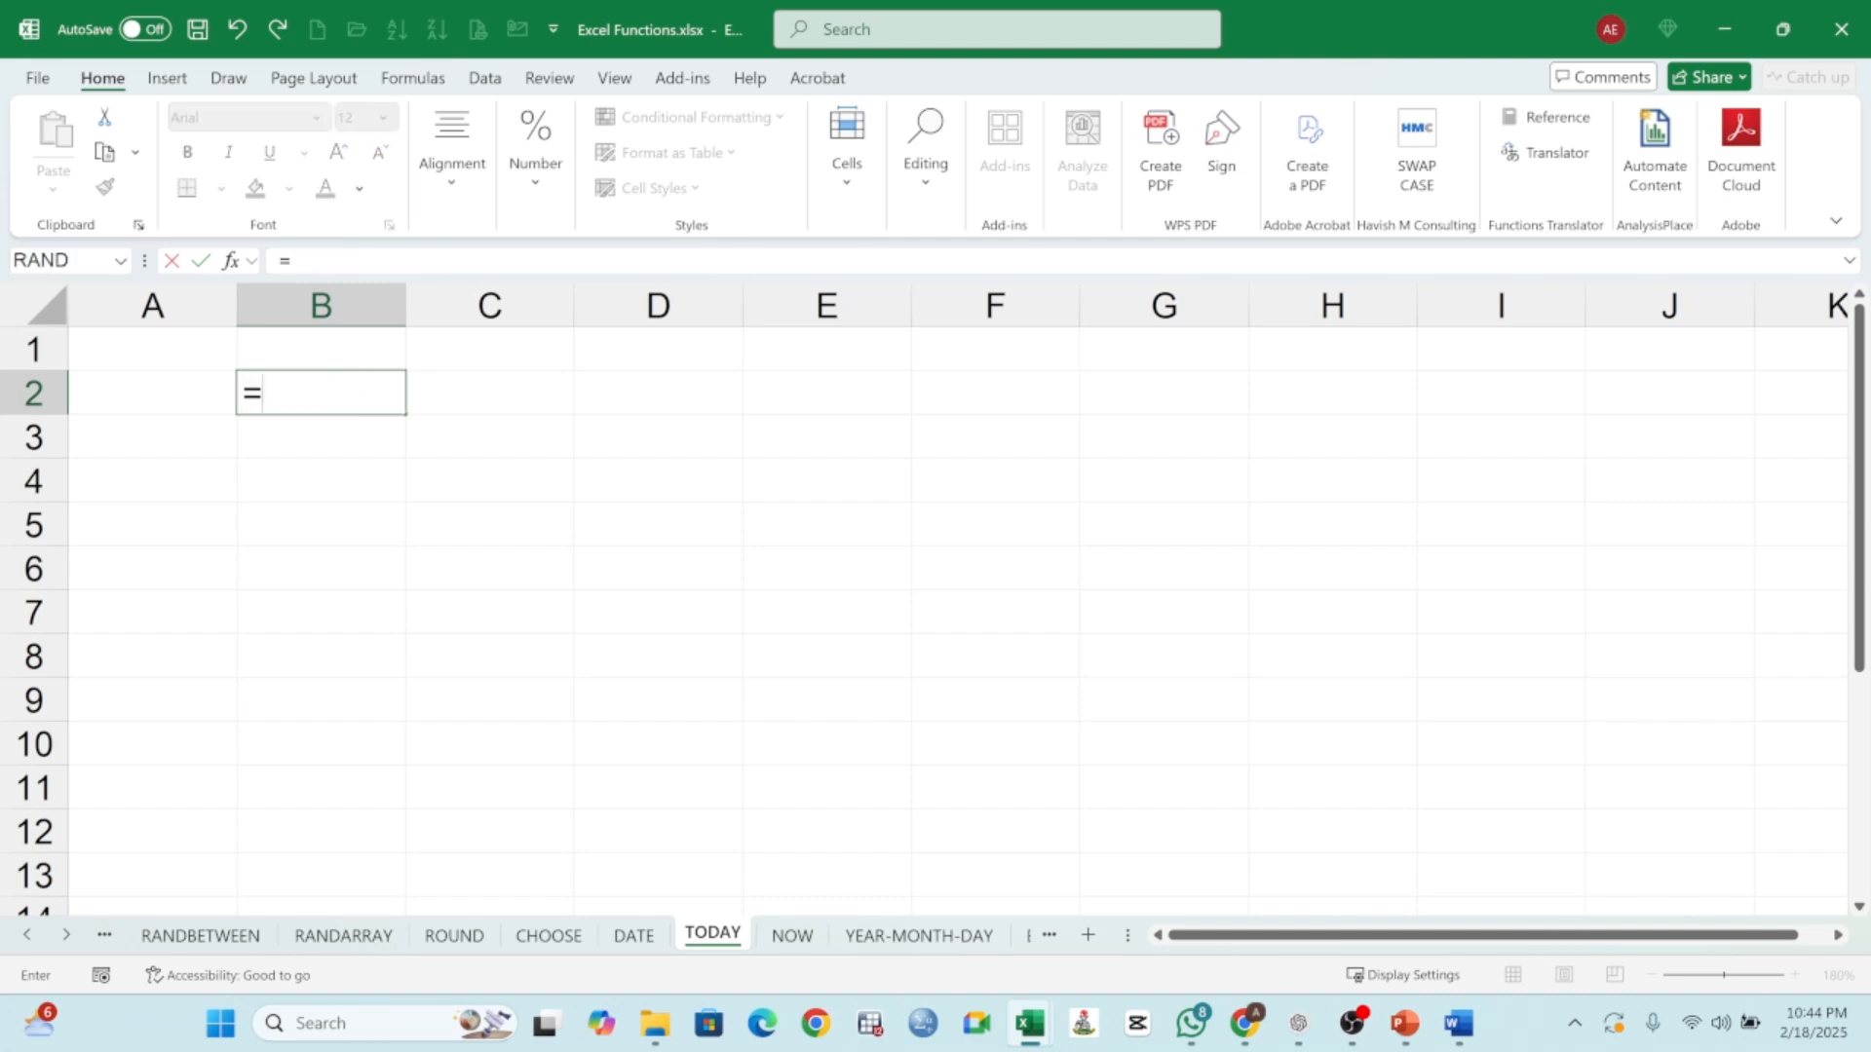
text(TODAY)
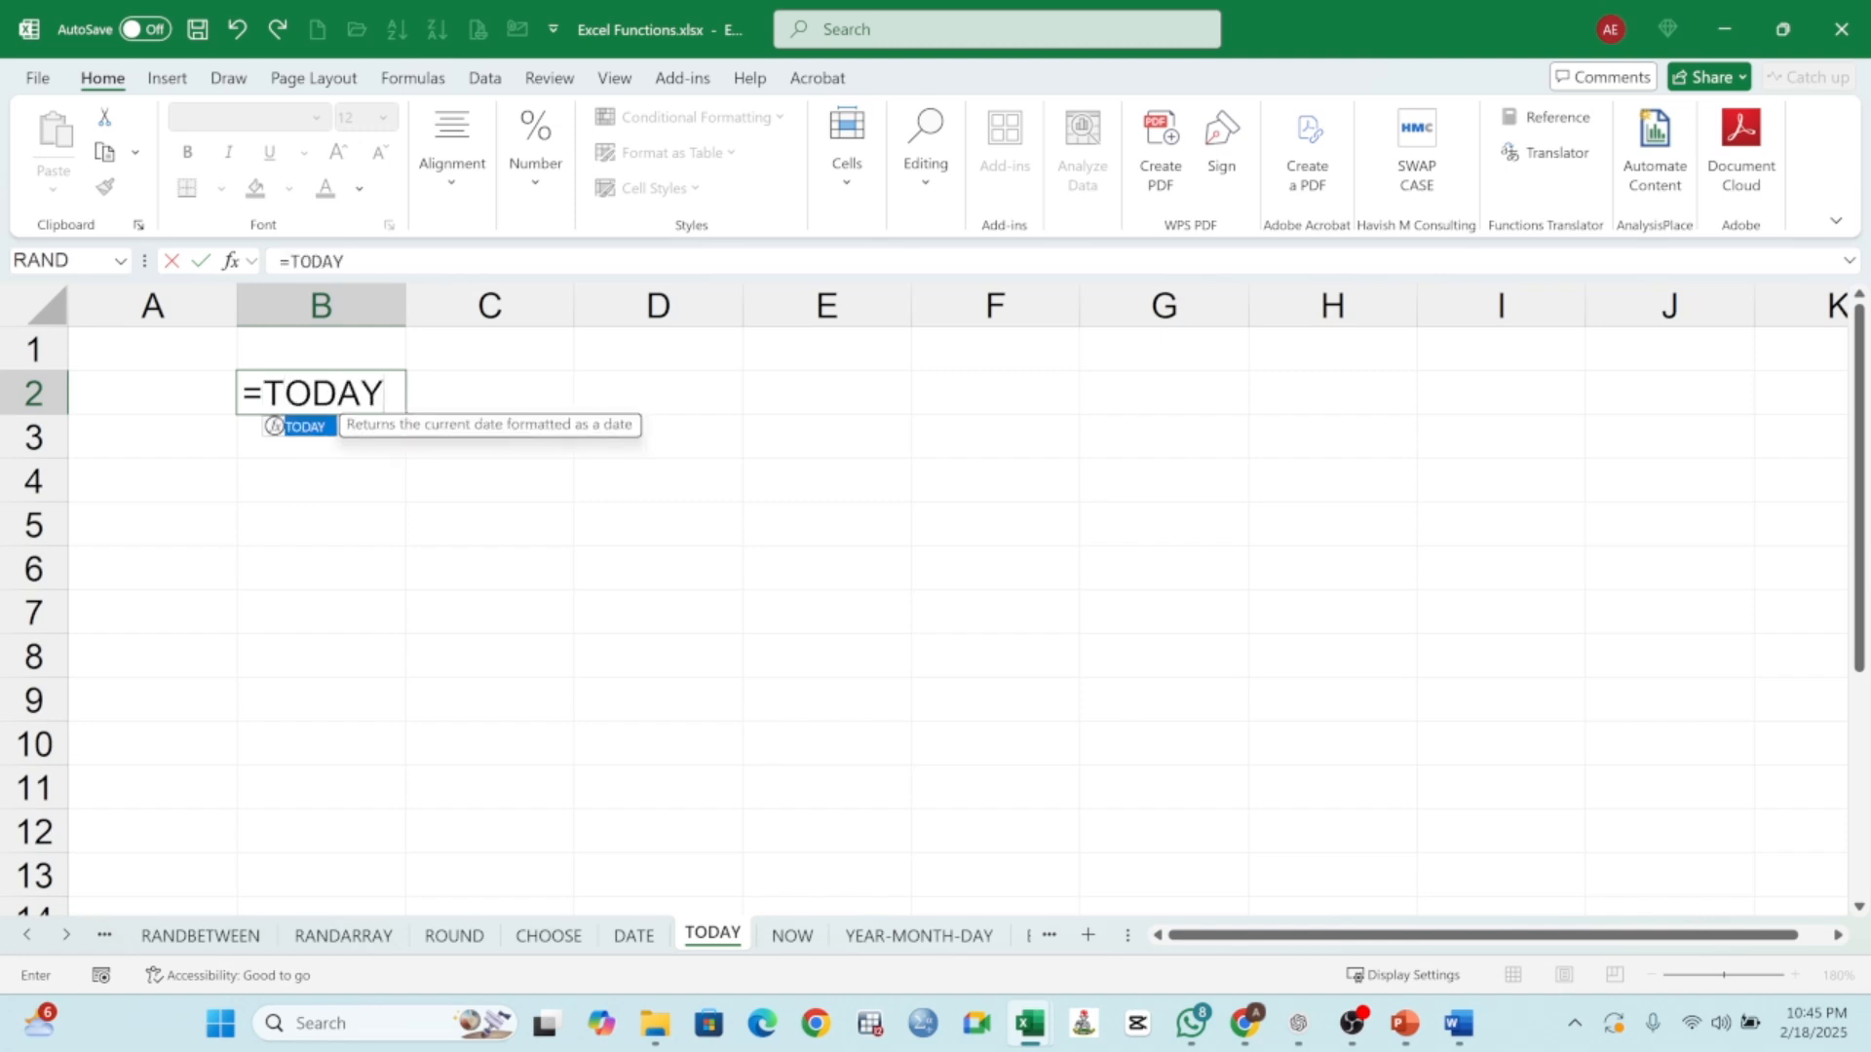
text(())
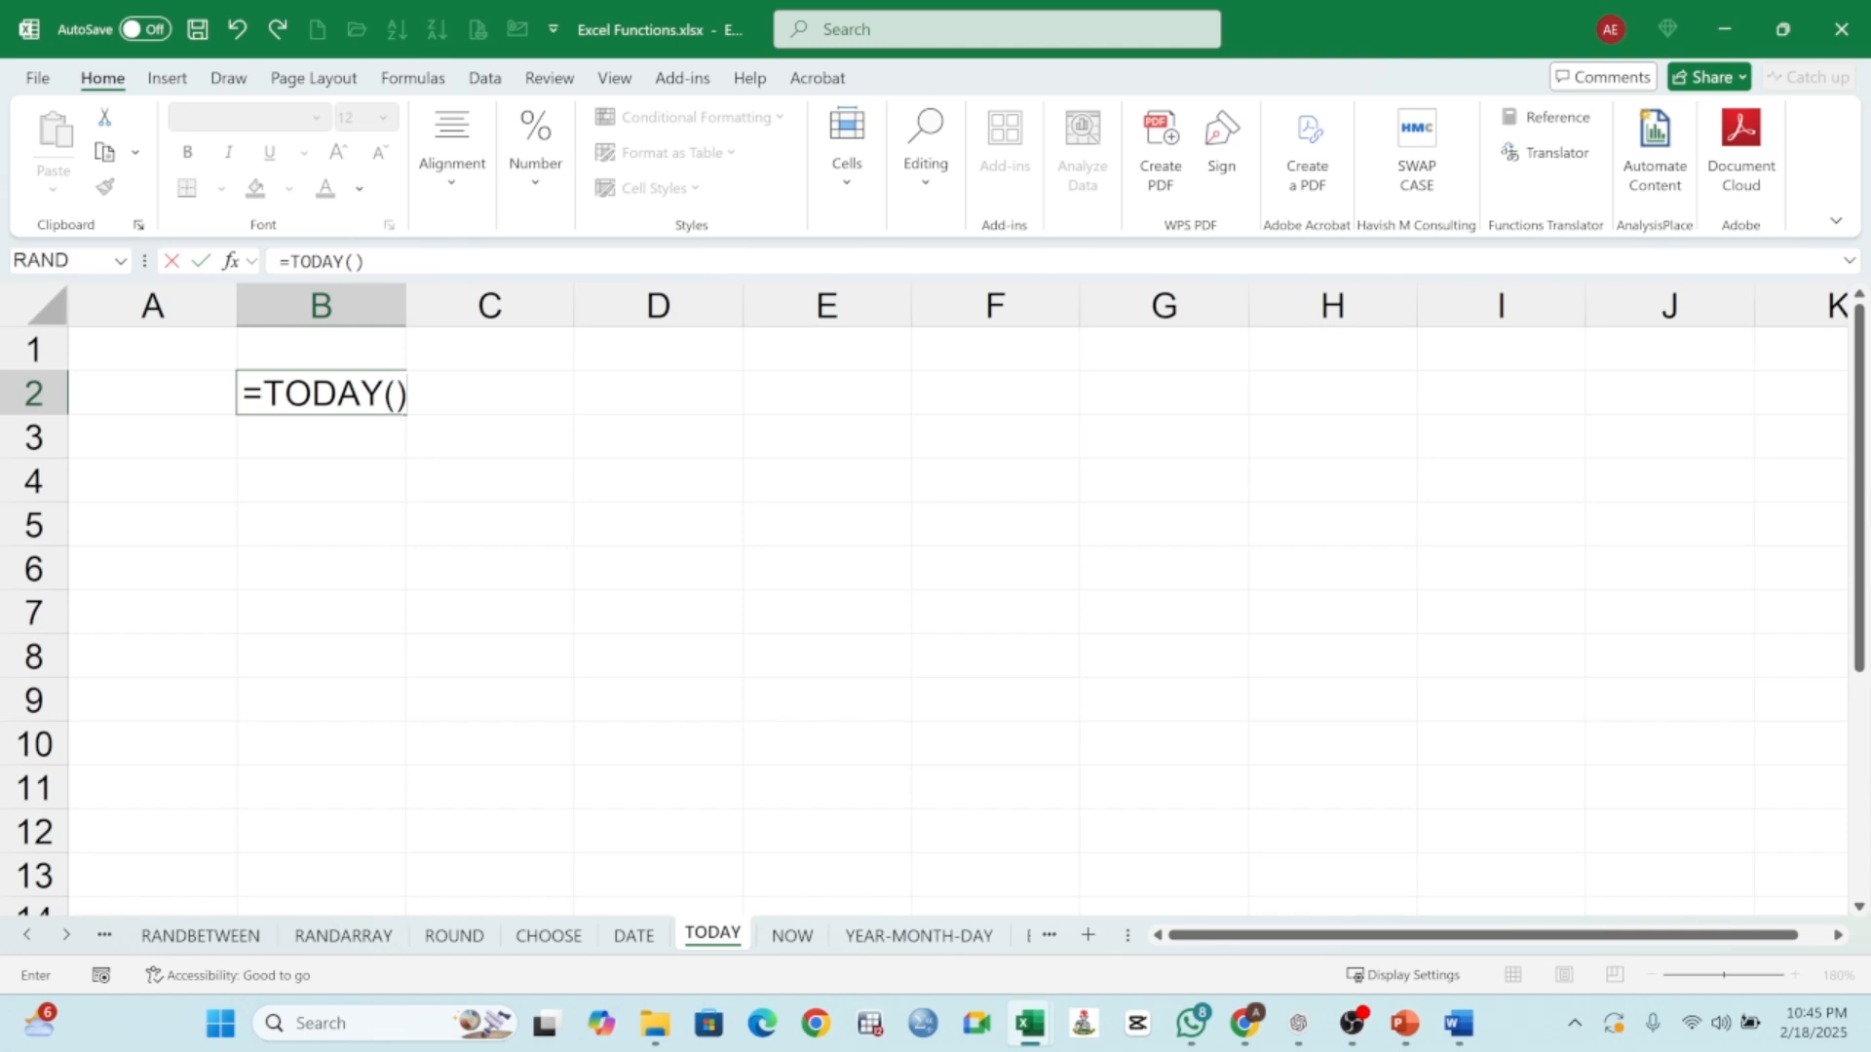
click(398, 393)
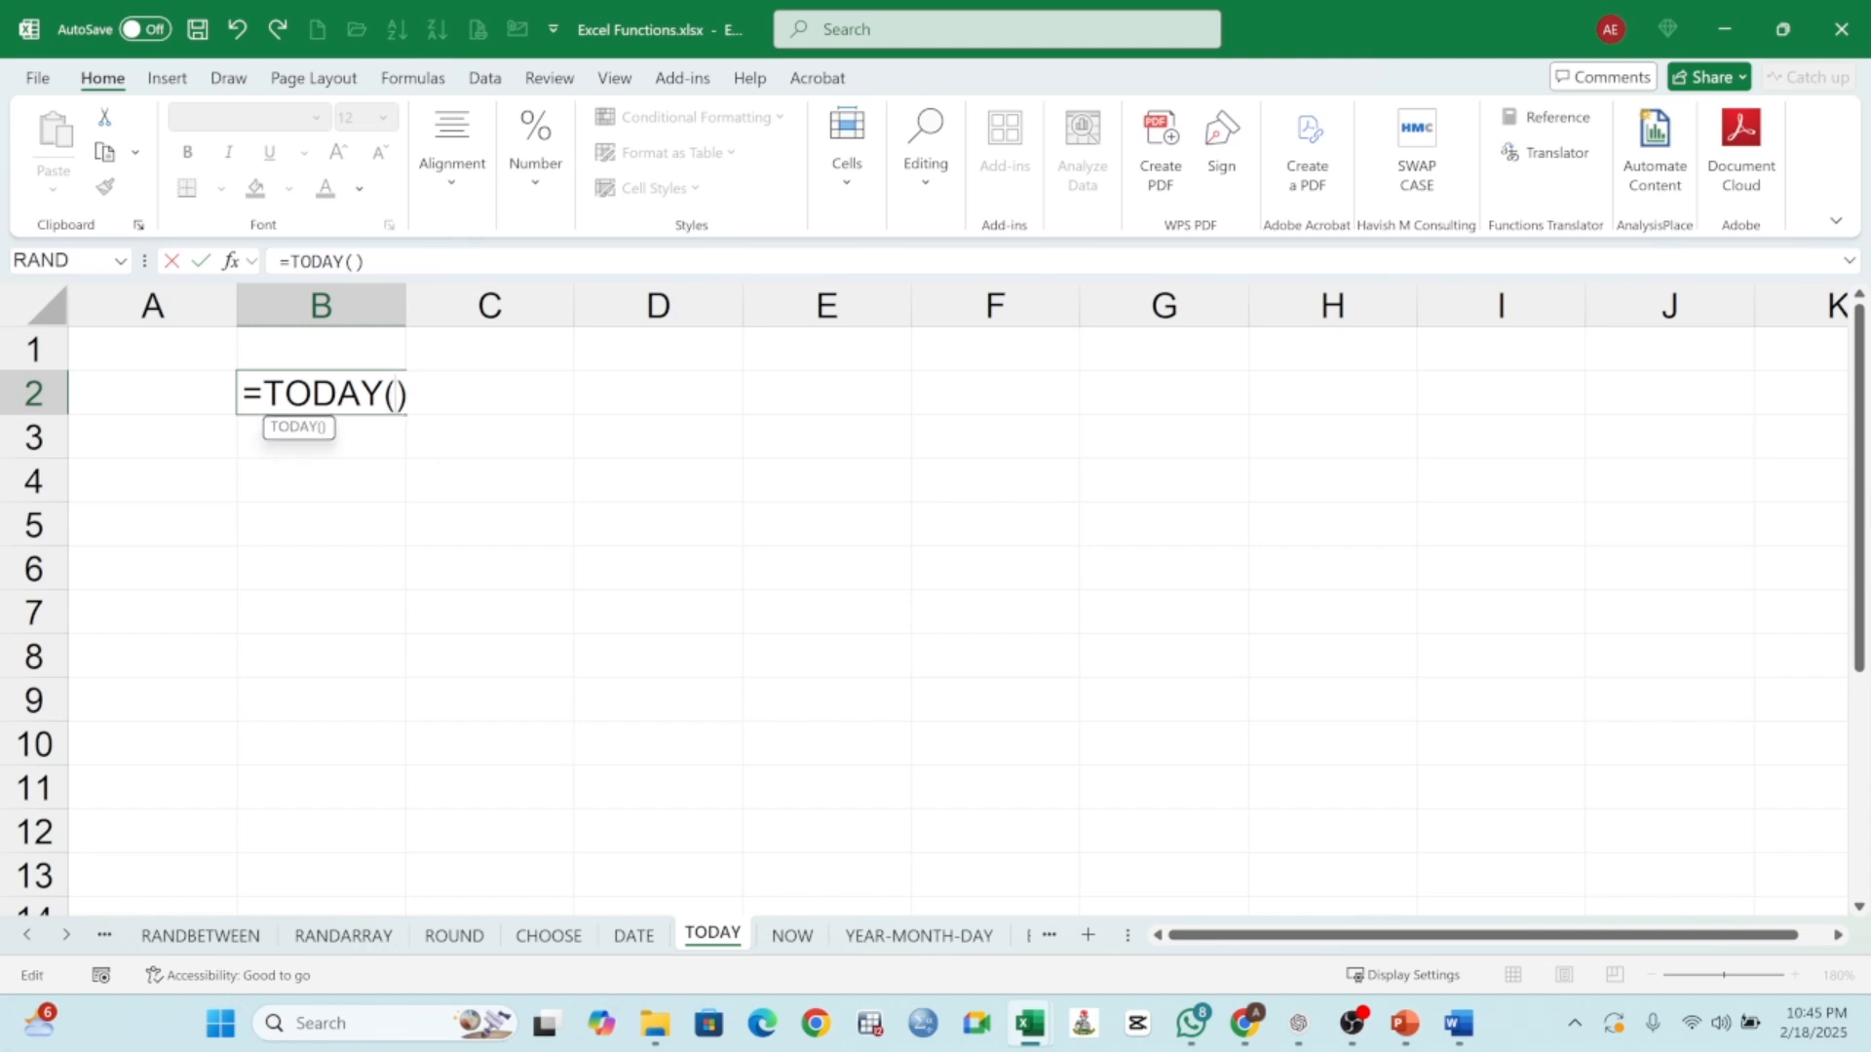
key(Right)
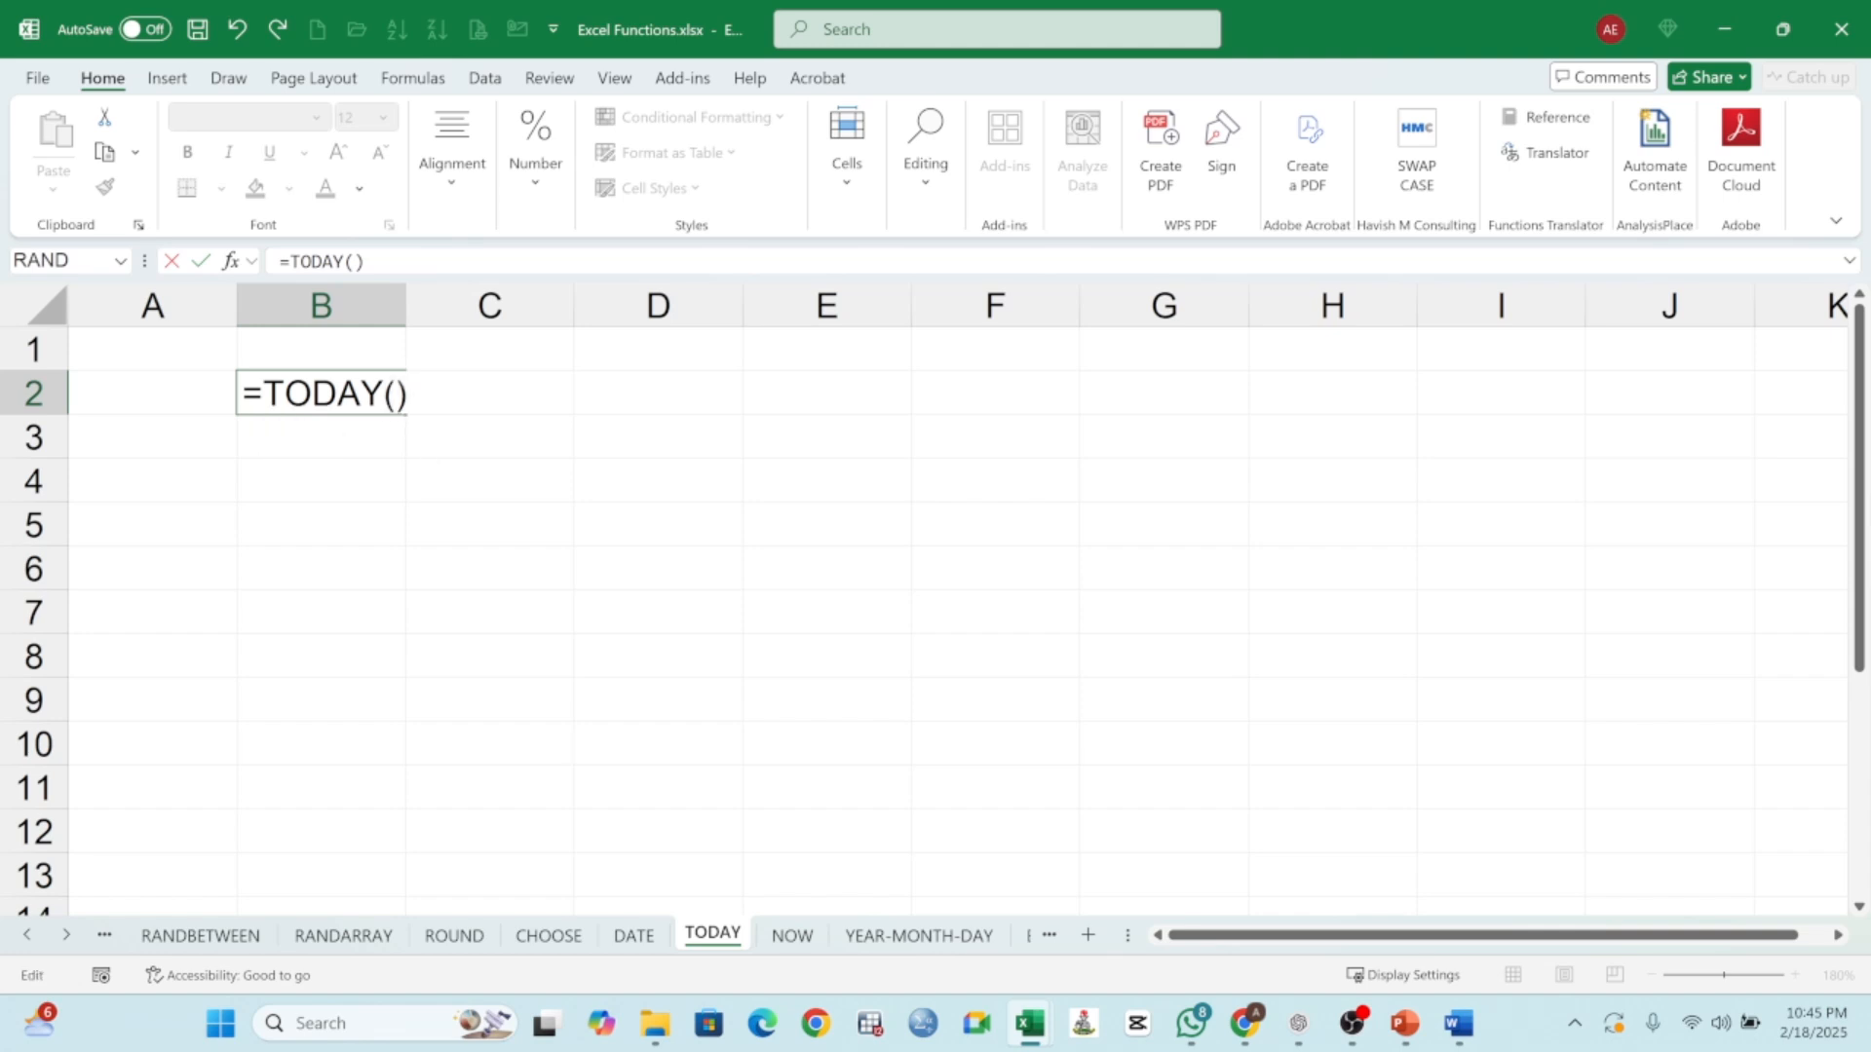
key(Left)
key(Right)
key(Return)
- Fill the formula from B2 down to B7 and clear the copies from B3:B7
click(316, 405)
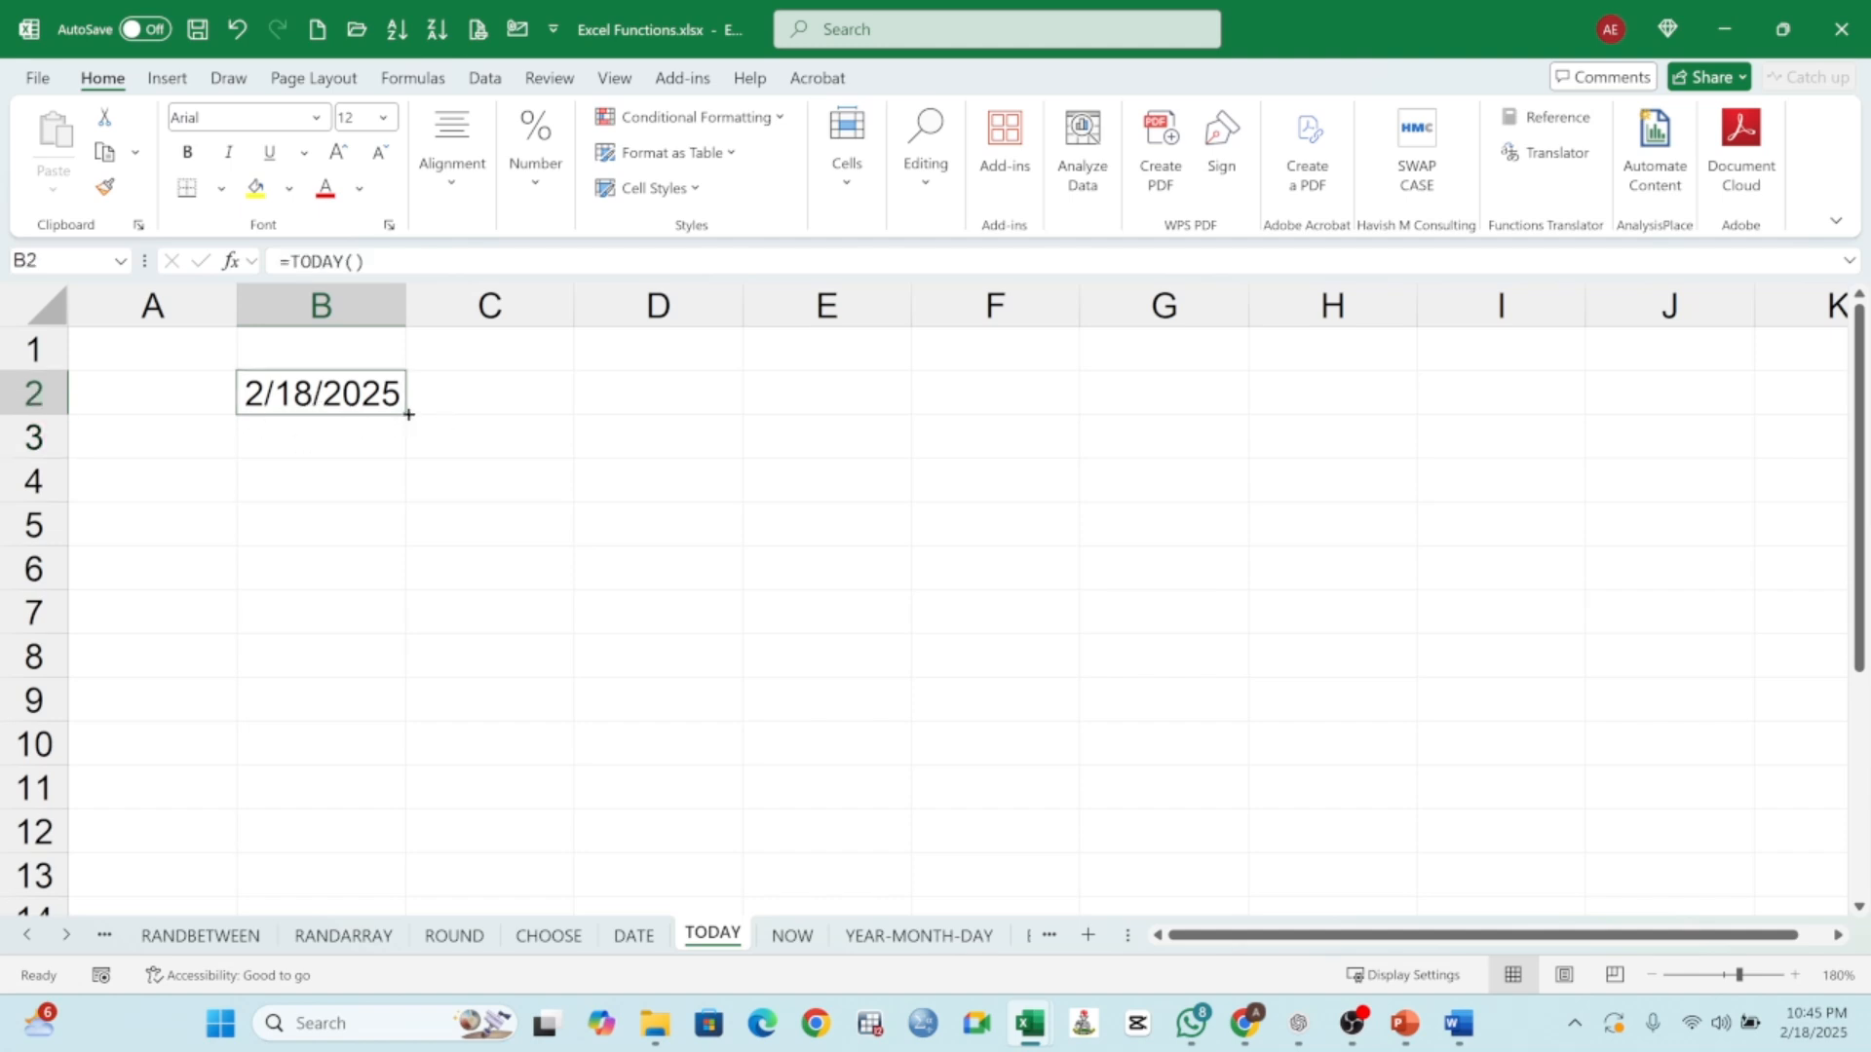
drag(406, 414, 406, 614)
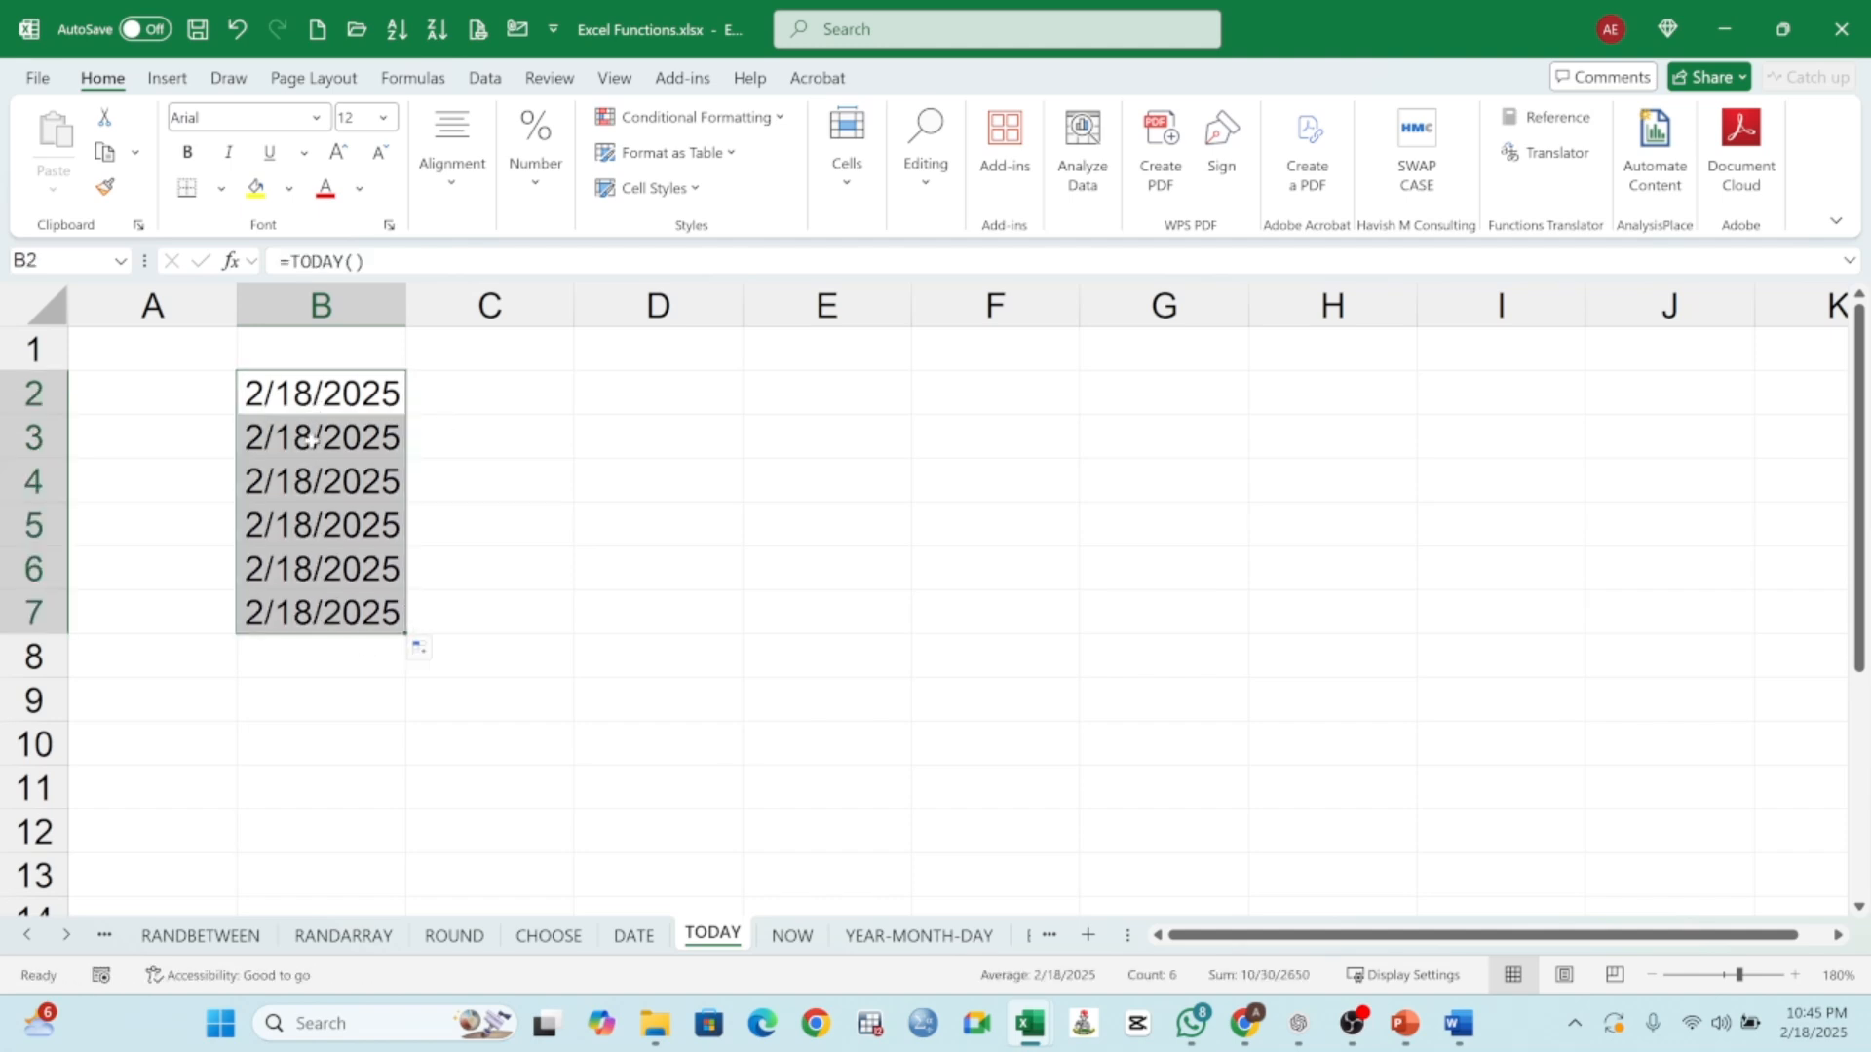
drag(312, 436, 320, 610)
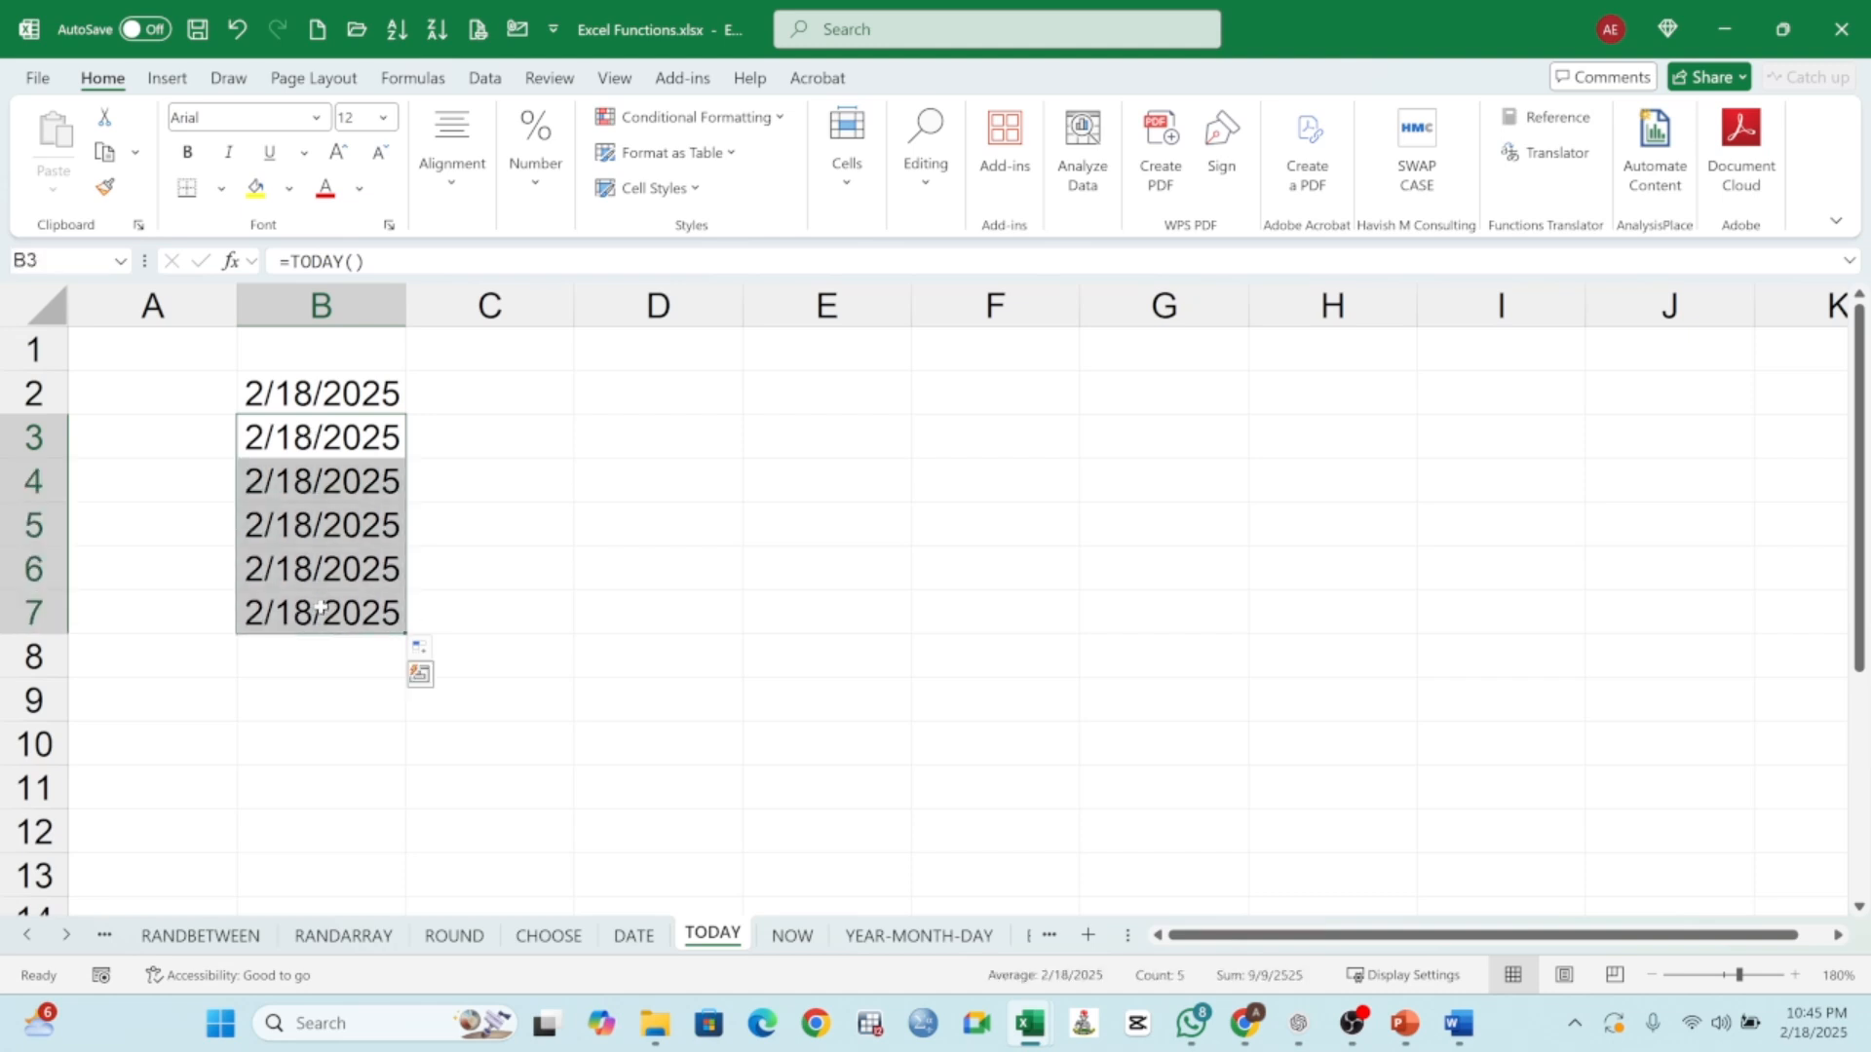
key(Delete)
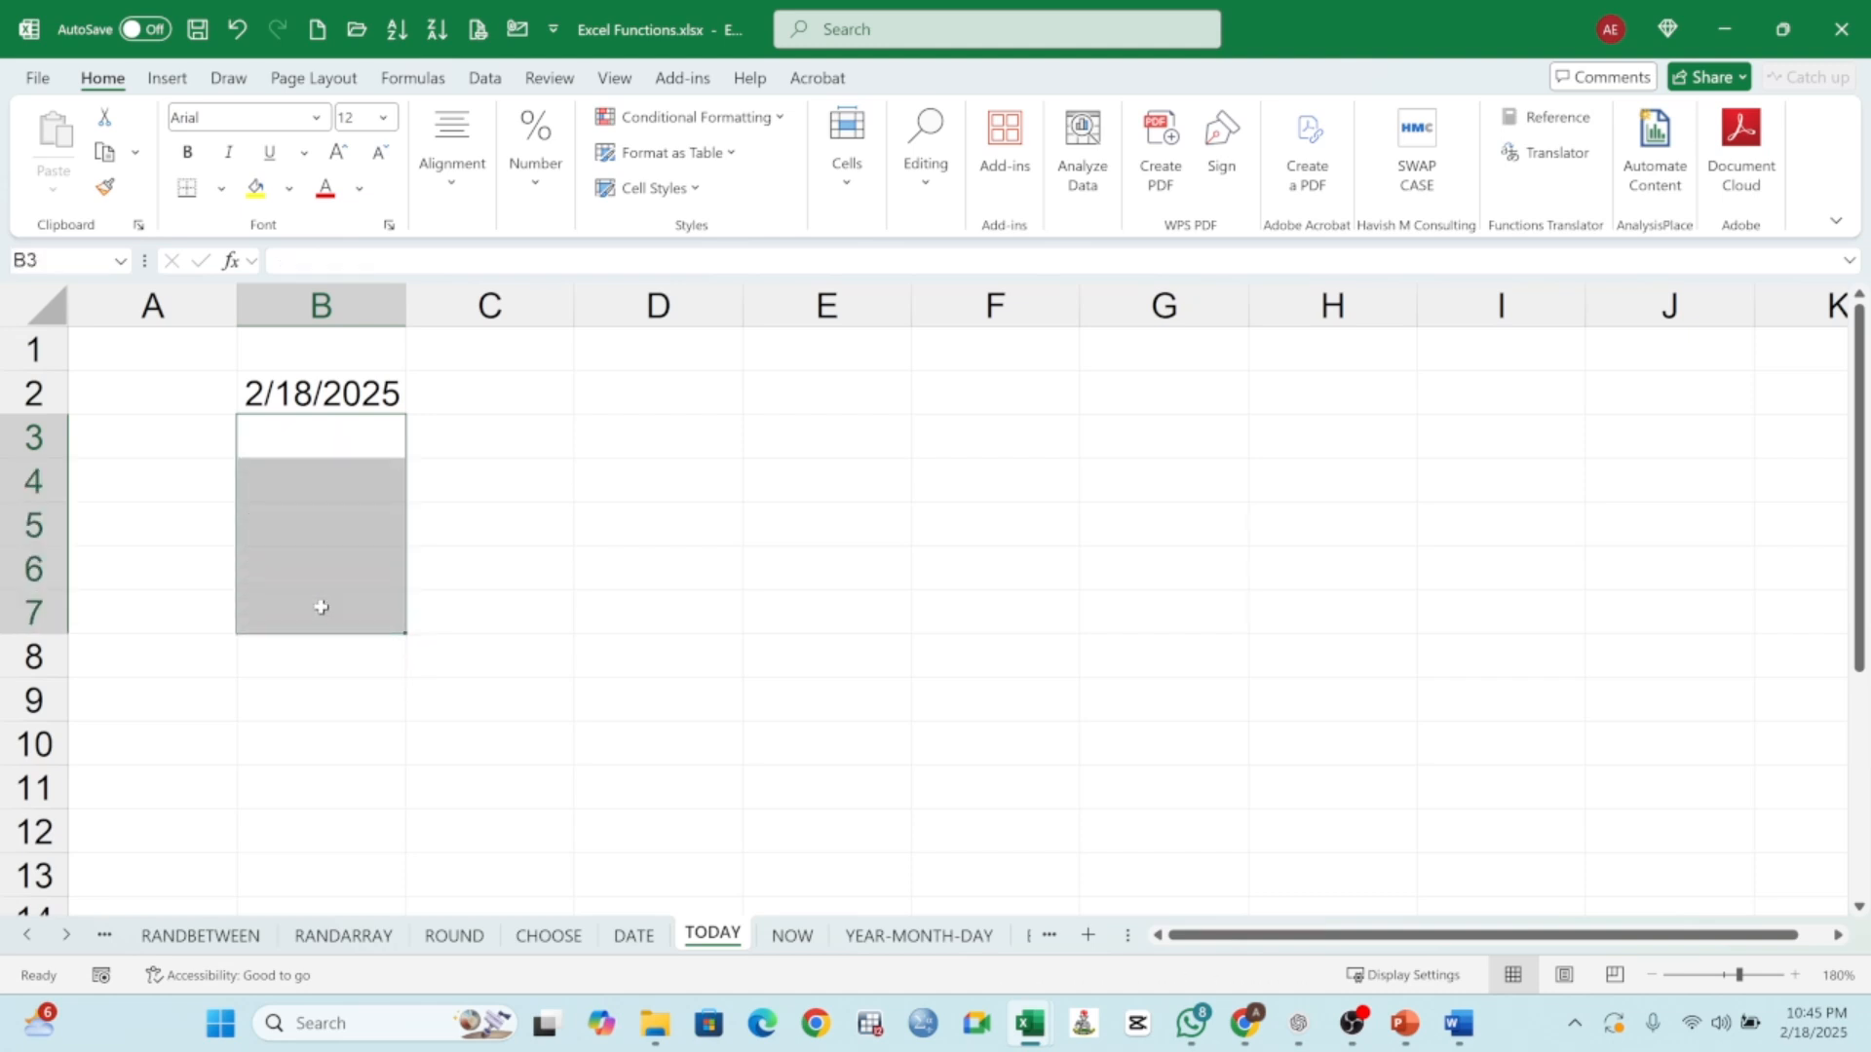
- Enter the label TODAY in cell A2 beside the current date
click(319, 388)
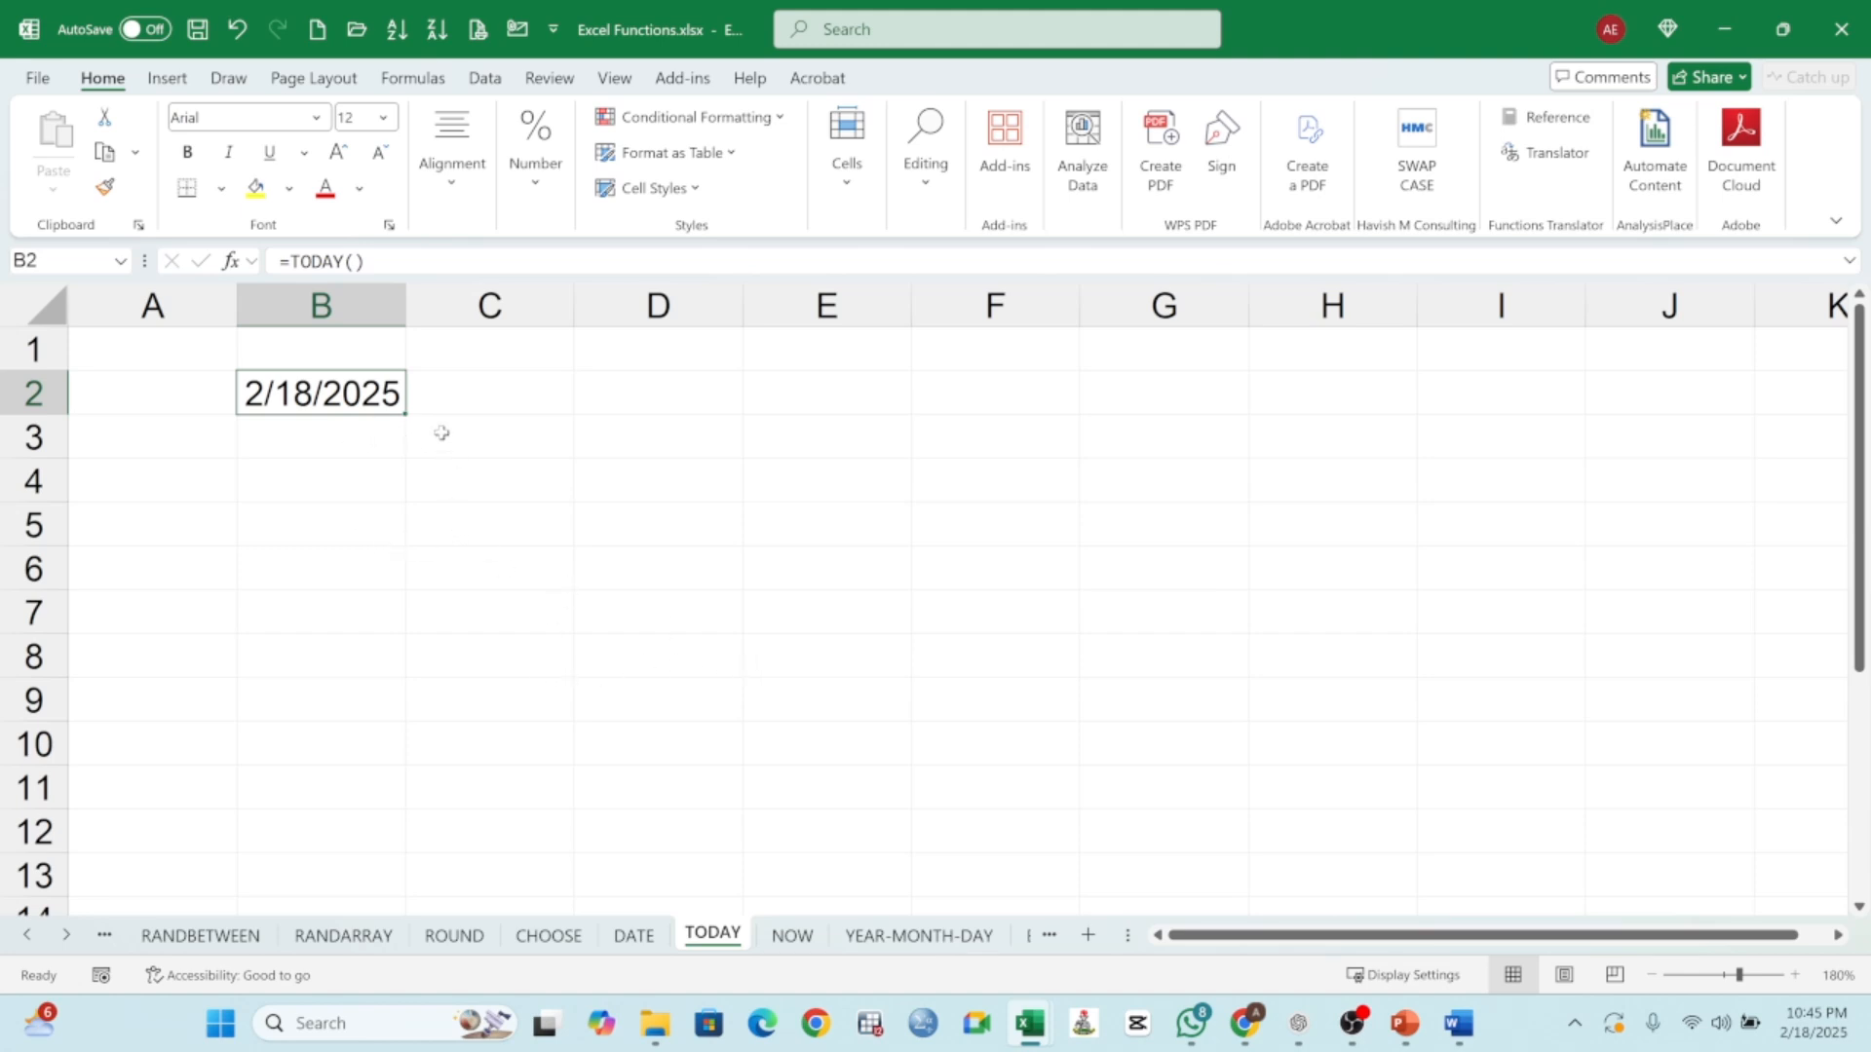
click(502, 409)
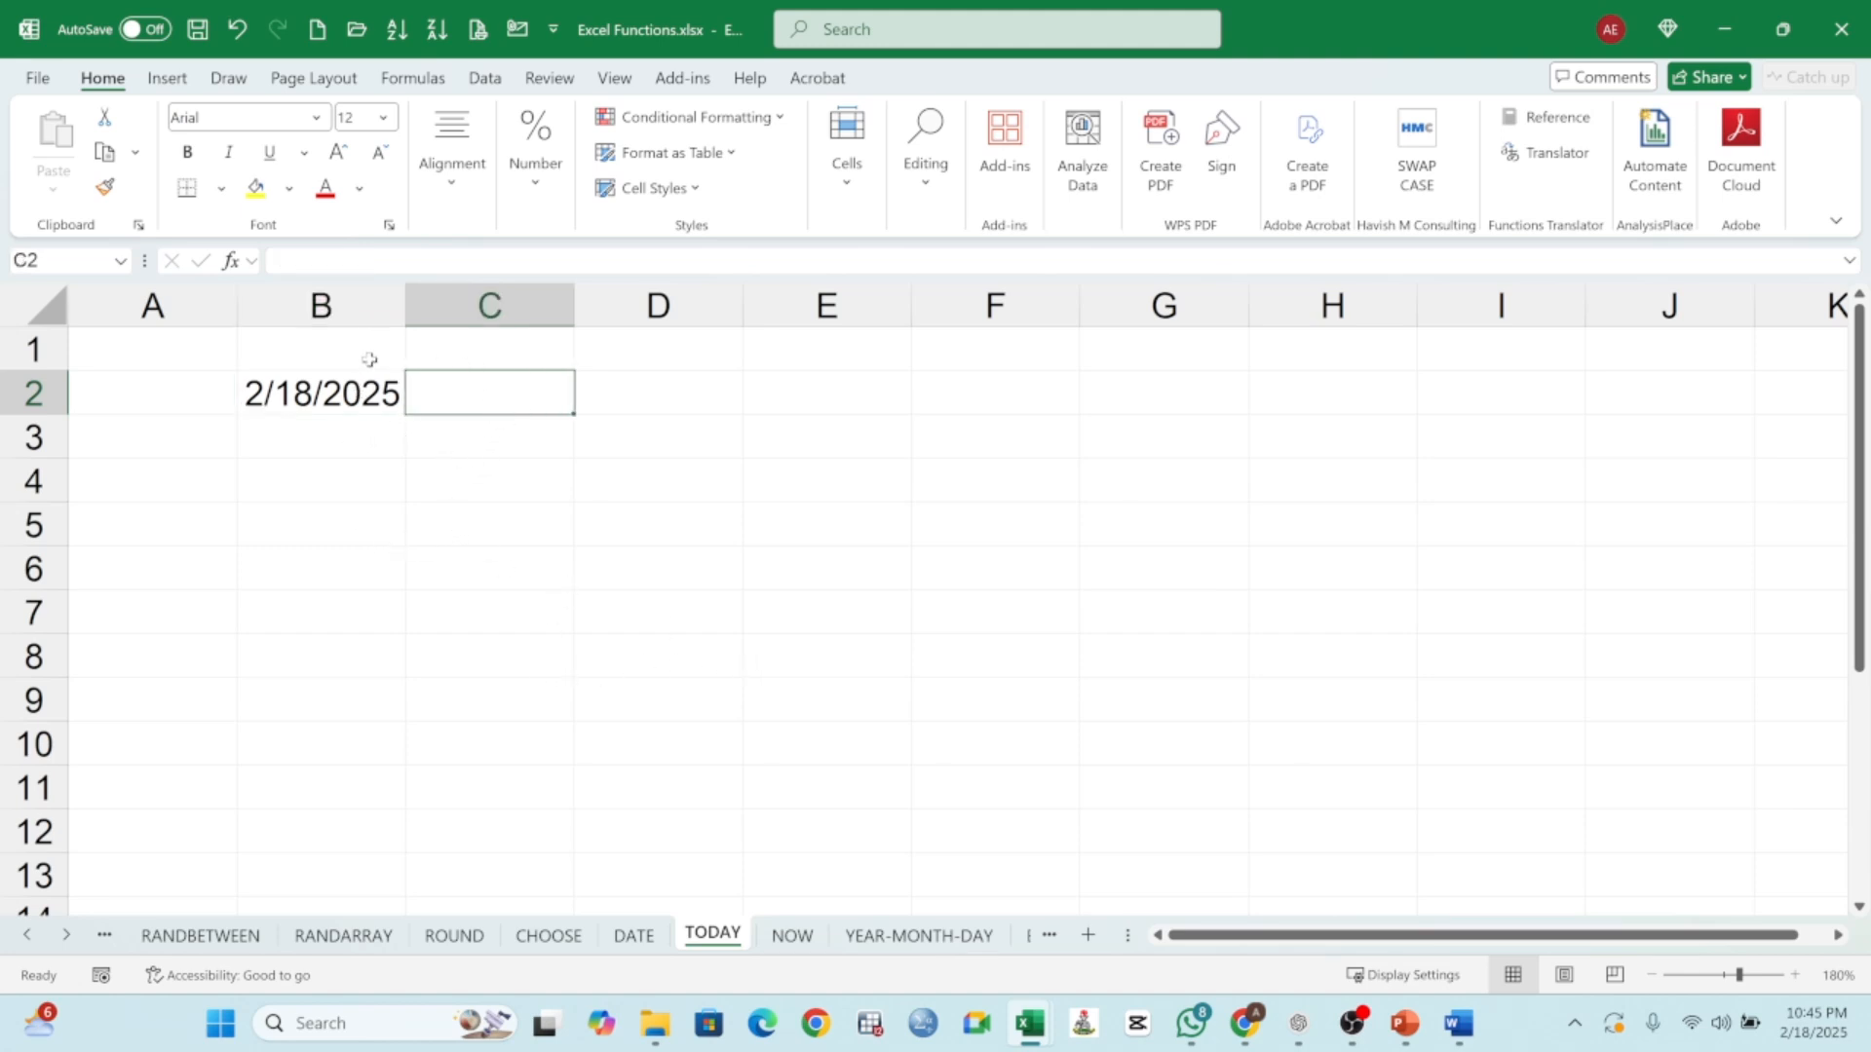
click(181, 400)
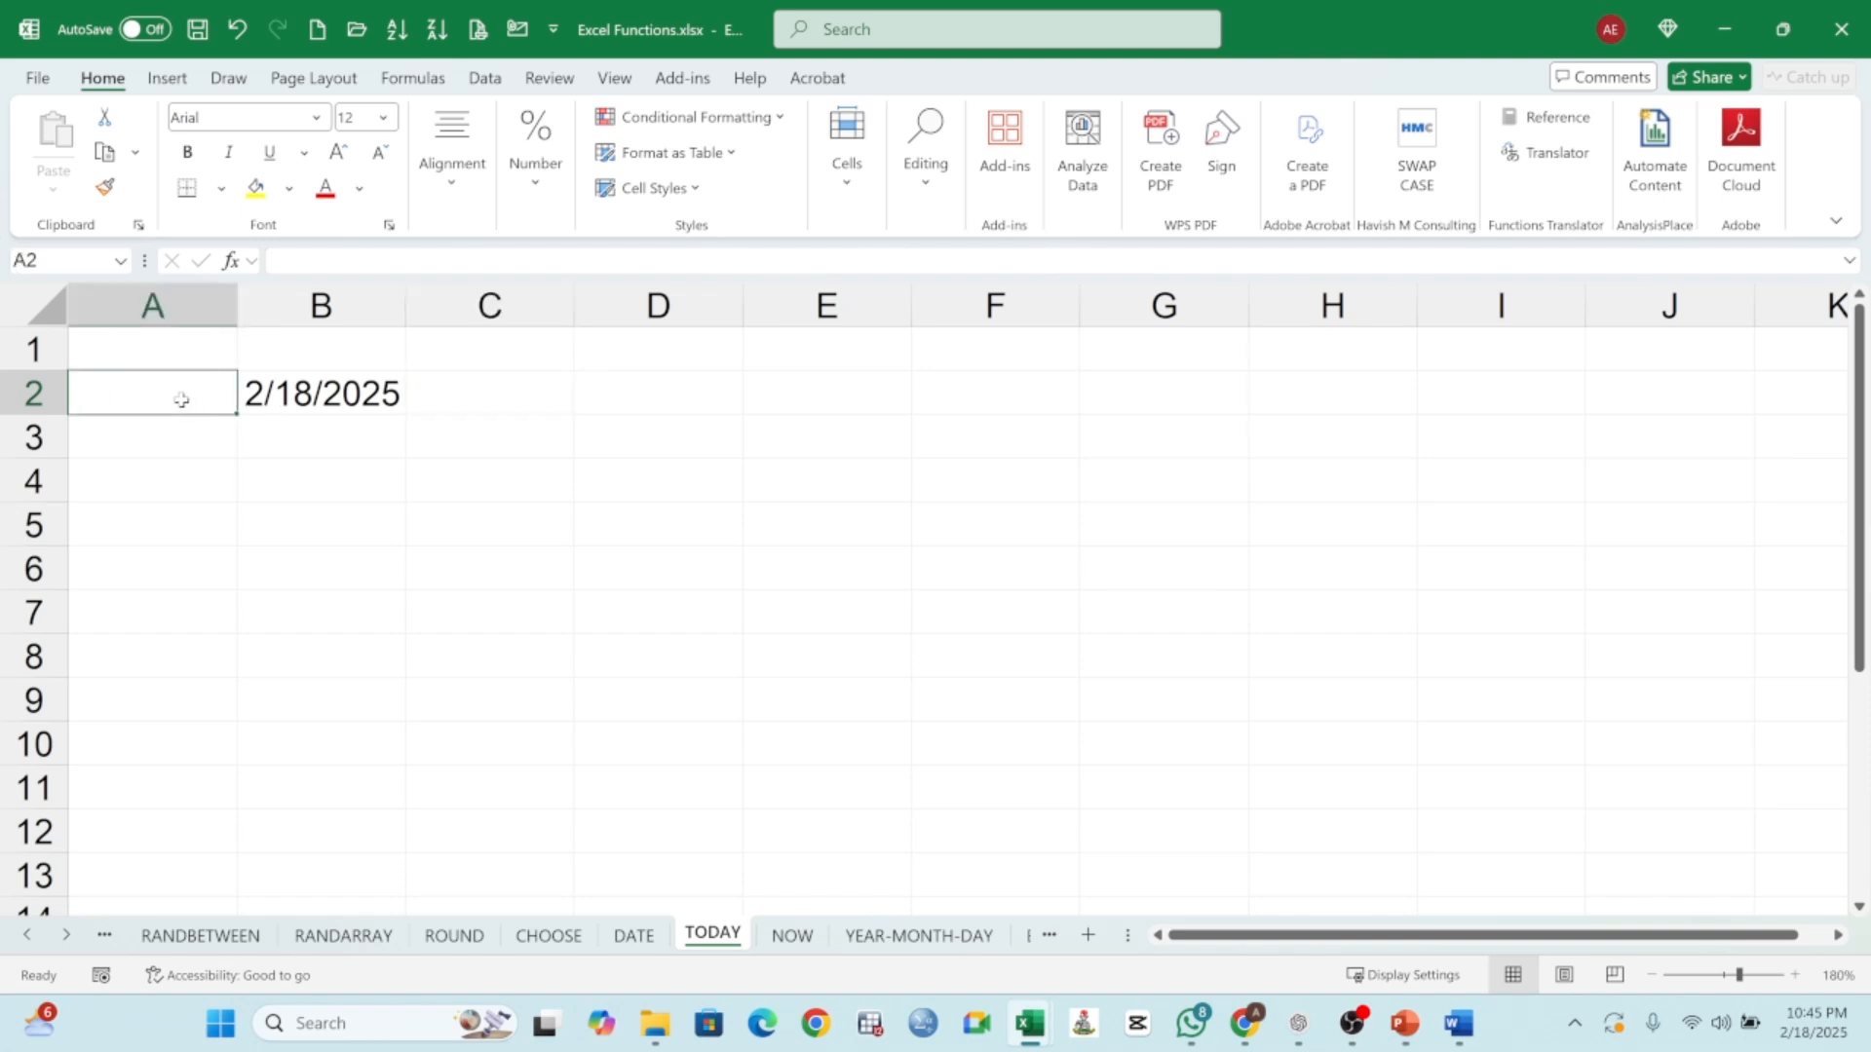
text(TODAY)
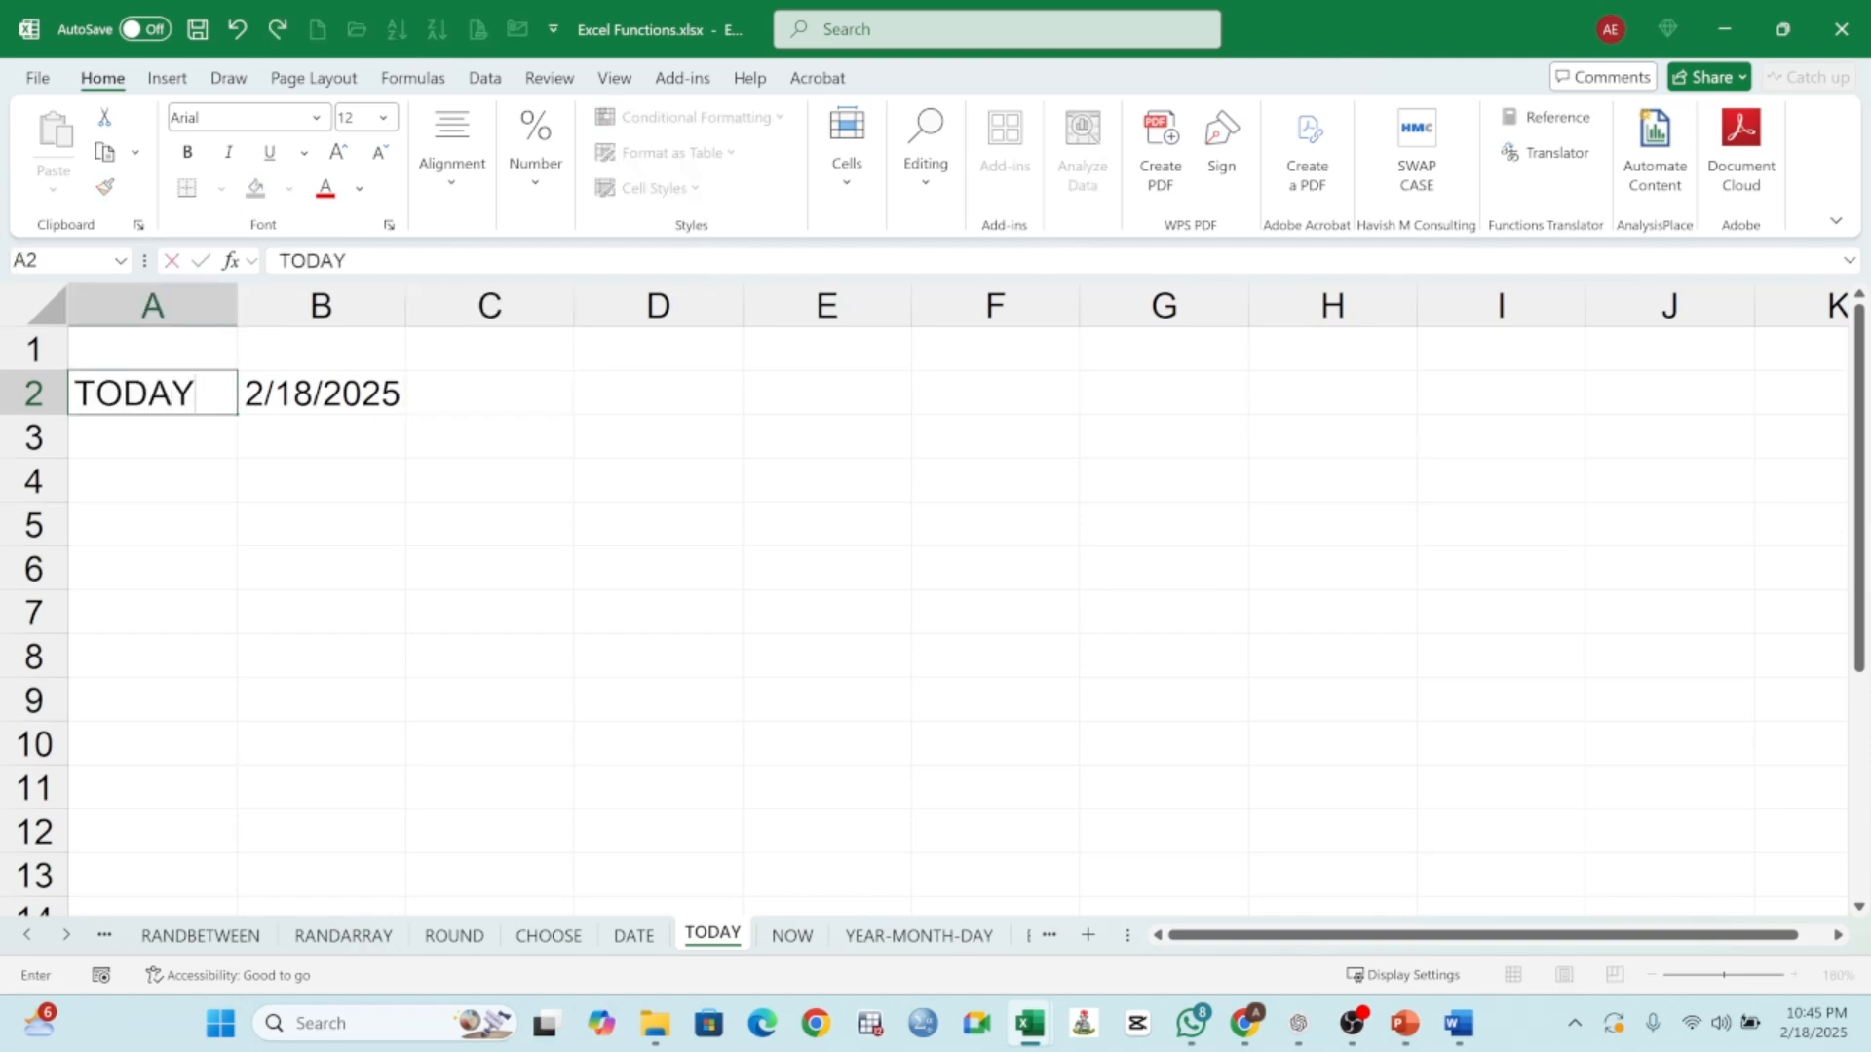
click(515, 419)
click(373, 394)
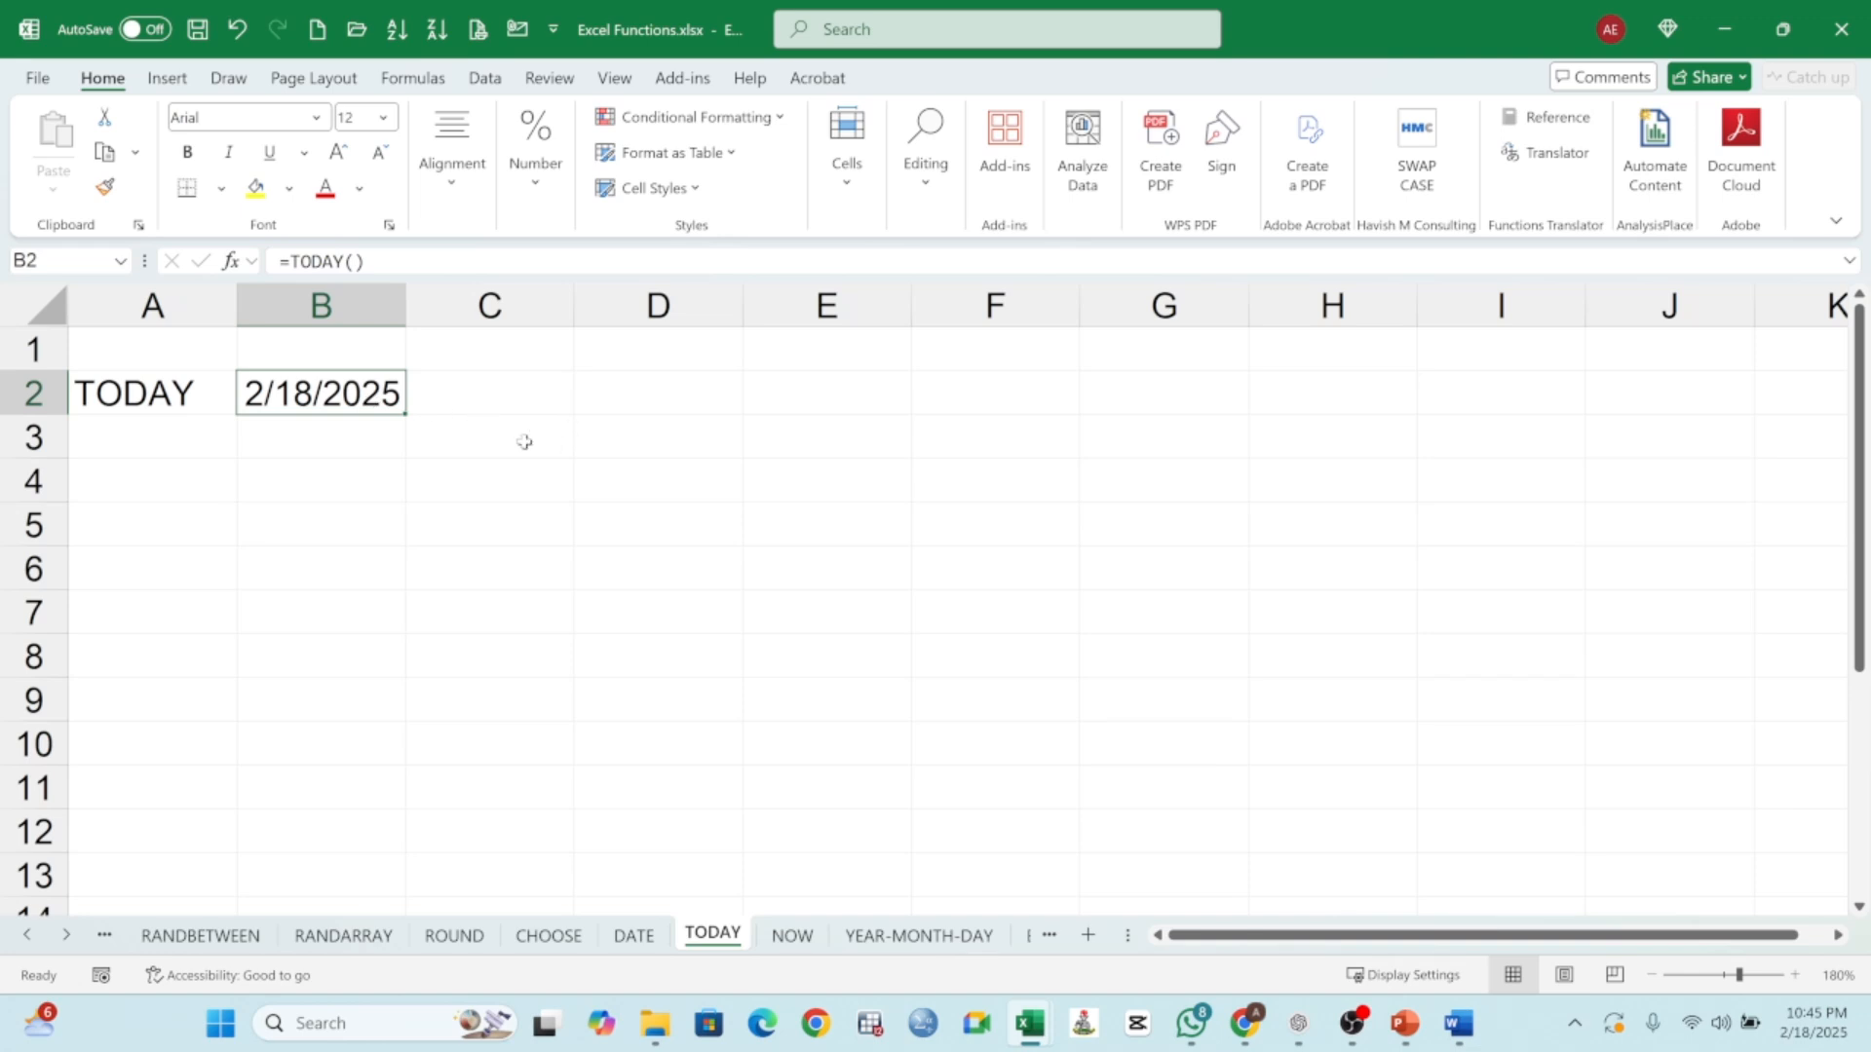
- Enter the formula =TODAY()+1 in cell B4 to return tomorrow's date
click(375, 478)
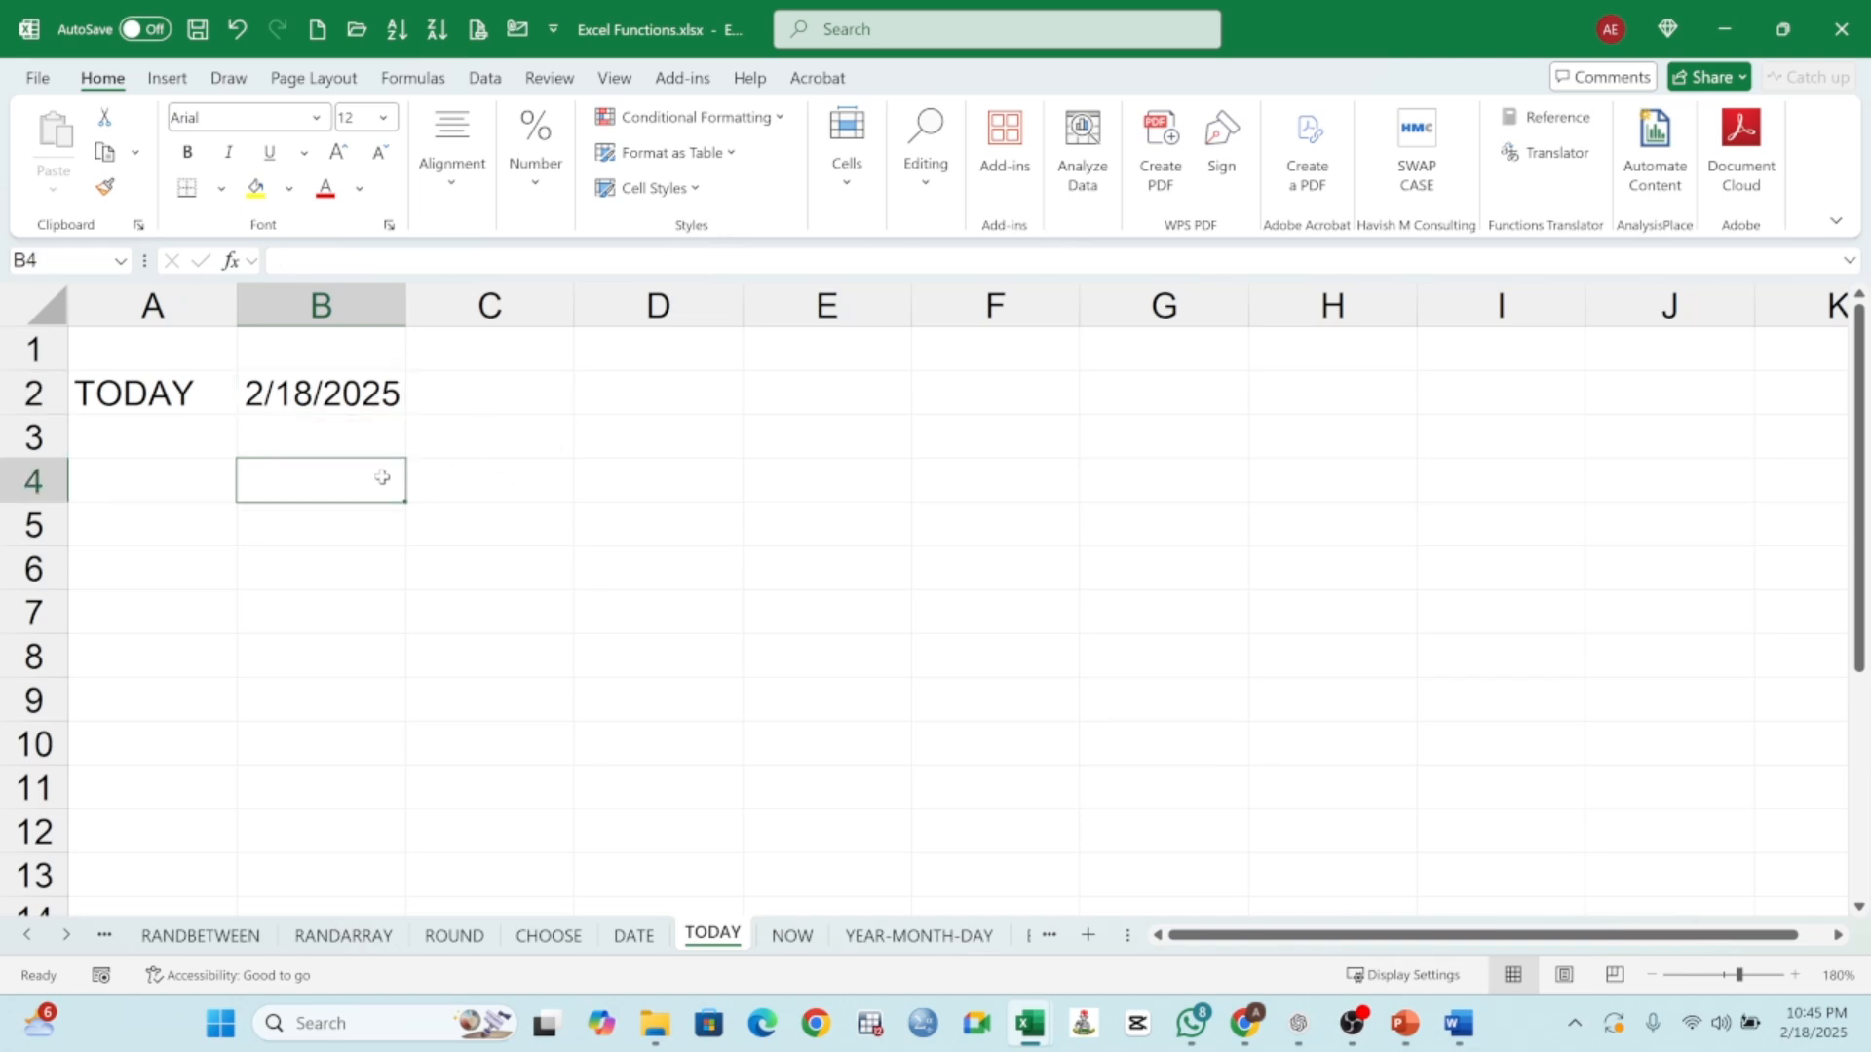
text(=)
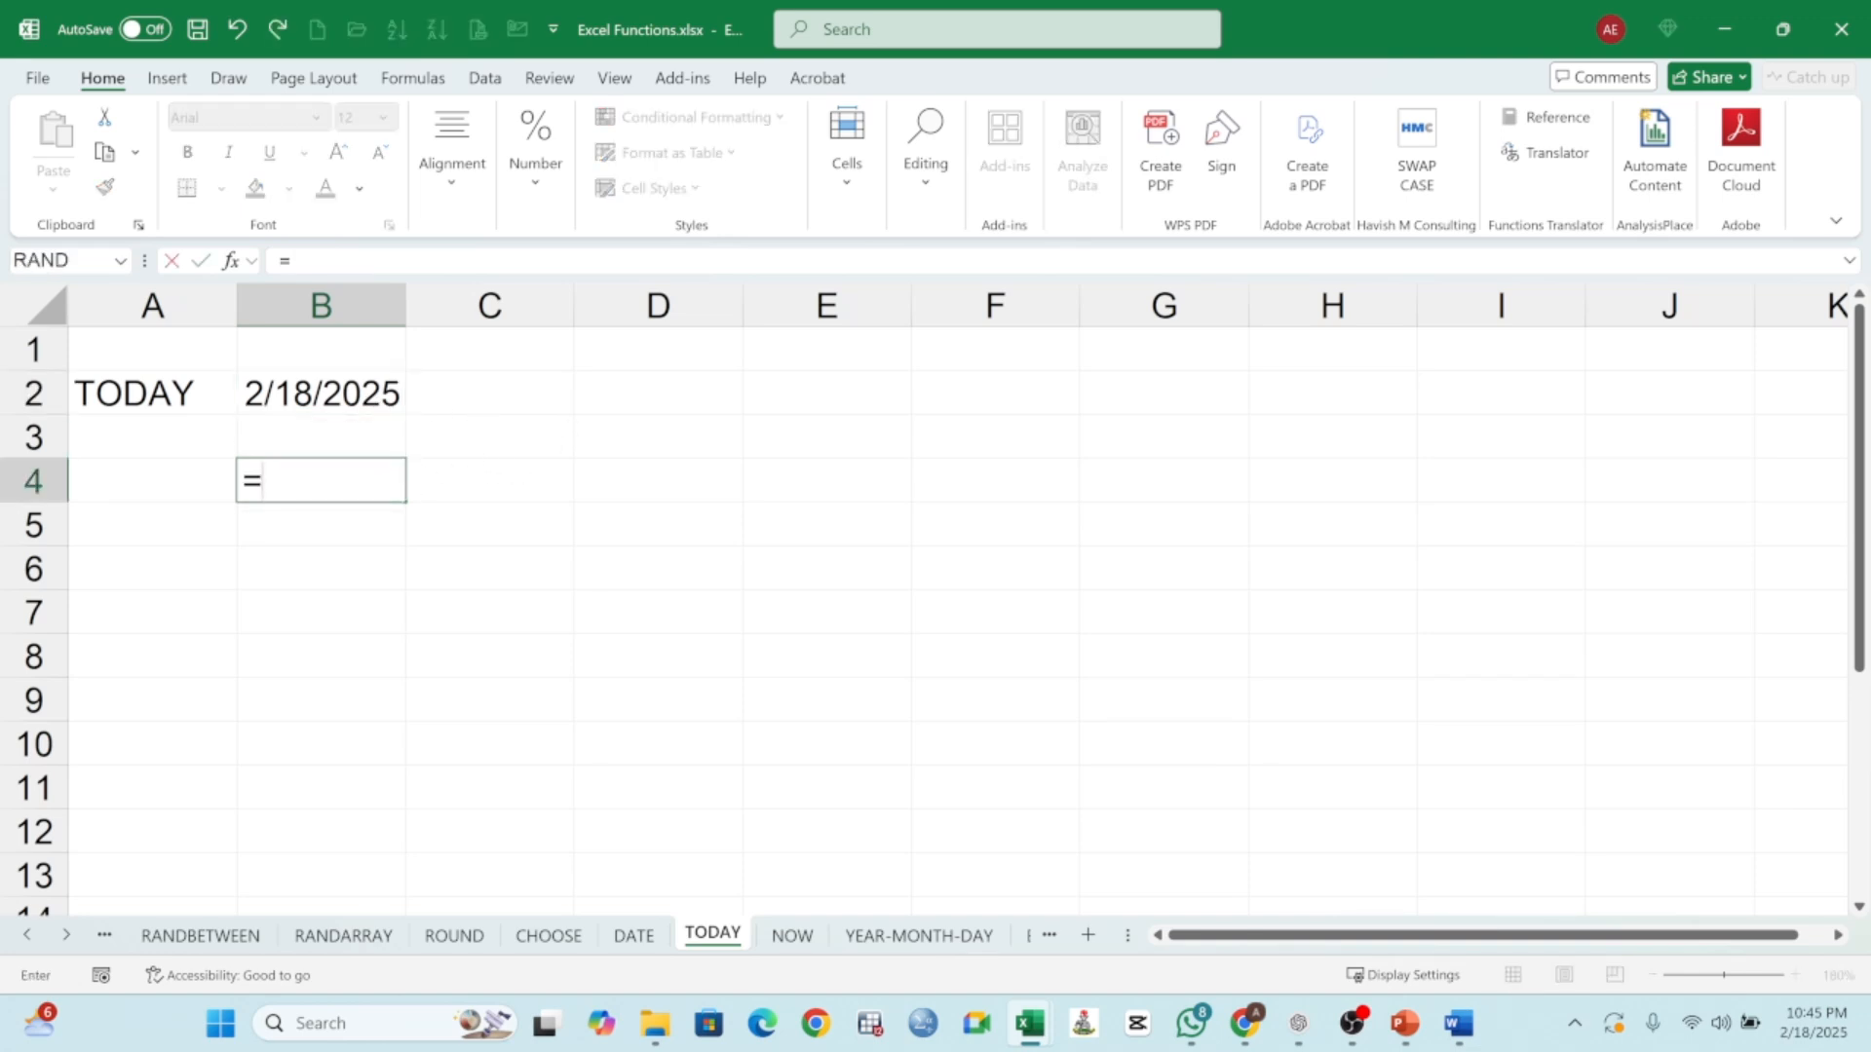
text(TODAY)
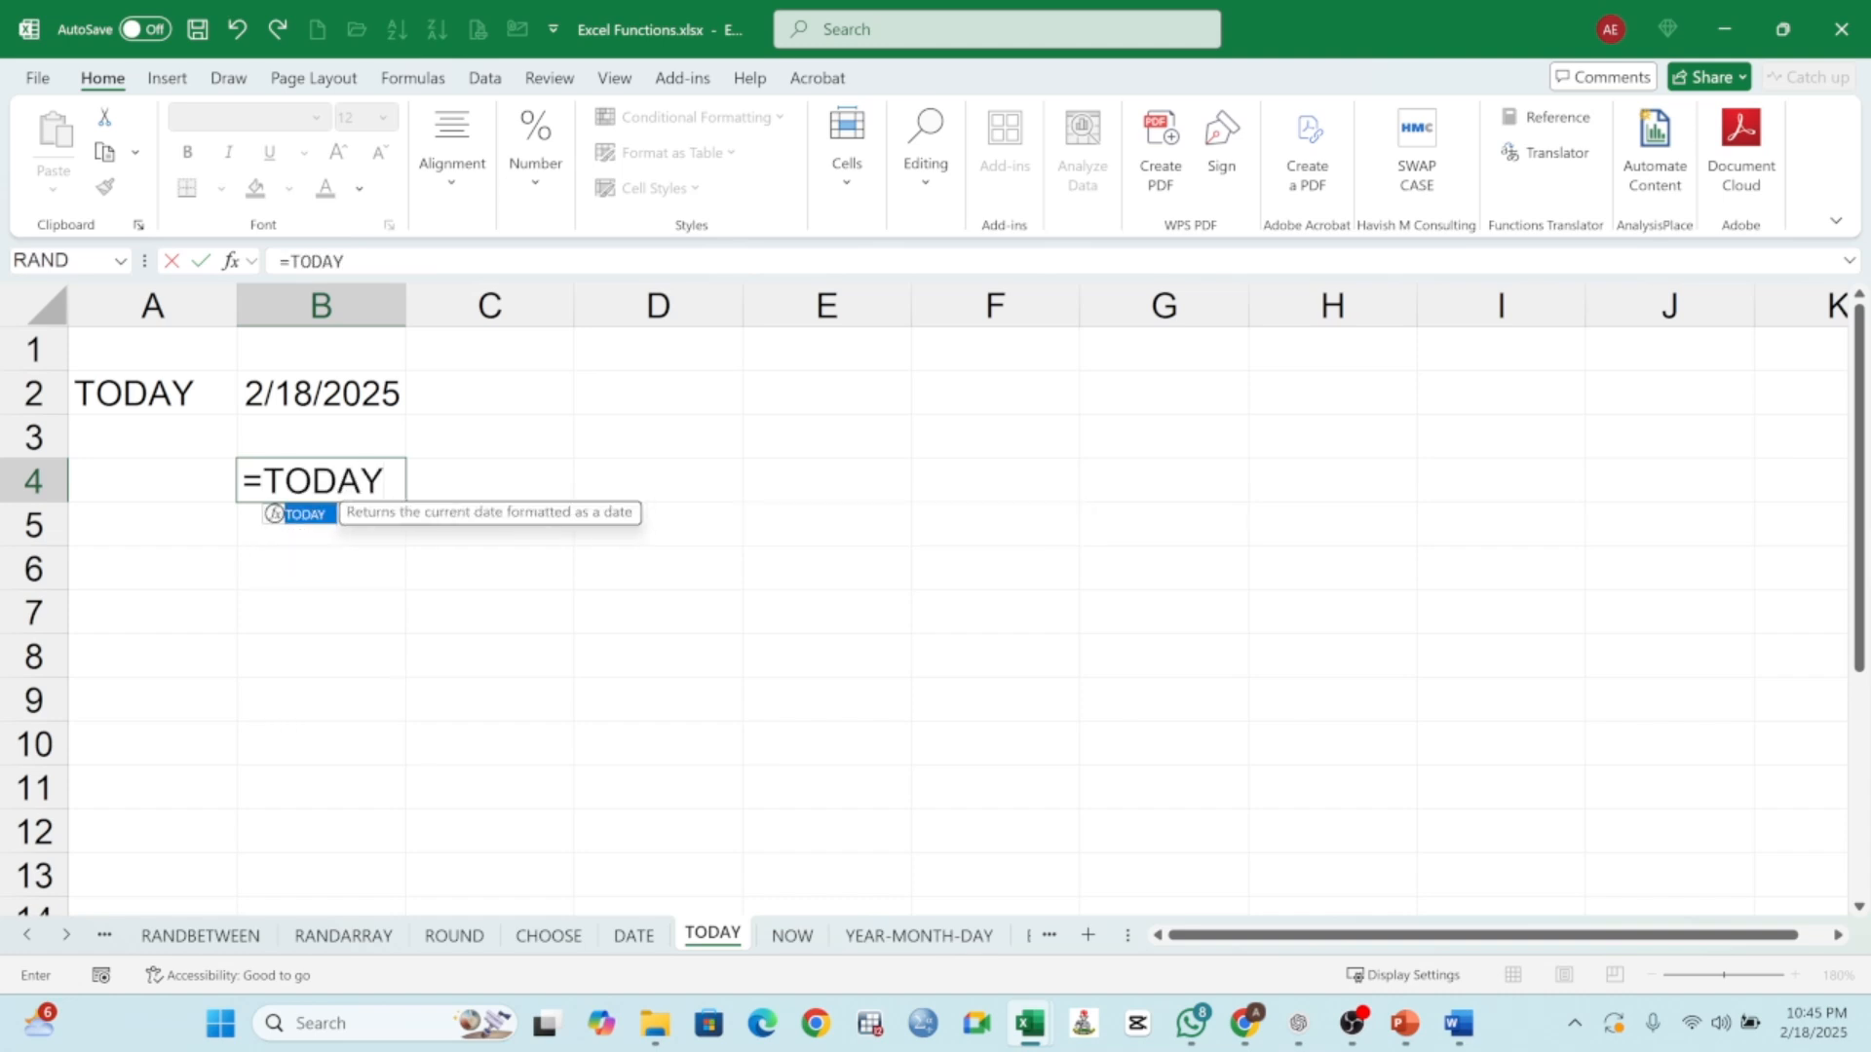
text(())
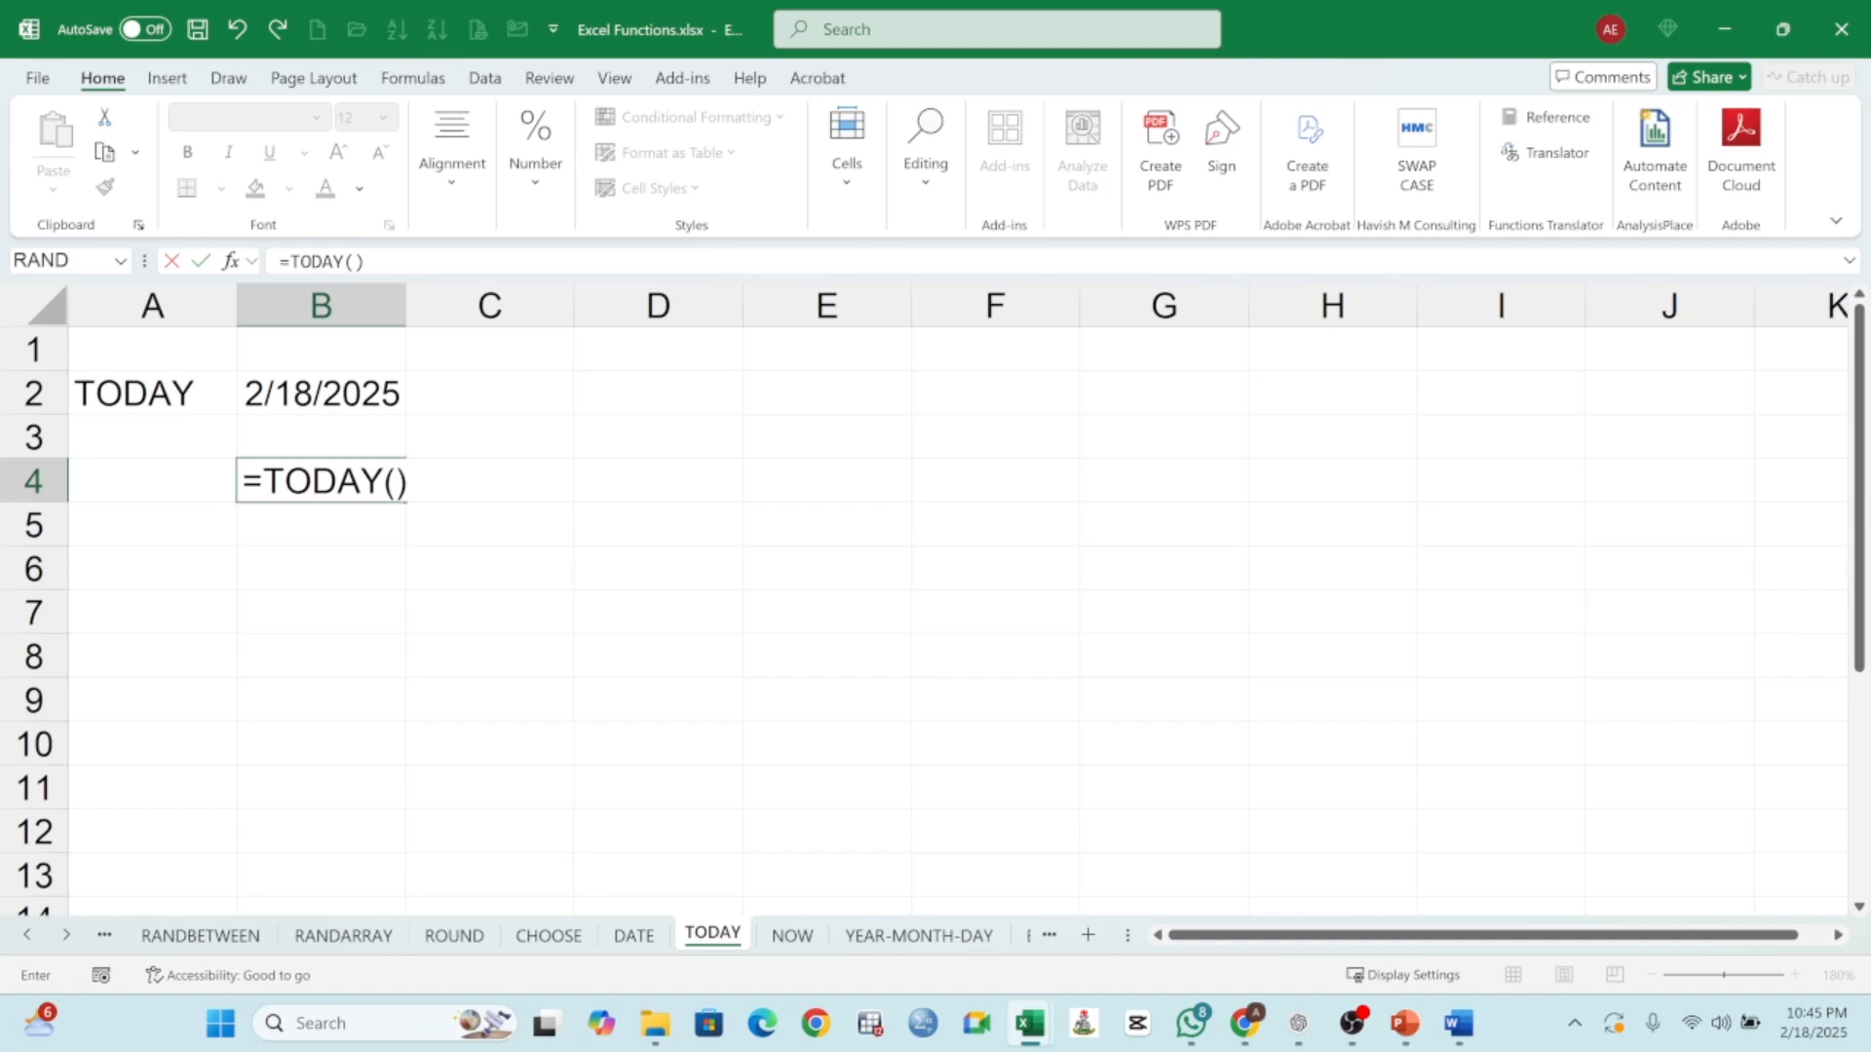
text(+1)
key(Return)
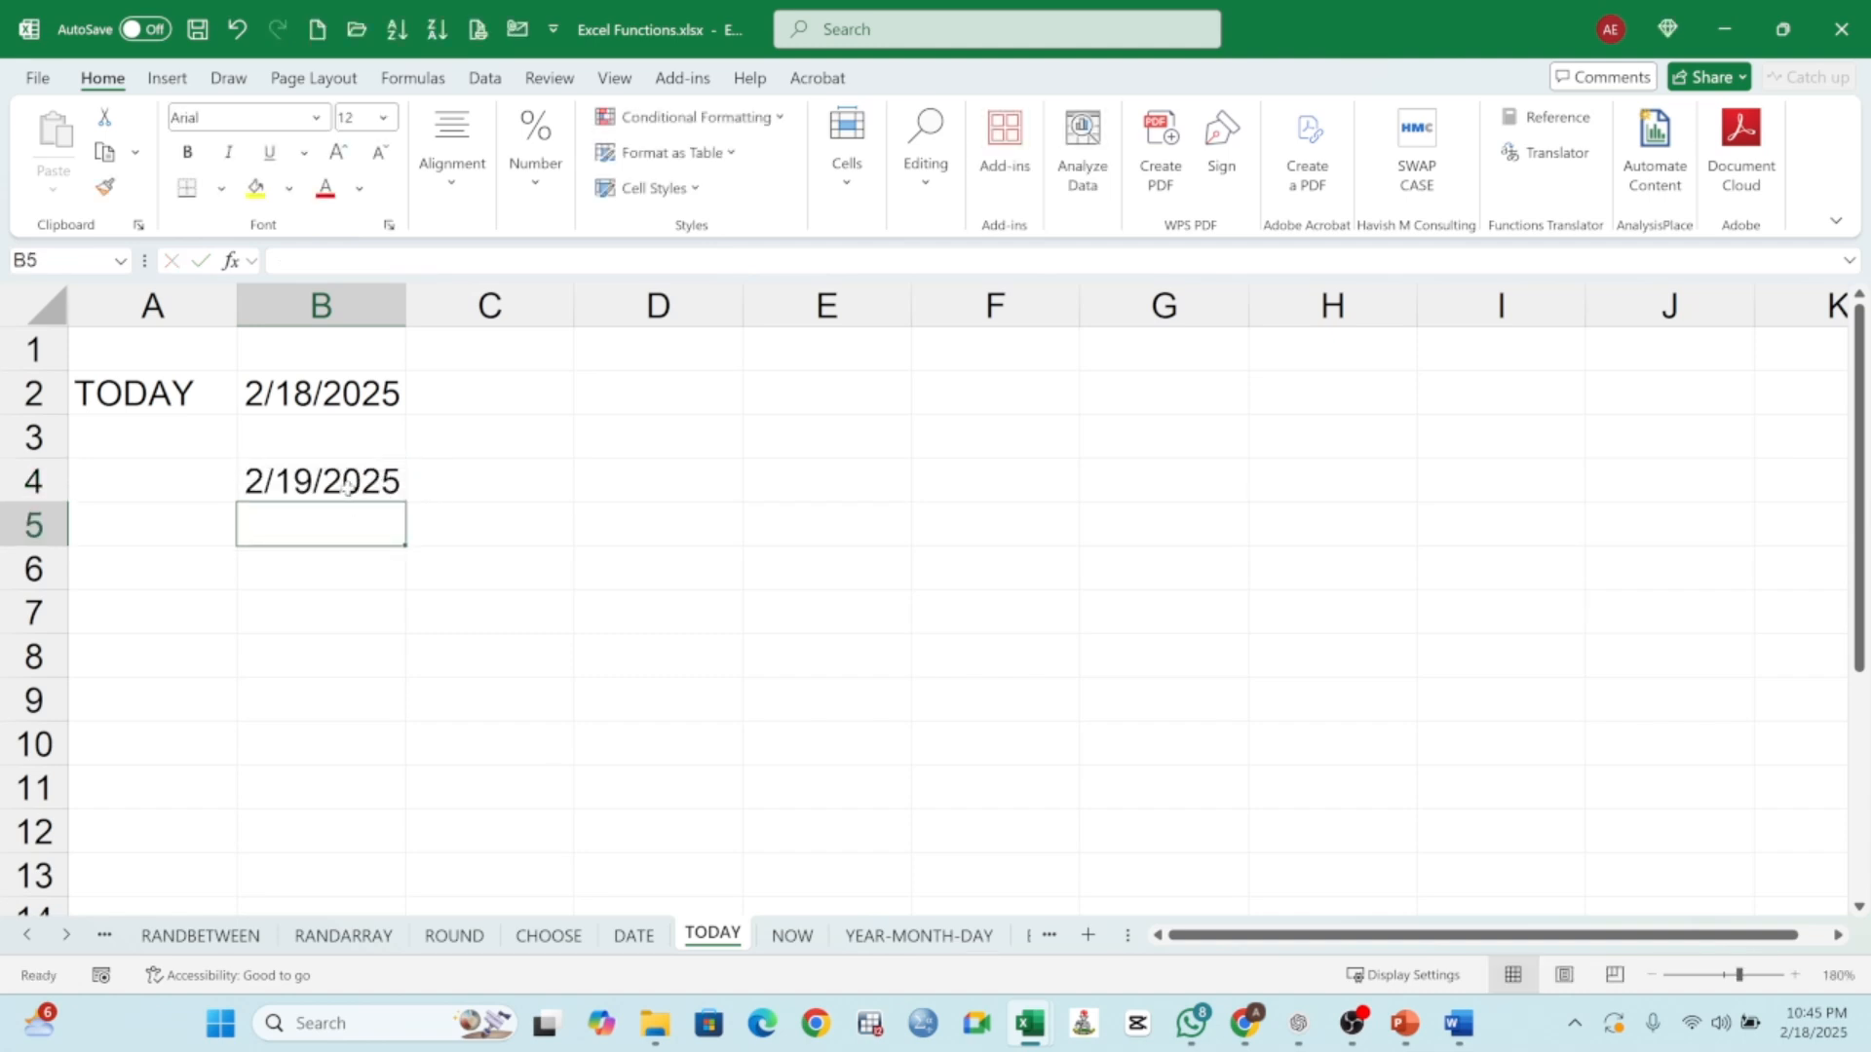
- Change the formula in cell B4 to =TODAY()+10 for the date ten days ahead
click(361, 487)
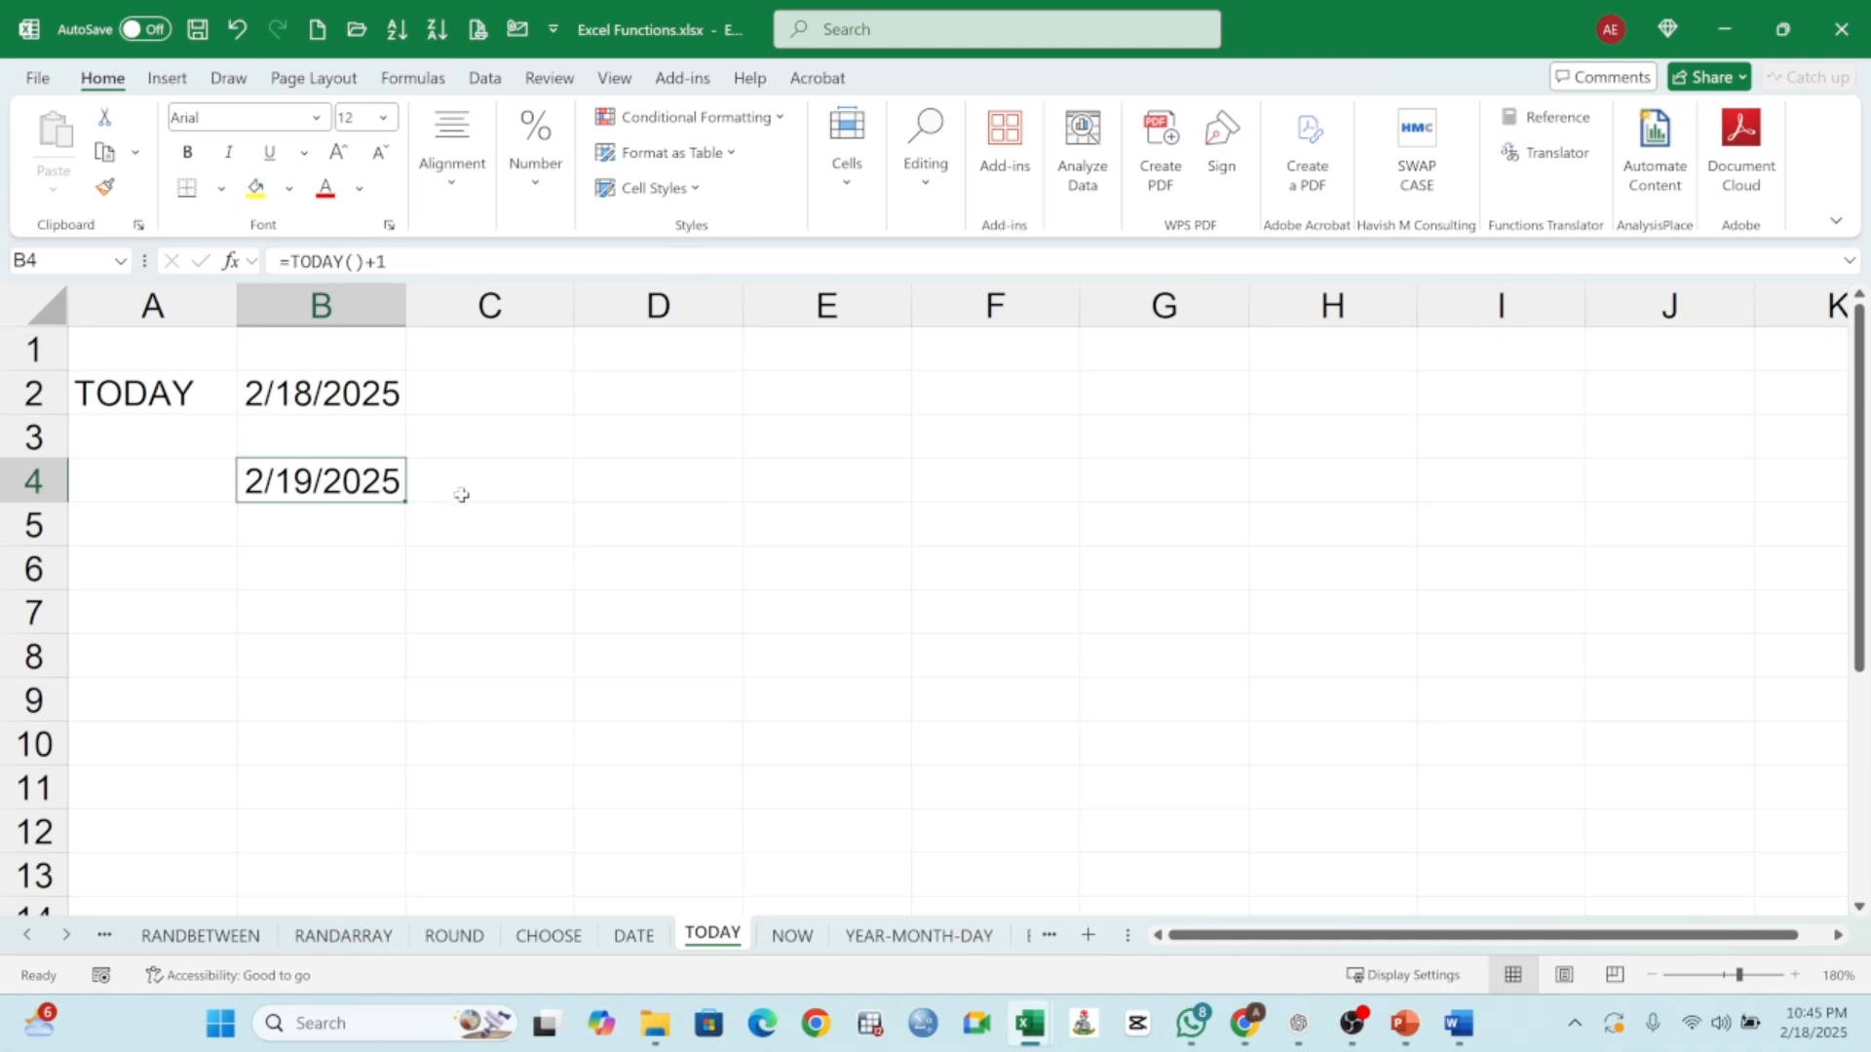
double_click(388, 486)
click(447, 482)
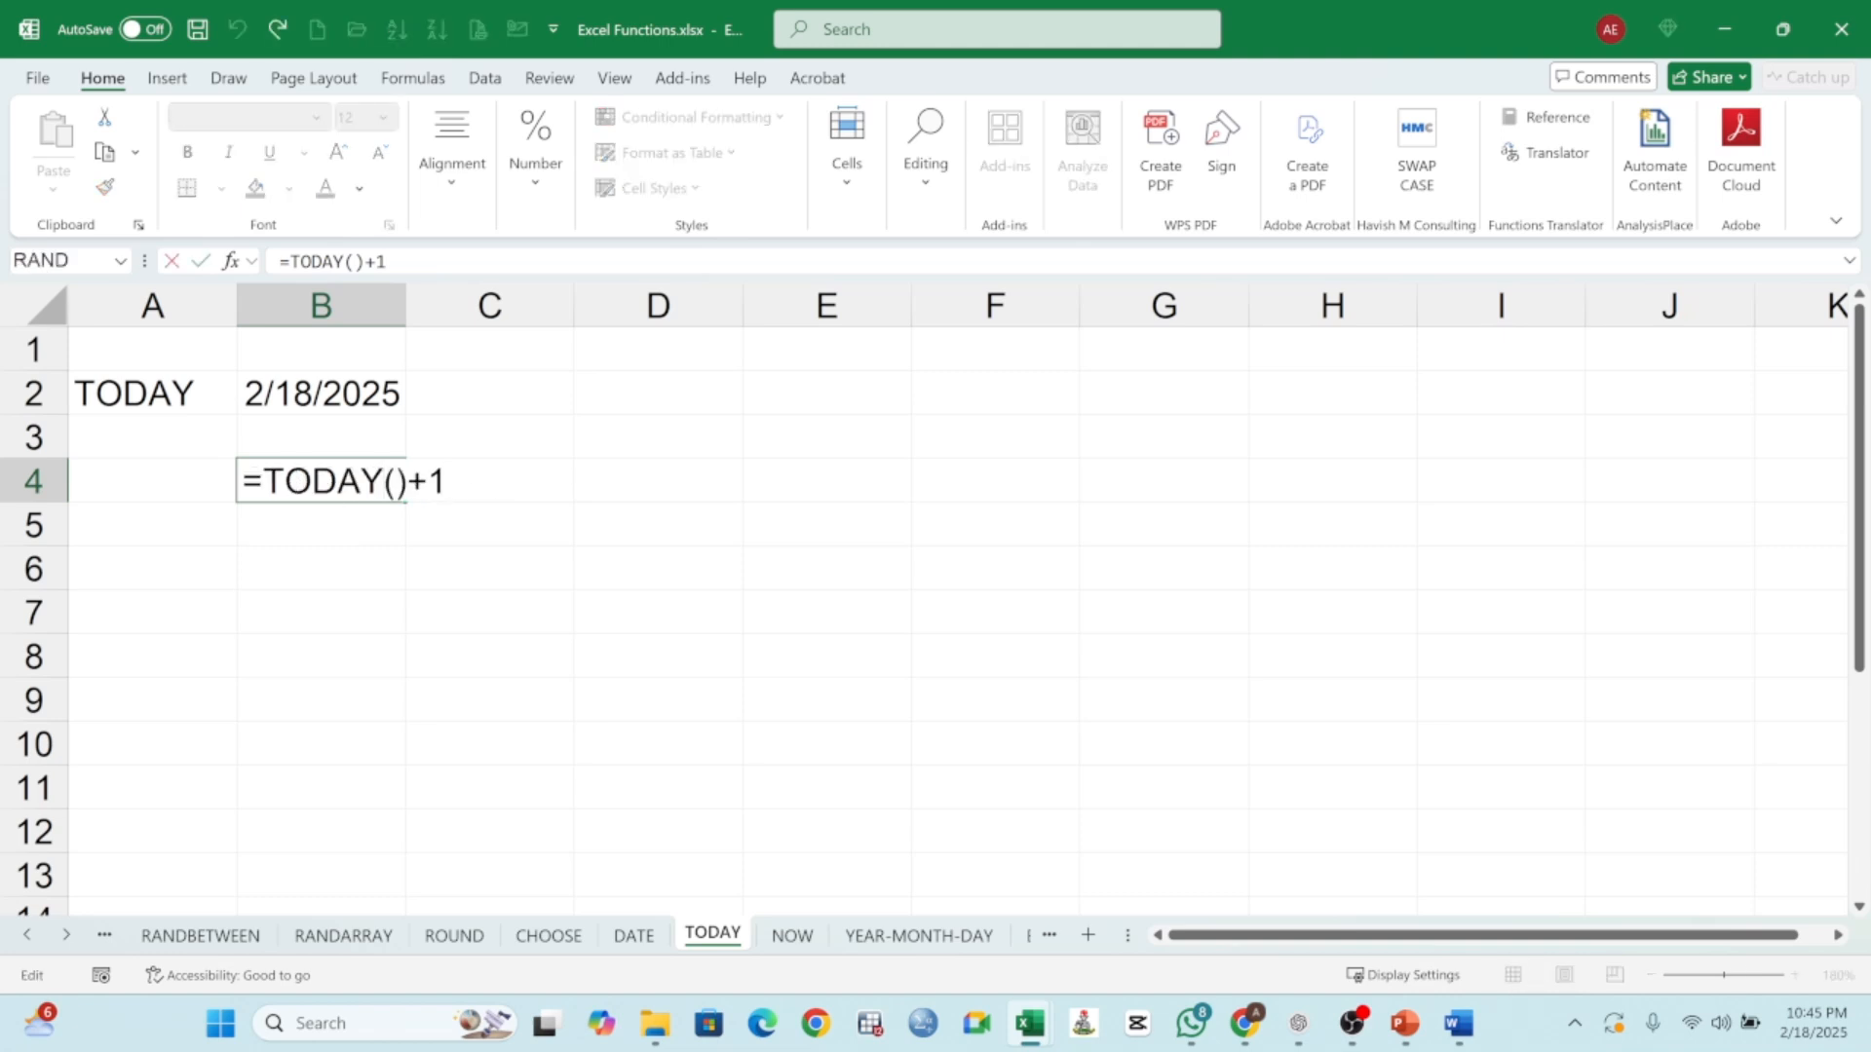
text(0)
key(Return)
- Change the formula in cell B4 to =TODAY()-10 for the date ten days ago
click(330, 482)
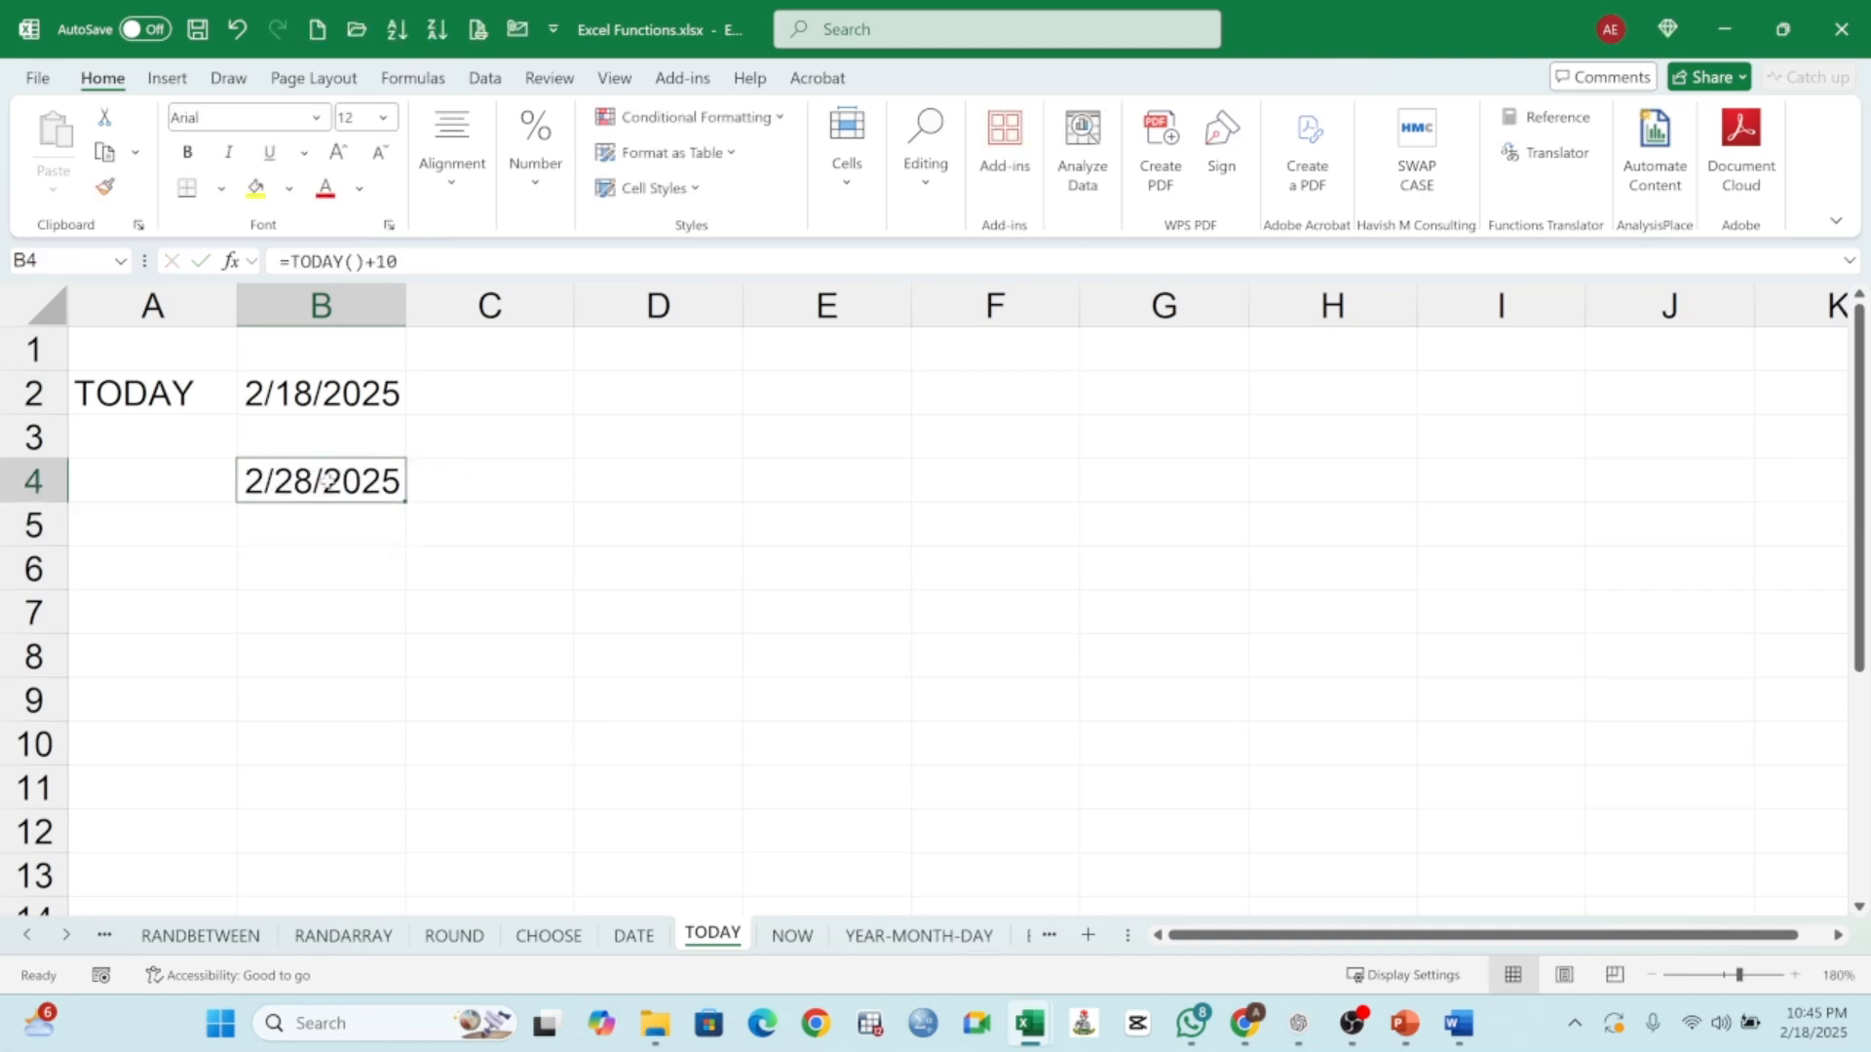
key(F2)
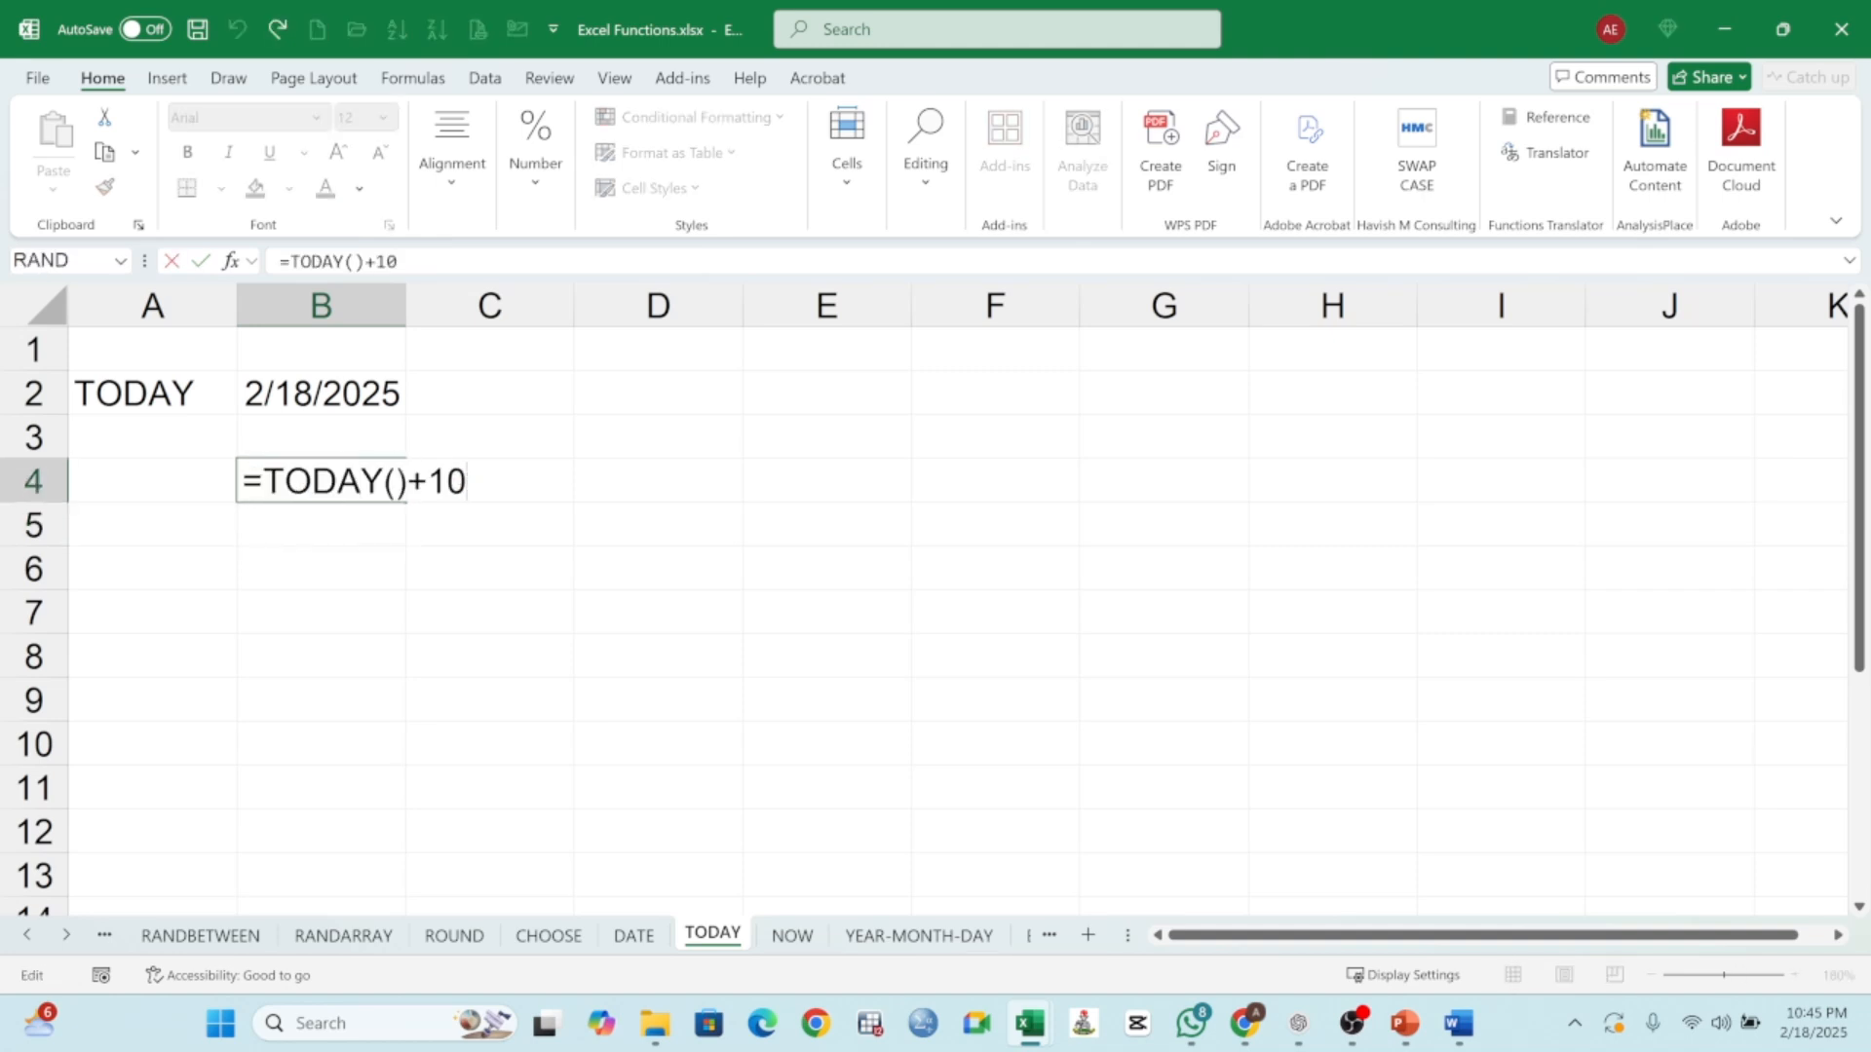
key(BackSpace)
key(BackSpace)
key(BackSpace)
key(BackSpace)
text()-10)
key(Return)
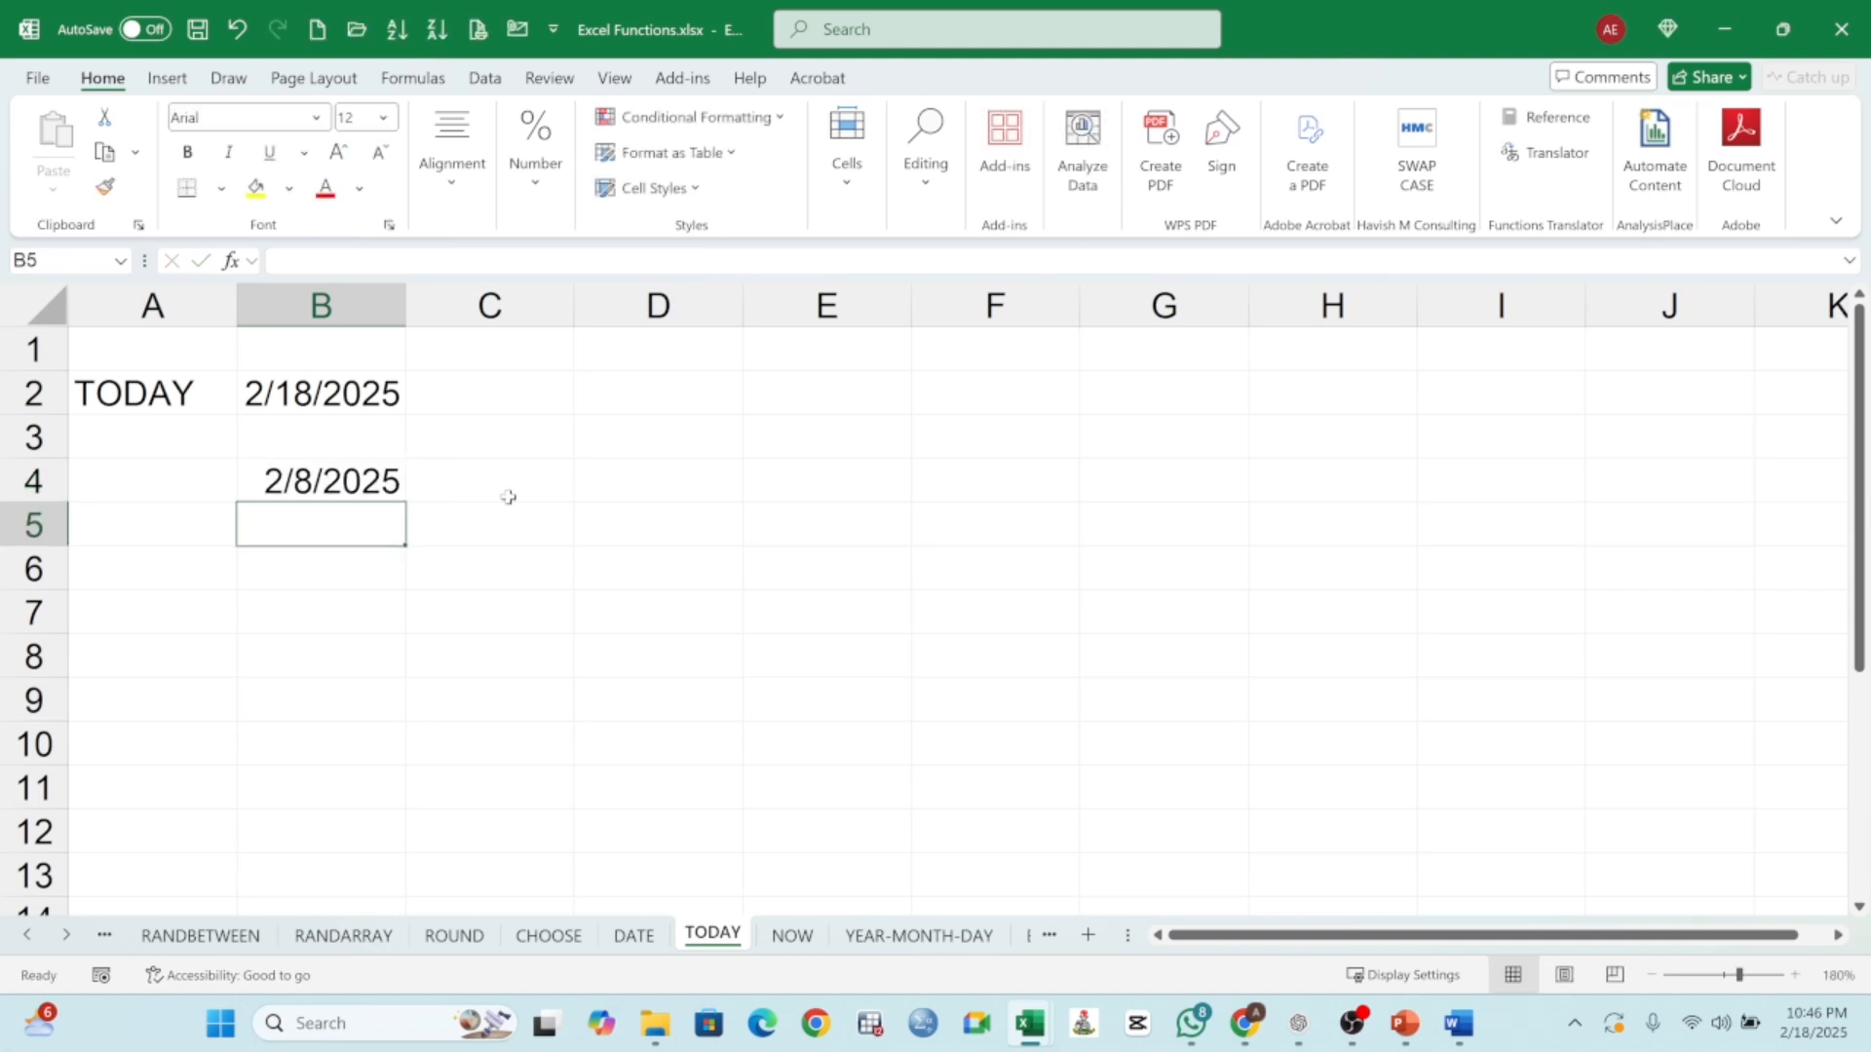
- Edit the formula in cell B4 to subtract zero days, making it =TODAY()-0
click(326, 482)
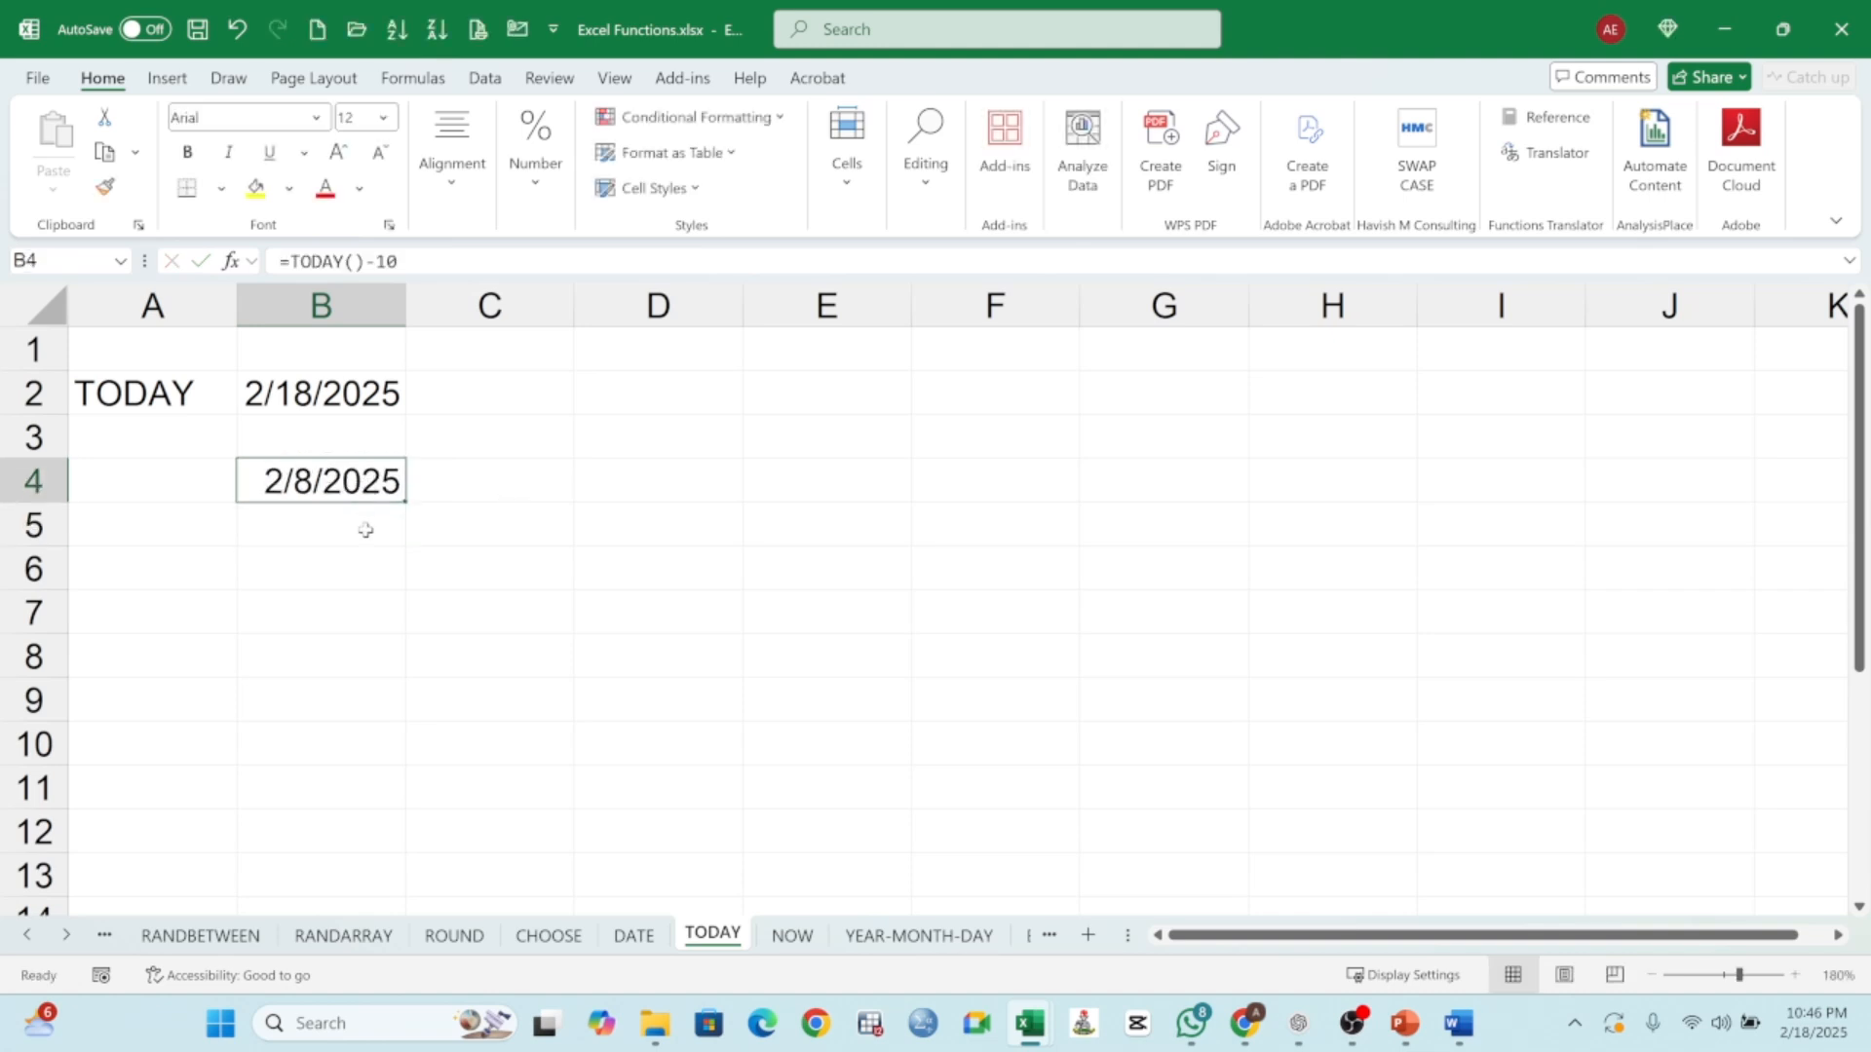
double_click(388, 487)
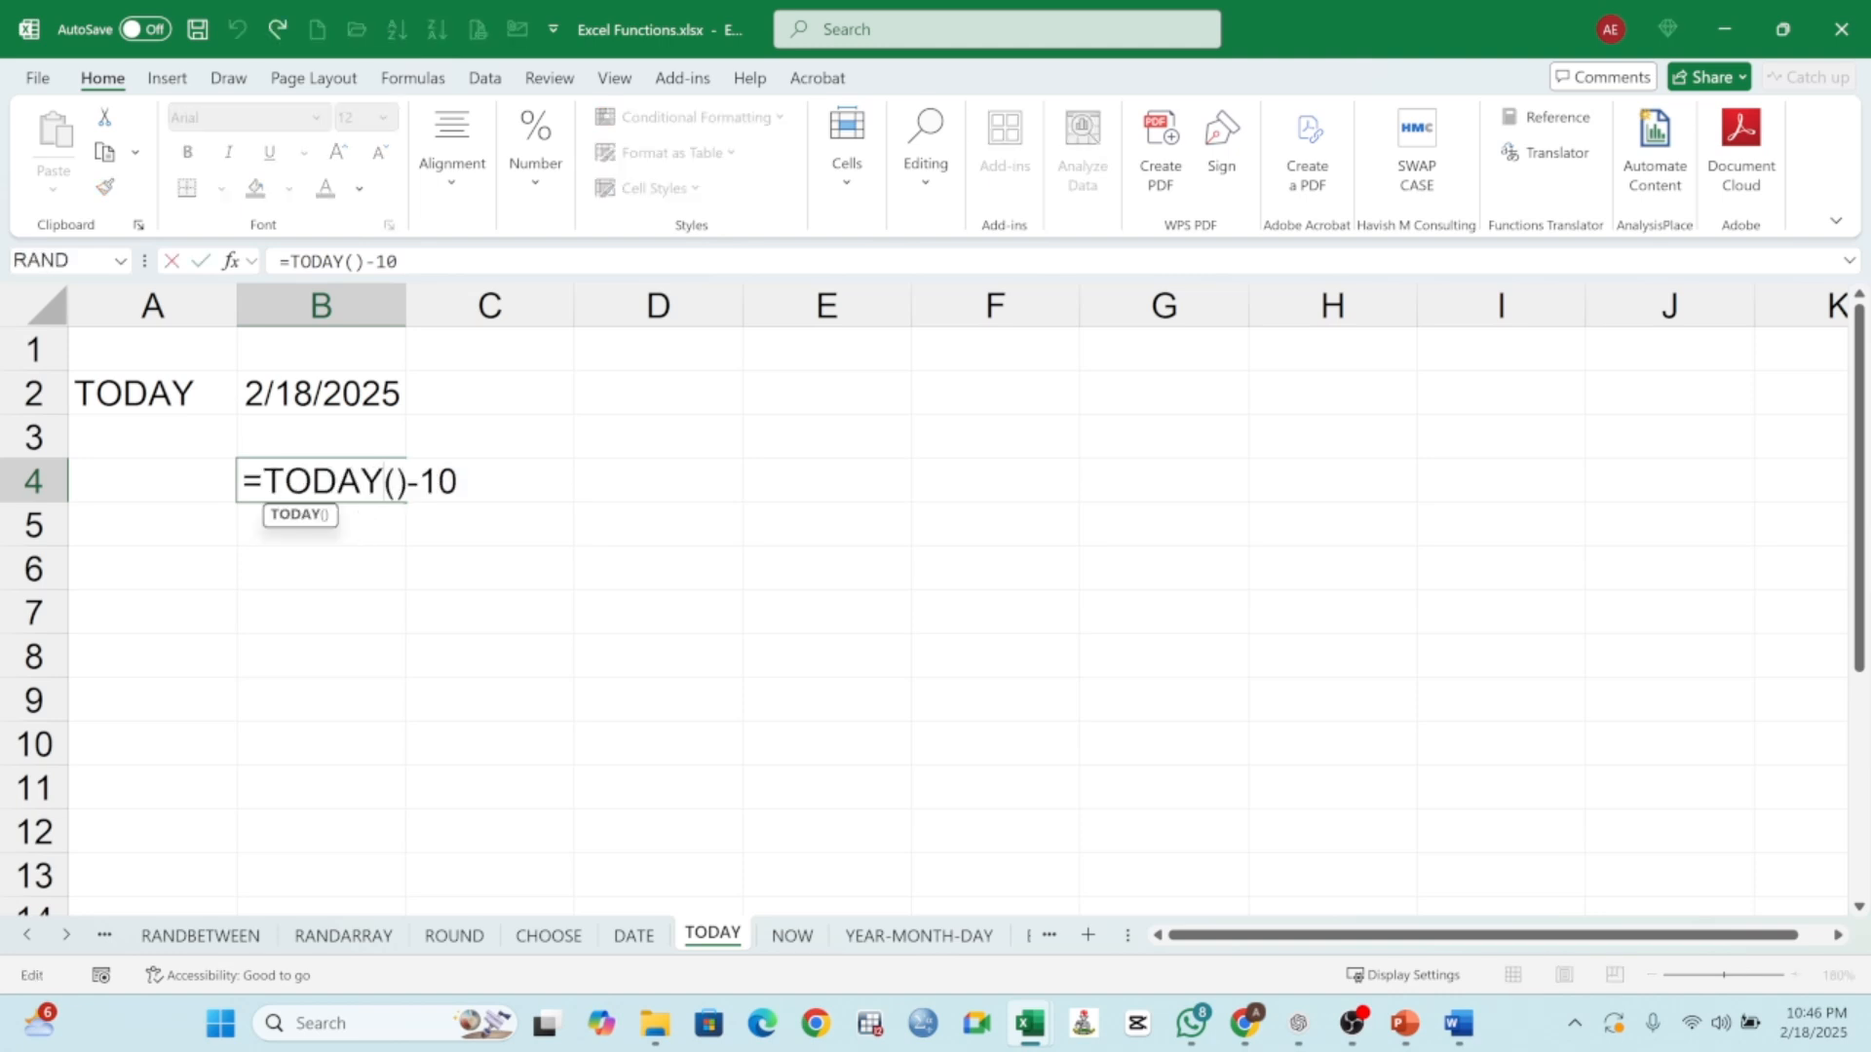
drag(407, 482, 420, 482)
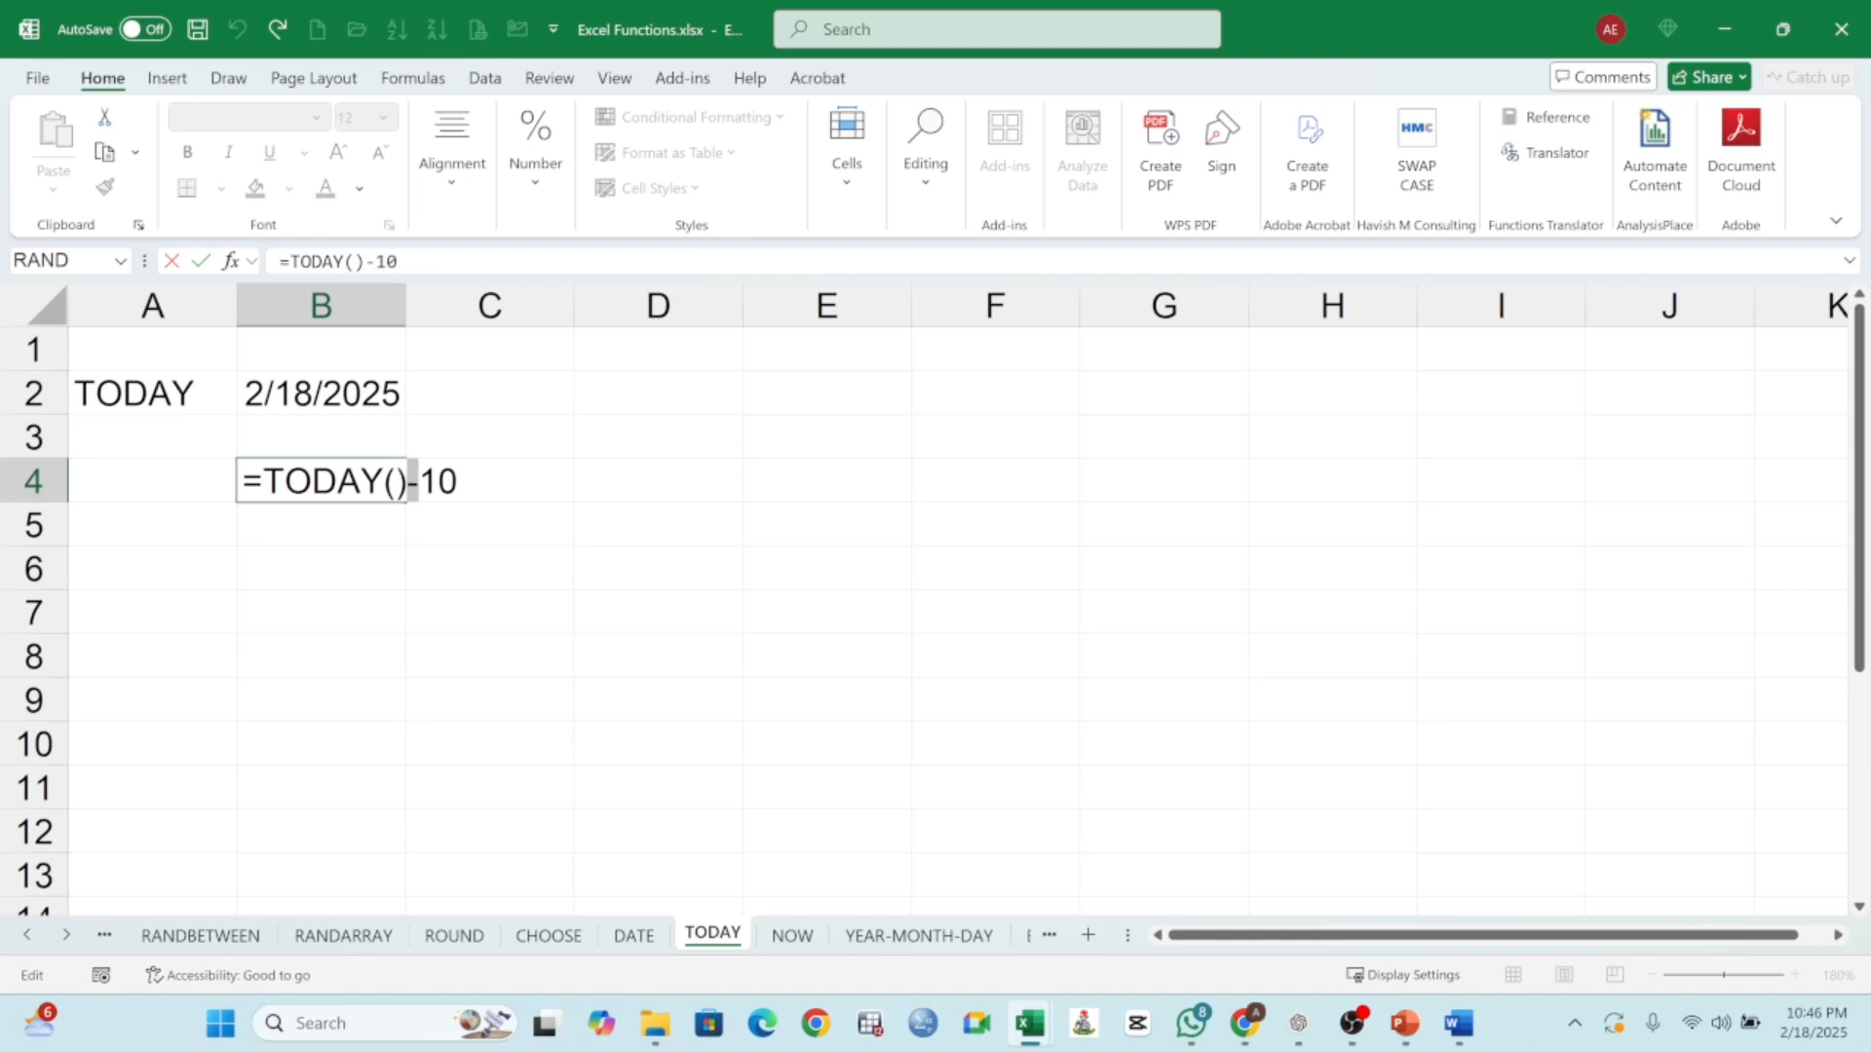
click(420, 482)
key(Delete)
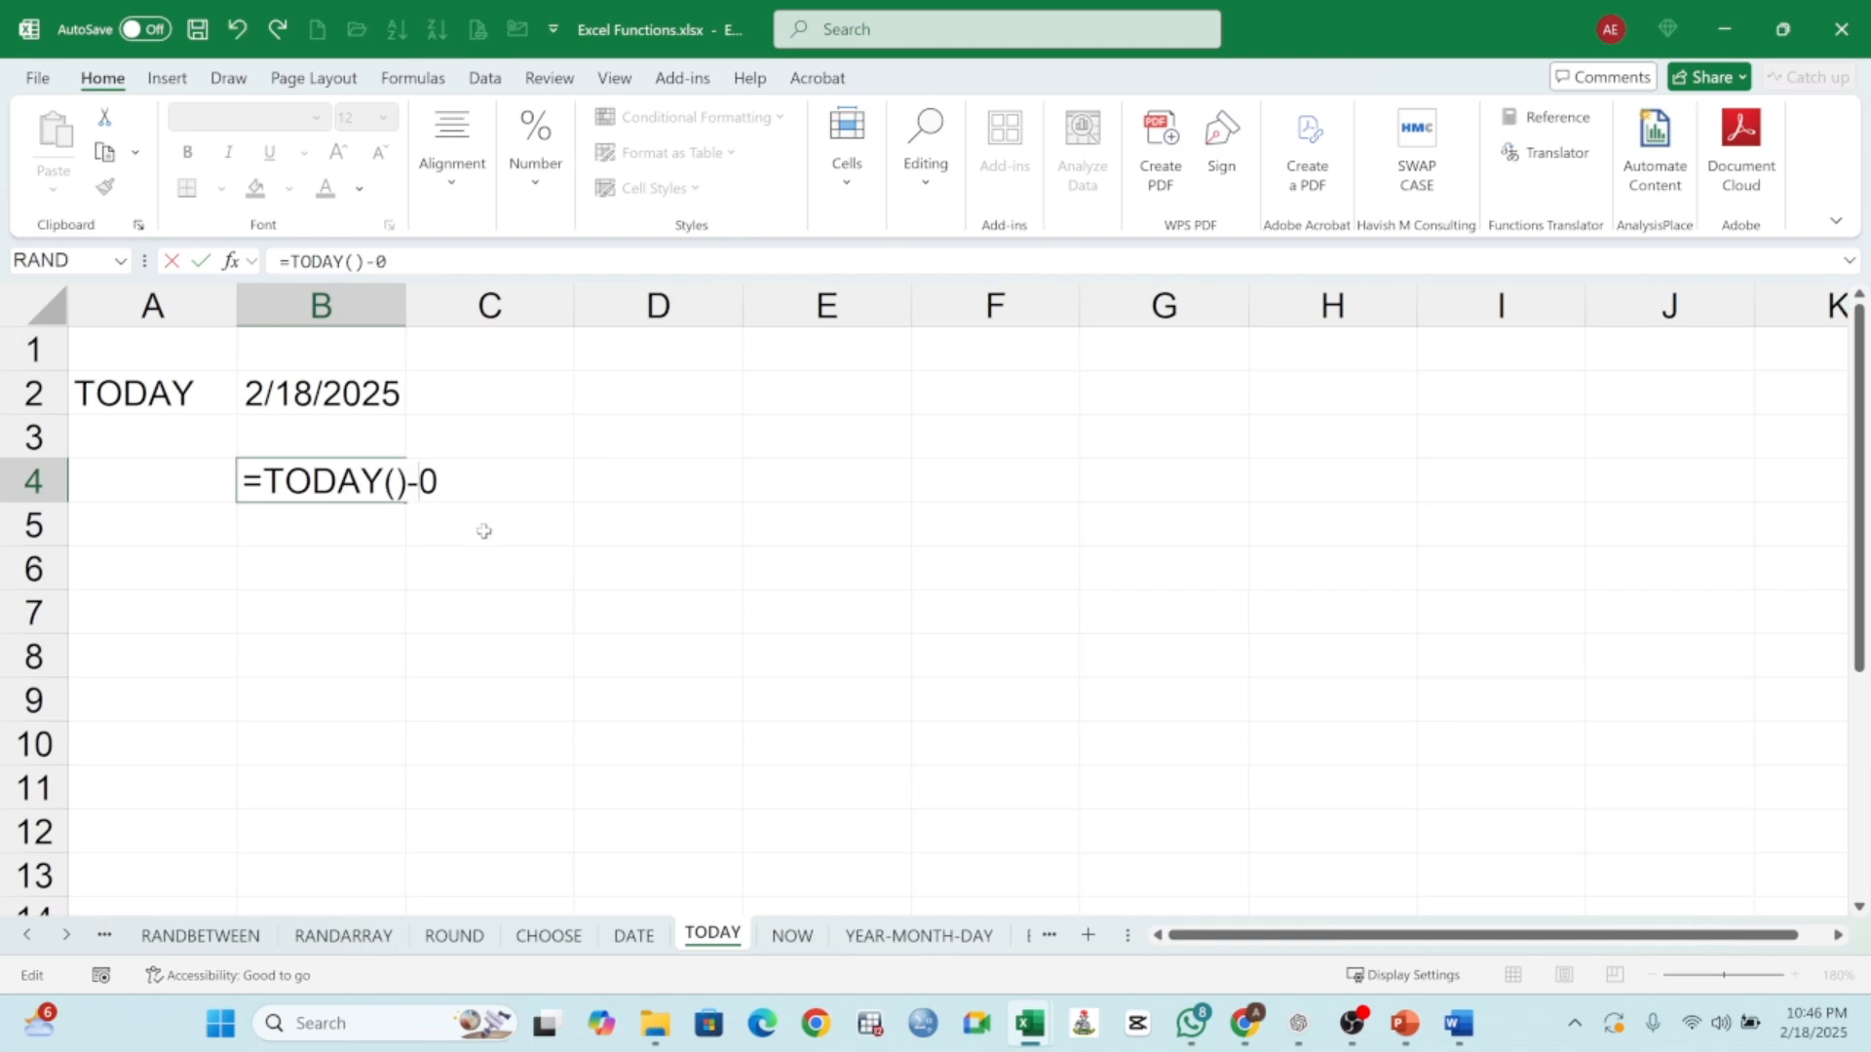
key(Return)
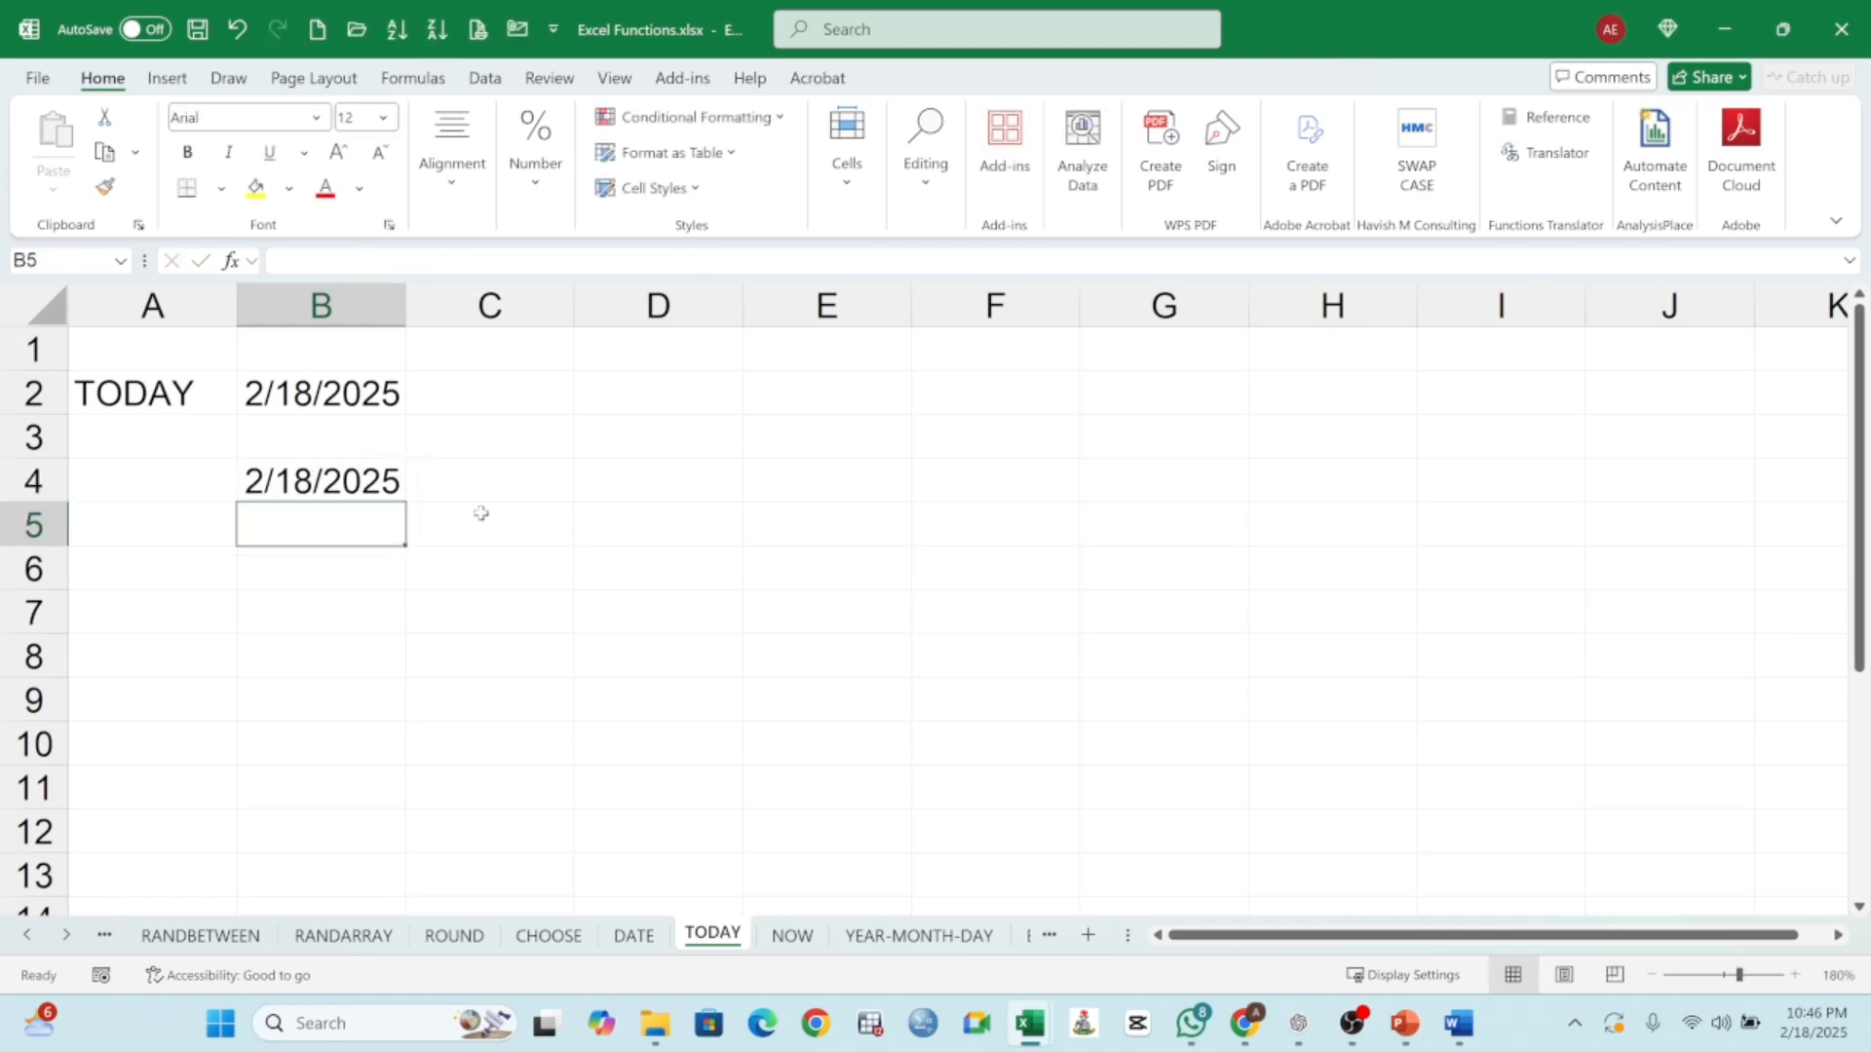
- Restore the ten-day subtraction in cell B4 by making the formula =TODAY()-10
key(Up)
key(F2)
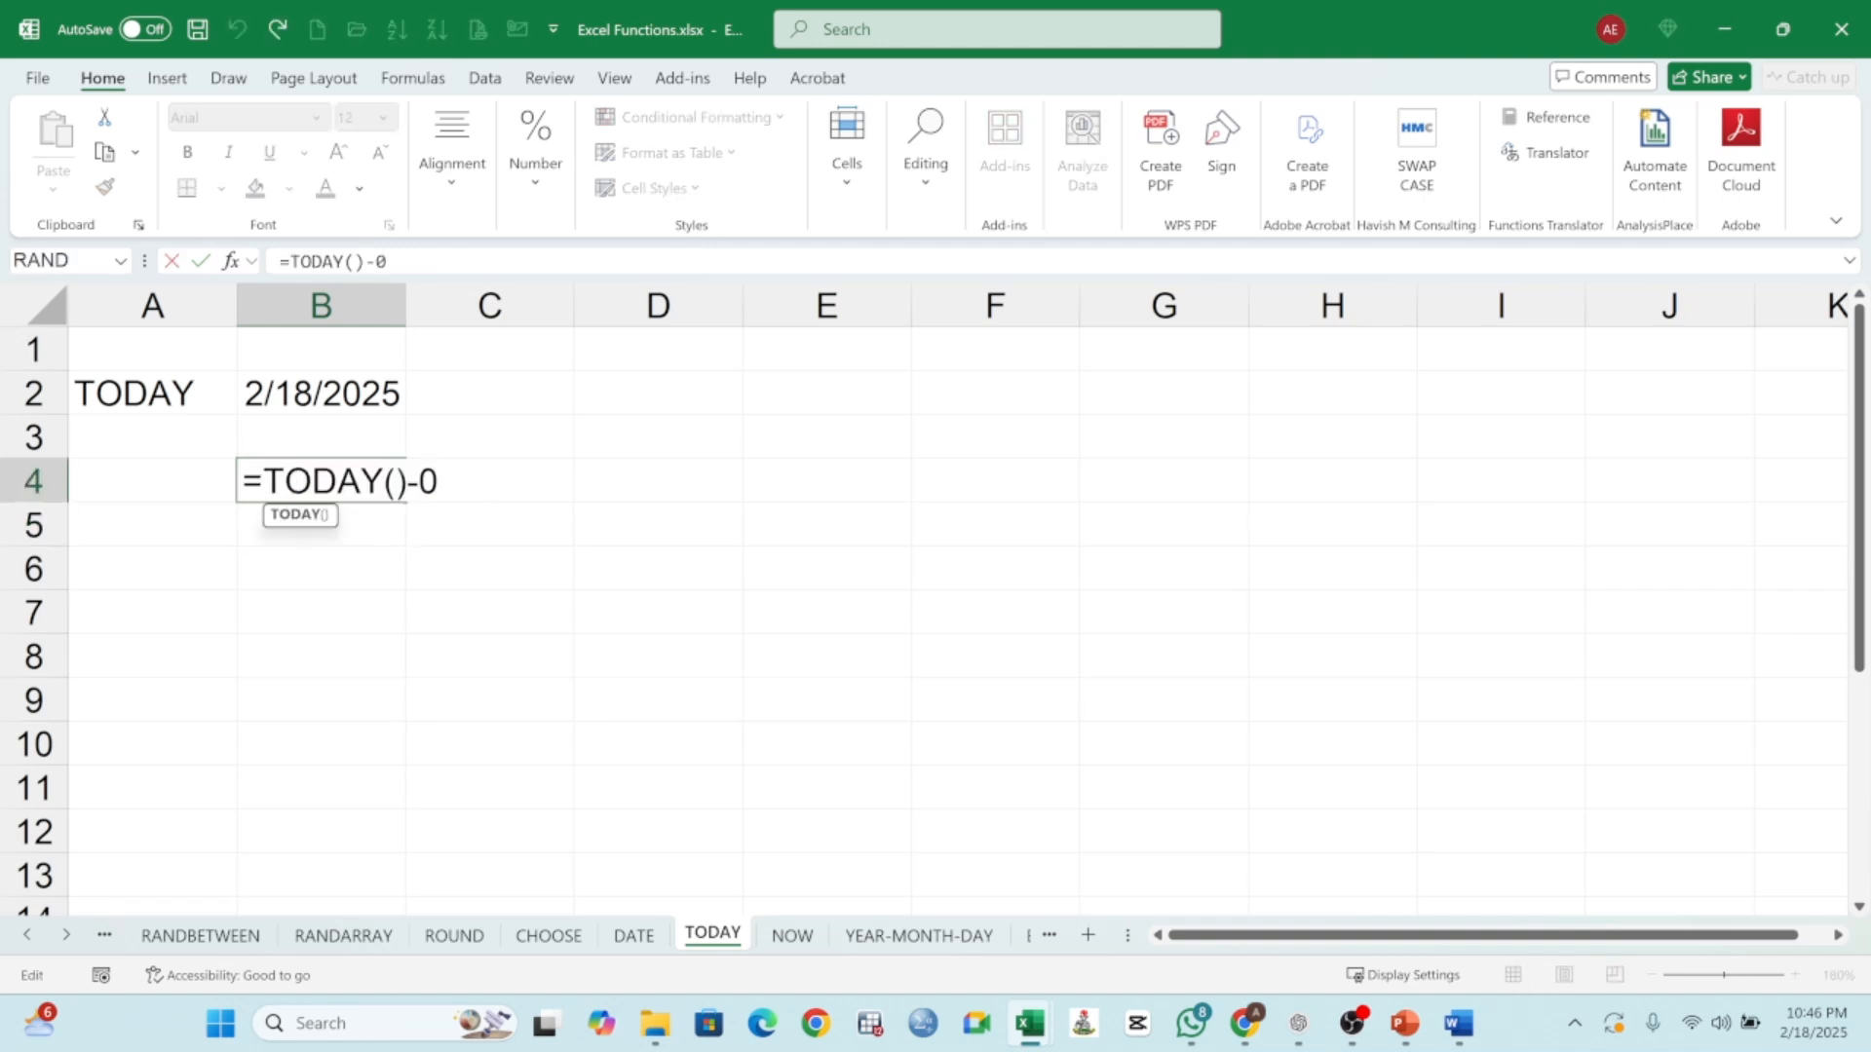
key(Left)
text(1)
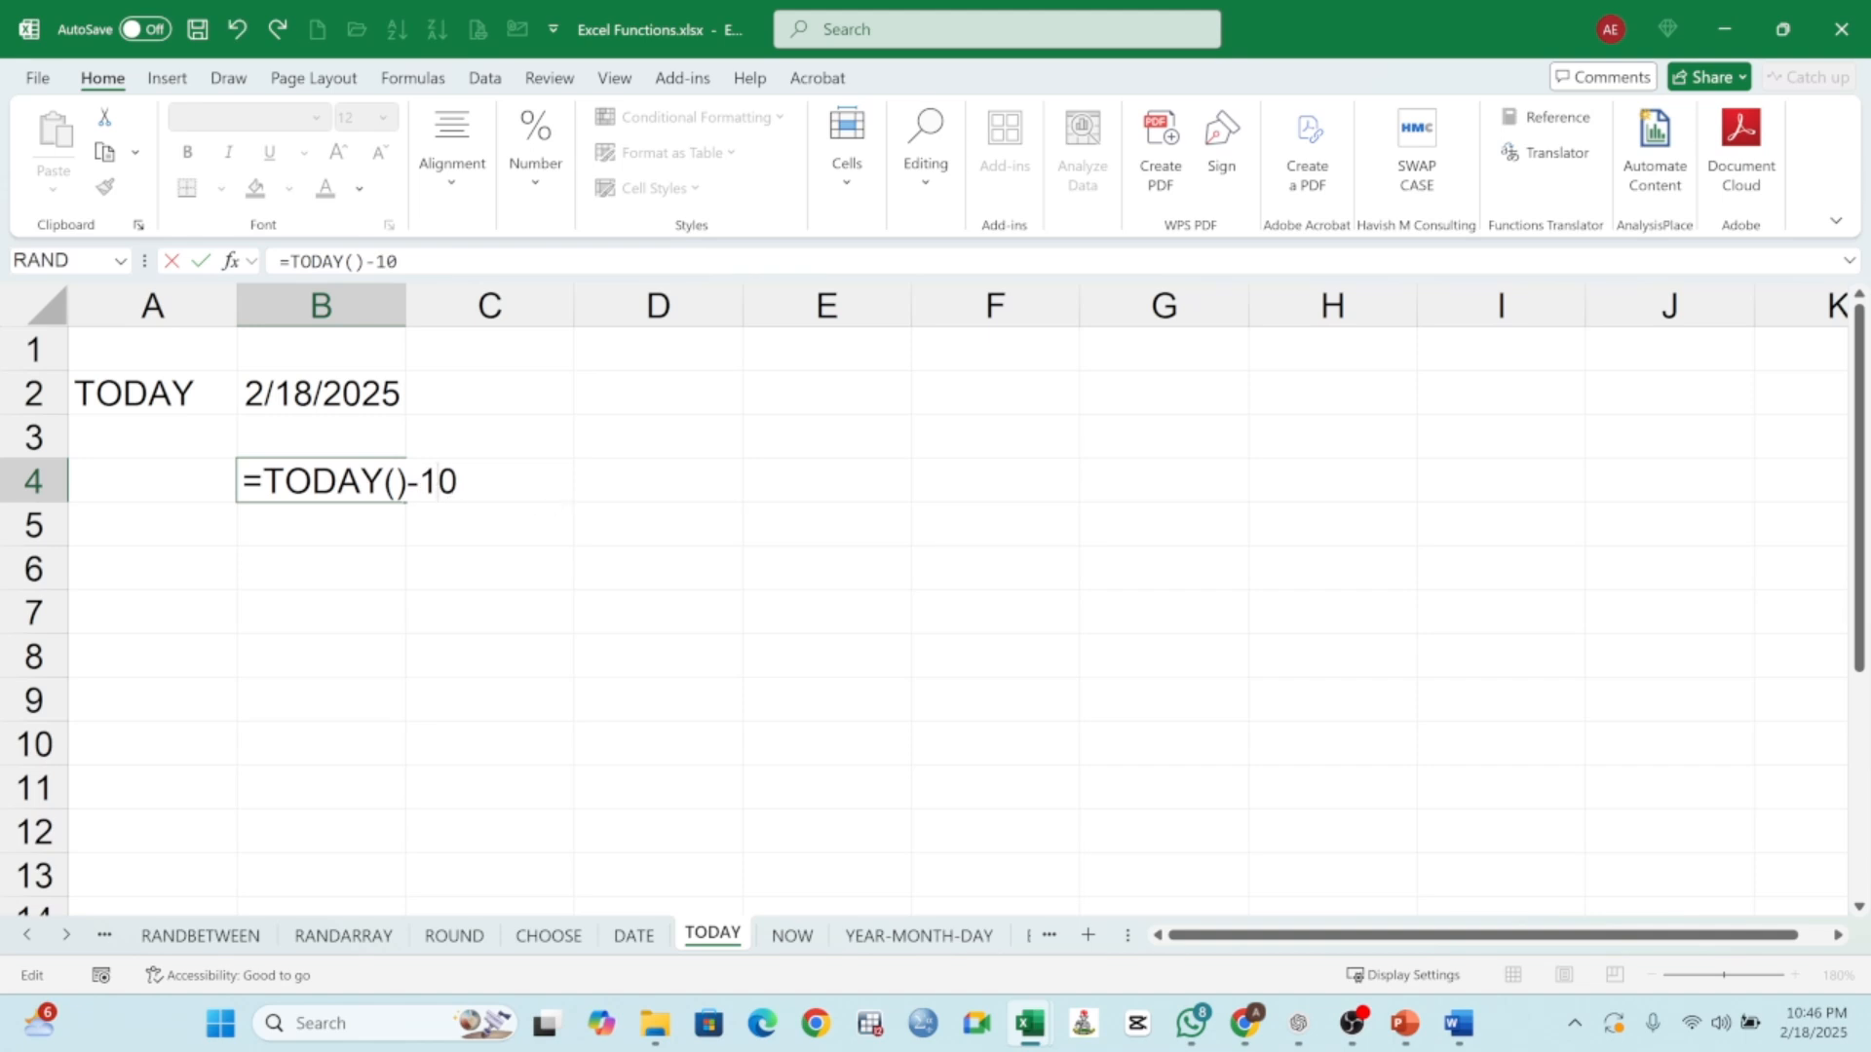
key(Return)
- Fill the =TODAY()-10 formula from cell B4 down through cell B7
double_click(346, 487)
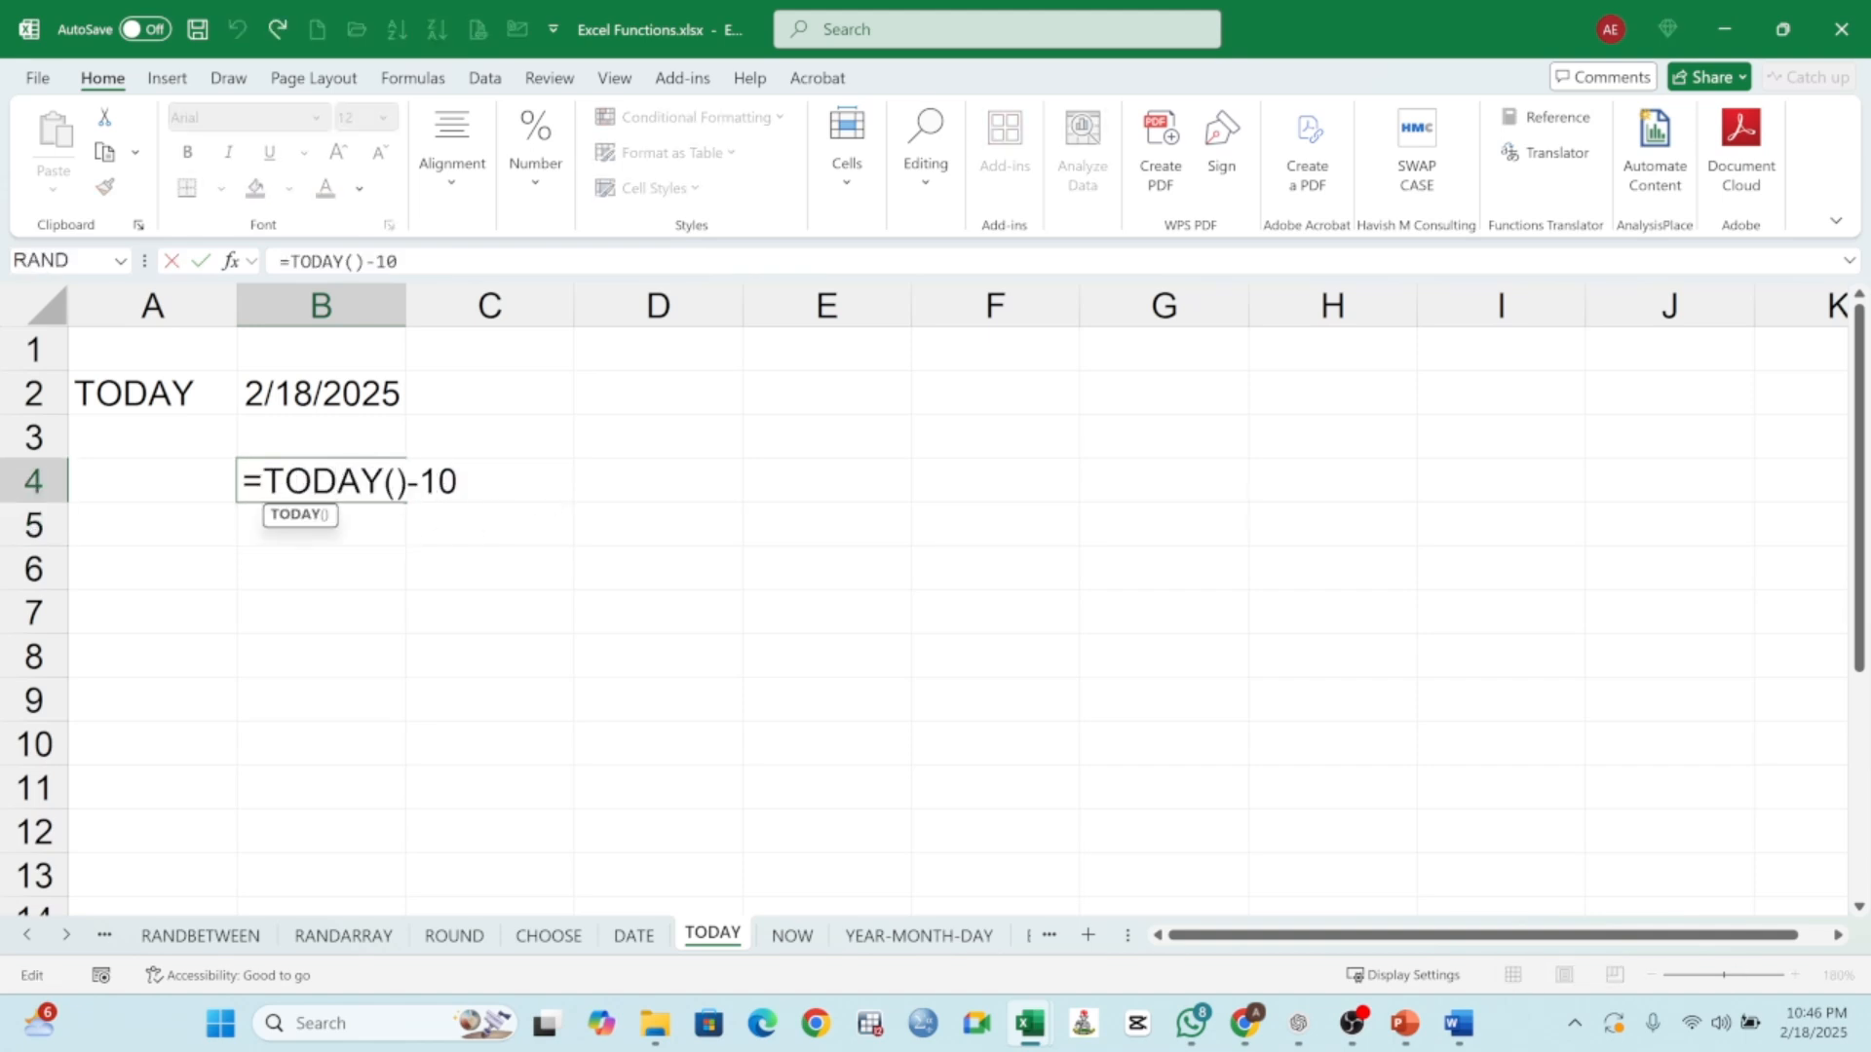
click(377, 538)
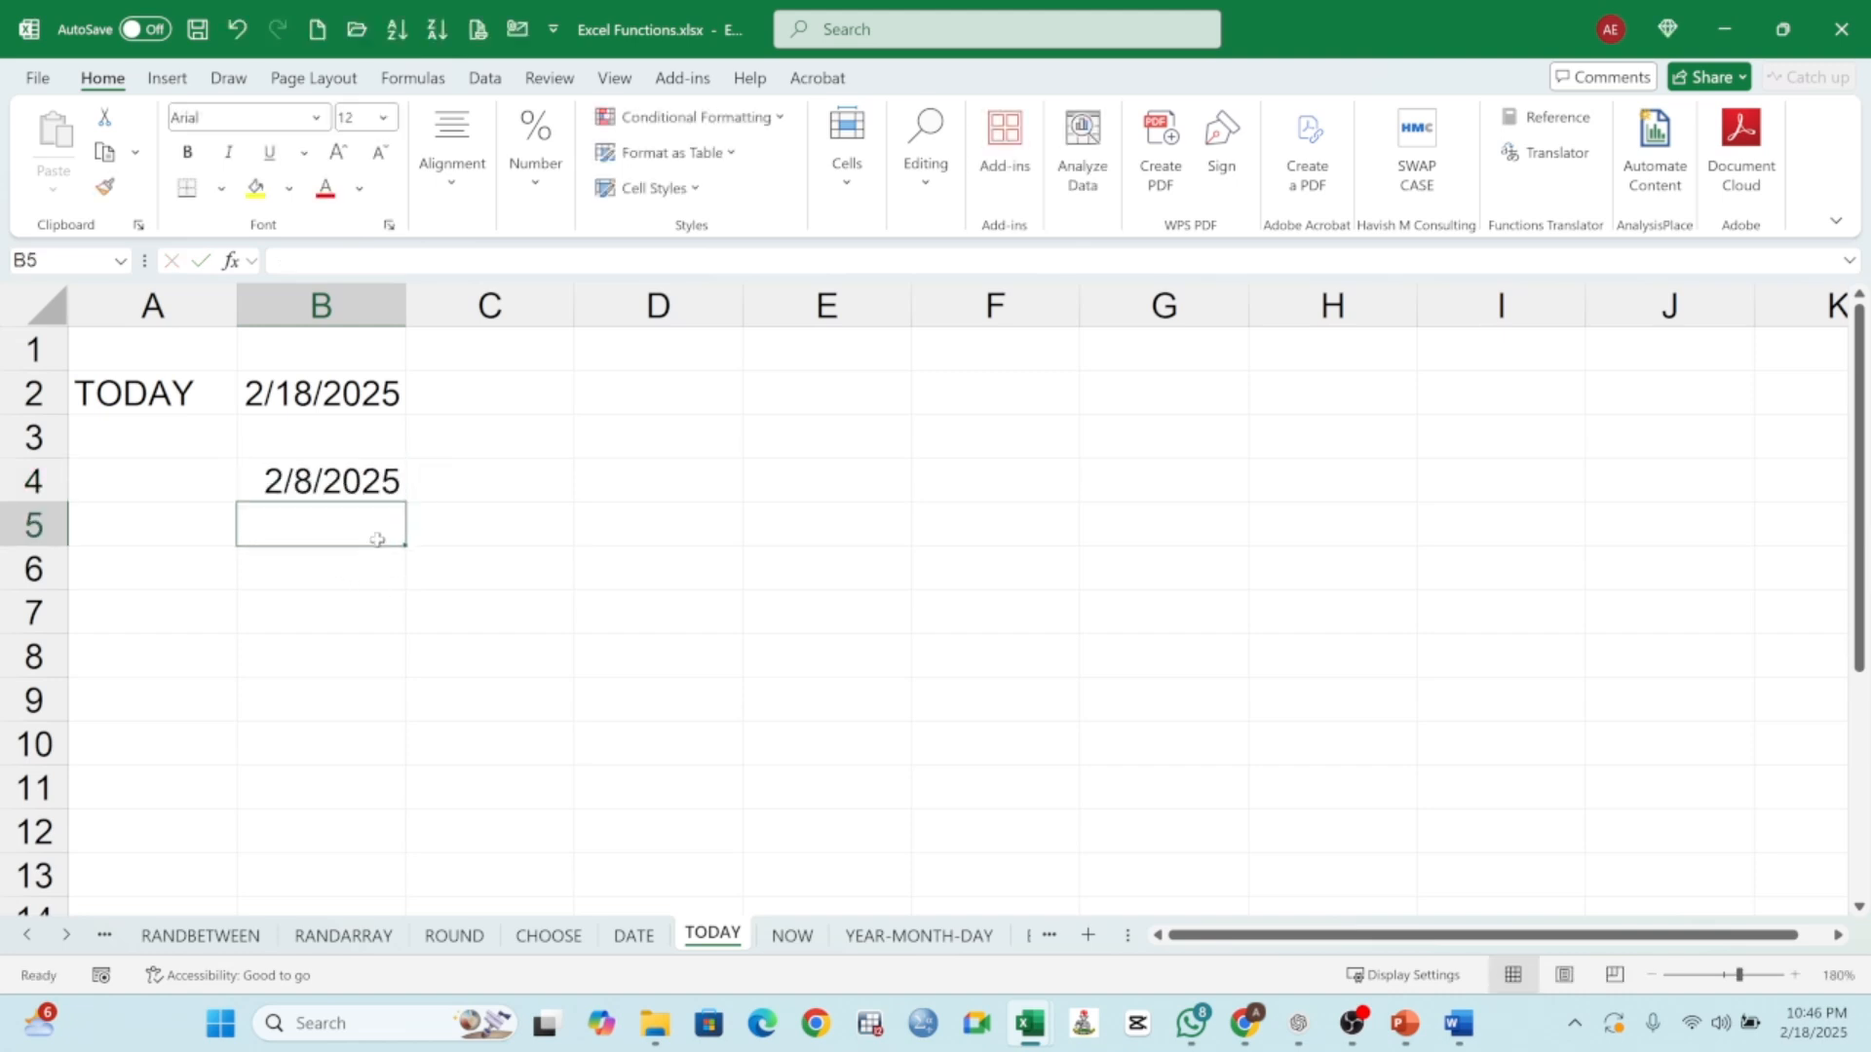
click(320, 499)
click(527, 497)
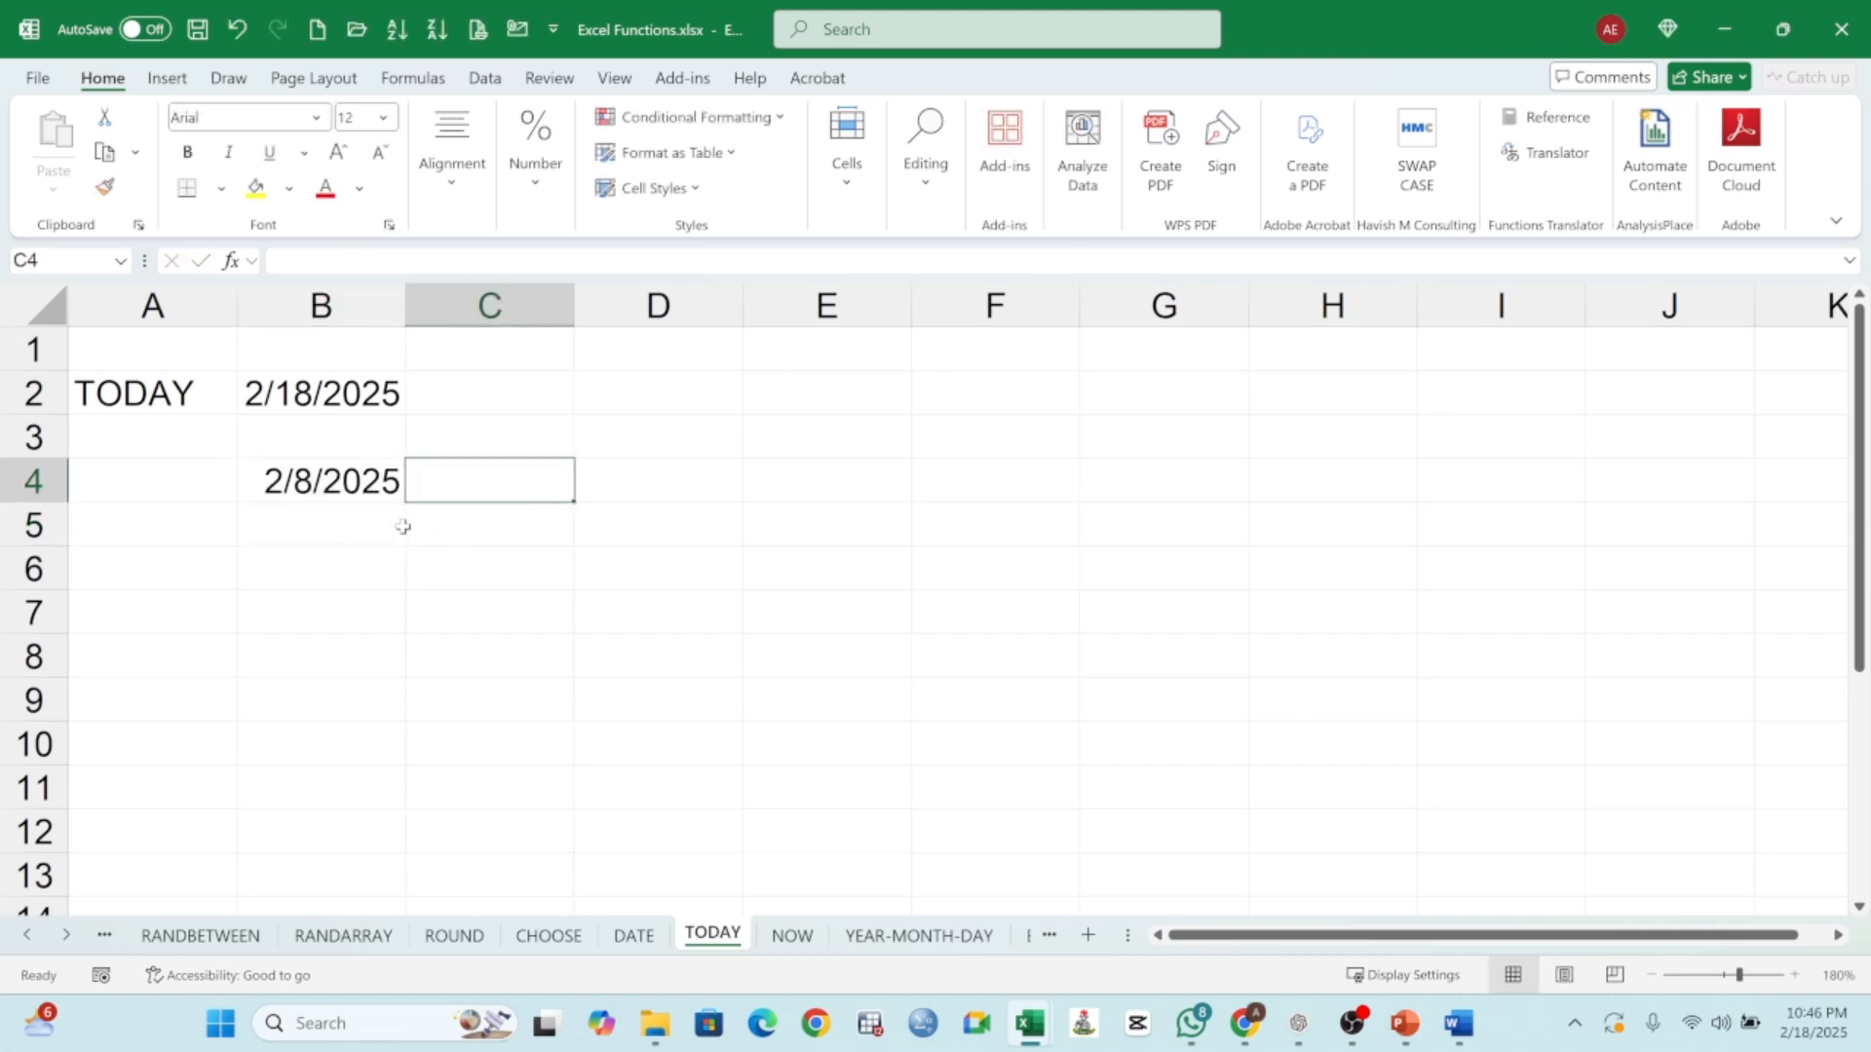
click(377, 489)
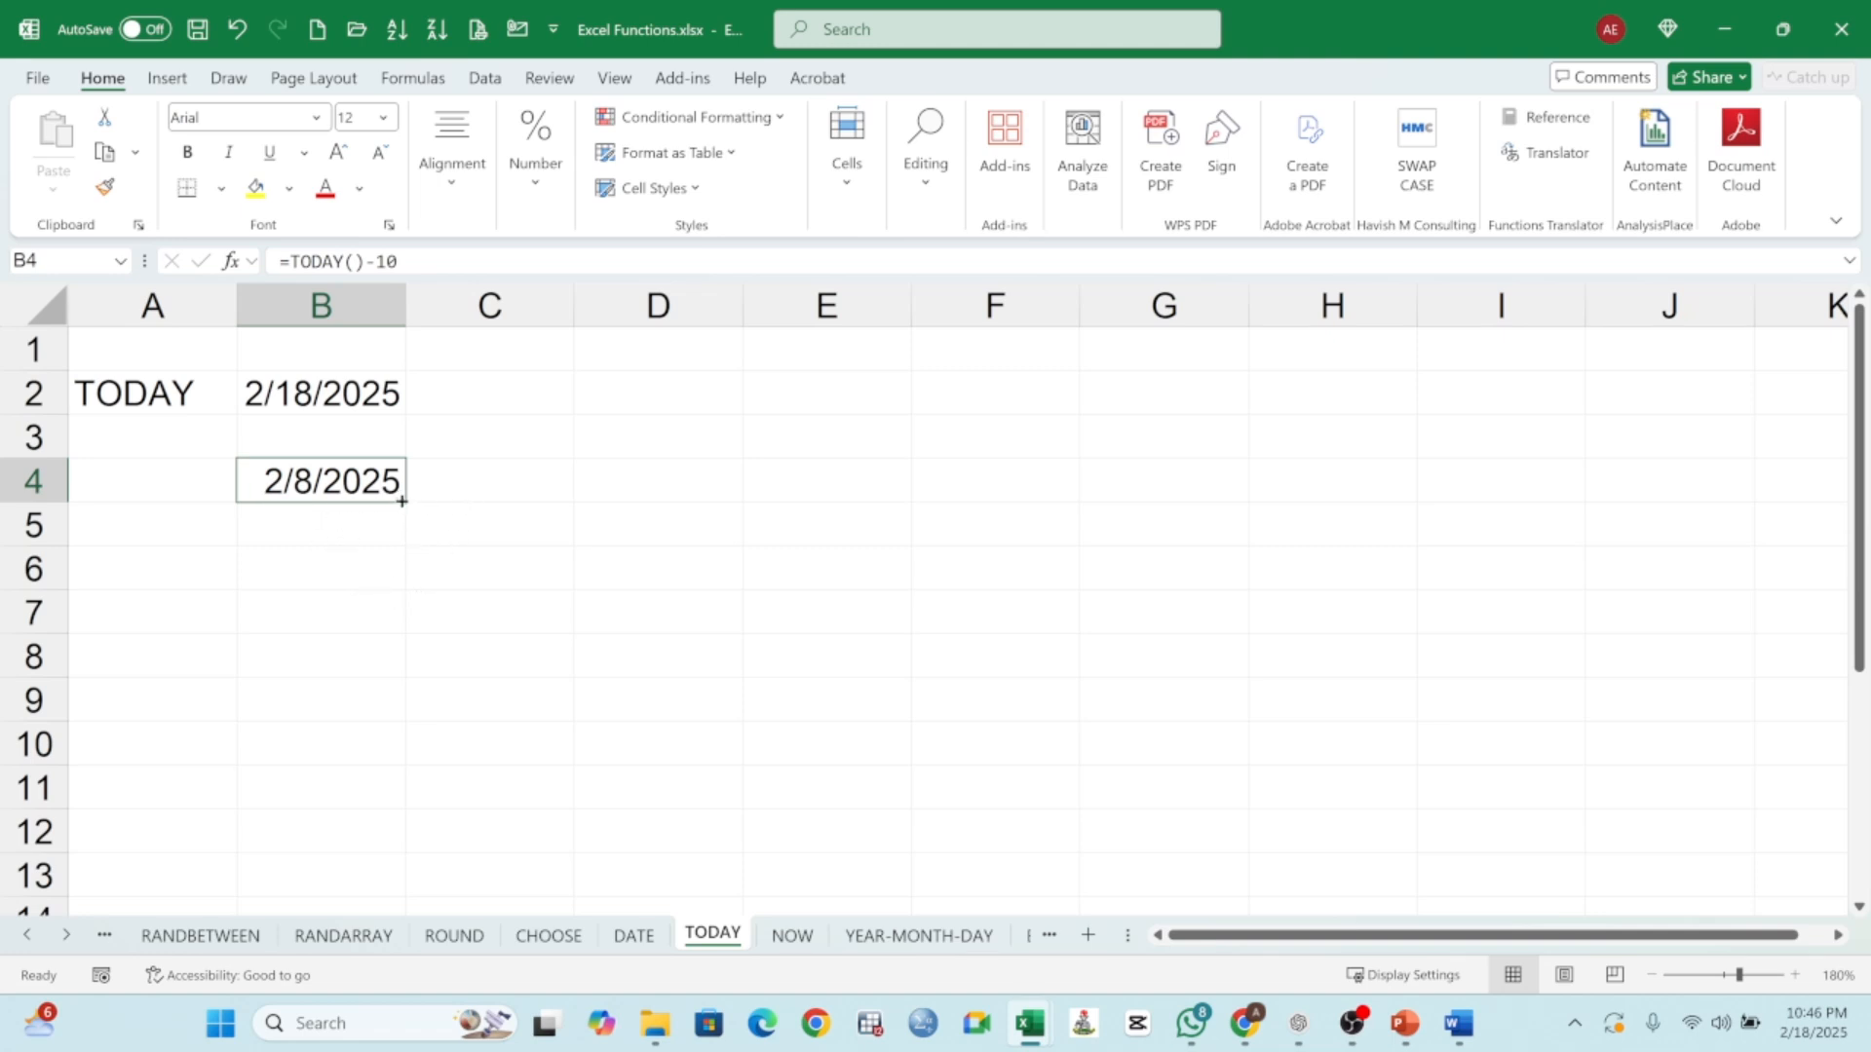
drag(401, 499, 417, 629)
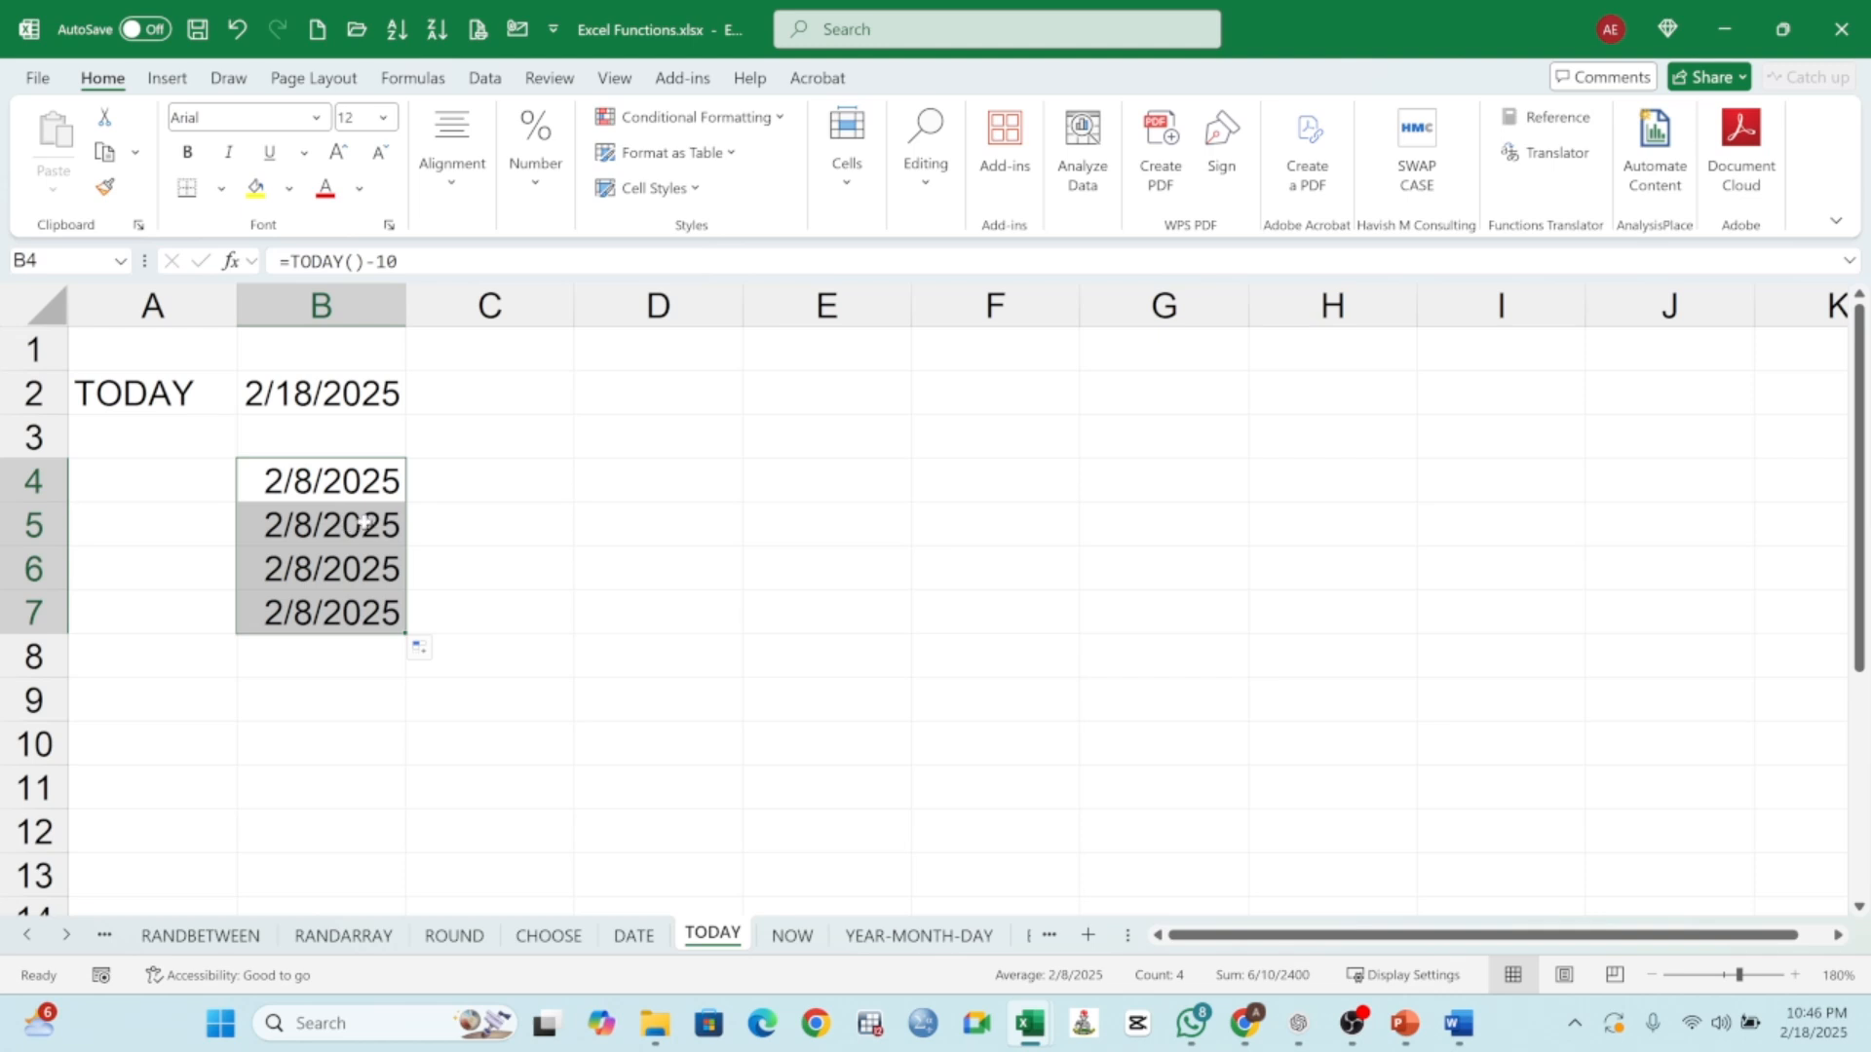
- Enter the header INVOICE DATE in cell D4 and widen column D to fit it
click(720, 496)
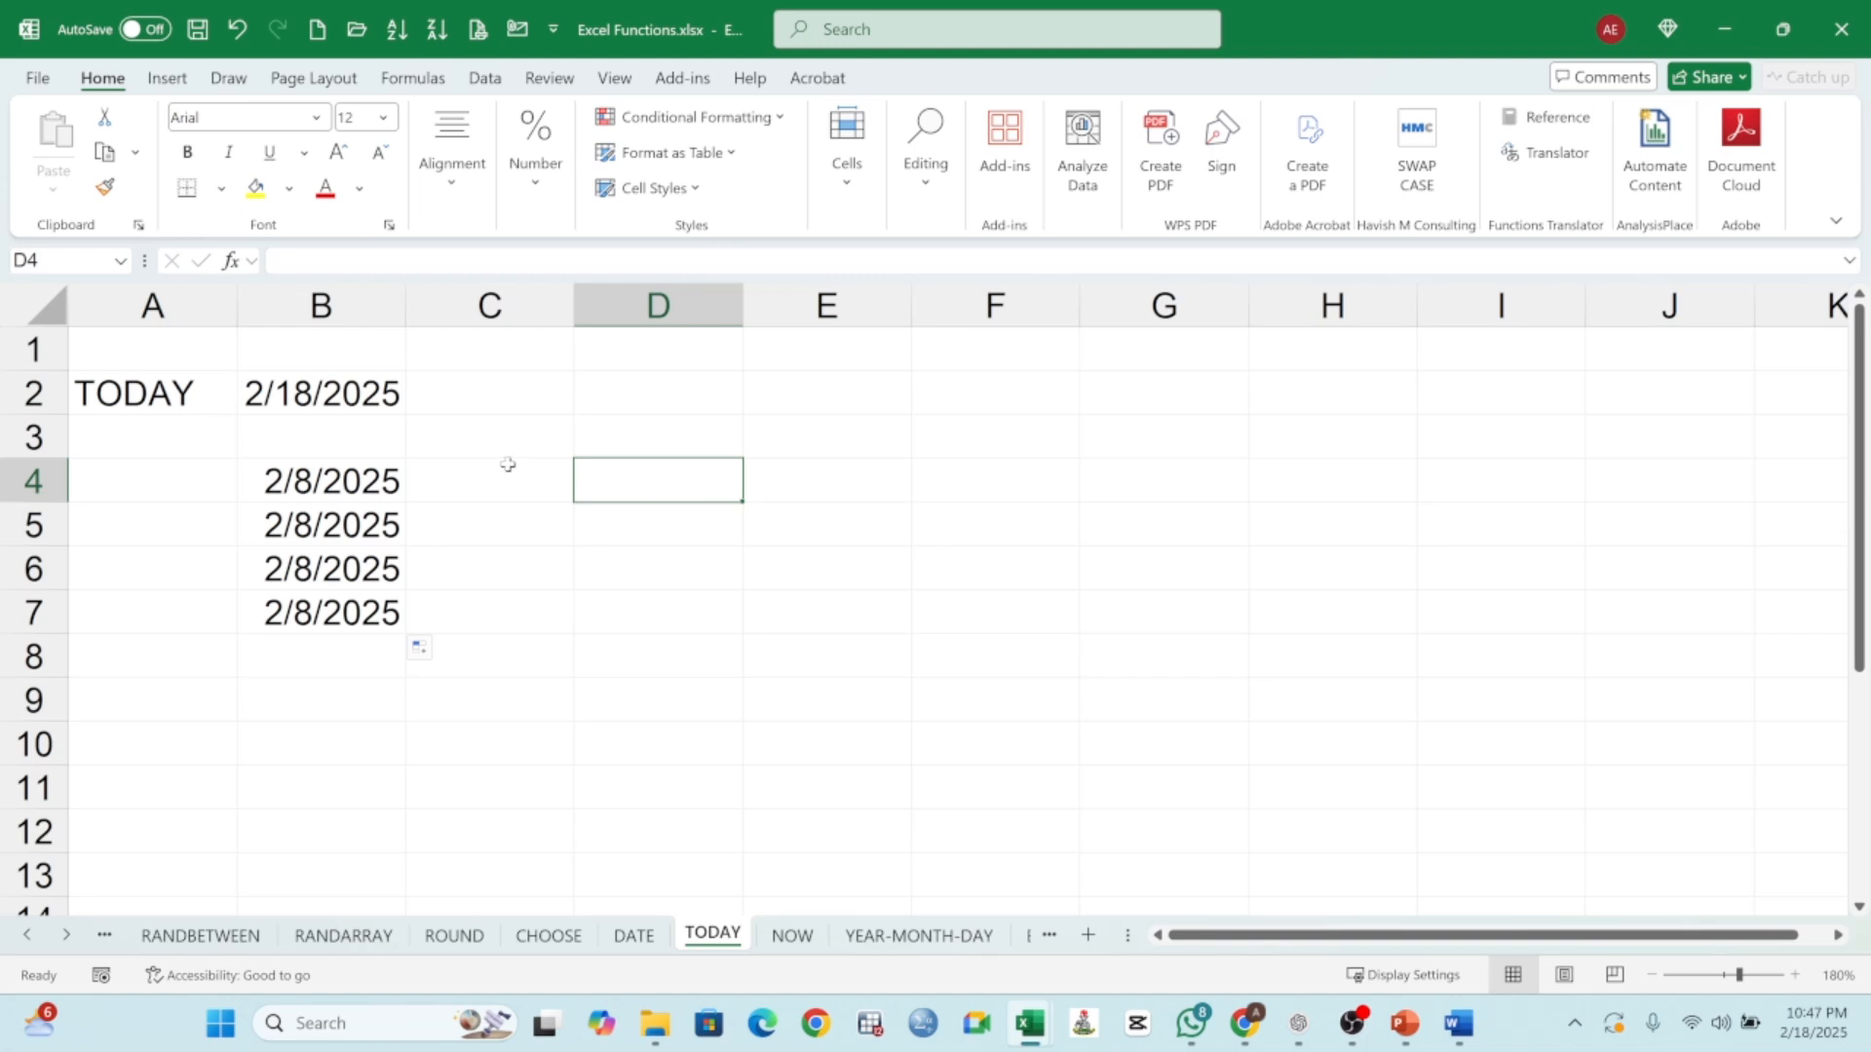
click(640, 439)
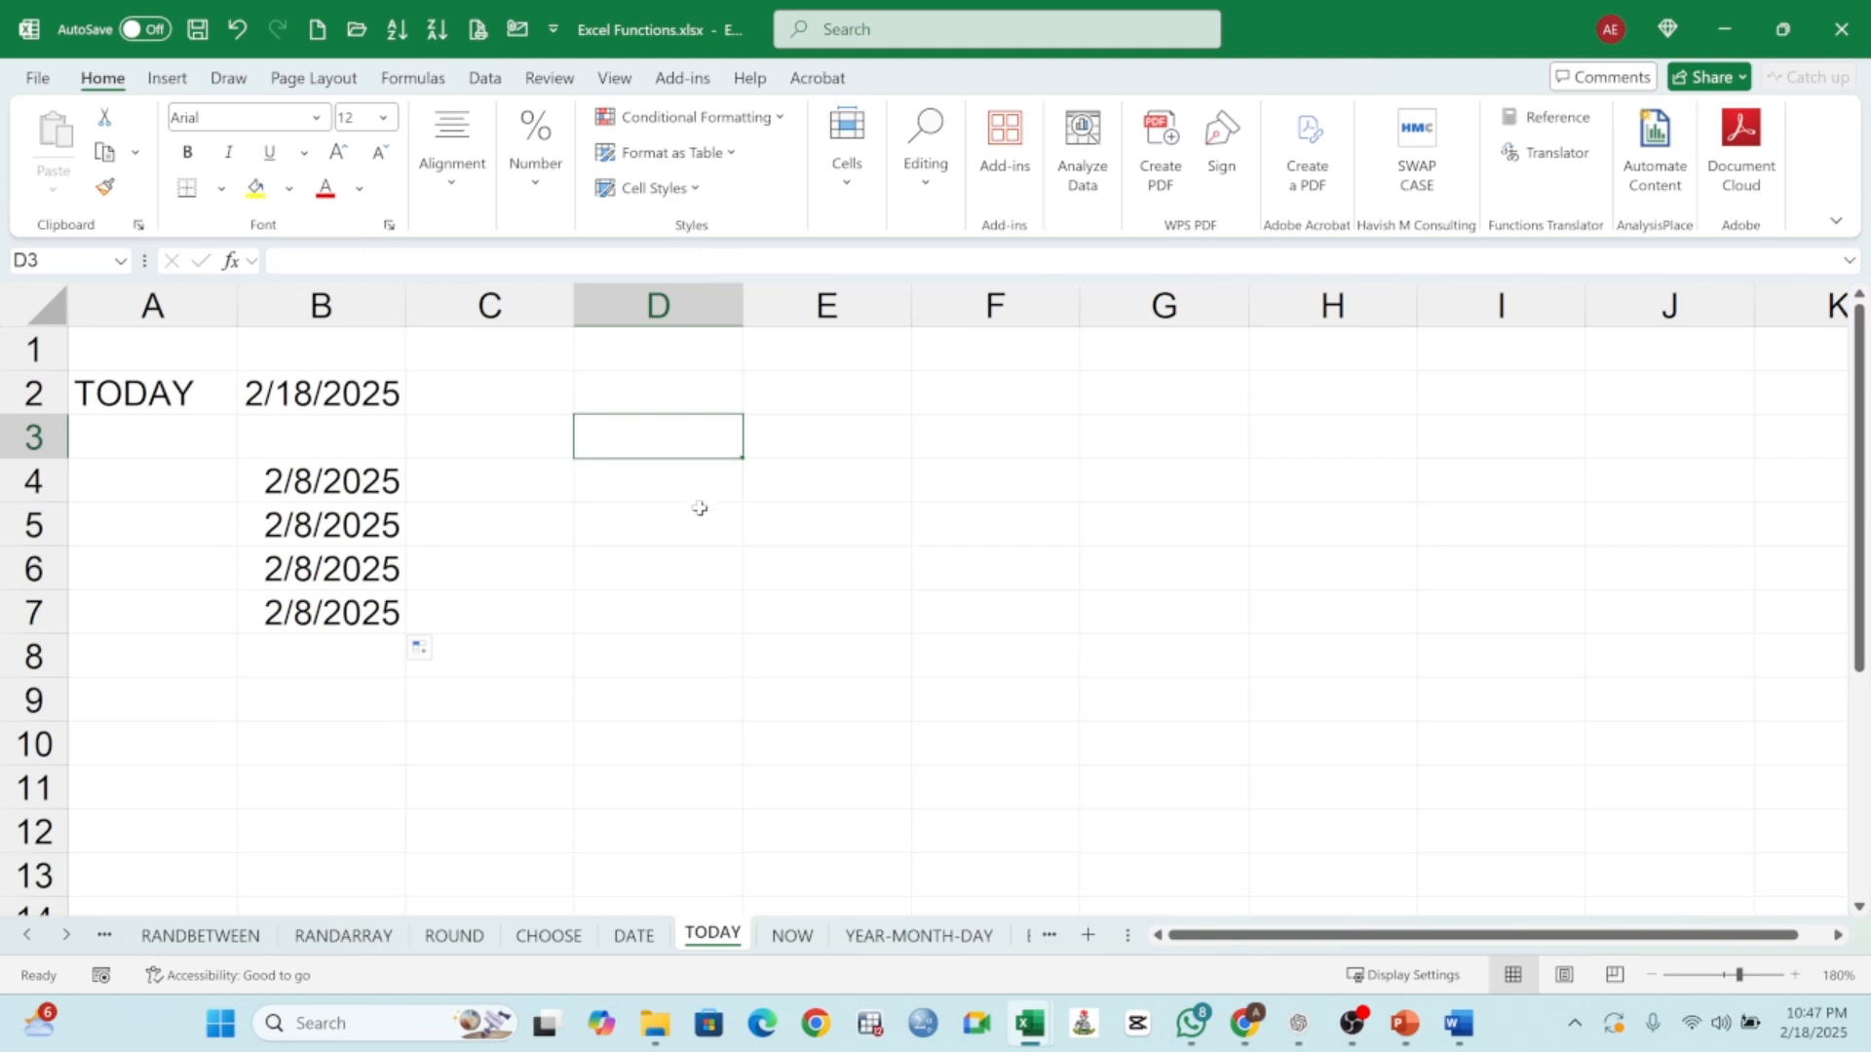
click(649, 466)
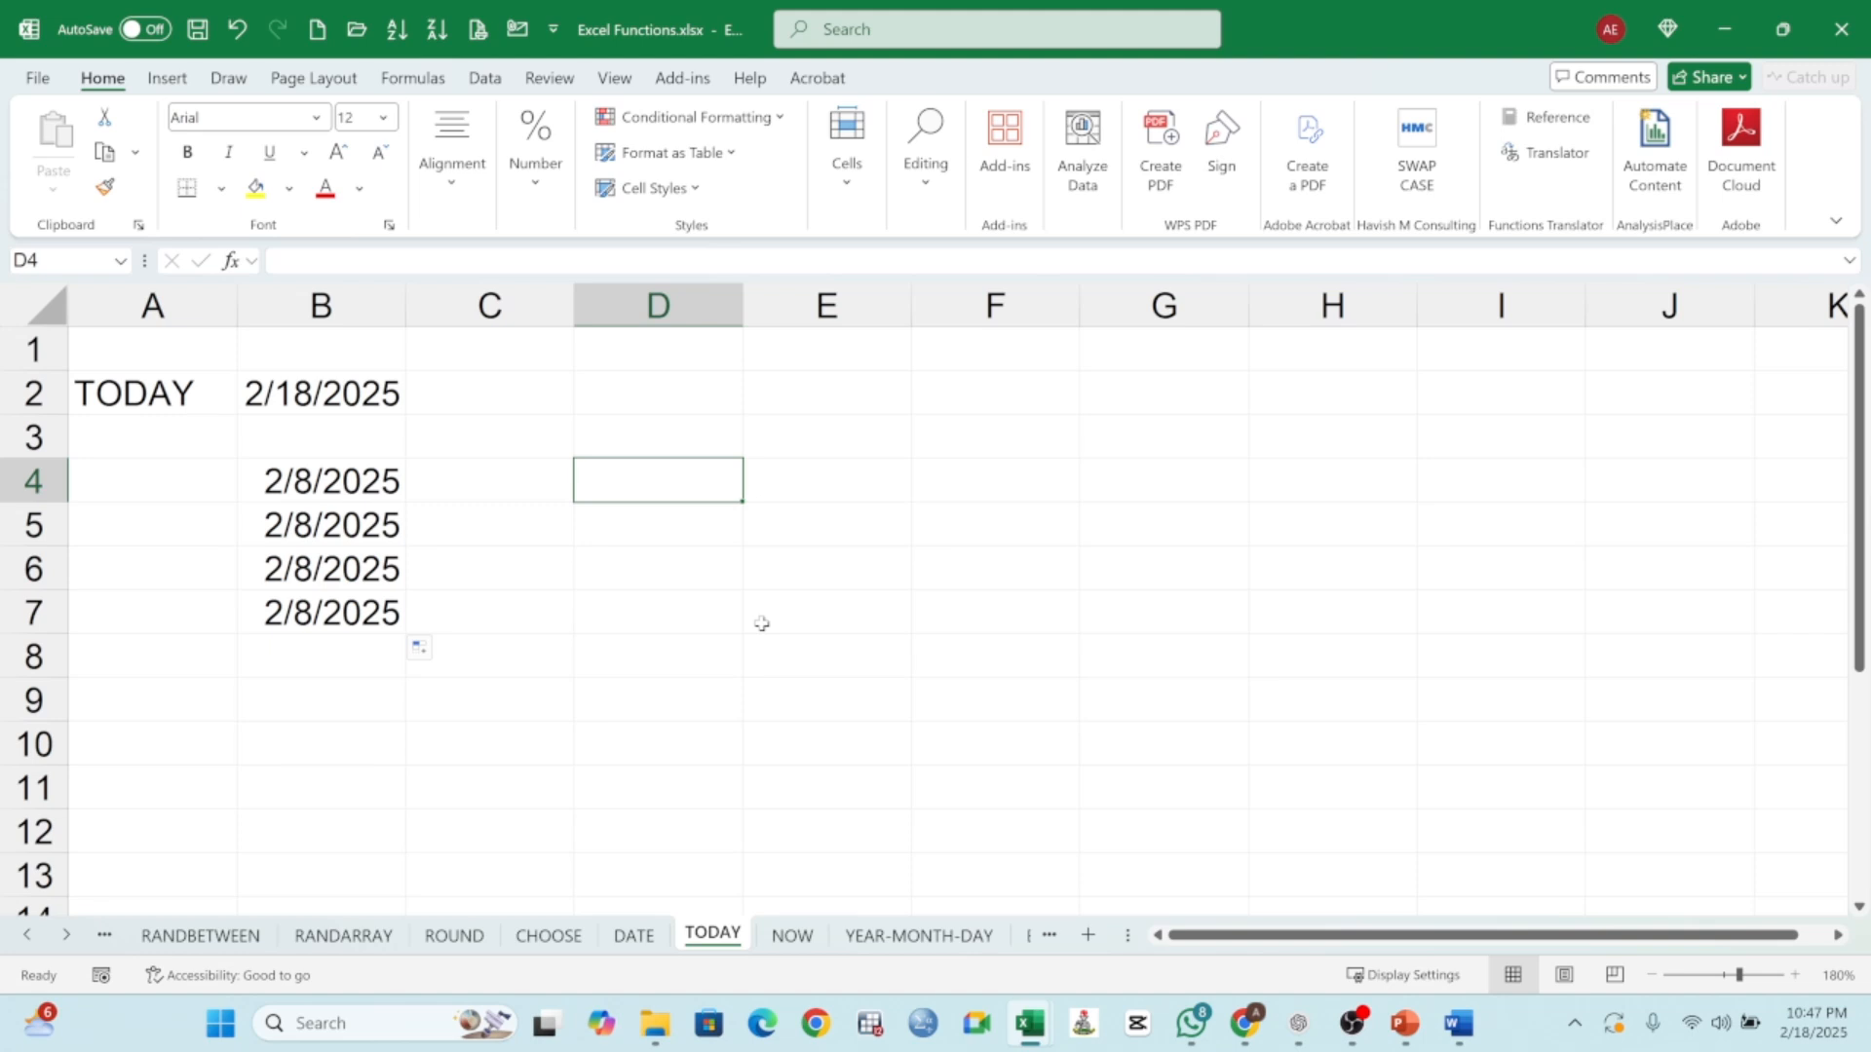
text(I)
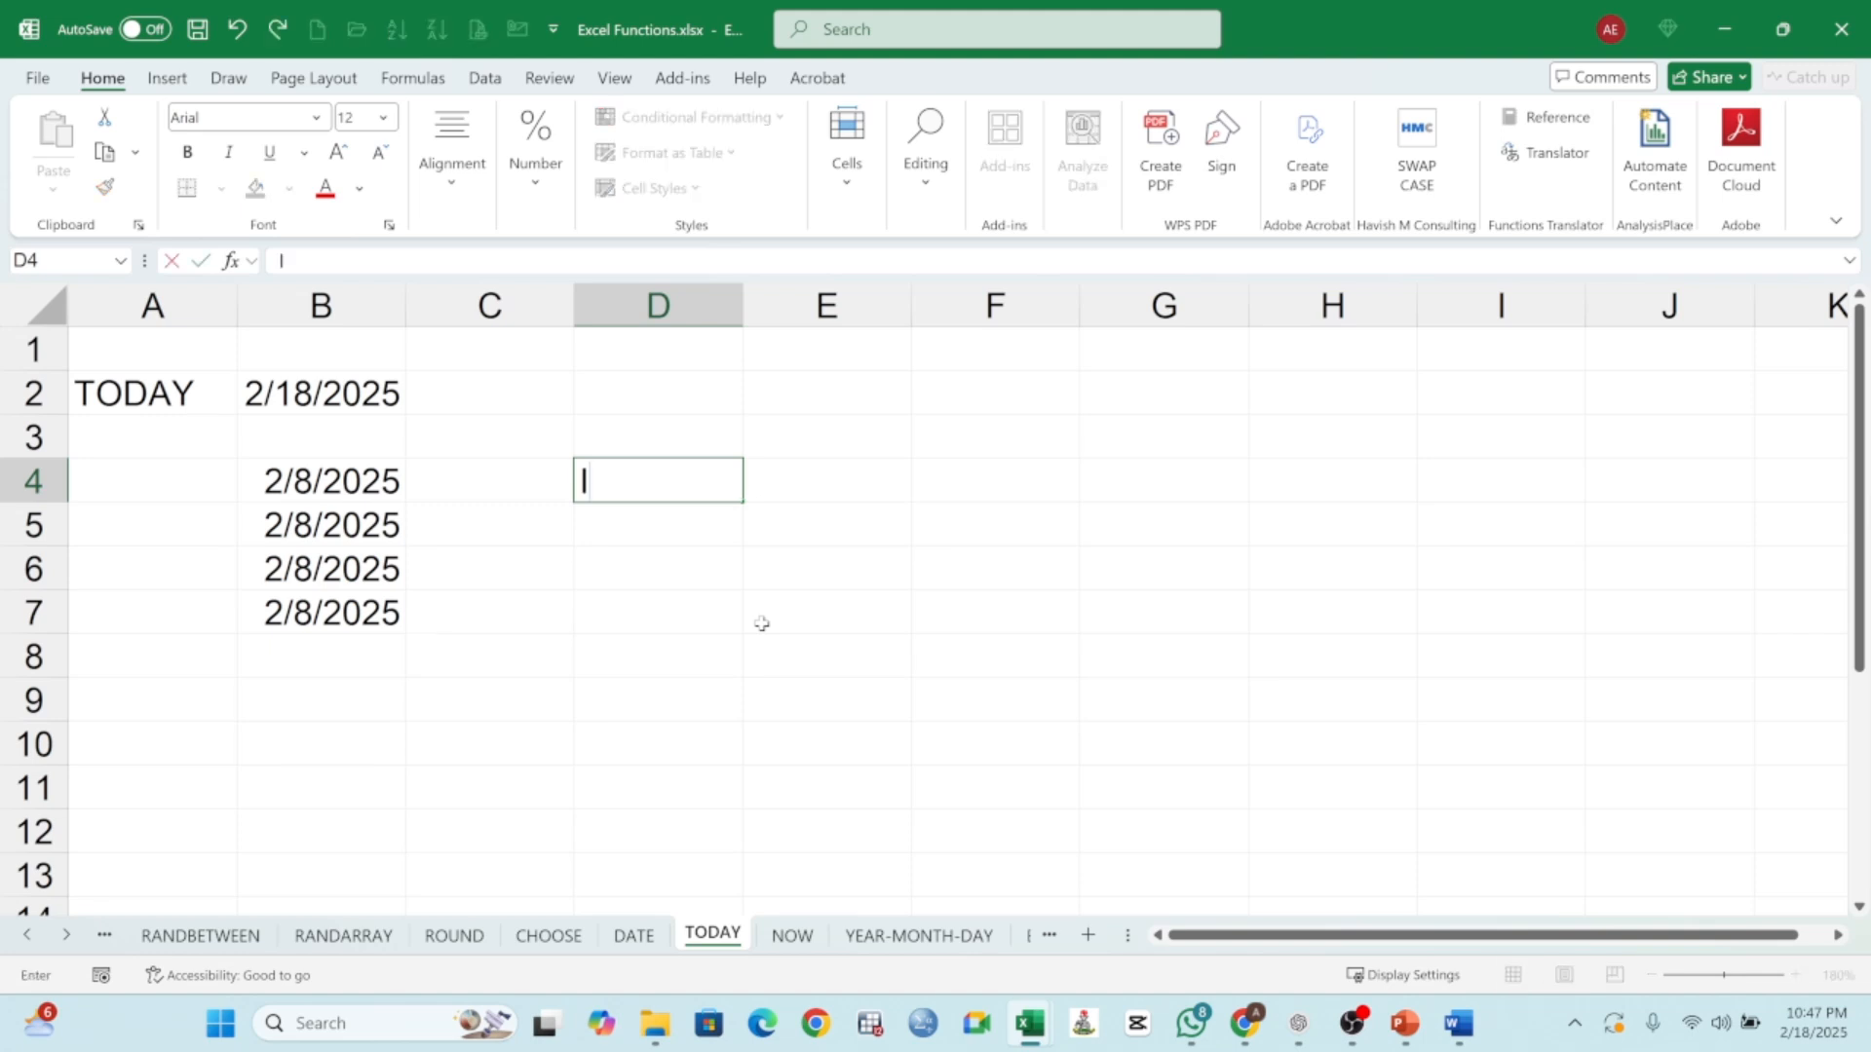
text(NVOIC)
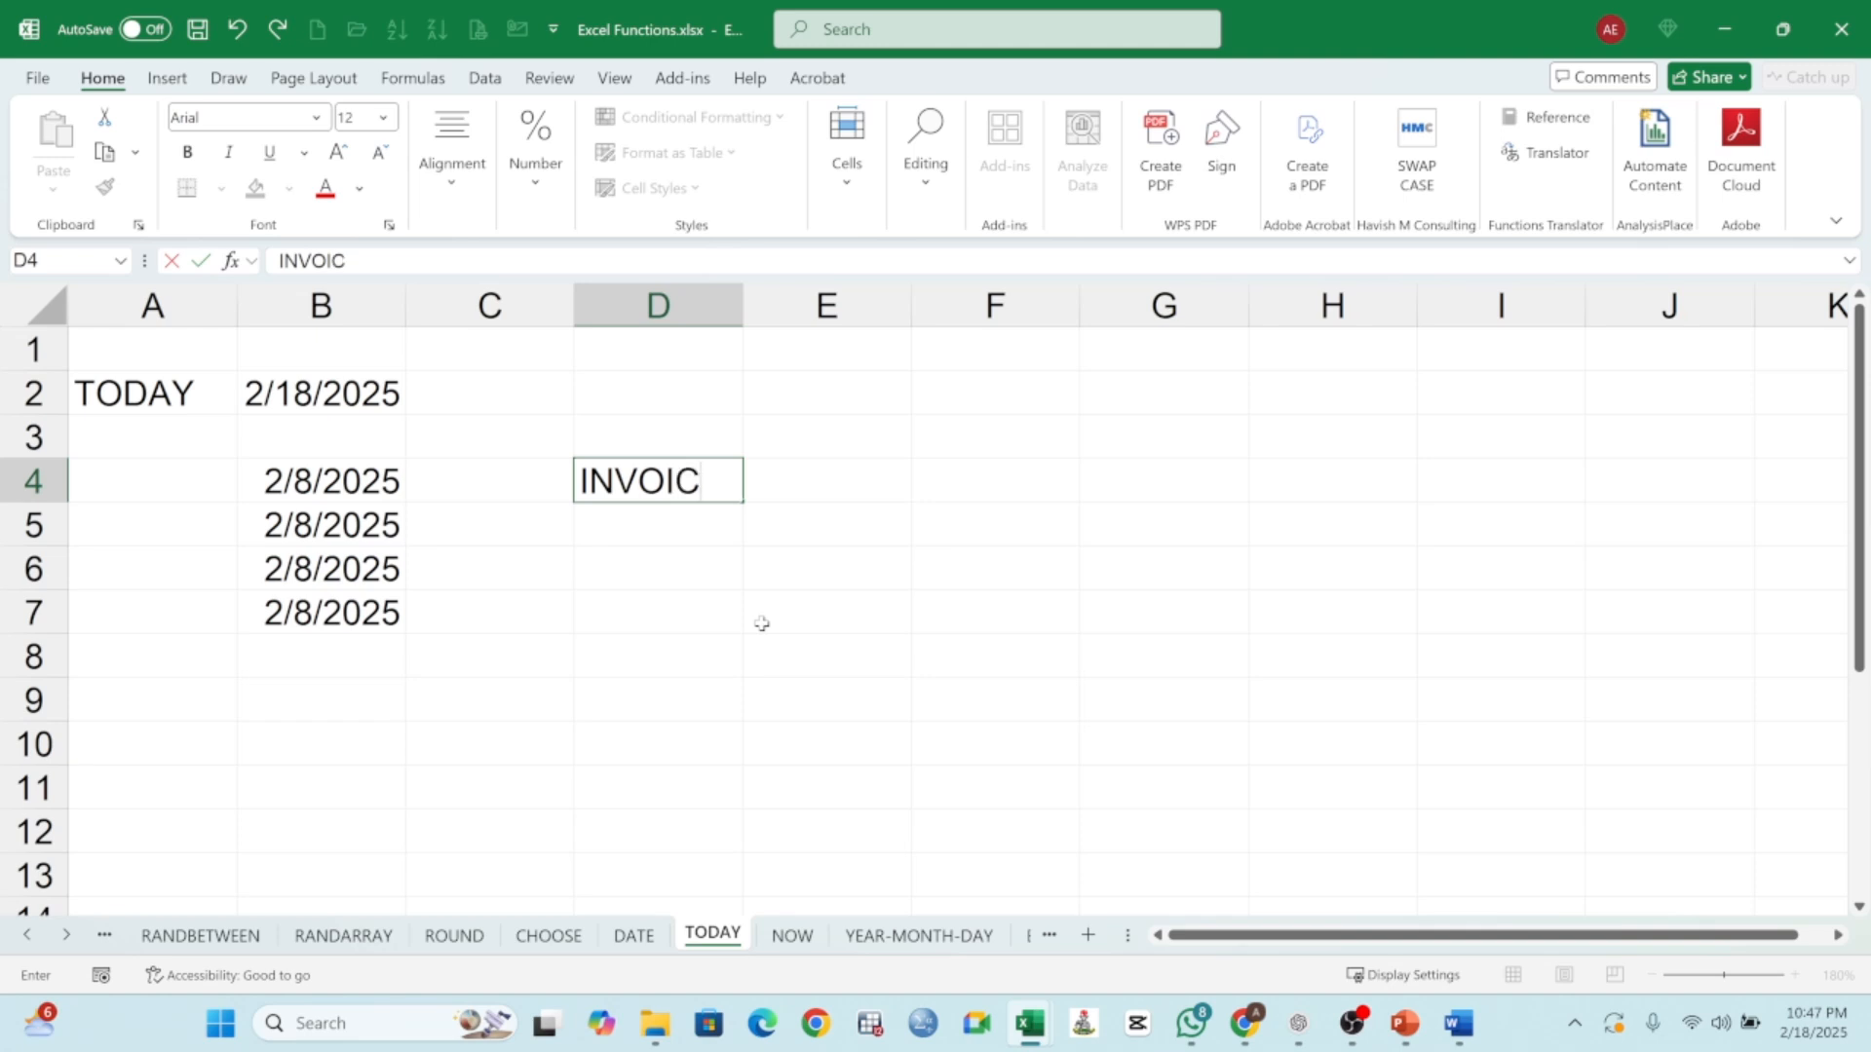
text(E DATE)
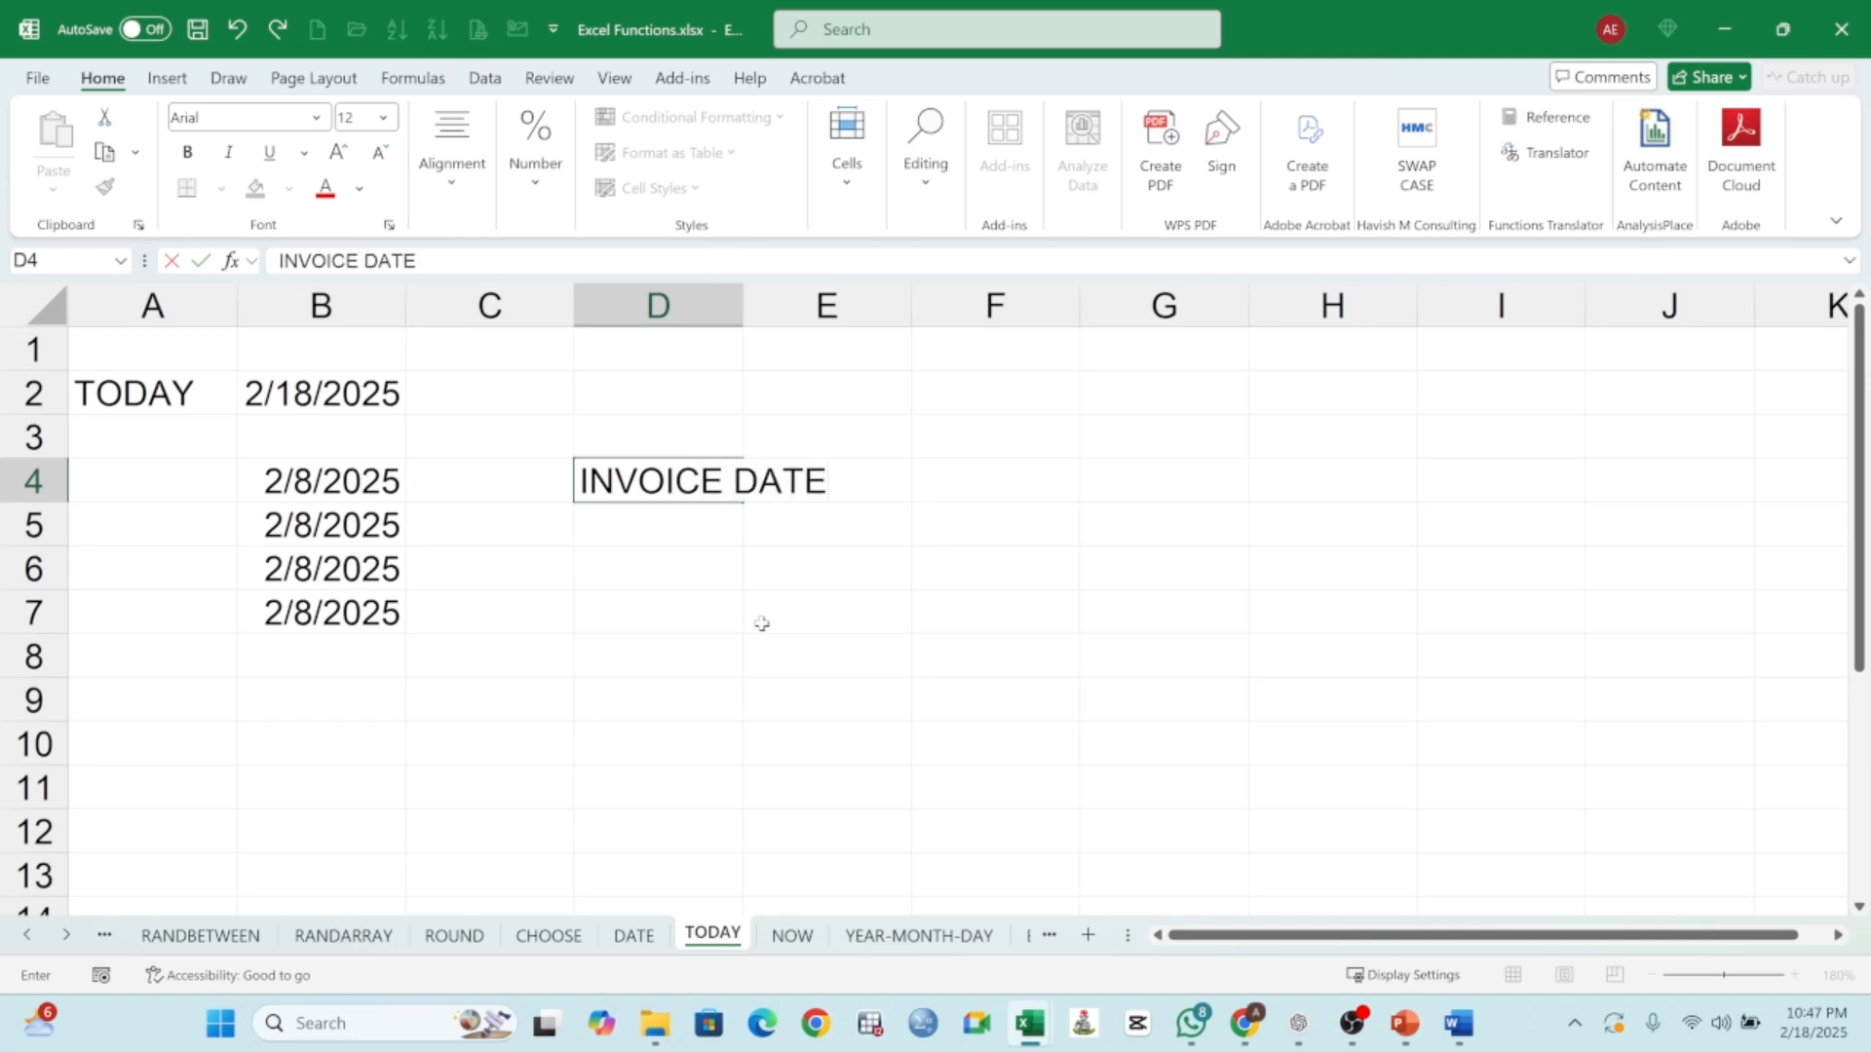
key(Tab)
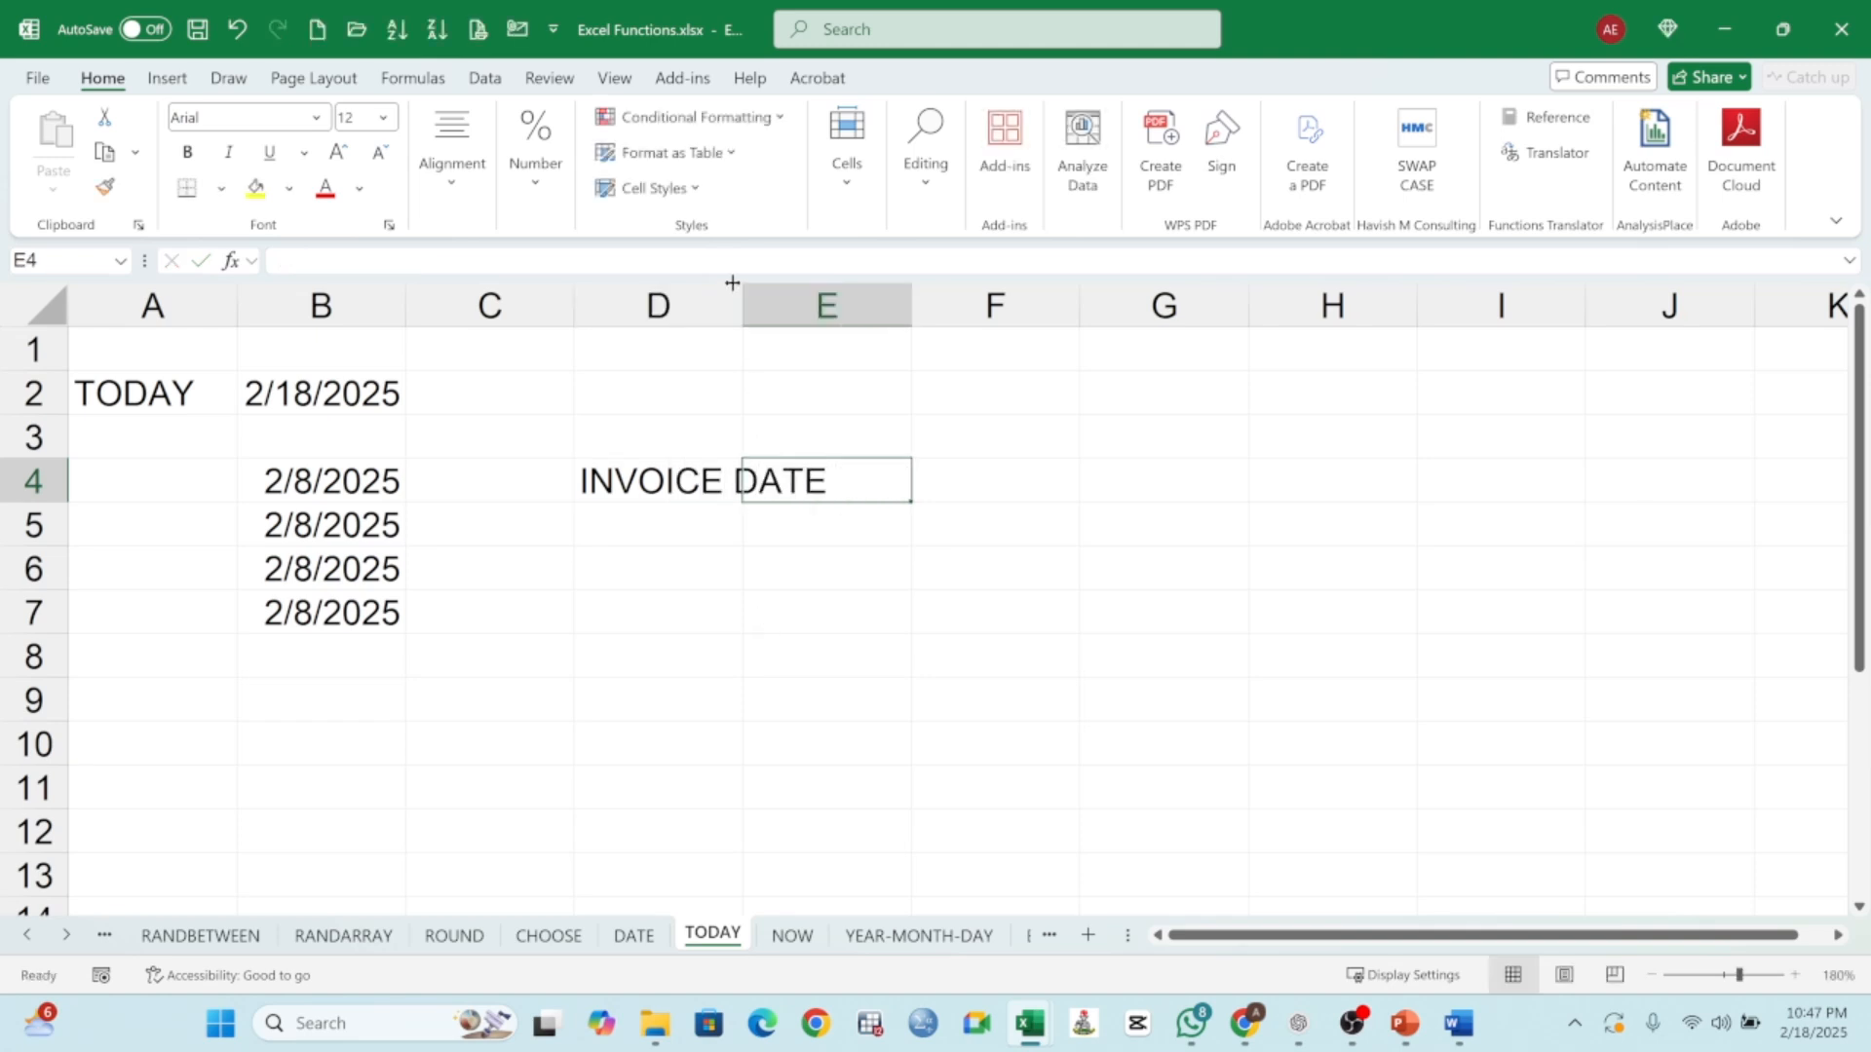
drag(743, 306, 840, 306)
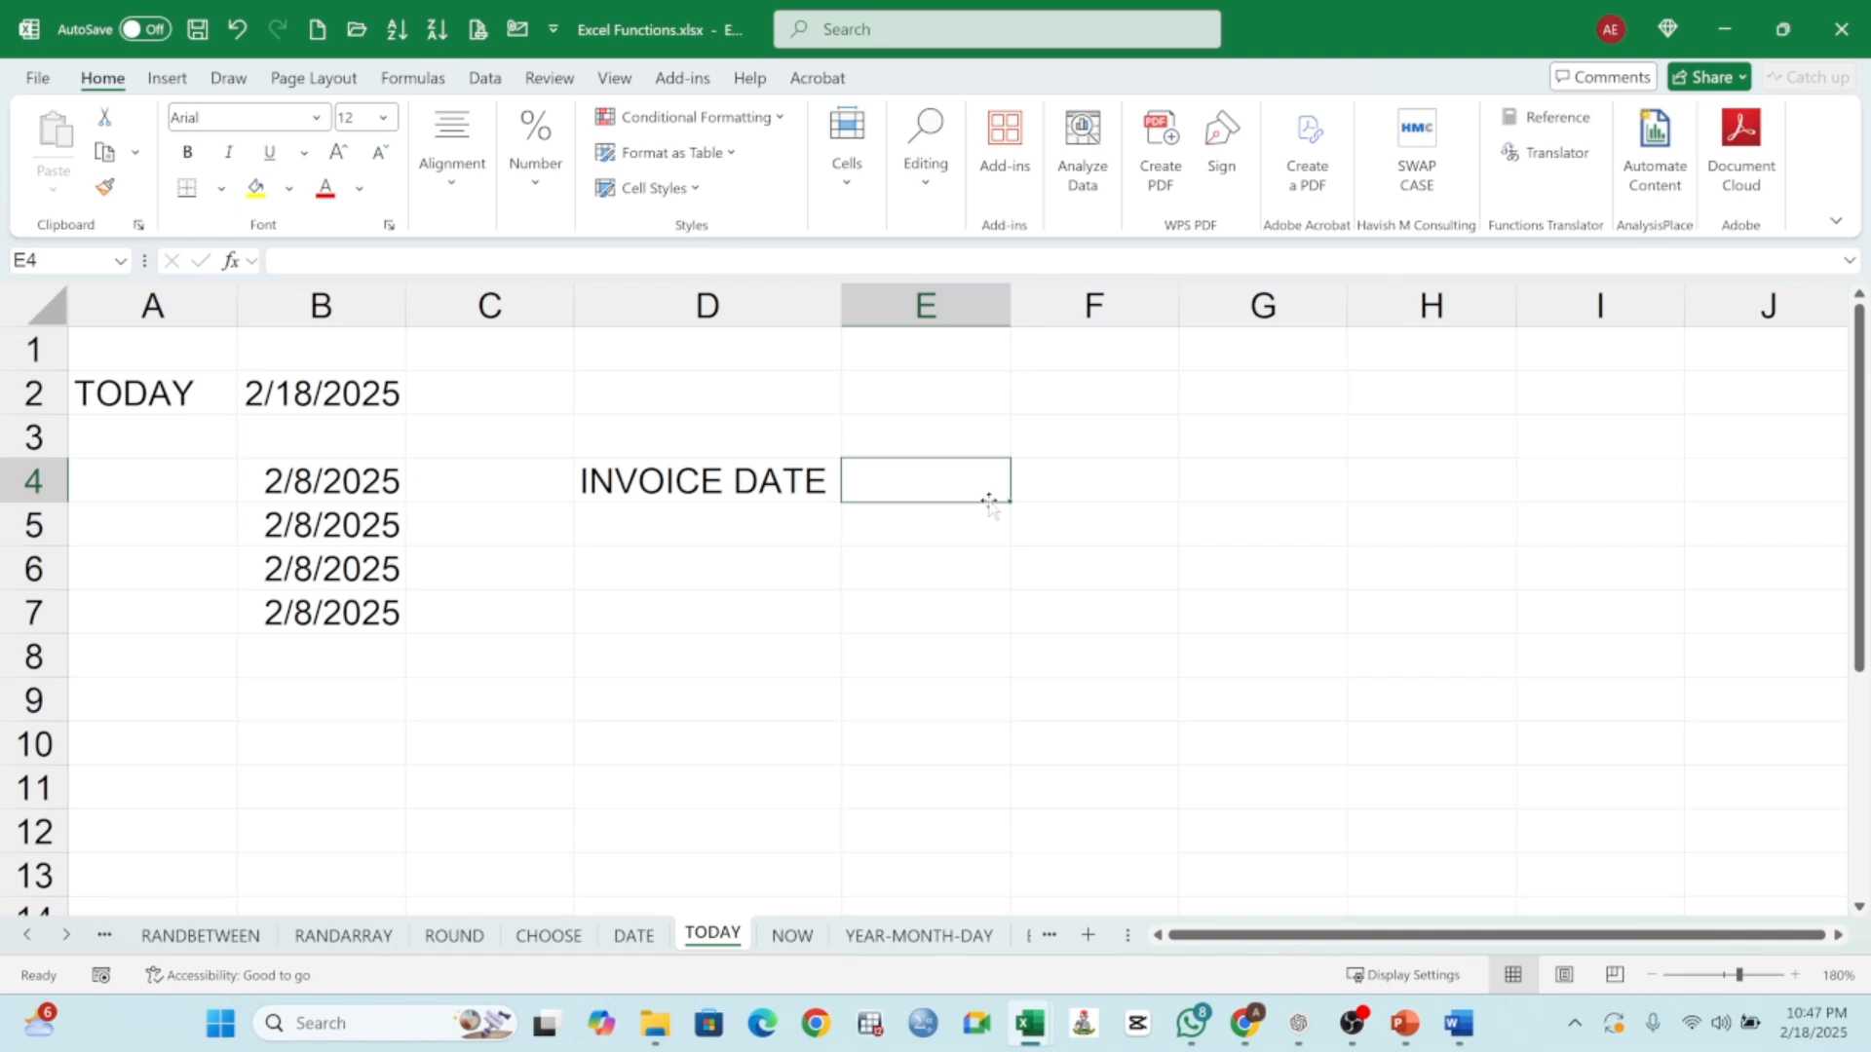
- Enter the header DUE DATE in cell E4 and widen column E to about 10
text(DU)
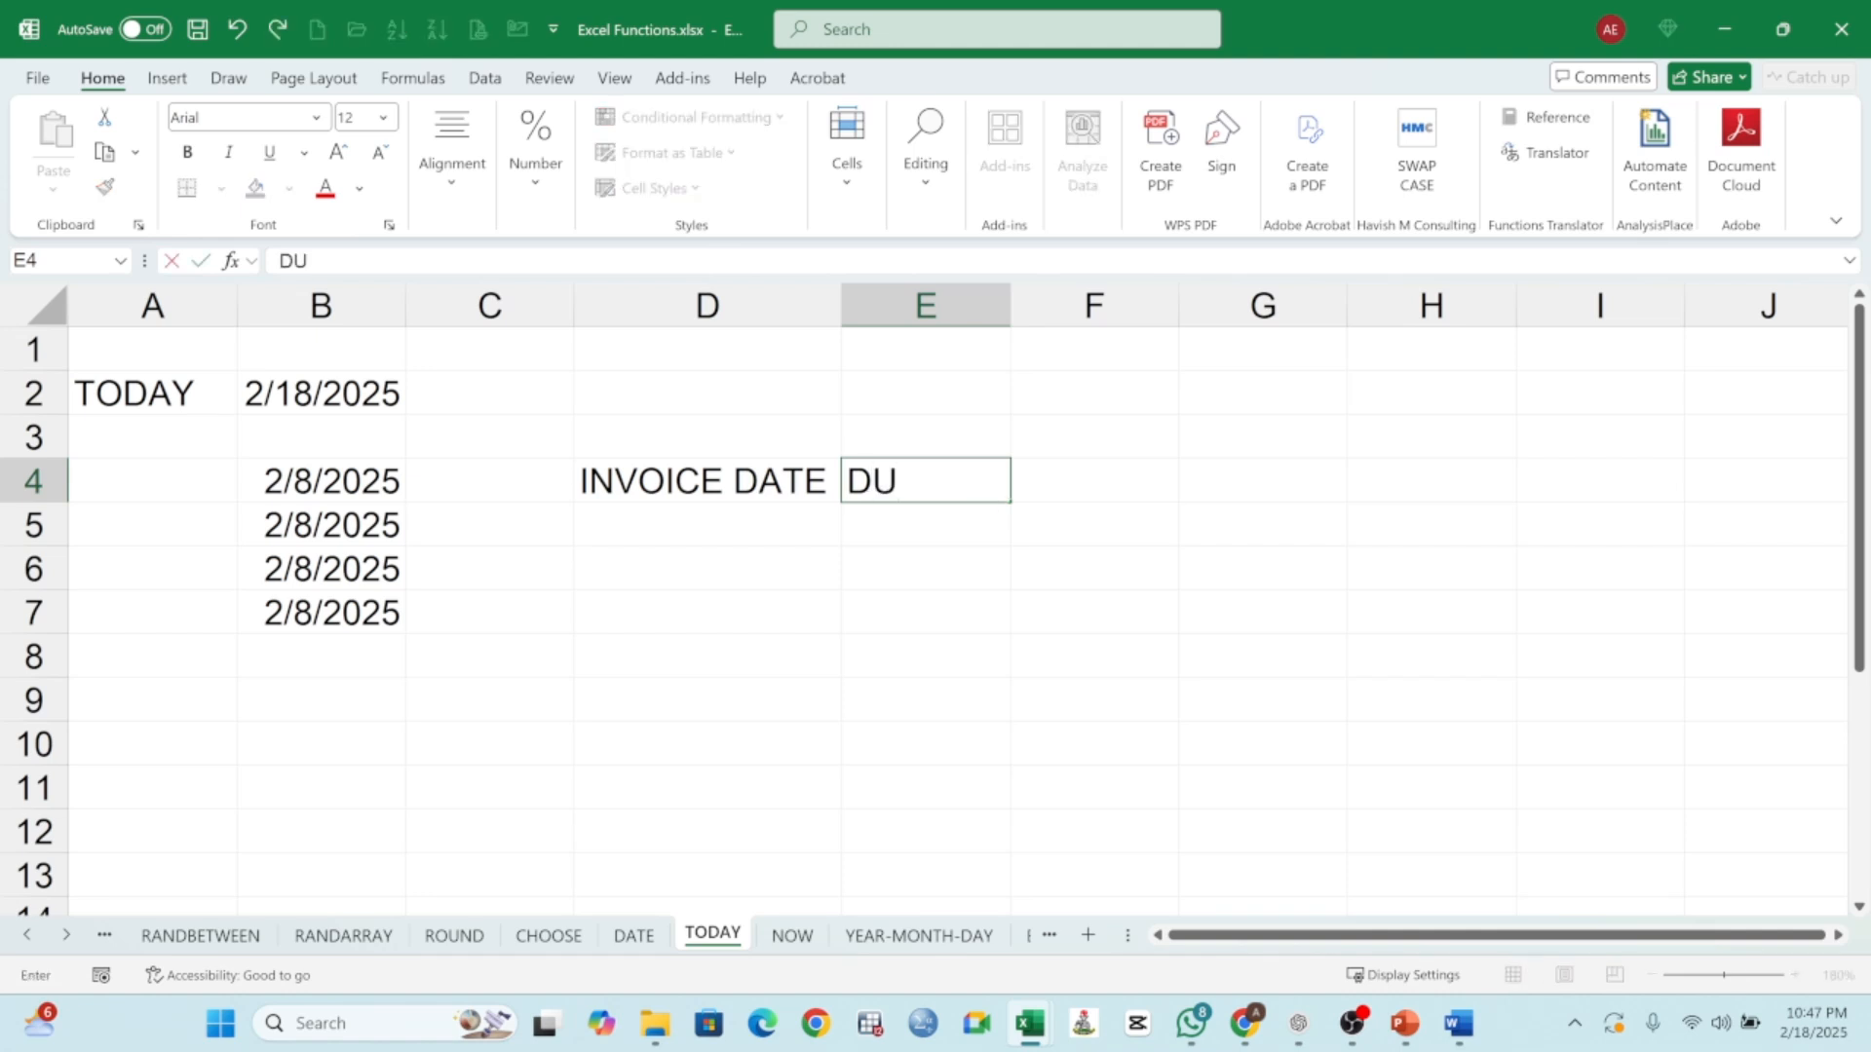
text(E DATE)
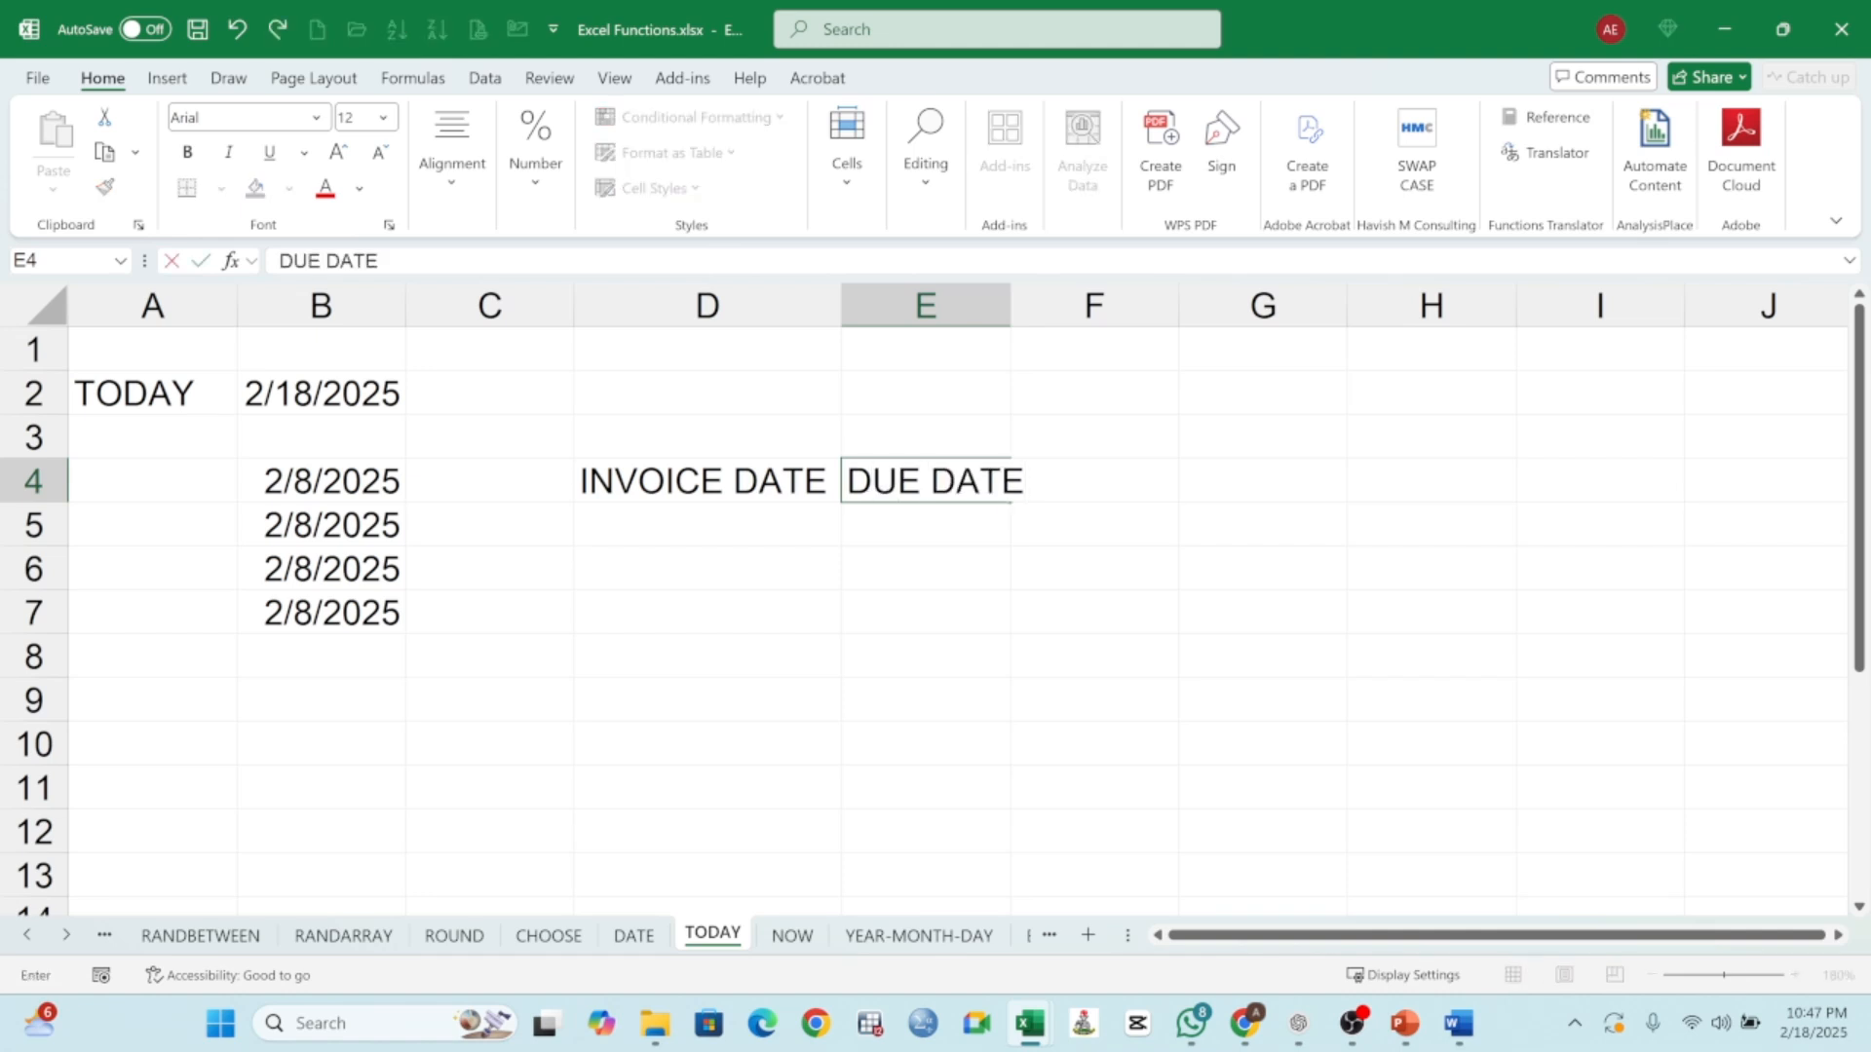
click(1014, 537)
drag(1011, 310, 1048, 312)
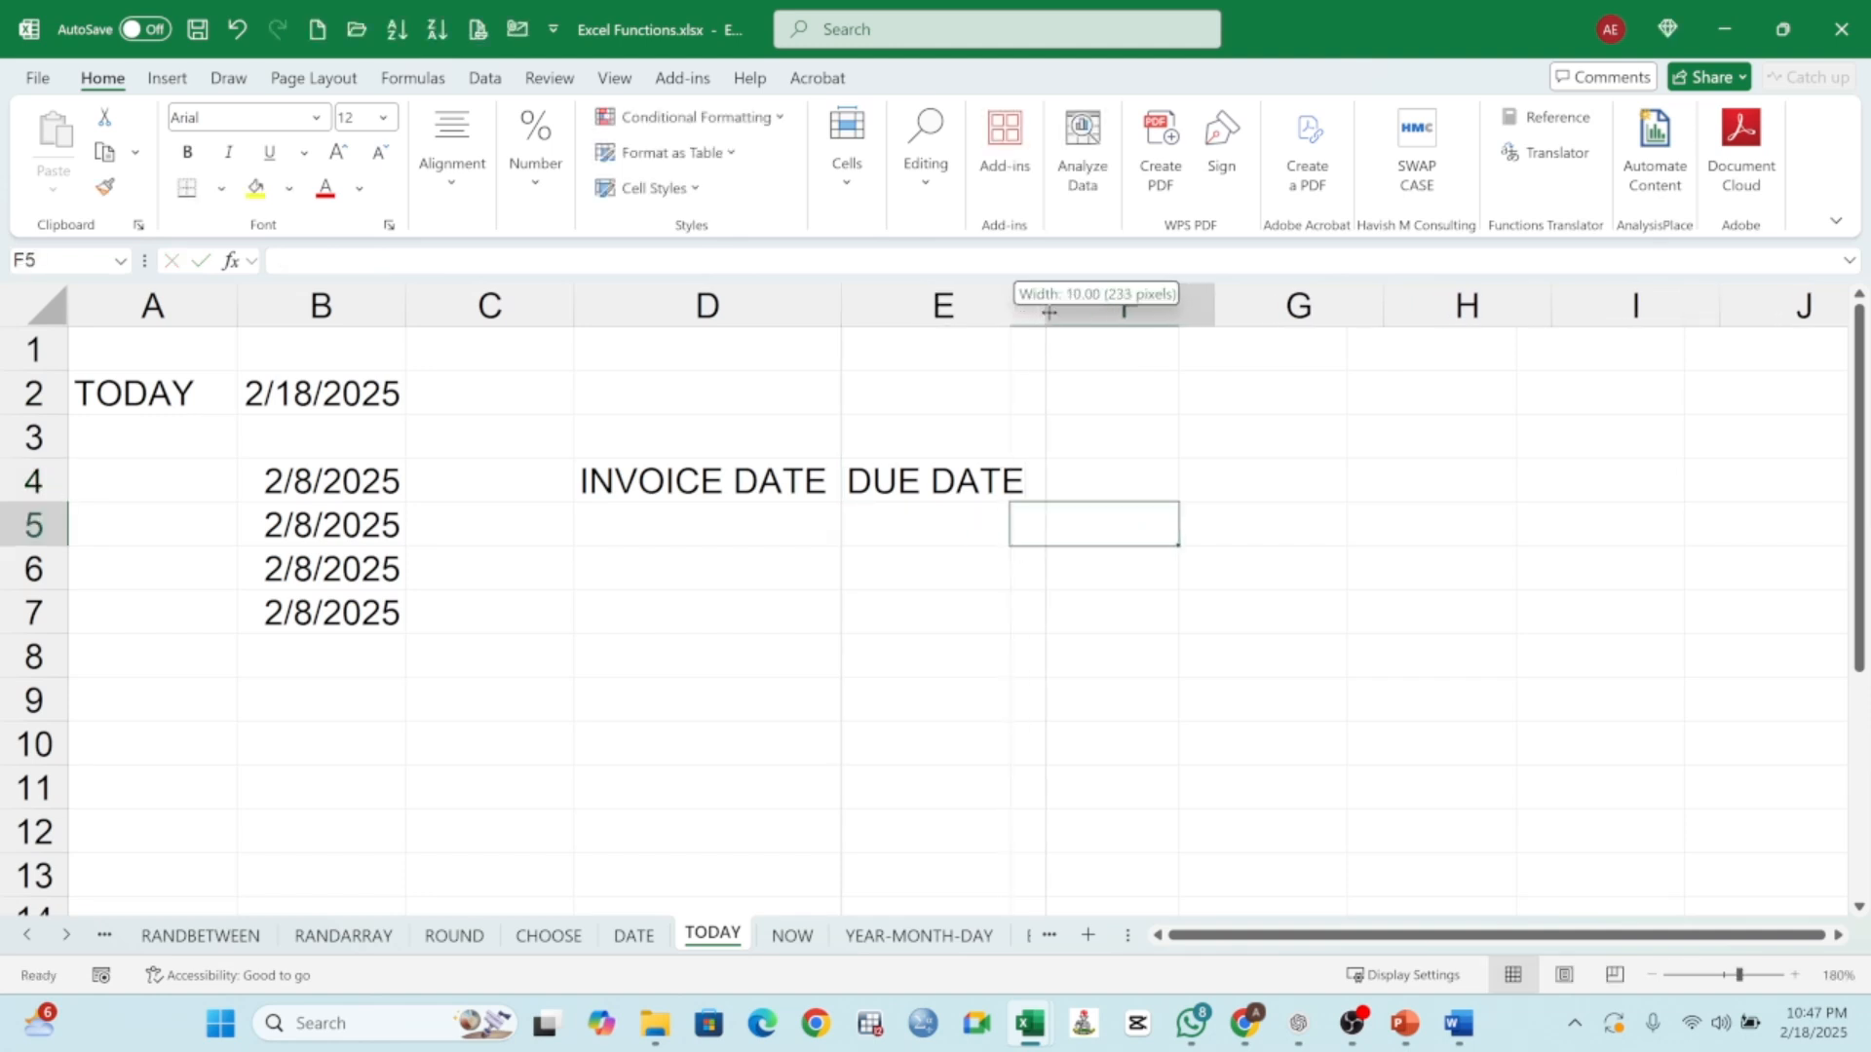
- Enter the header CURRENT DATE in cell F4 and widen column F to fit it
click(1111, 481)
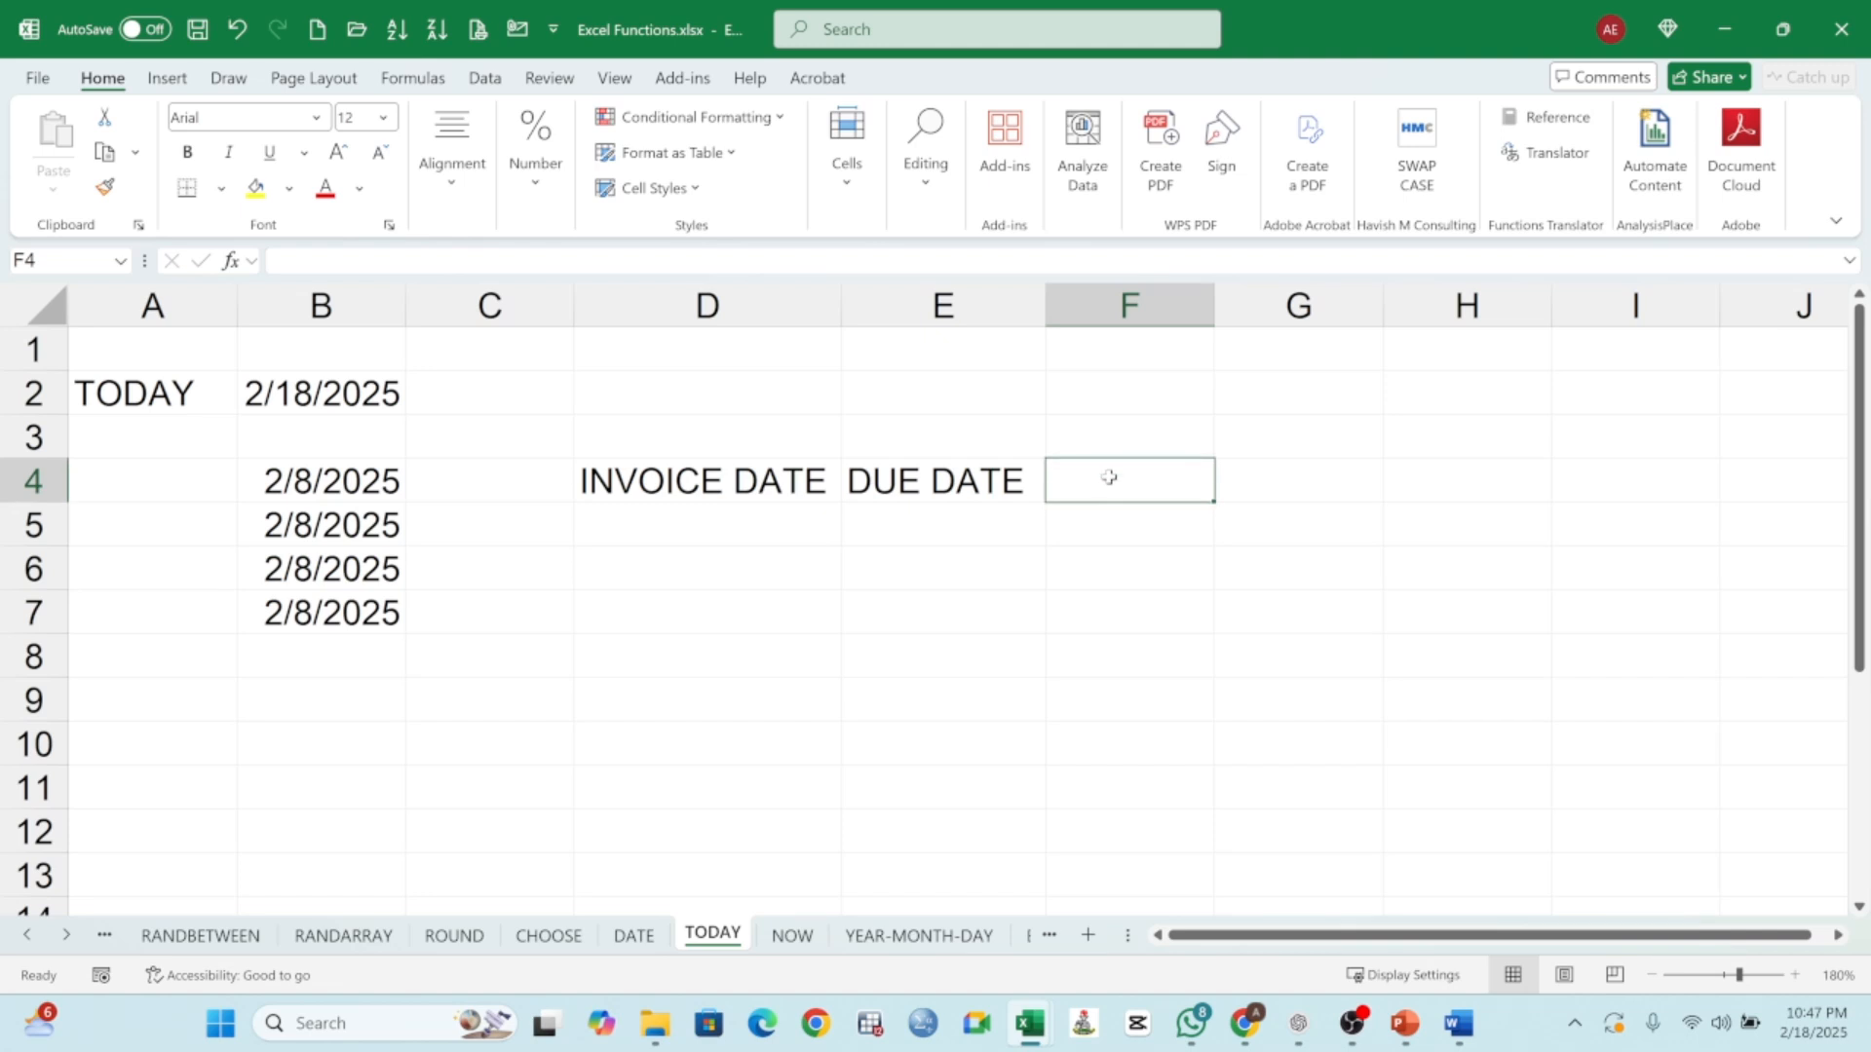
text(CUREN)
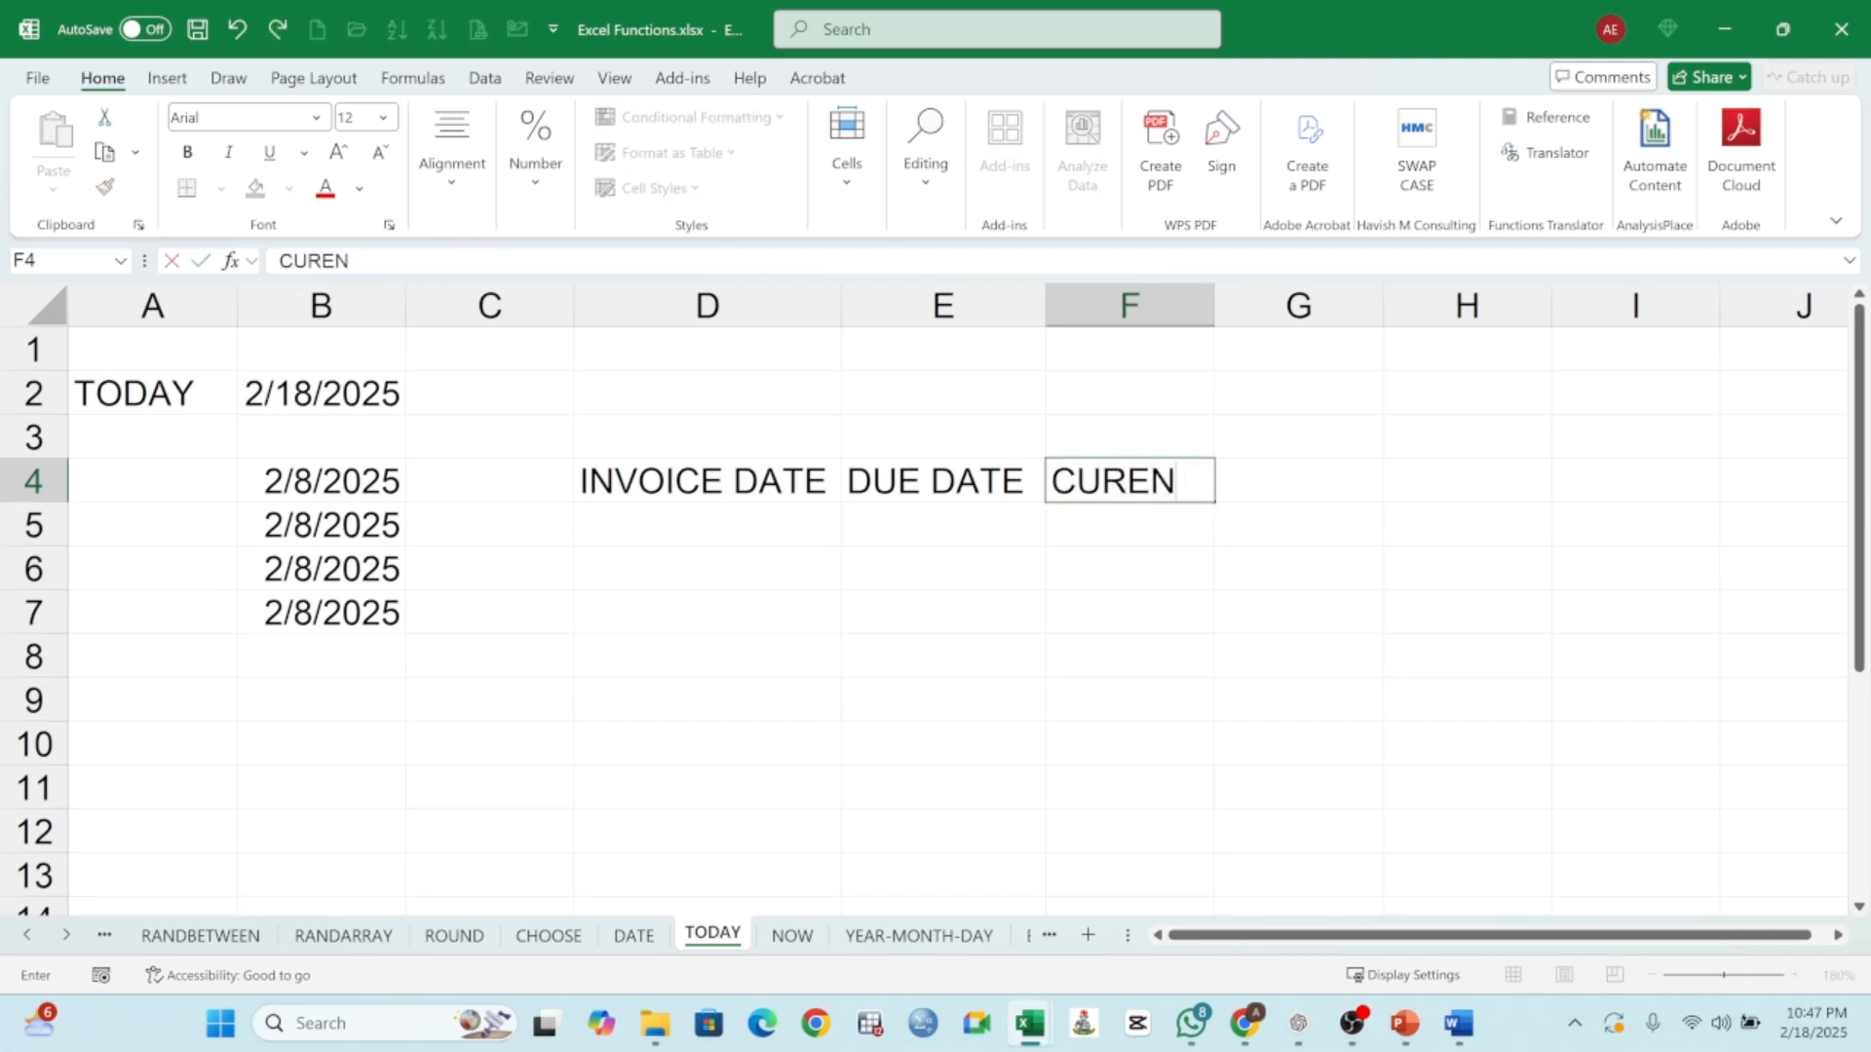
key(BackSpace)
key(BackSpace)
text(RENT)
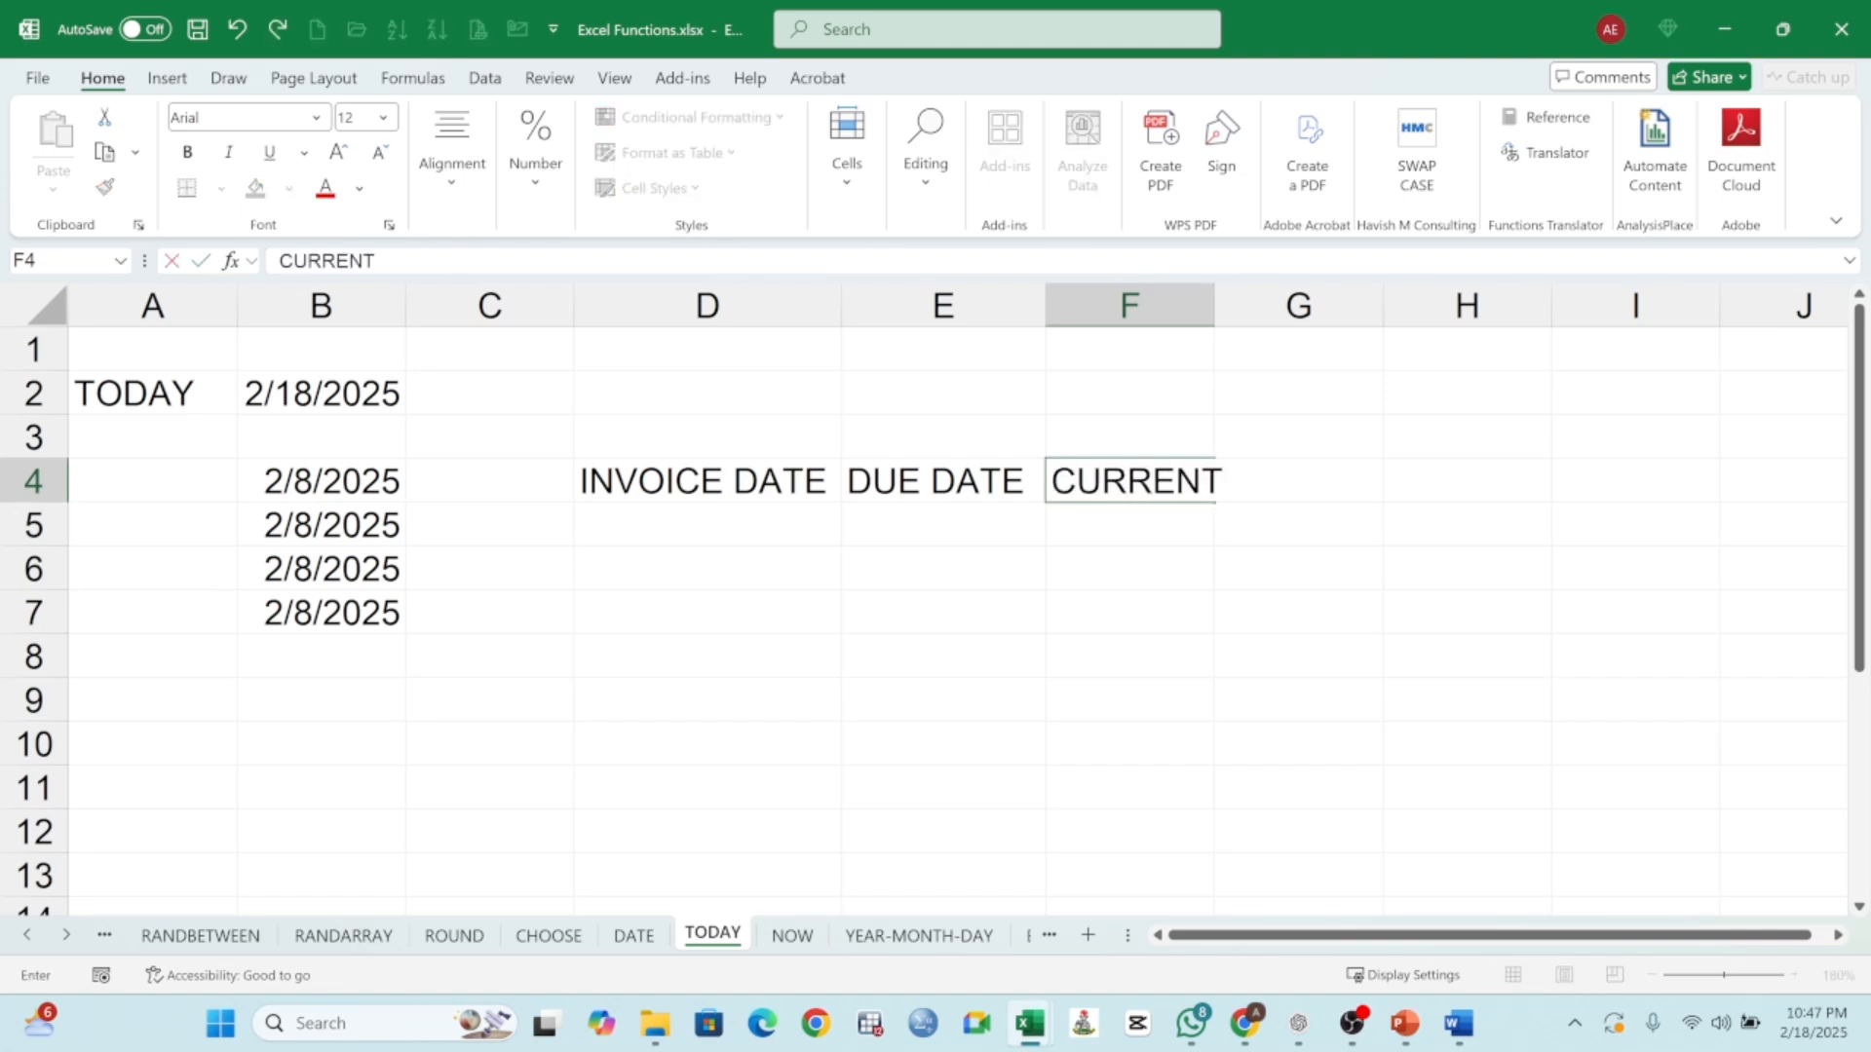
text( DATE)
key(Return)
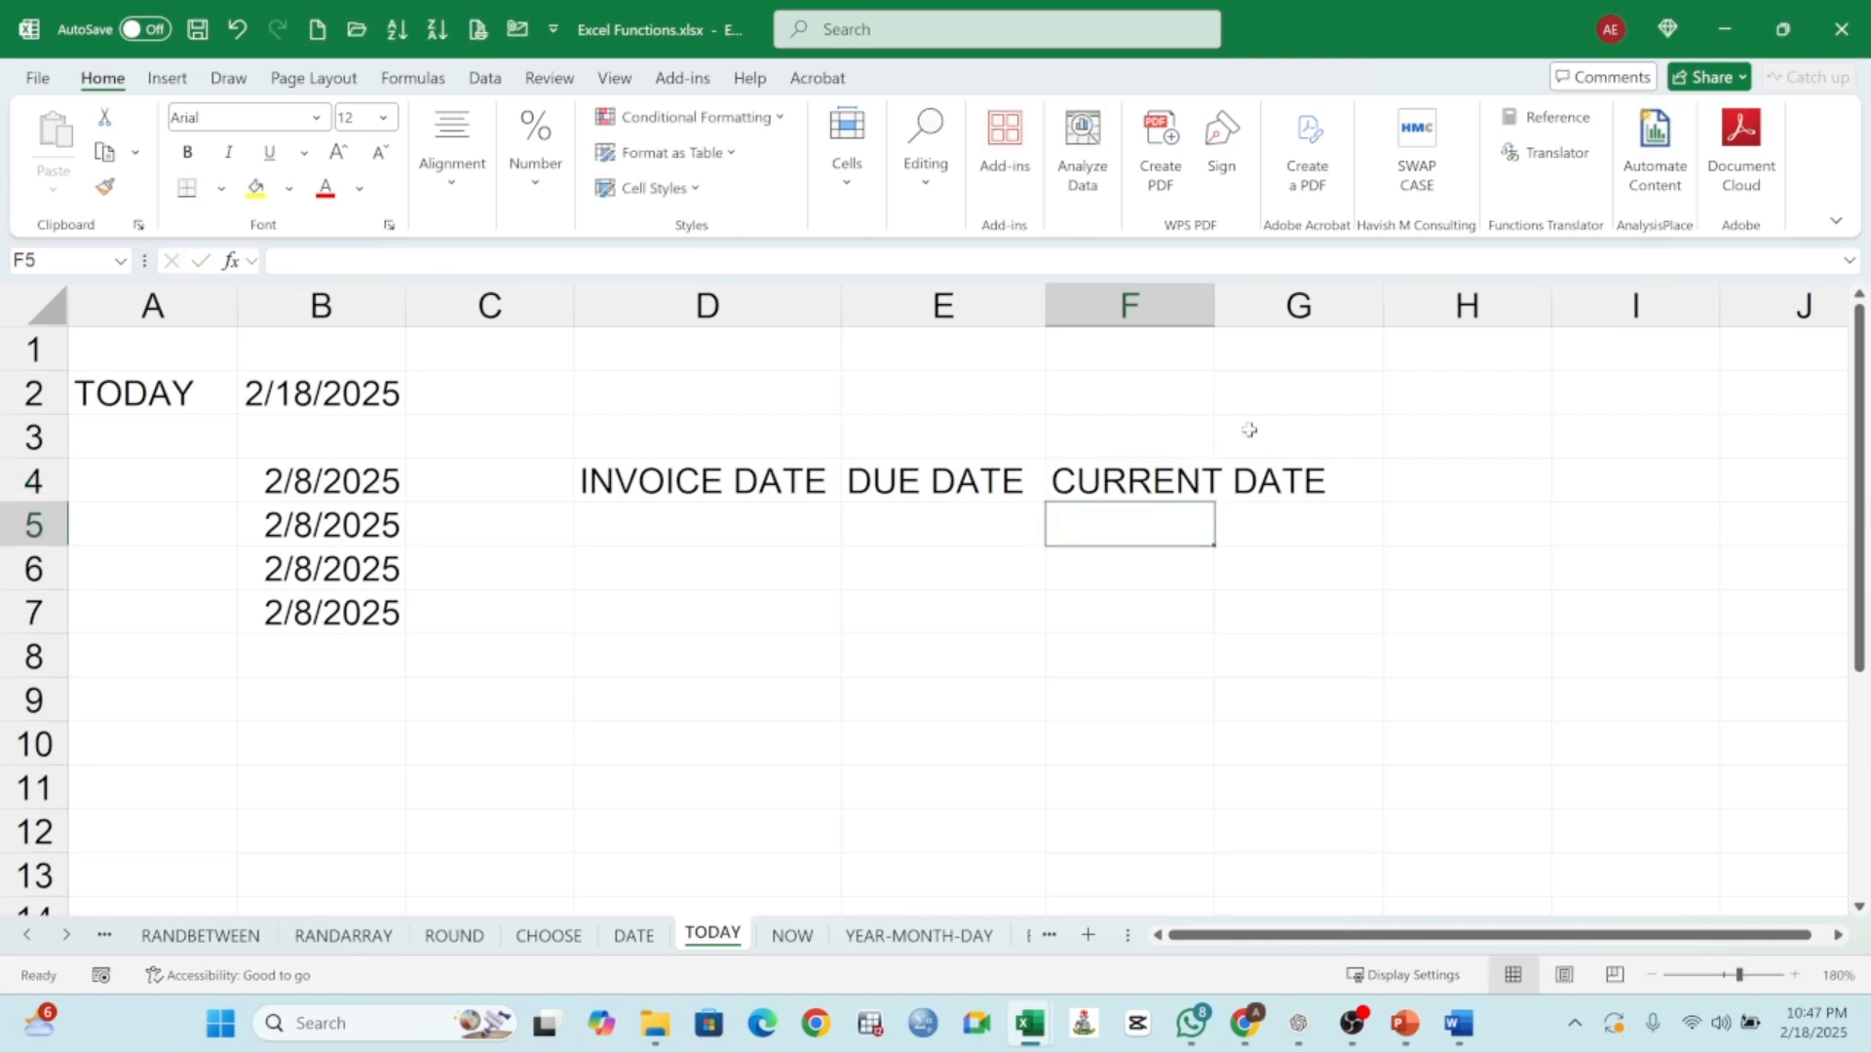
drag(1214, 310, 1341, 310)
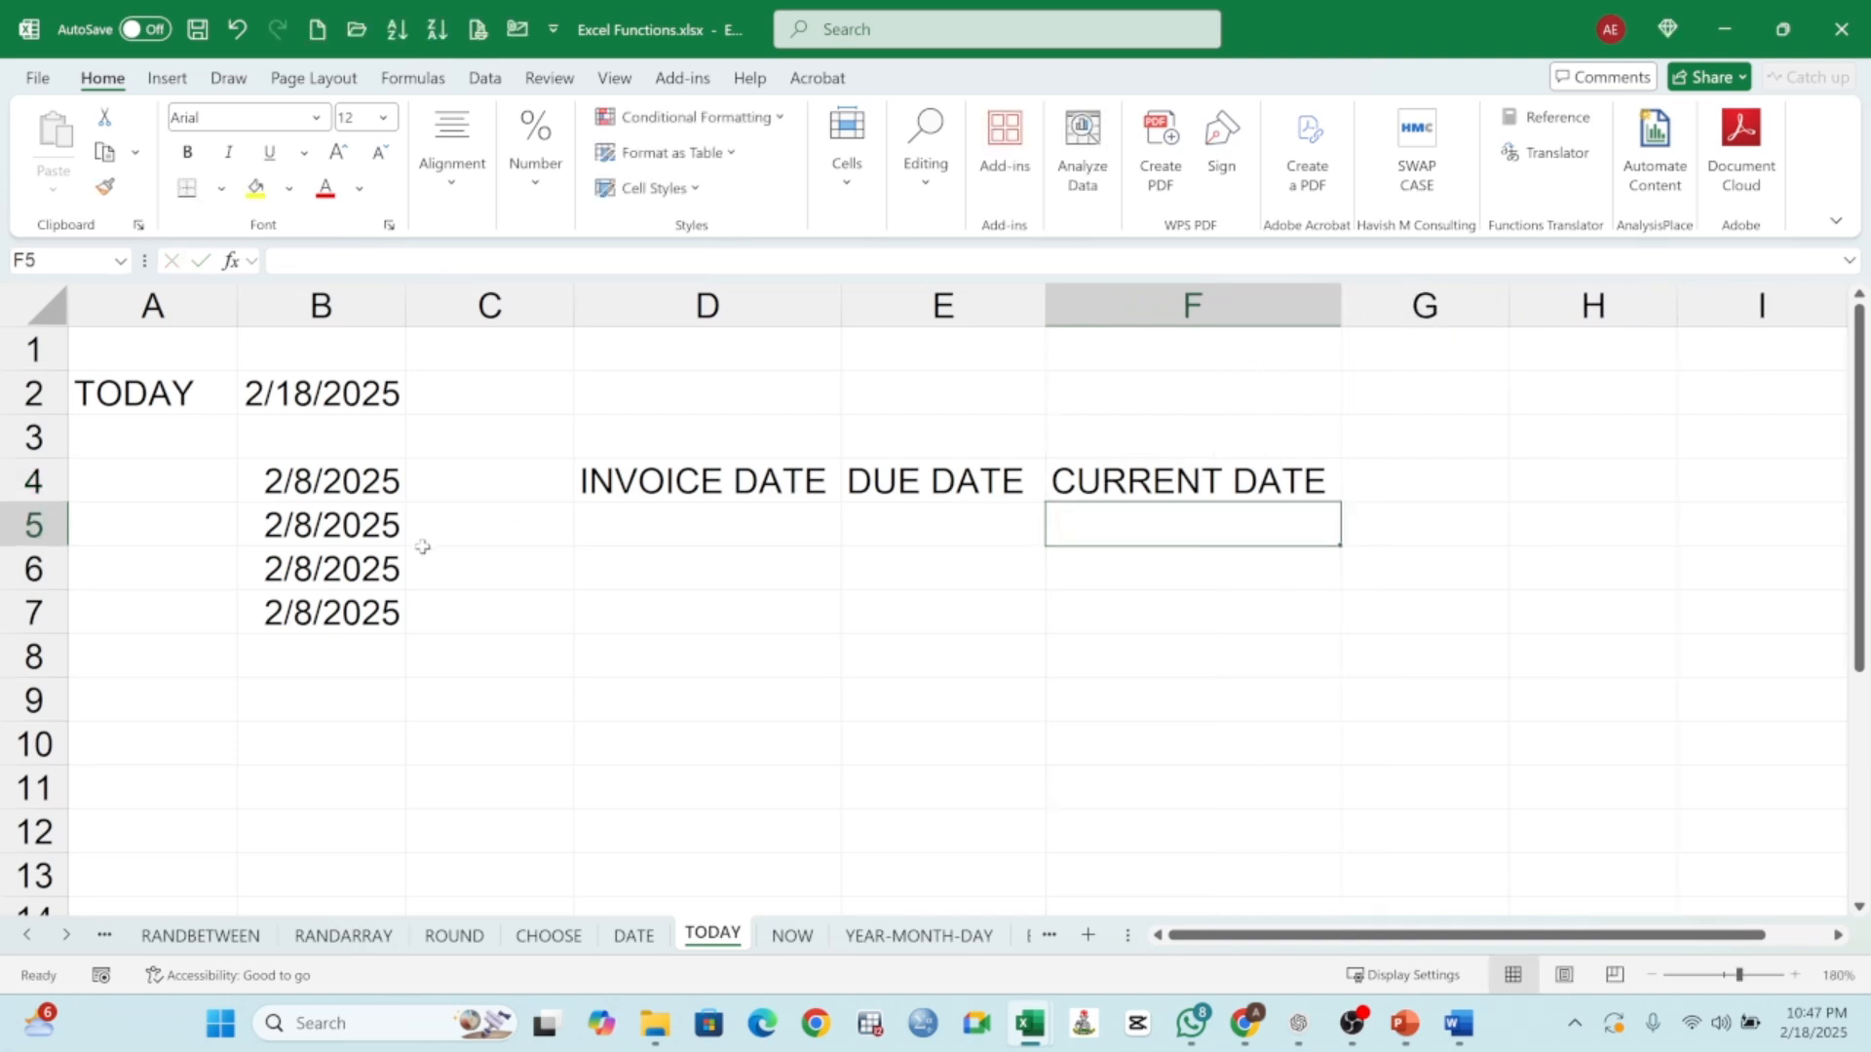
- Enter the invoice date 02/10/2025 in cell D5
click(666, 526)
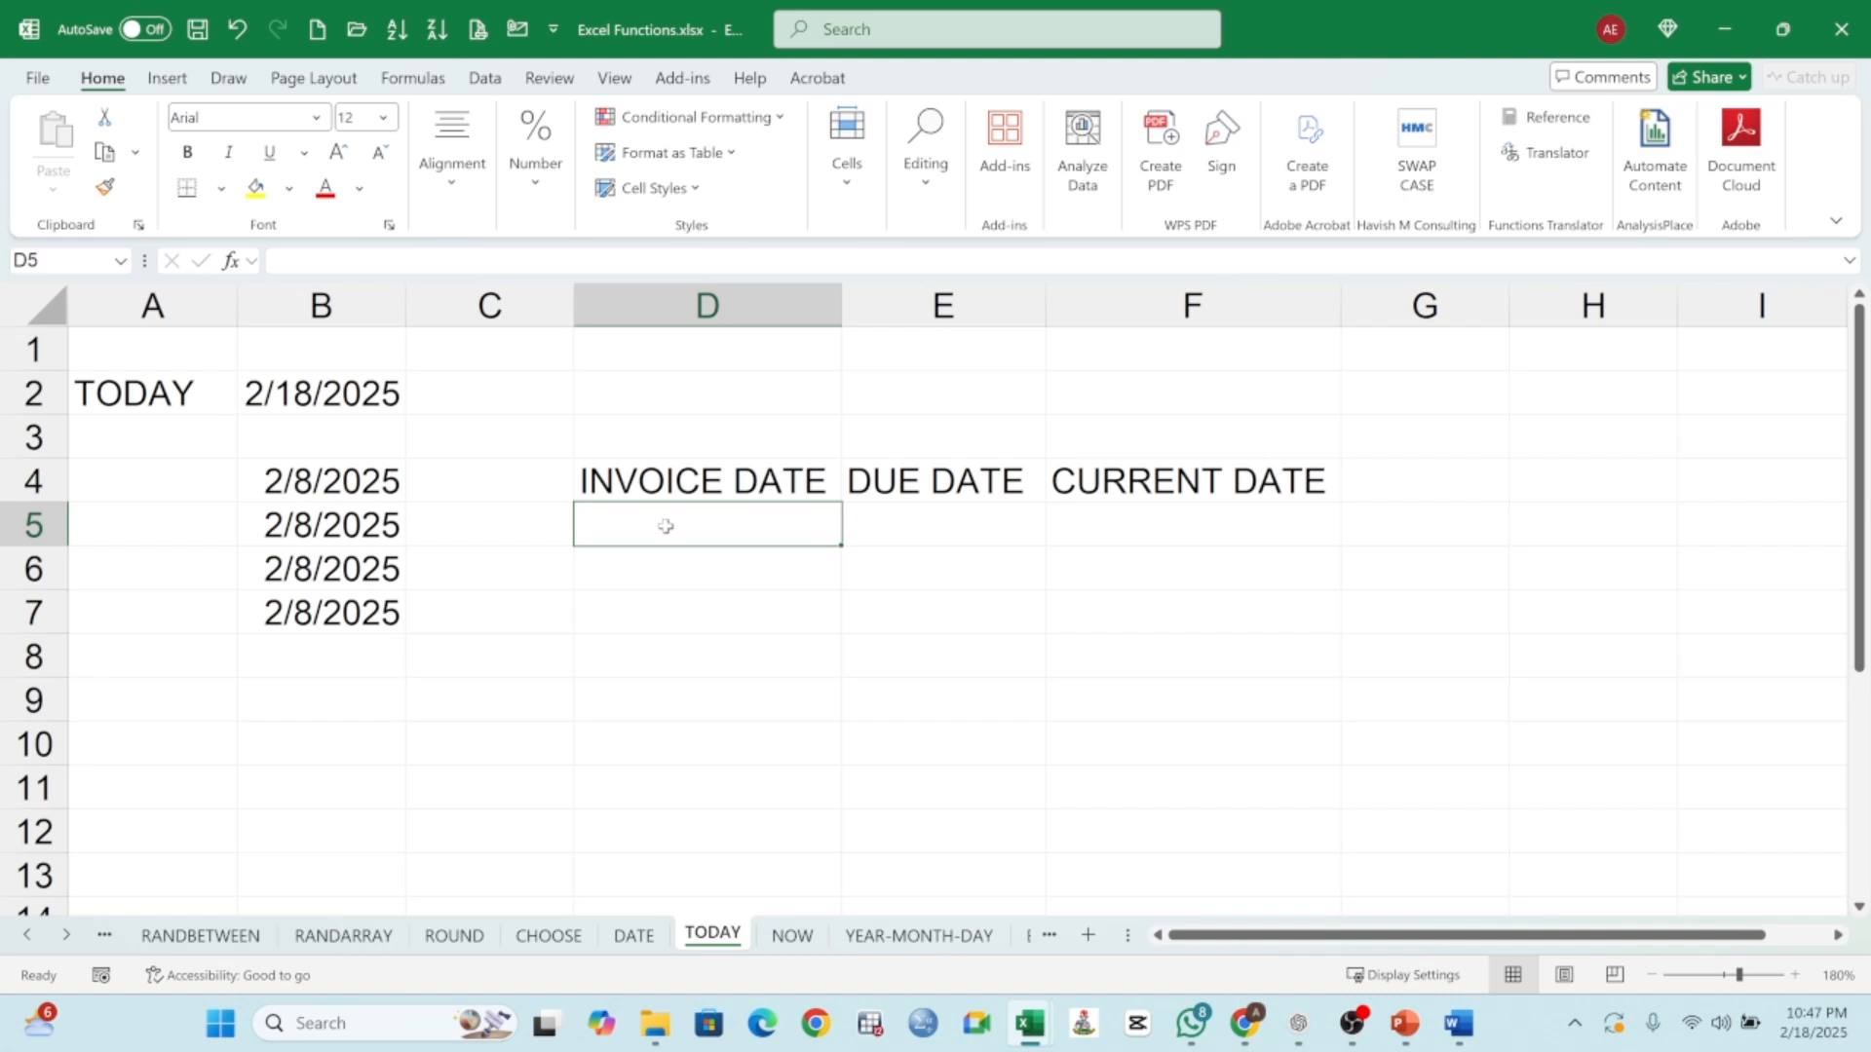
text(02/)
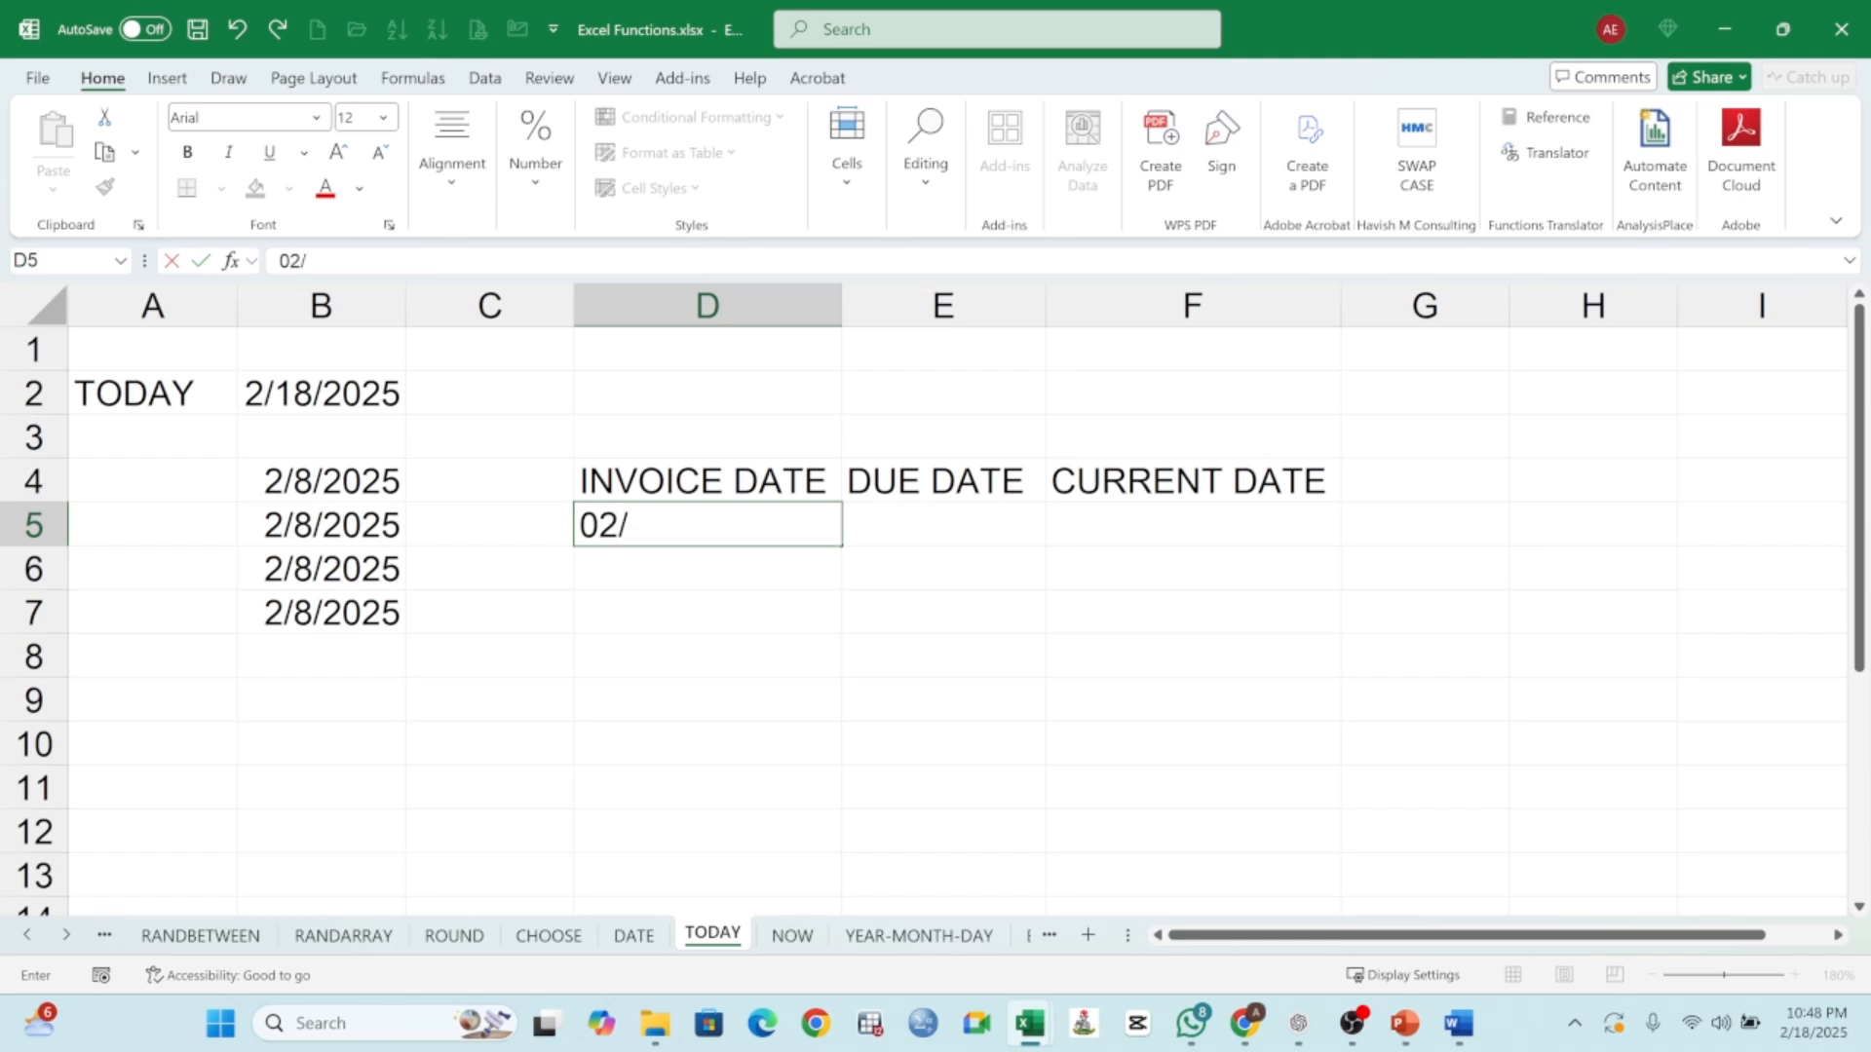
text(10/20)
text(25)
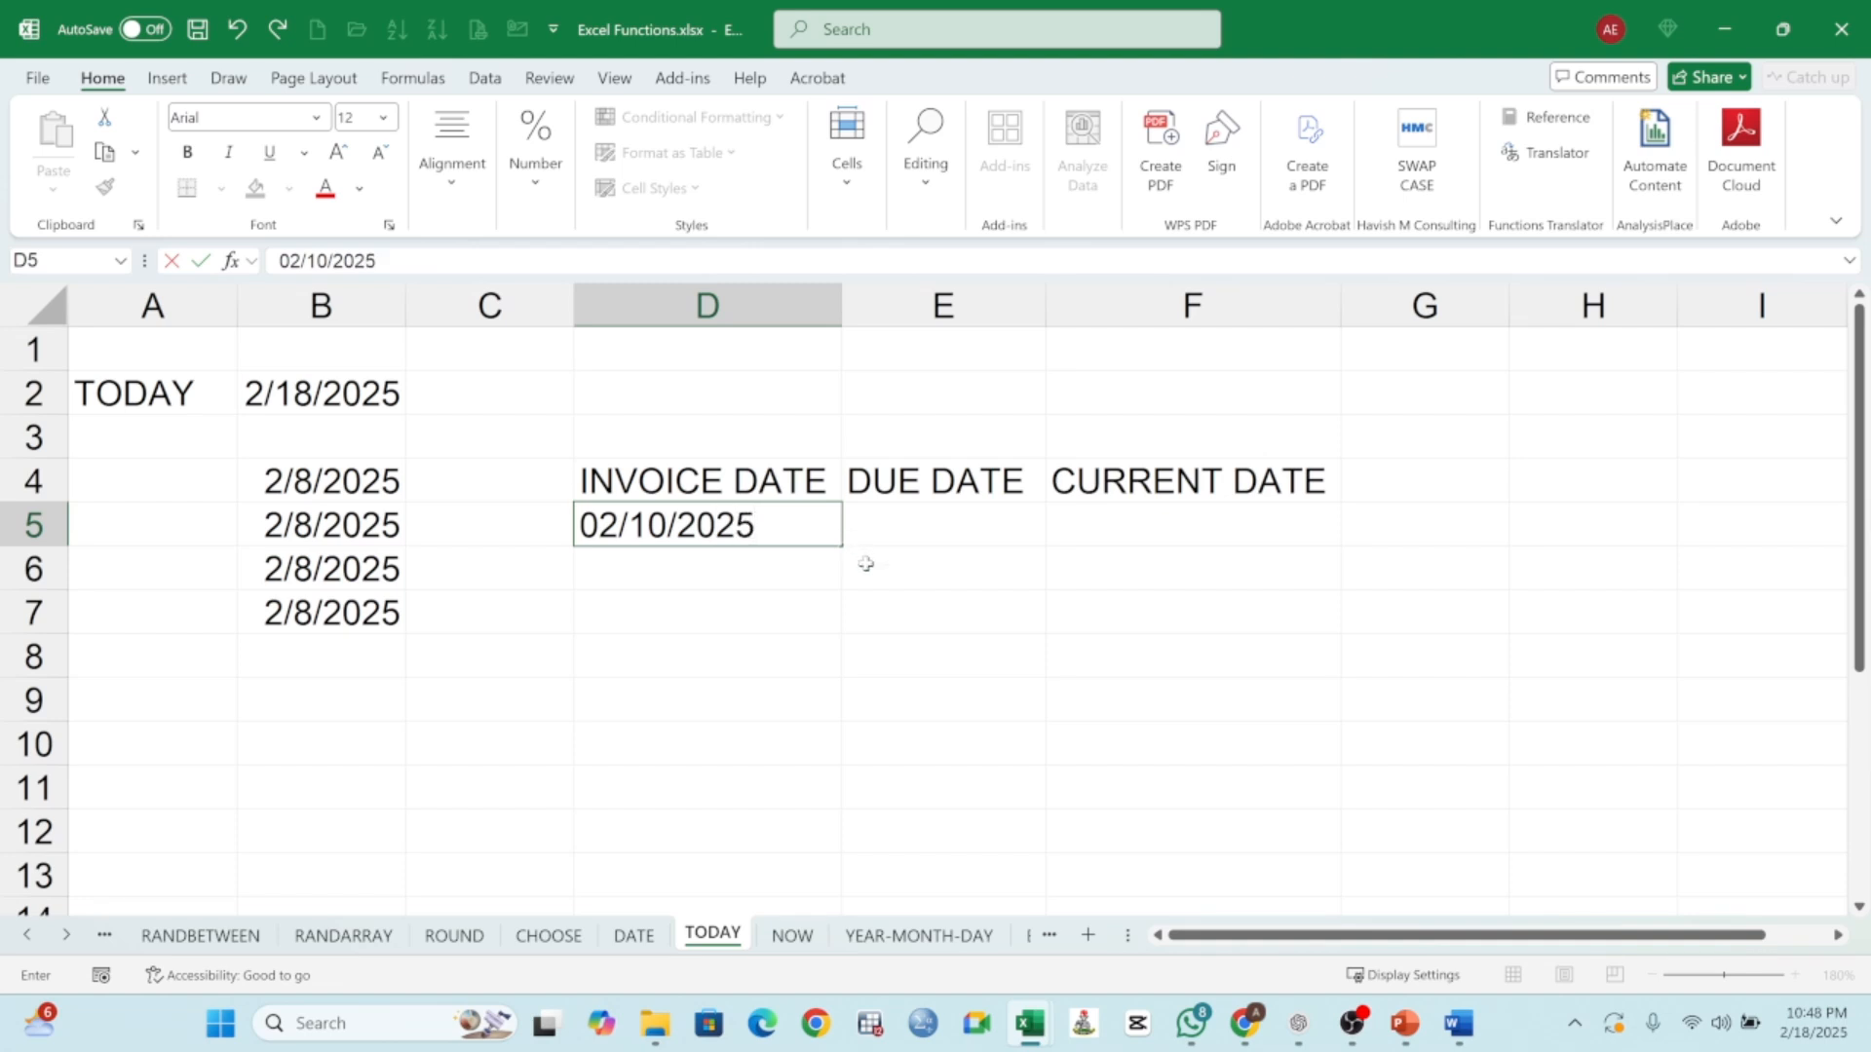
- Calculate the due date in cell E5 as twenty days after the invoice date with =D5+20
click(919, 533)
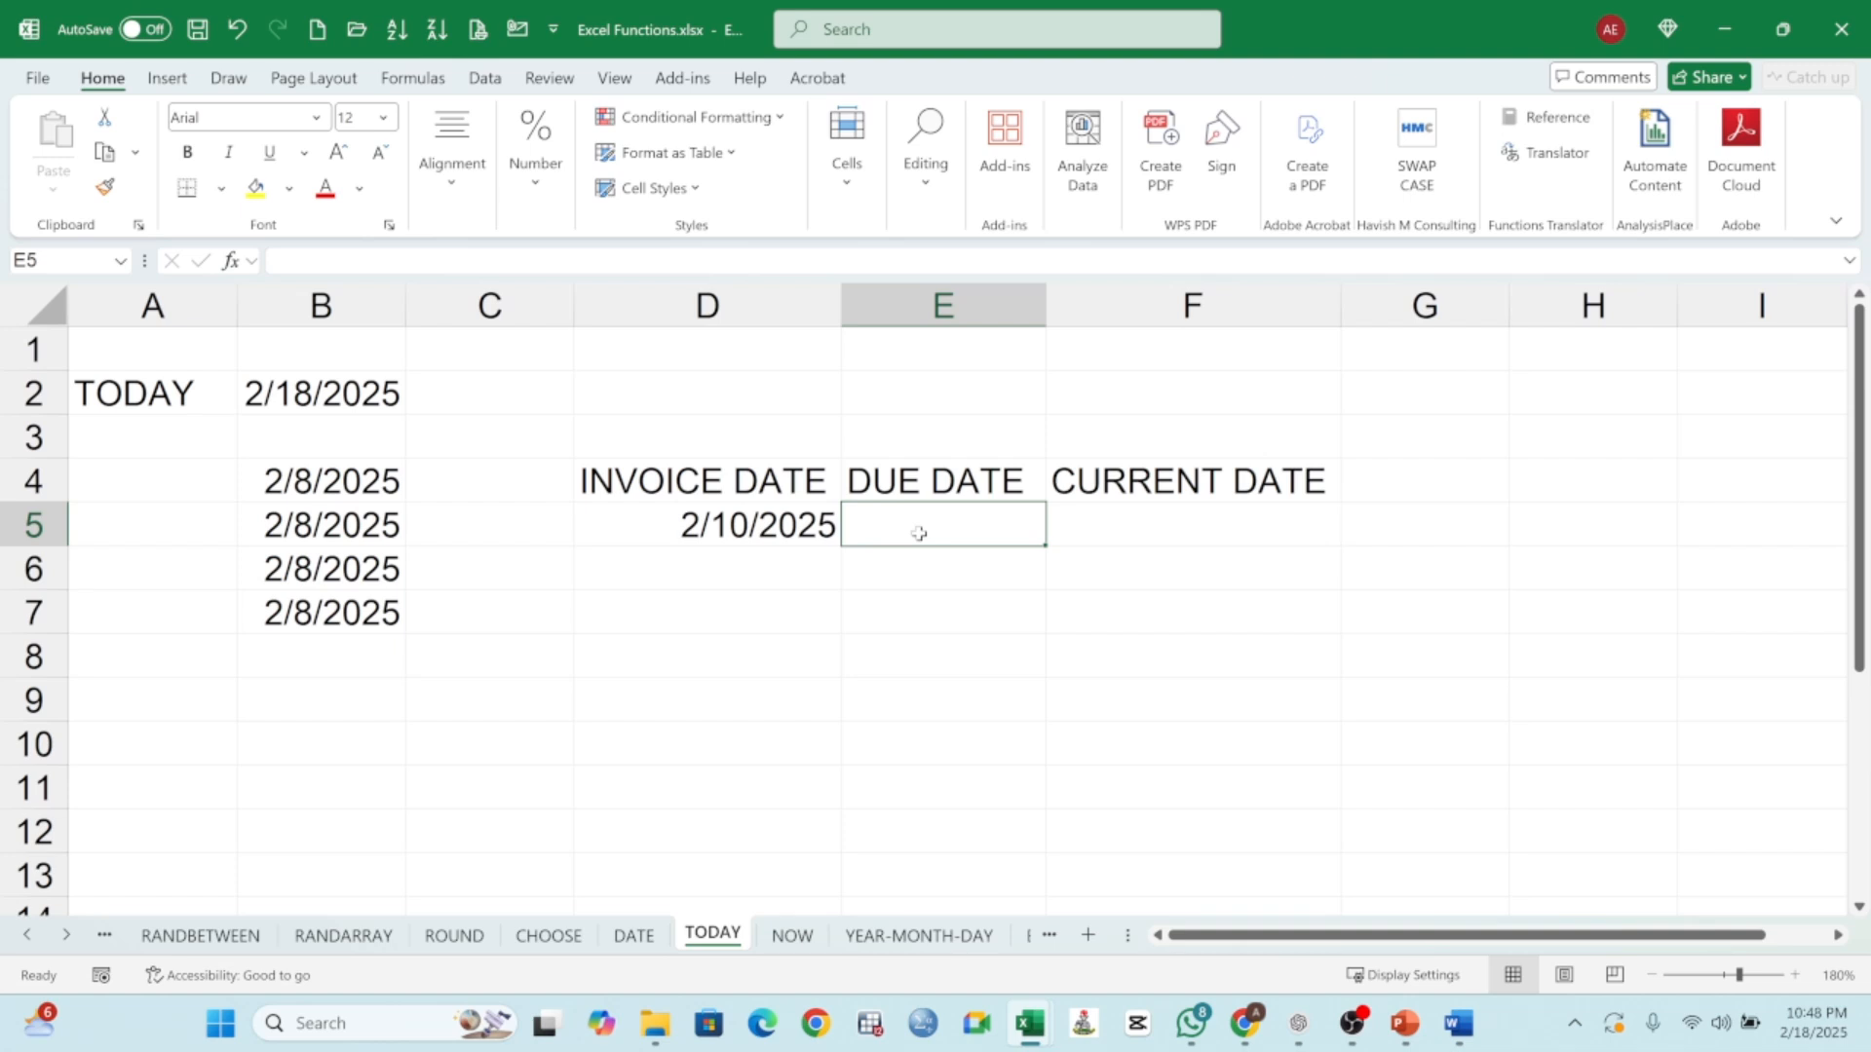
text(=)
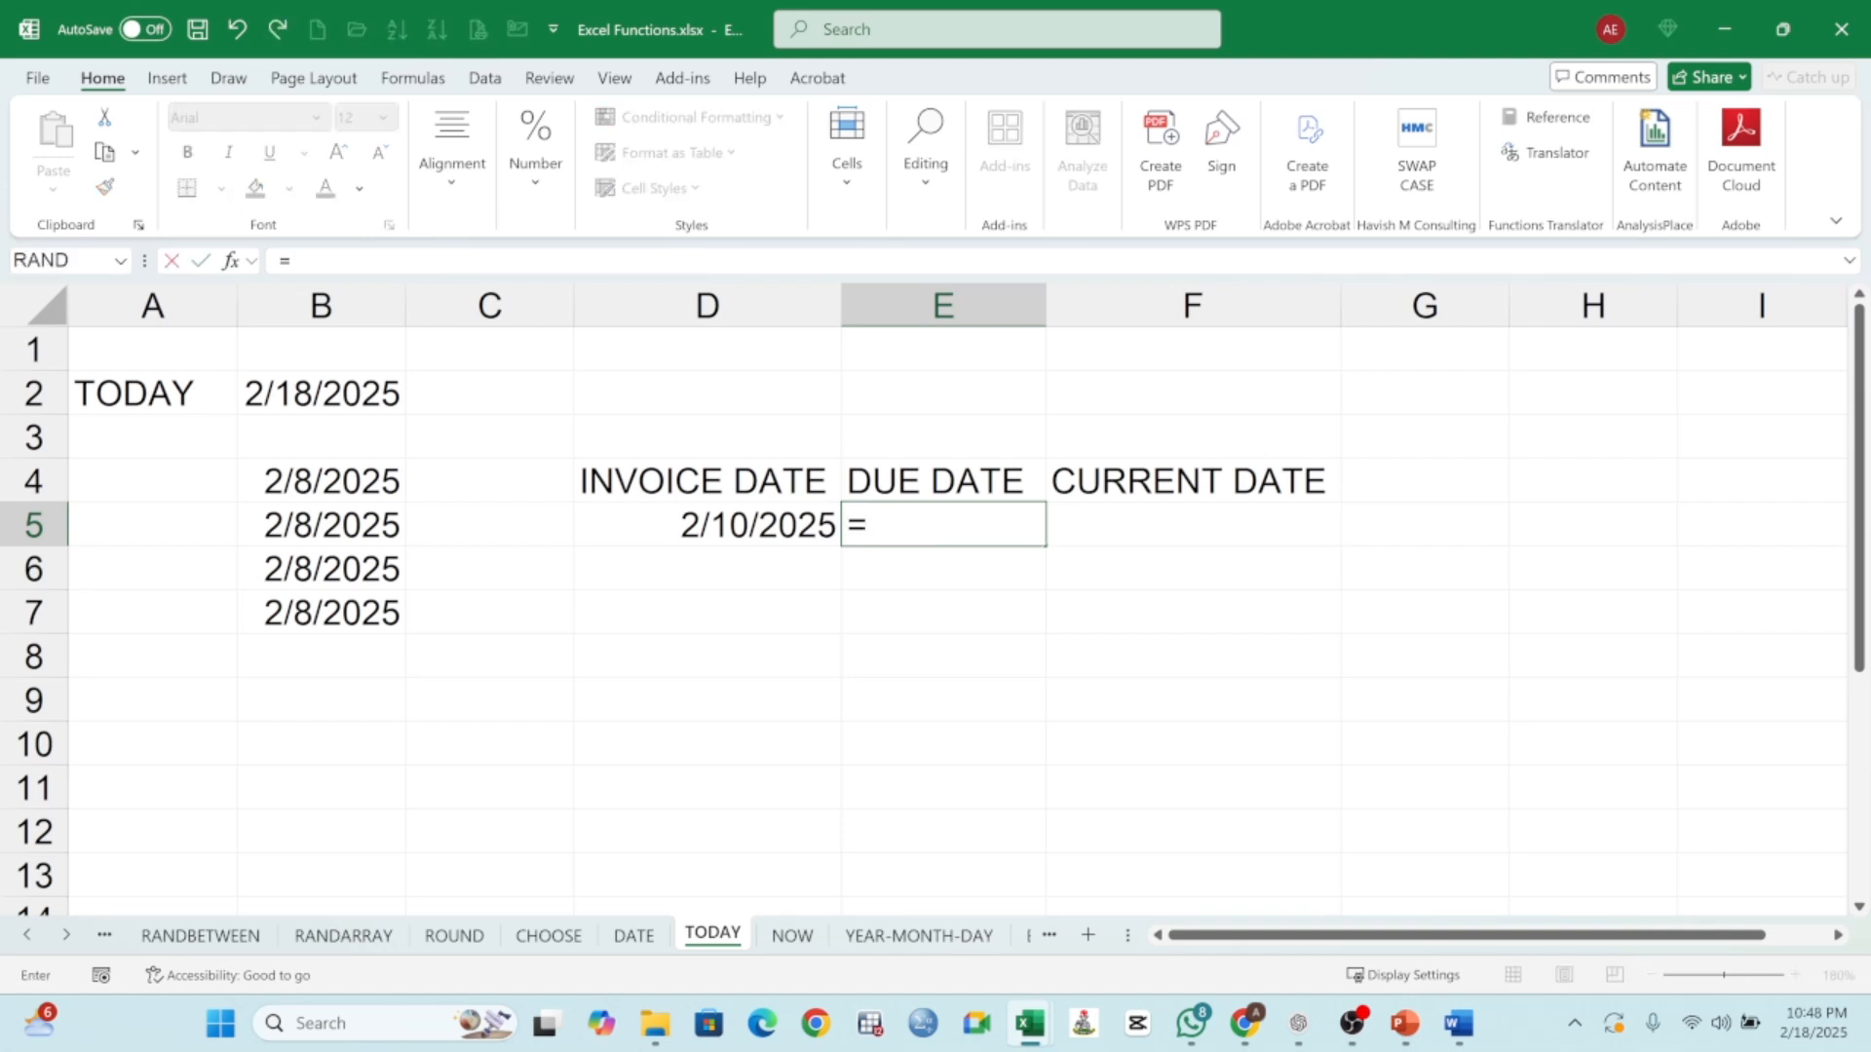
click(754, 525)
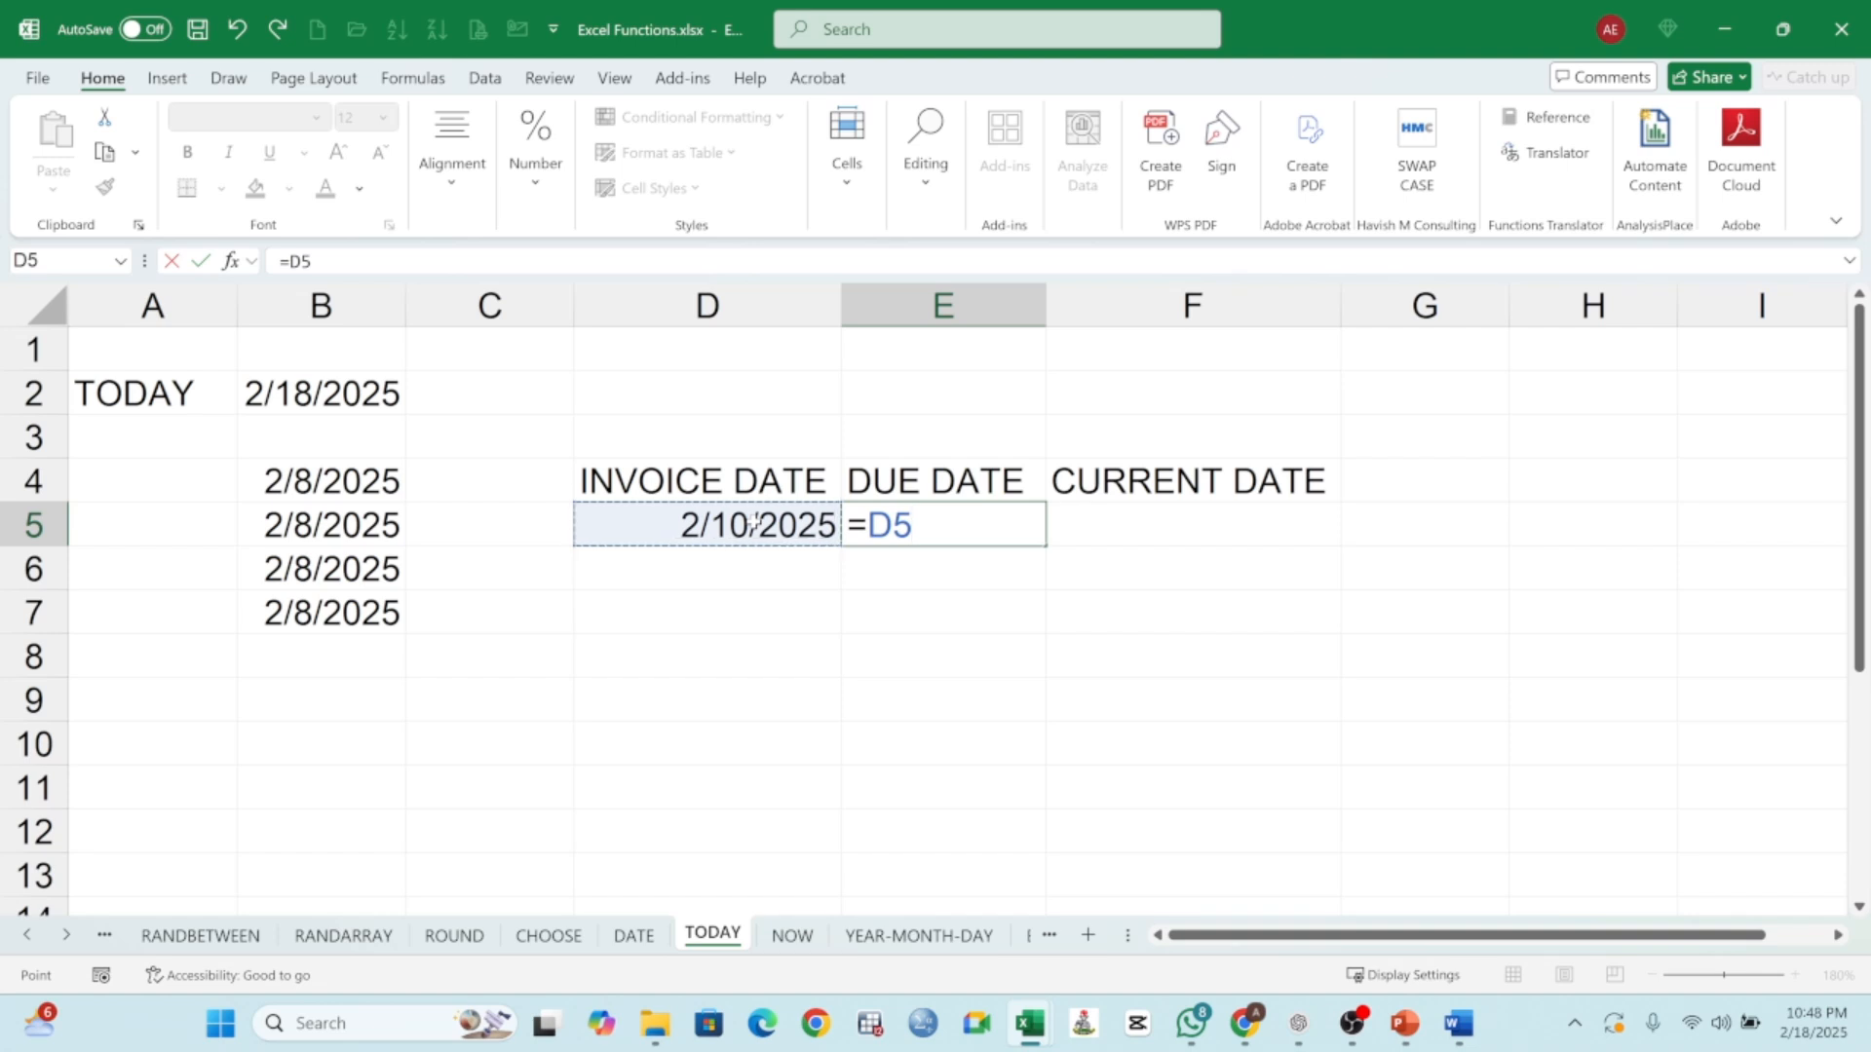
text(+20)
key(Return)
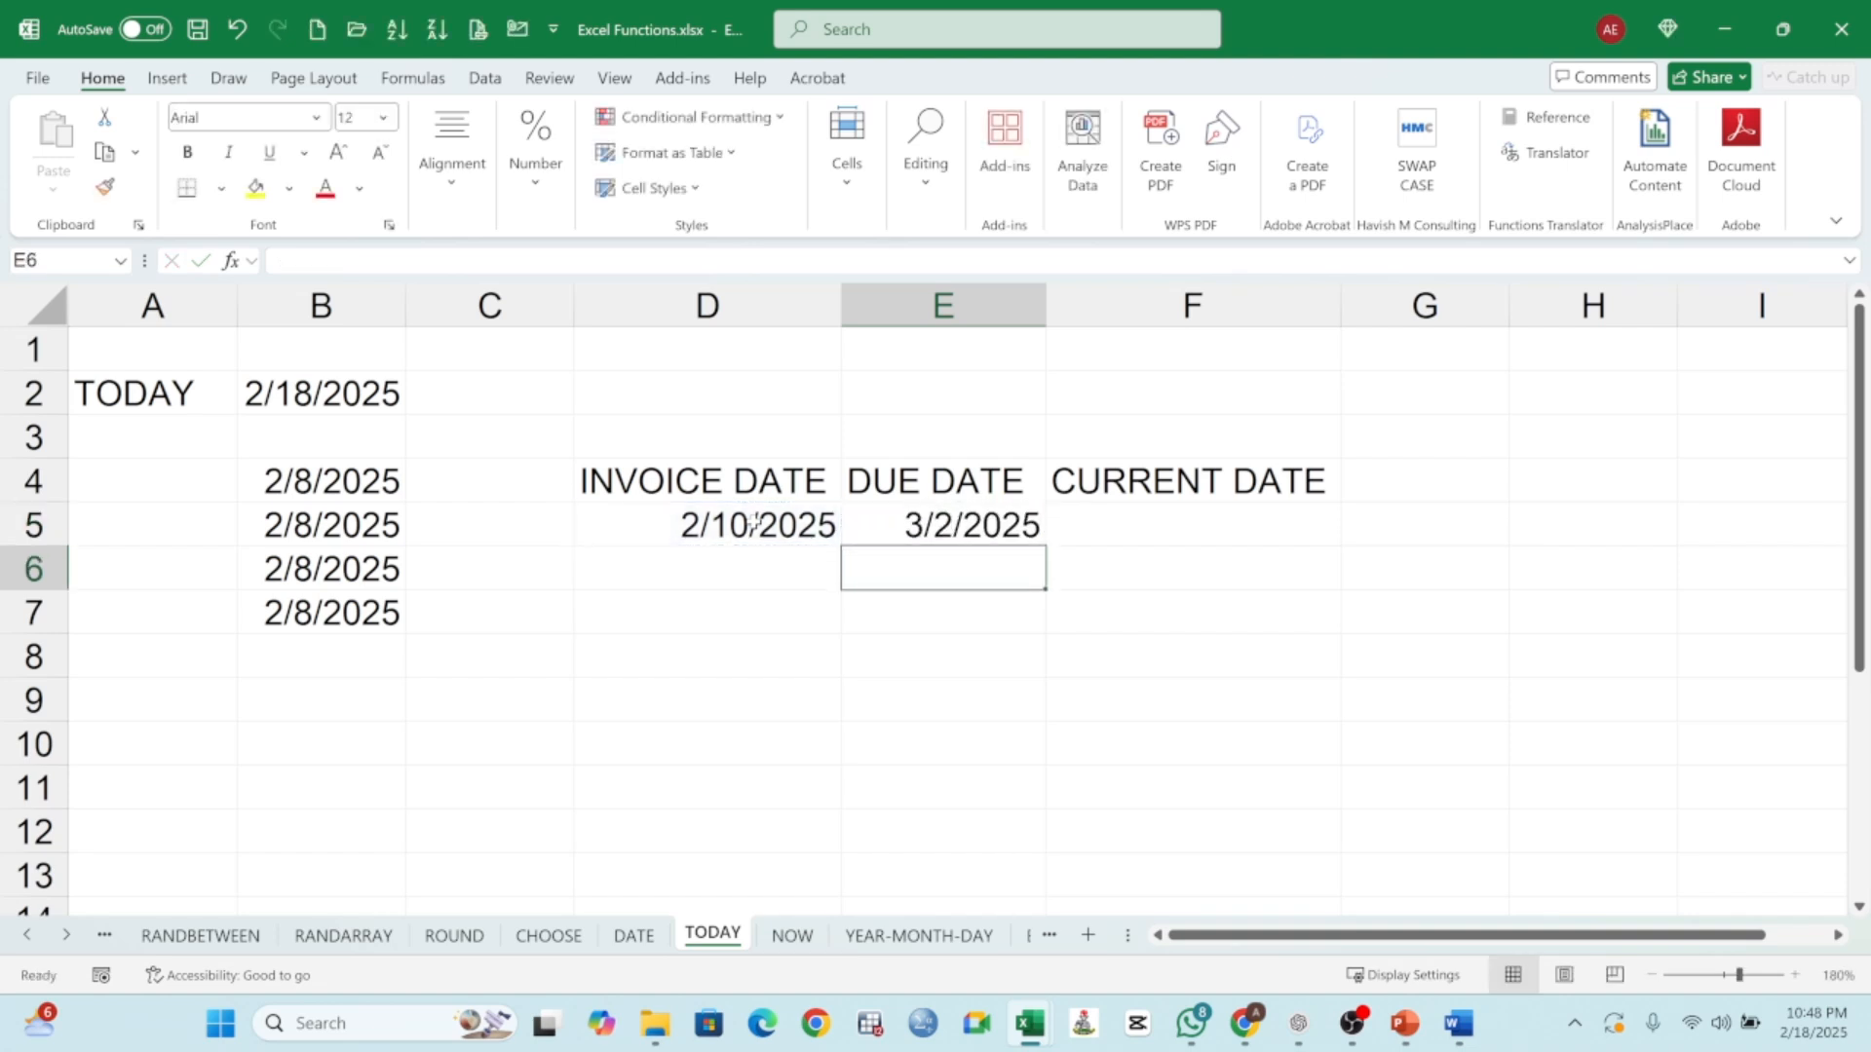
- Enter =TODAY() in cell F5 for the current date and widen column E further
click(1112, 523)
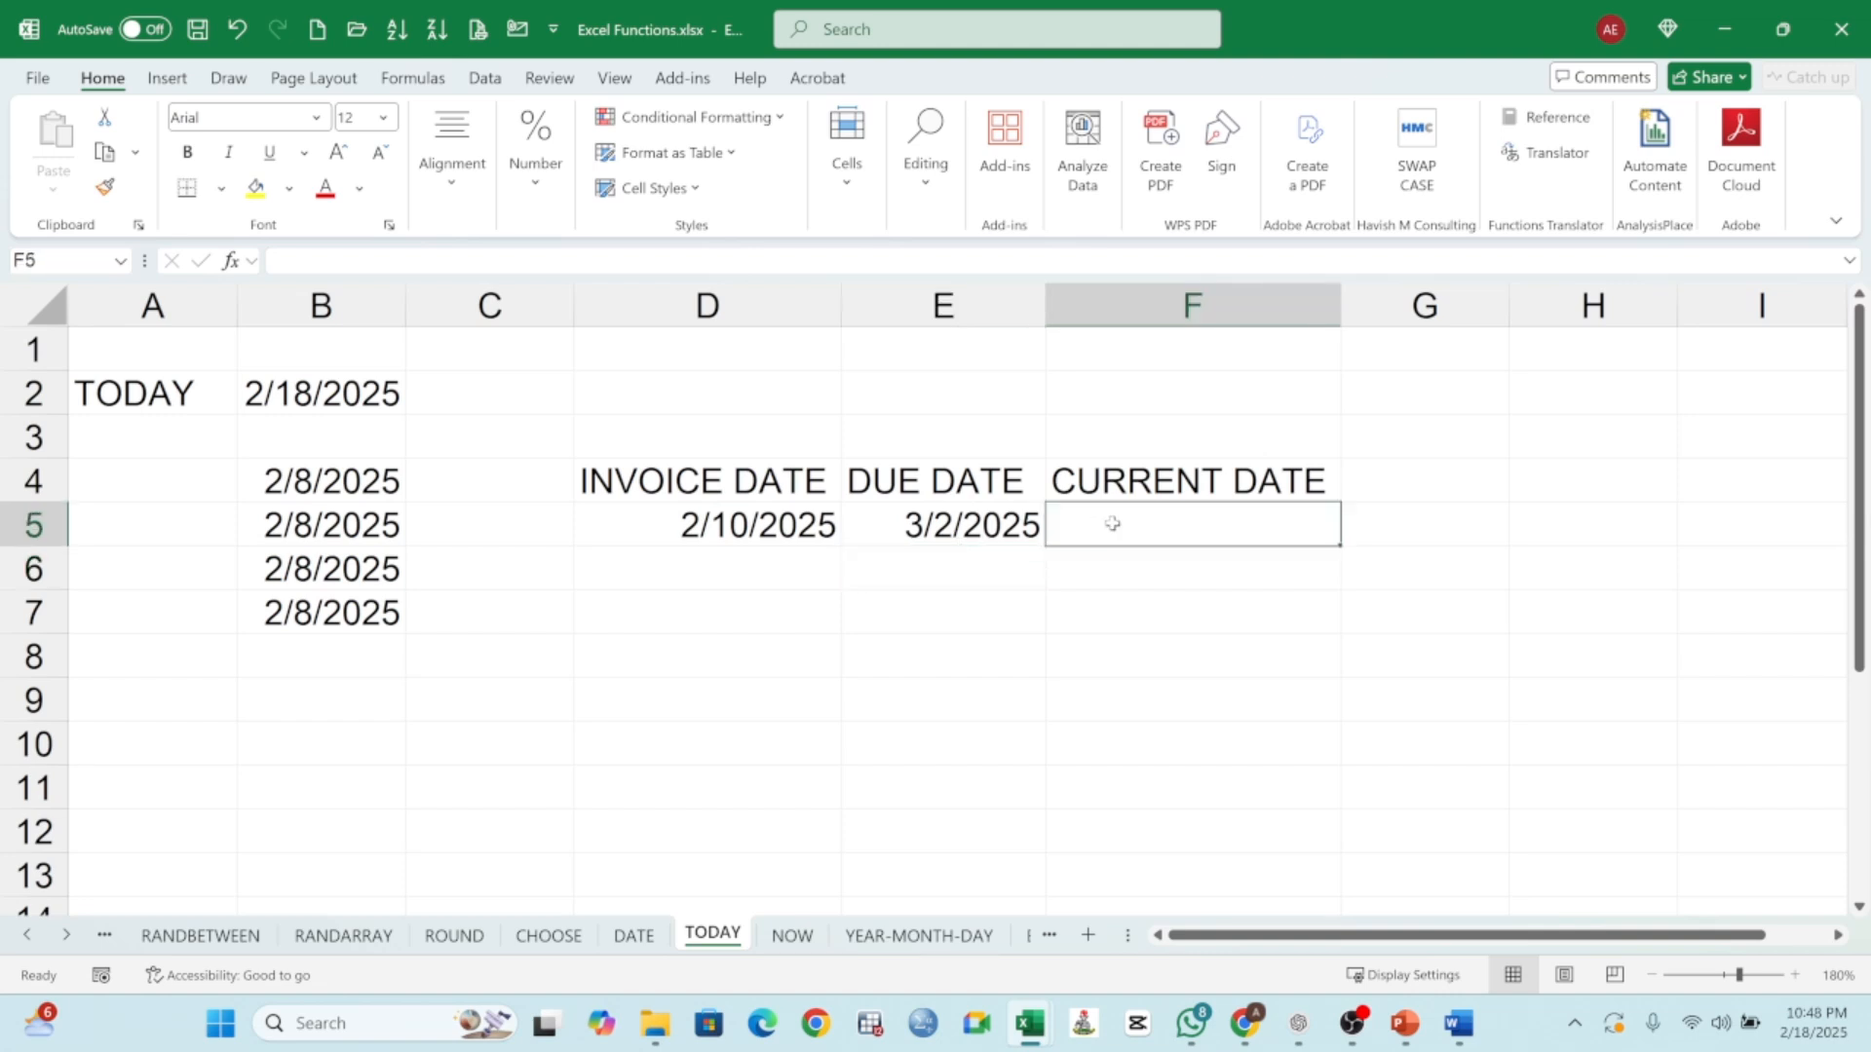
text(=TODAY)
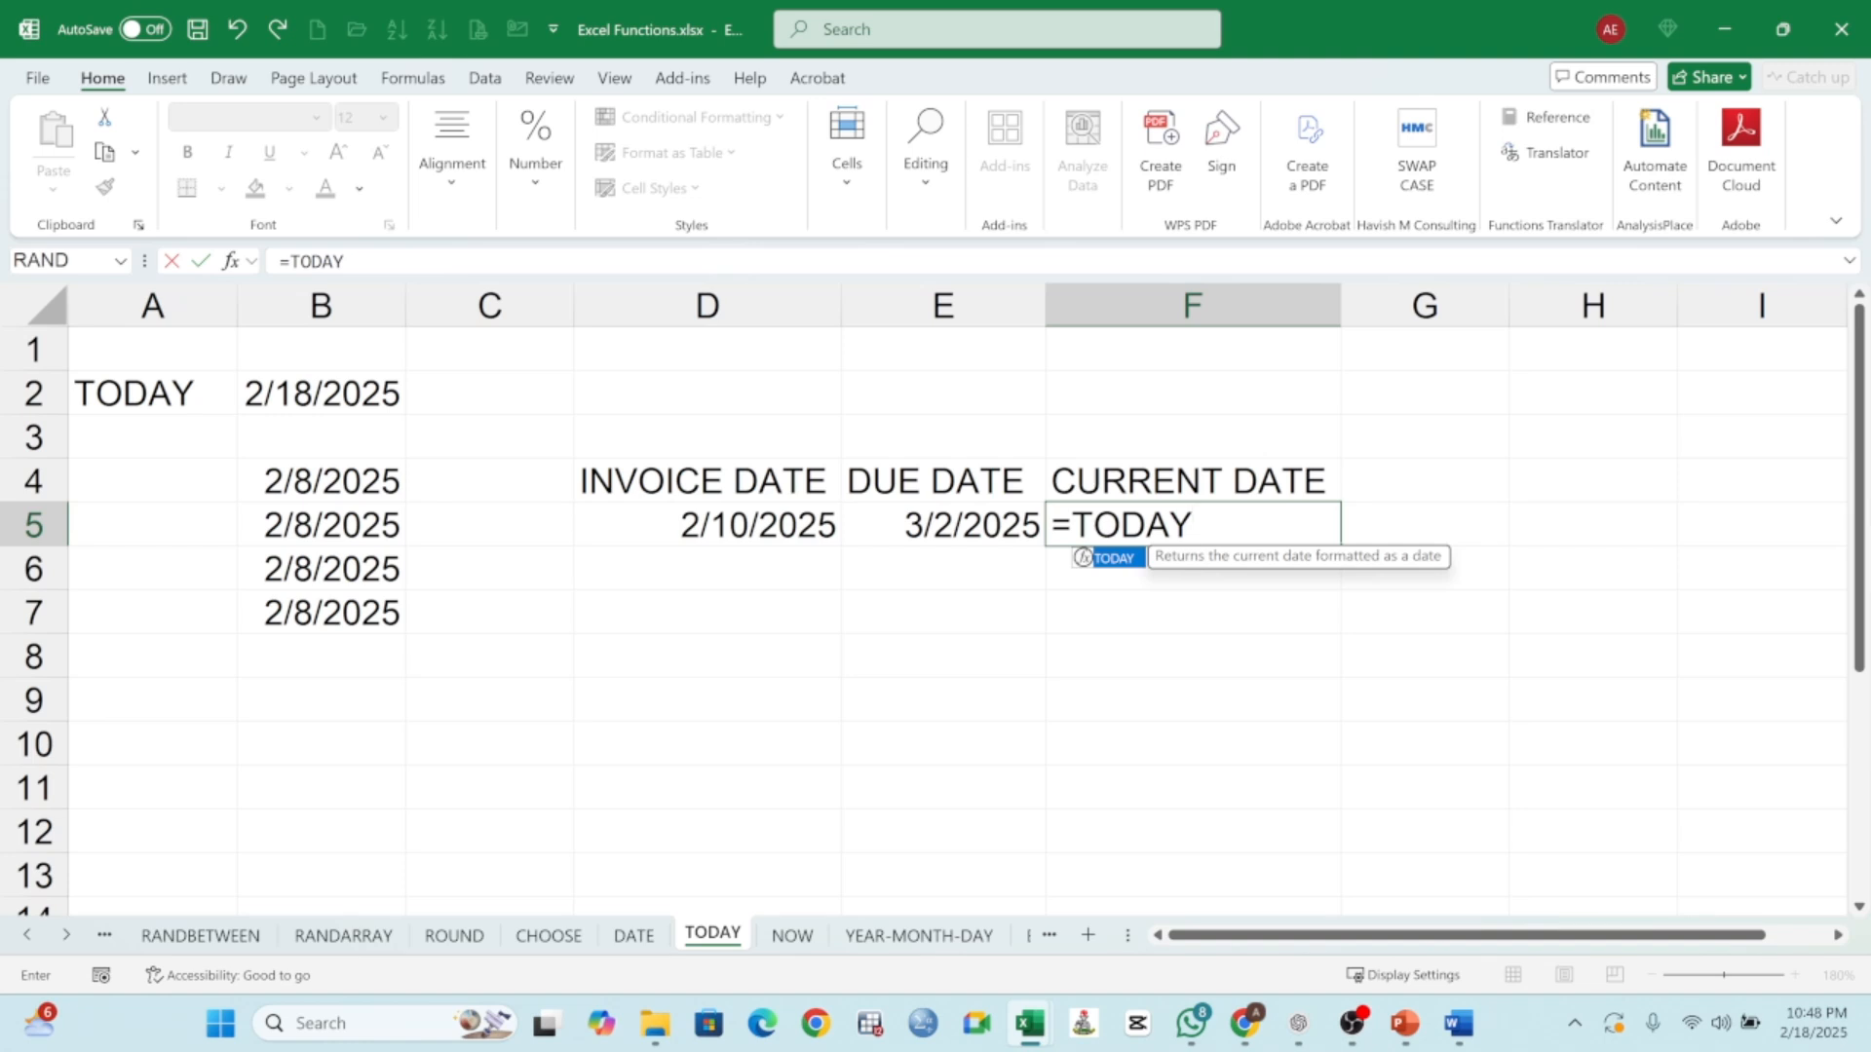
text(())
key(Return)
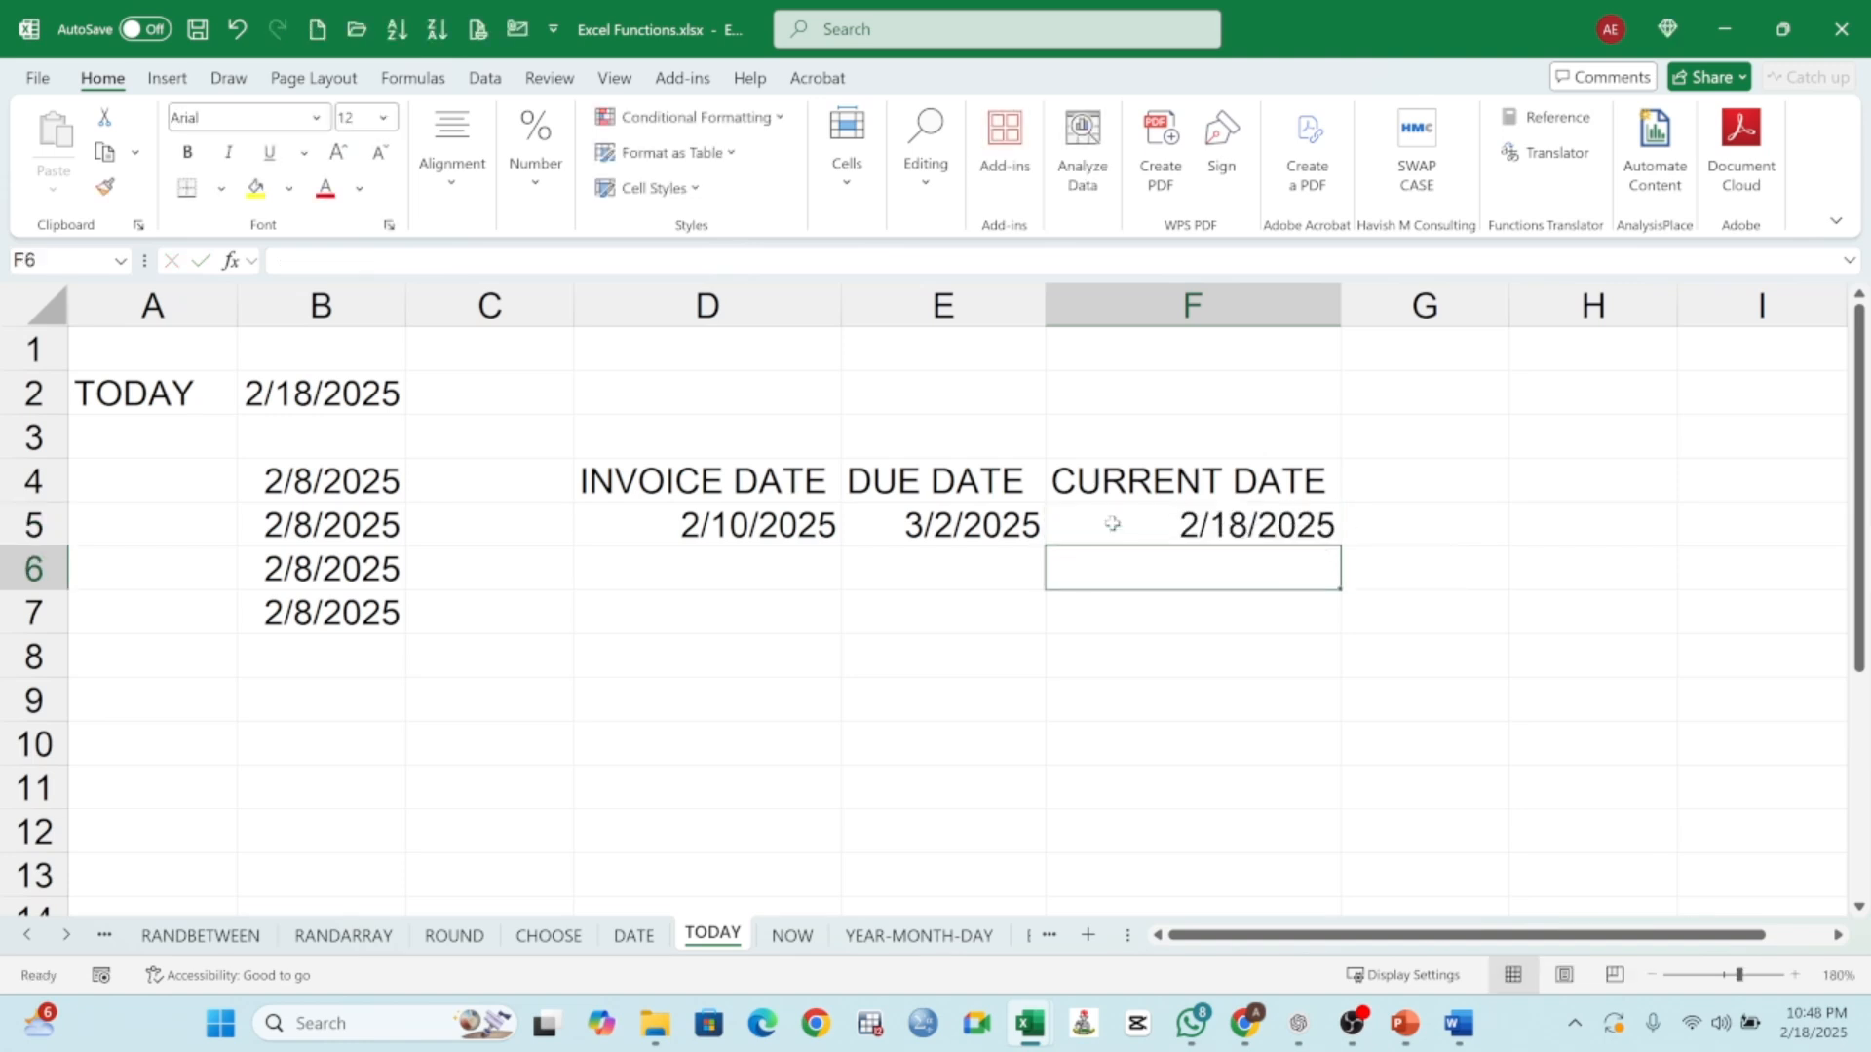
drag(1045, 305, 1100, 306)
- Fill the invoice date in D5 and the due date formula in E5 down through row 11
click(734, 532)
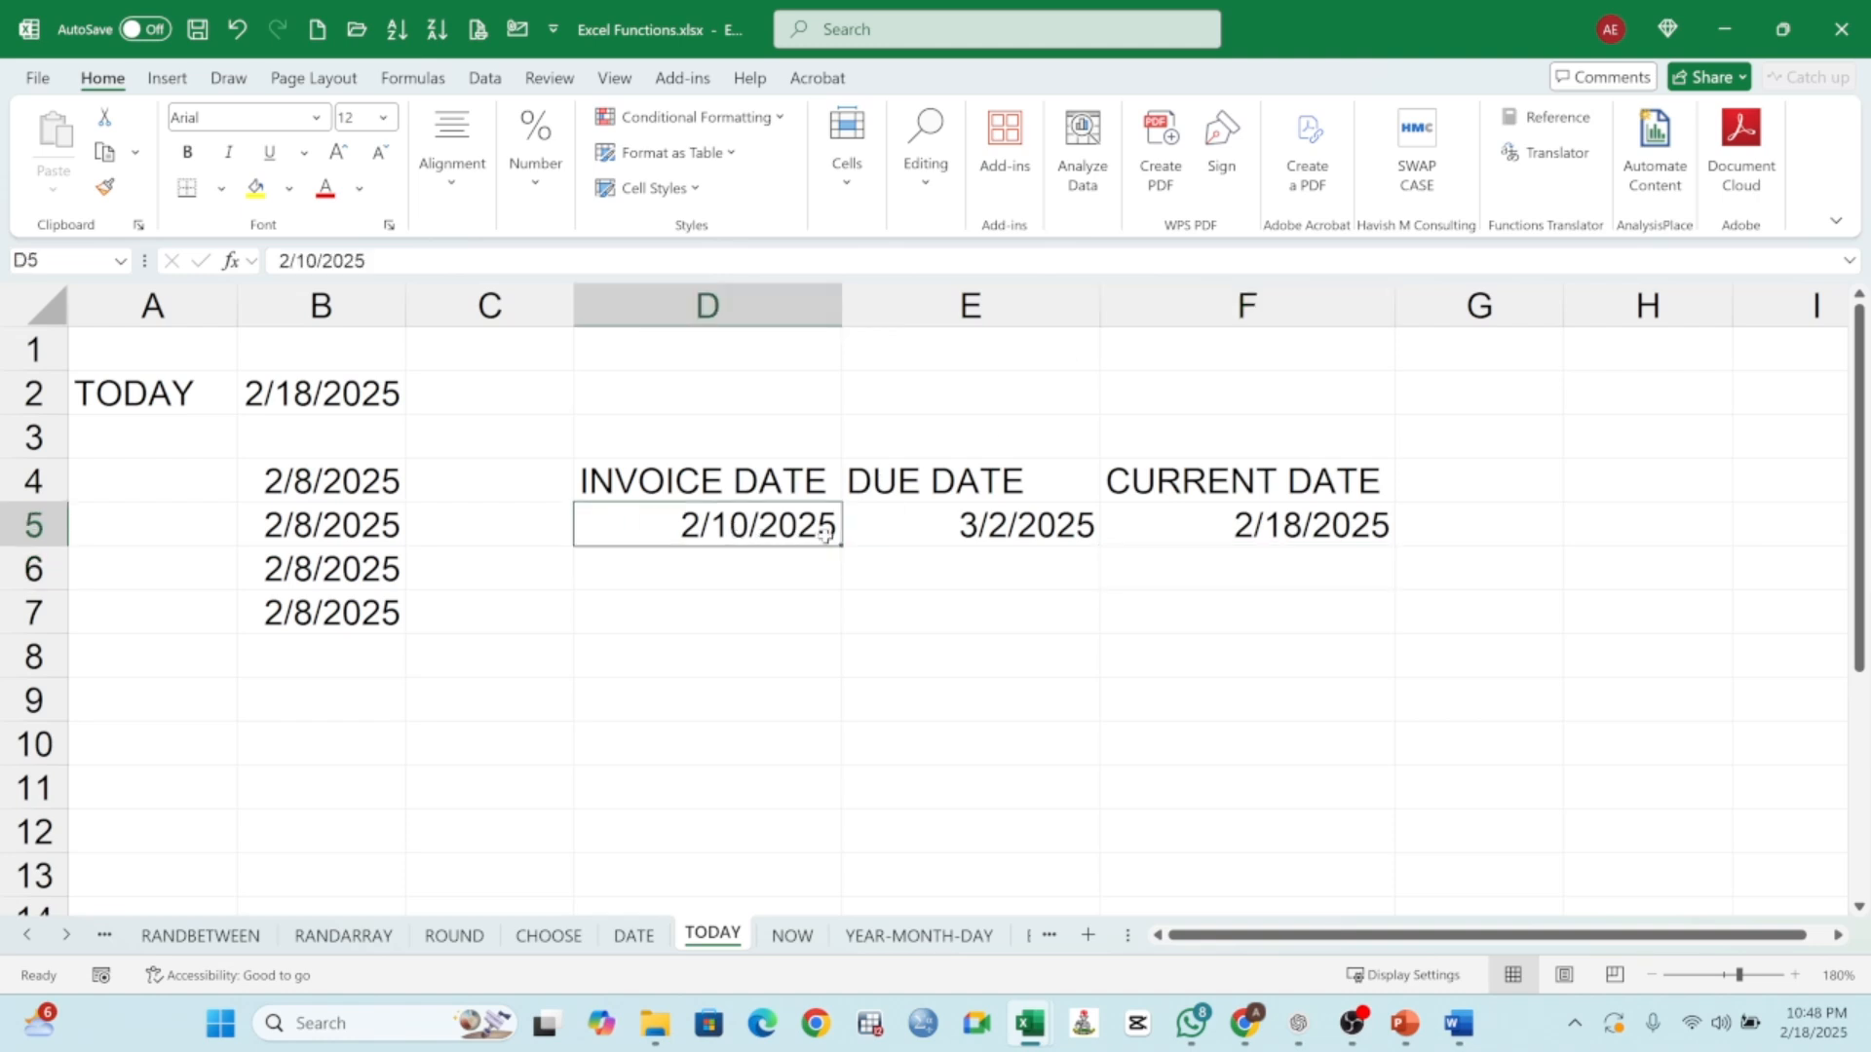
drag(840, 545, 809, 805)
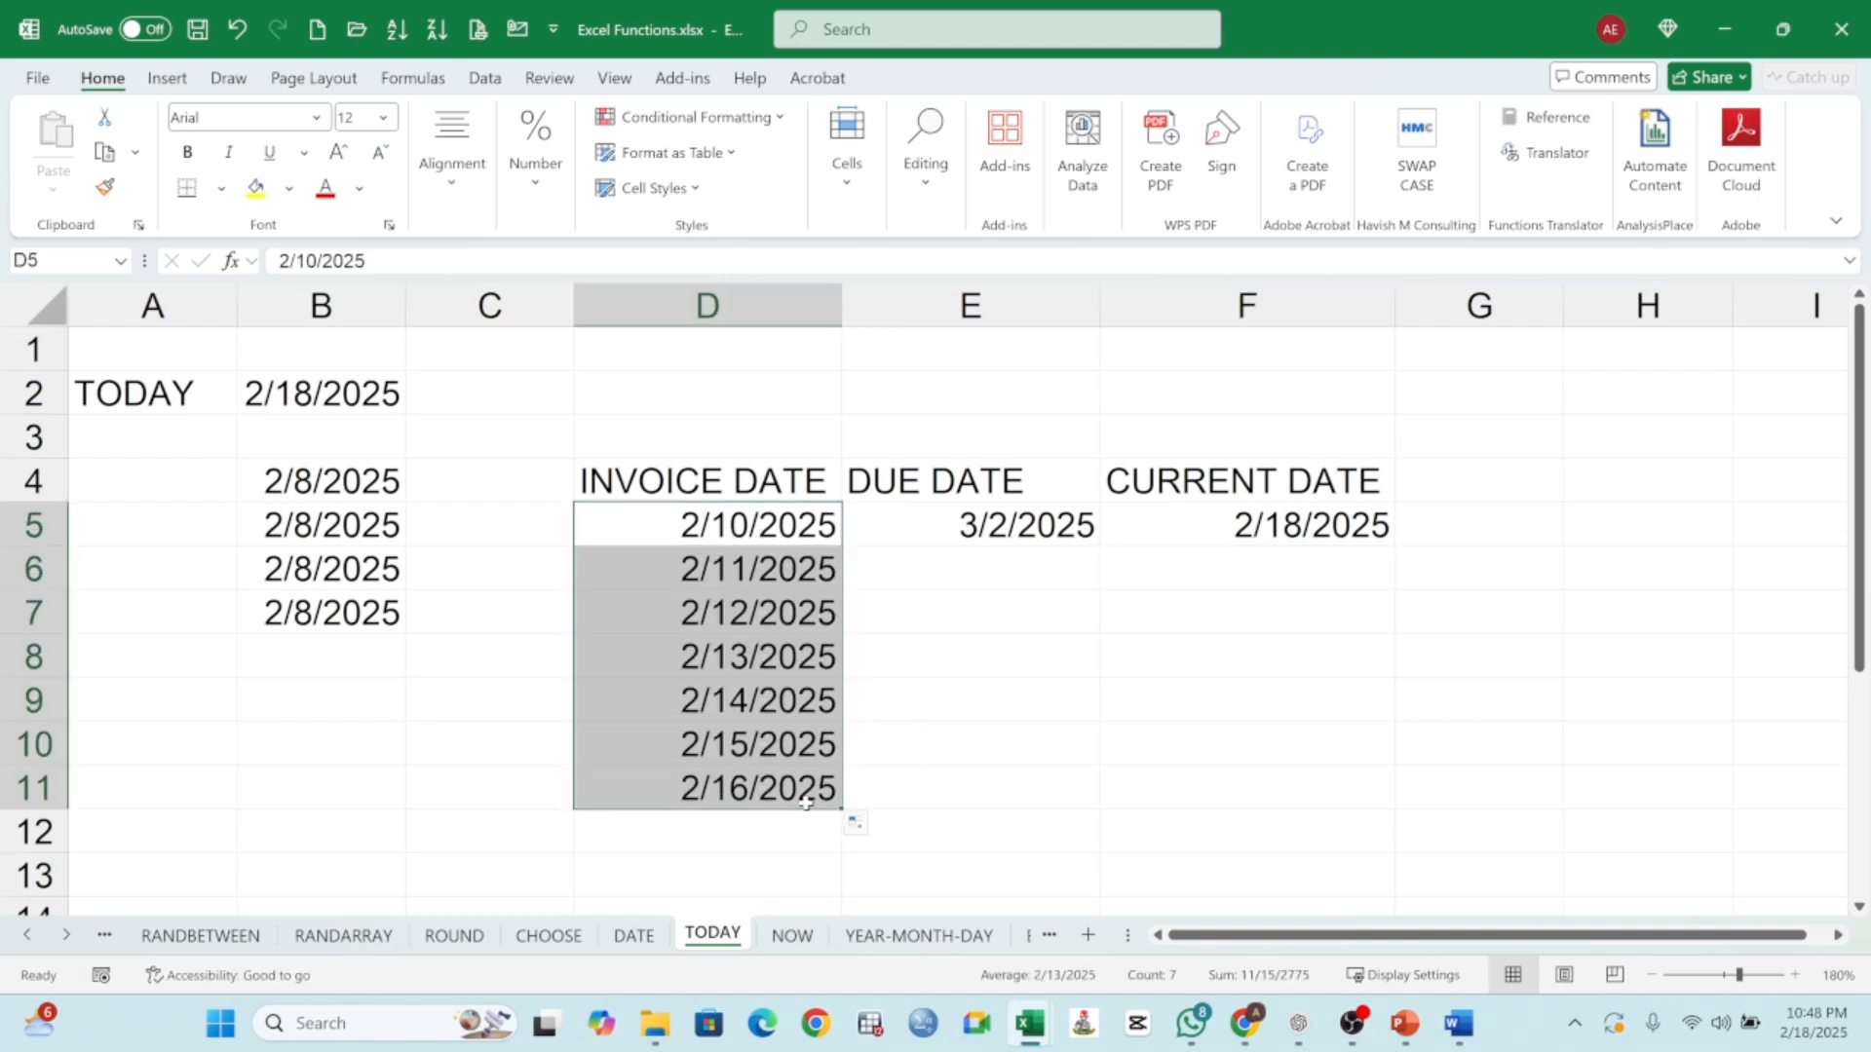
click(1072, 534)
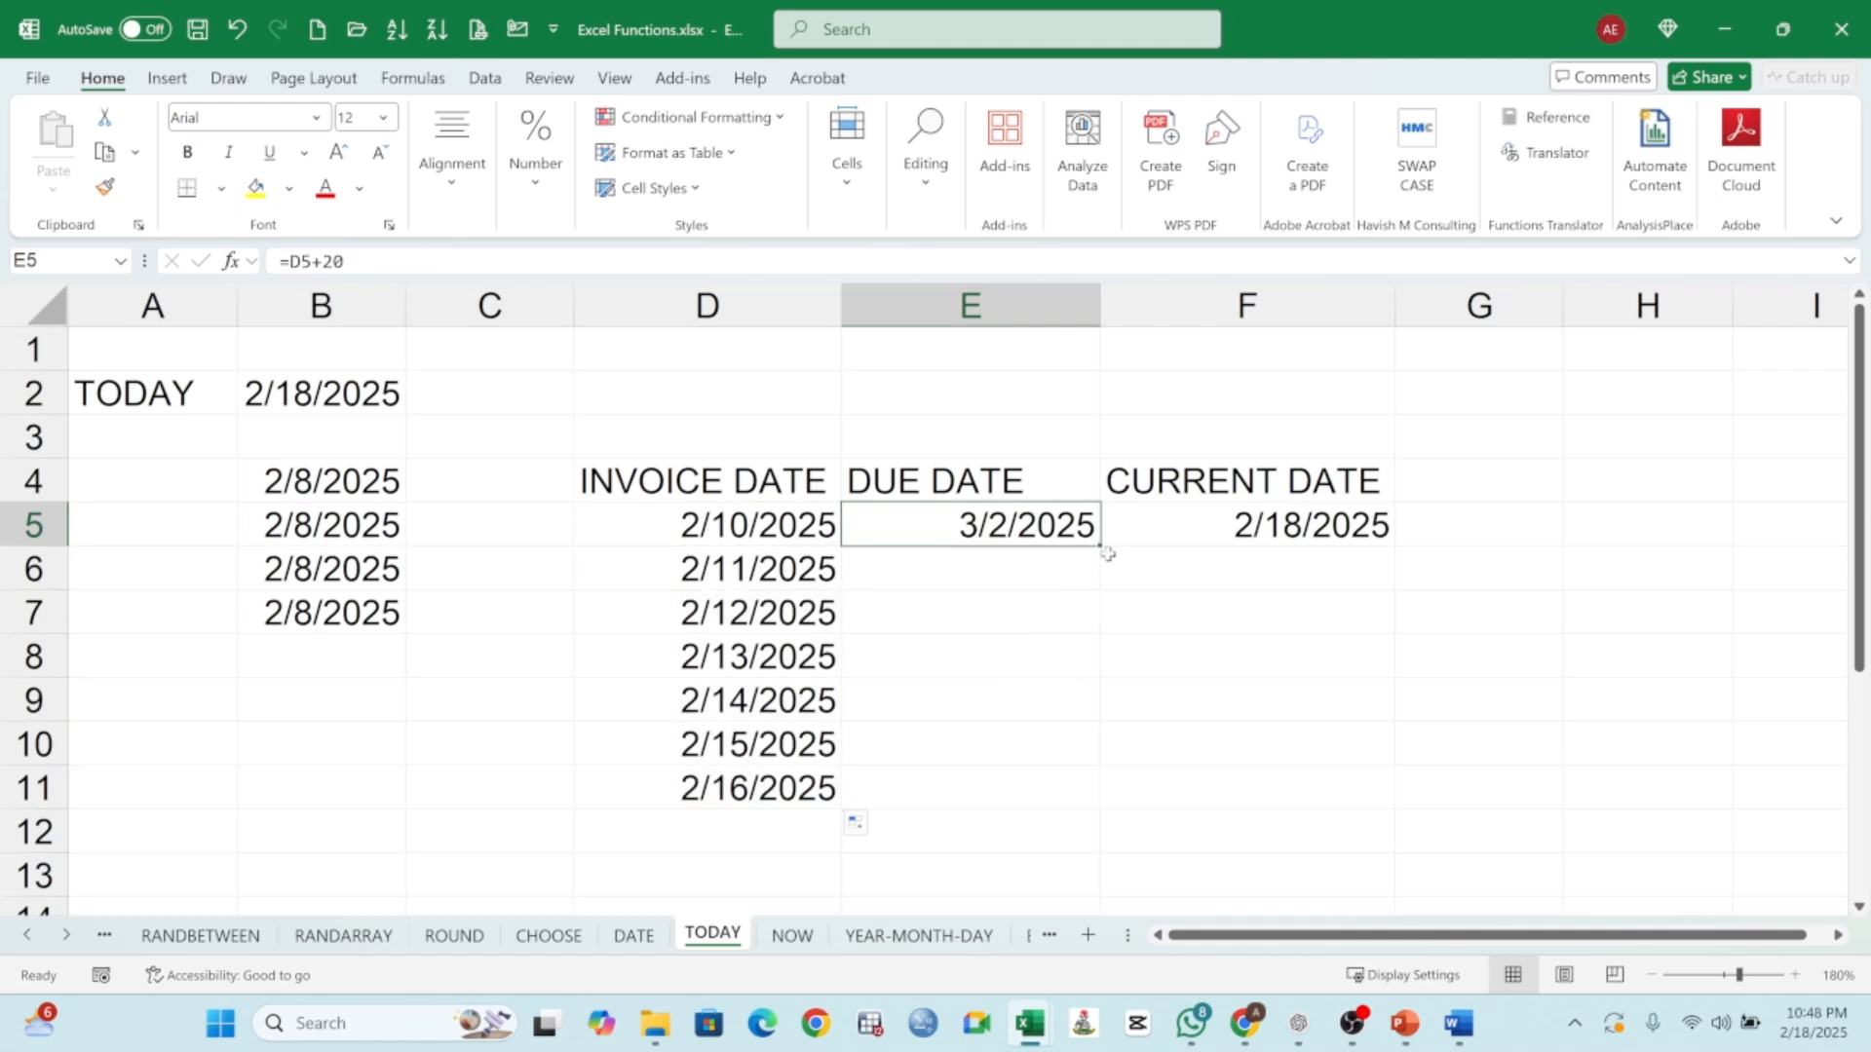
drag(1099, 547, 1094, 805)
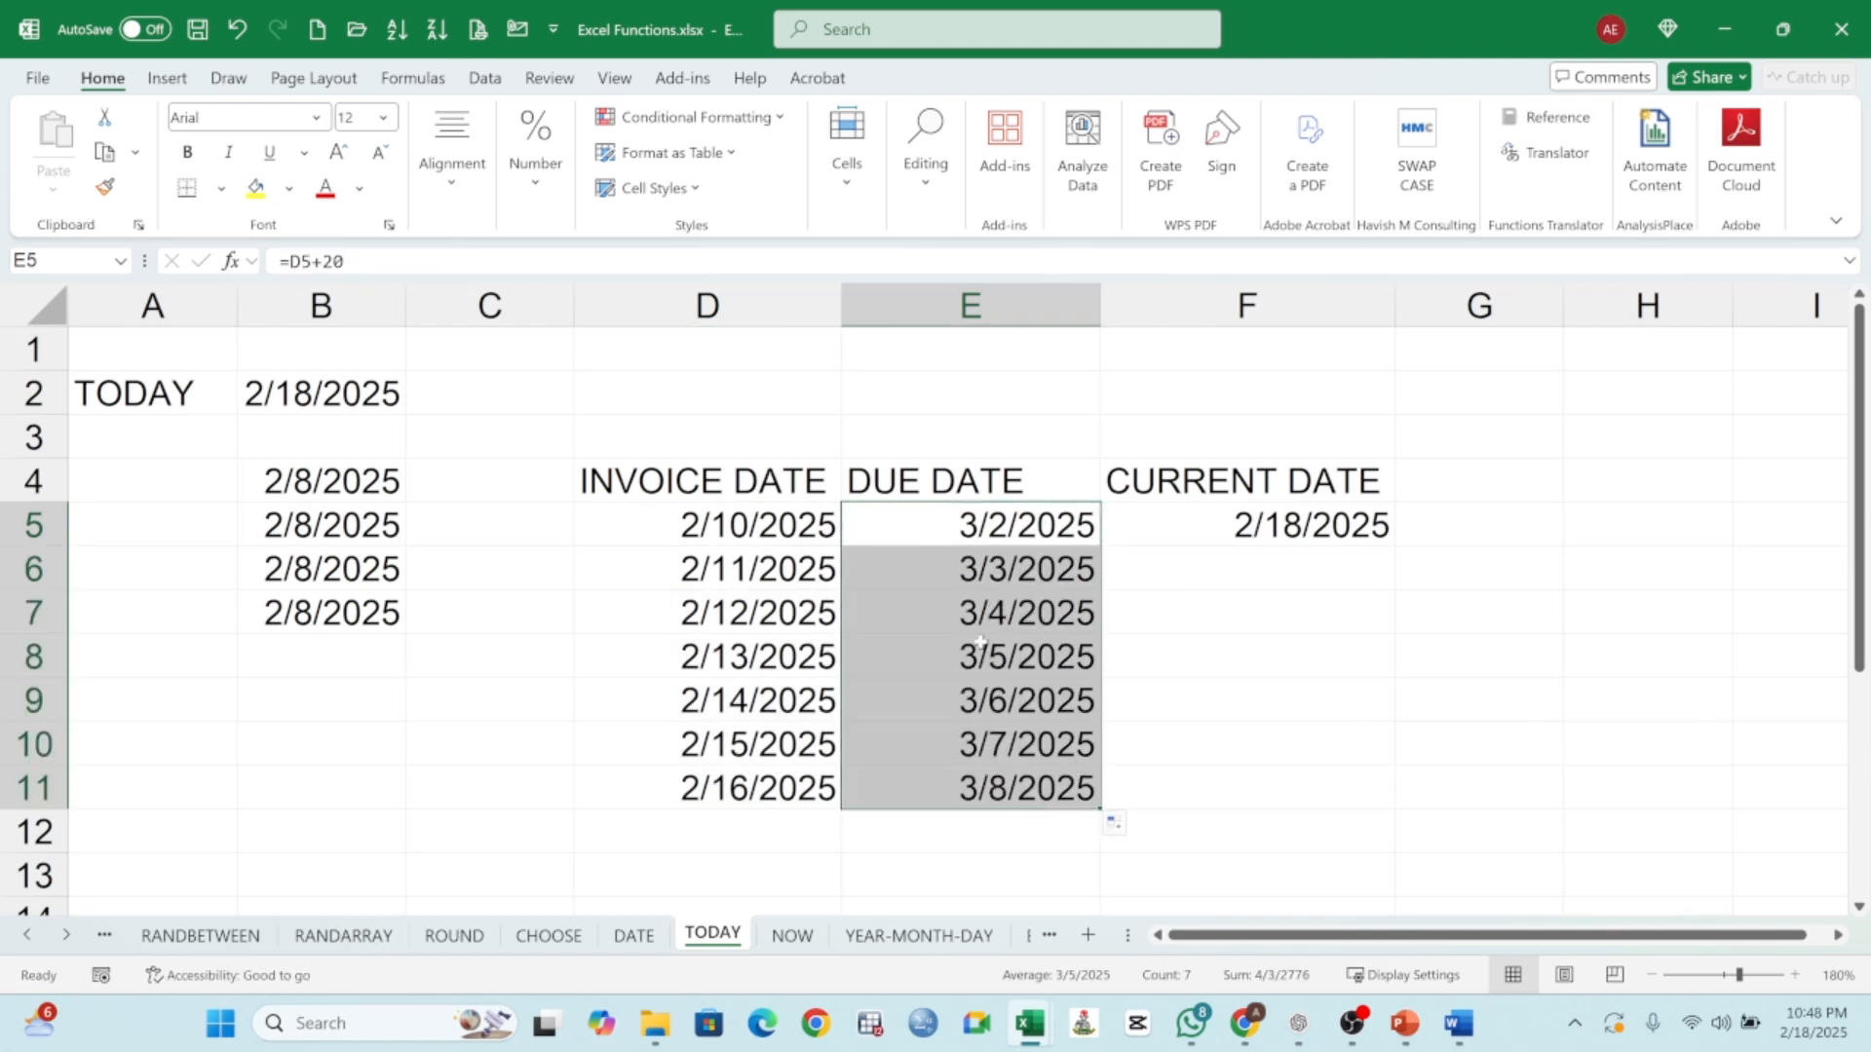
- Bold the headers in D4:F4 and fill the current date formula in F5 down through row 11
click(964, 698)
click(699, 690)
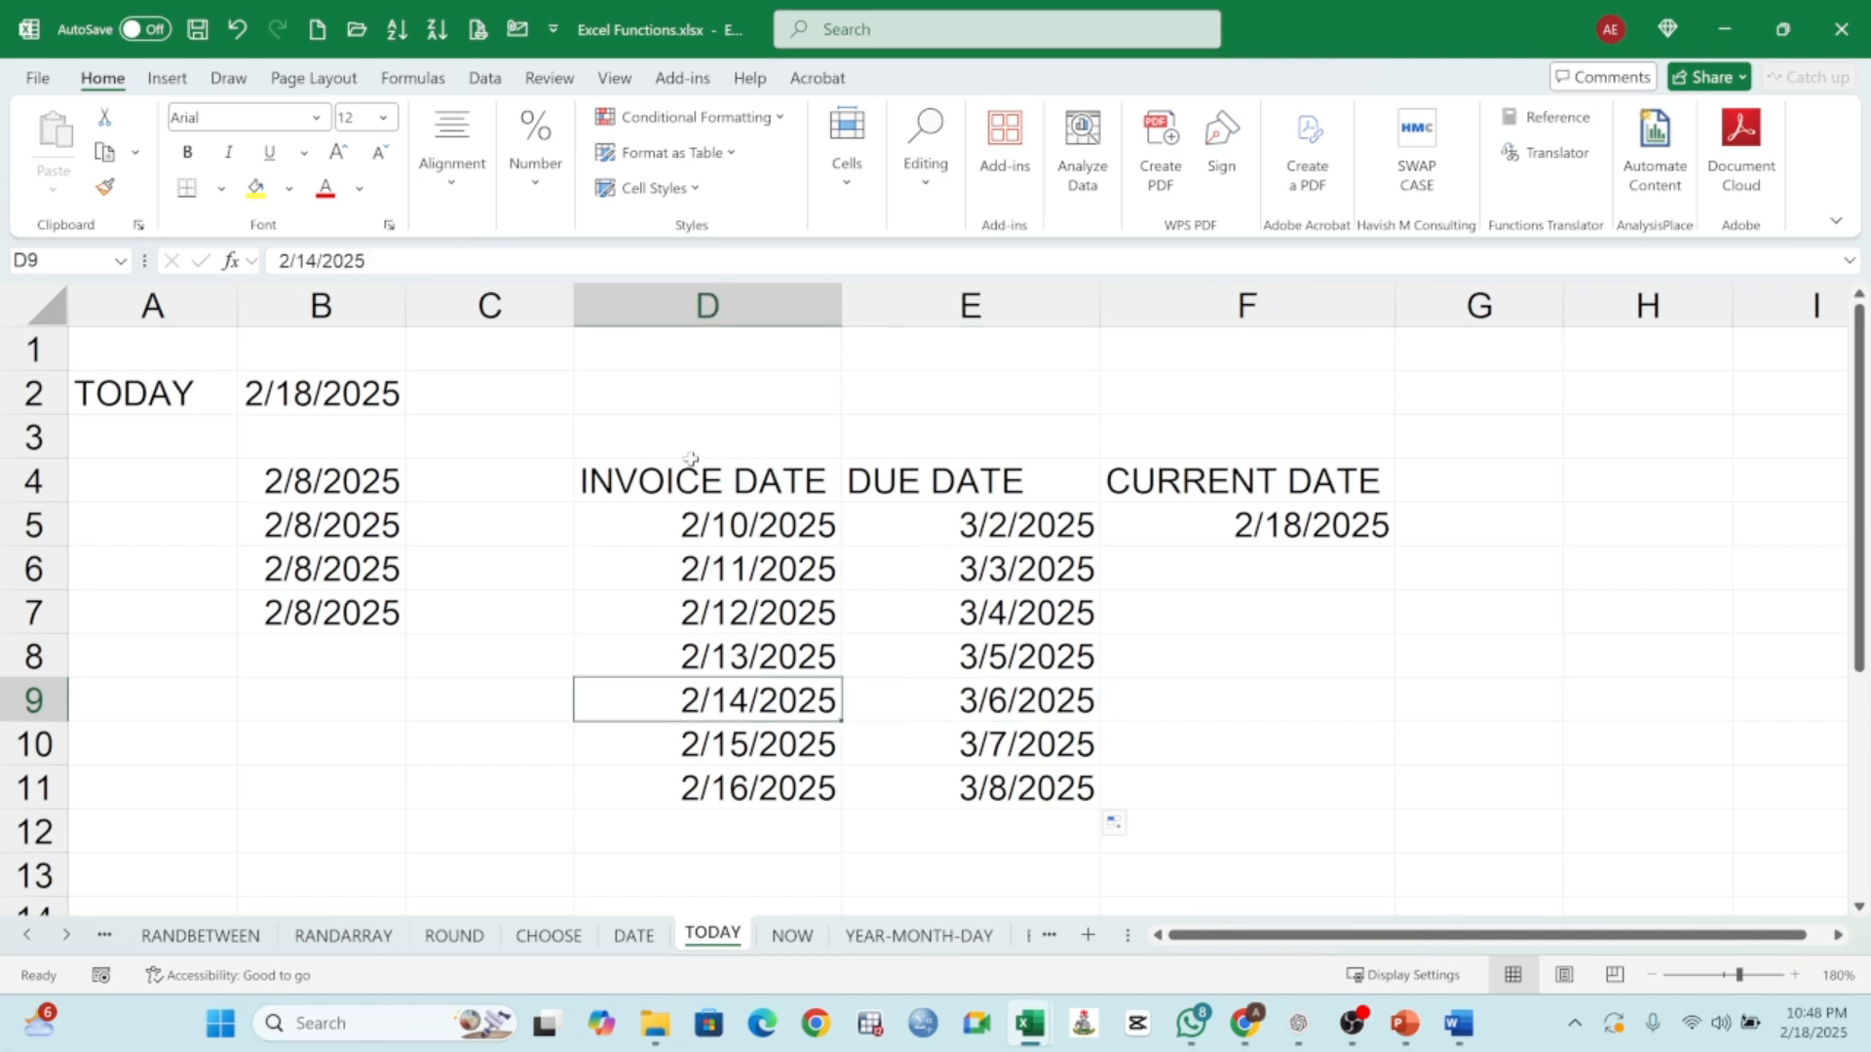
drag(694, 468, 1199, 475)
key(ctrl+b)
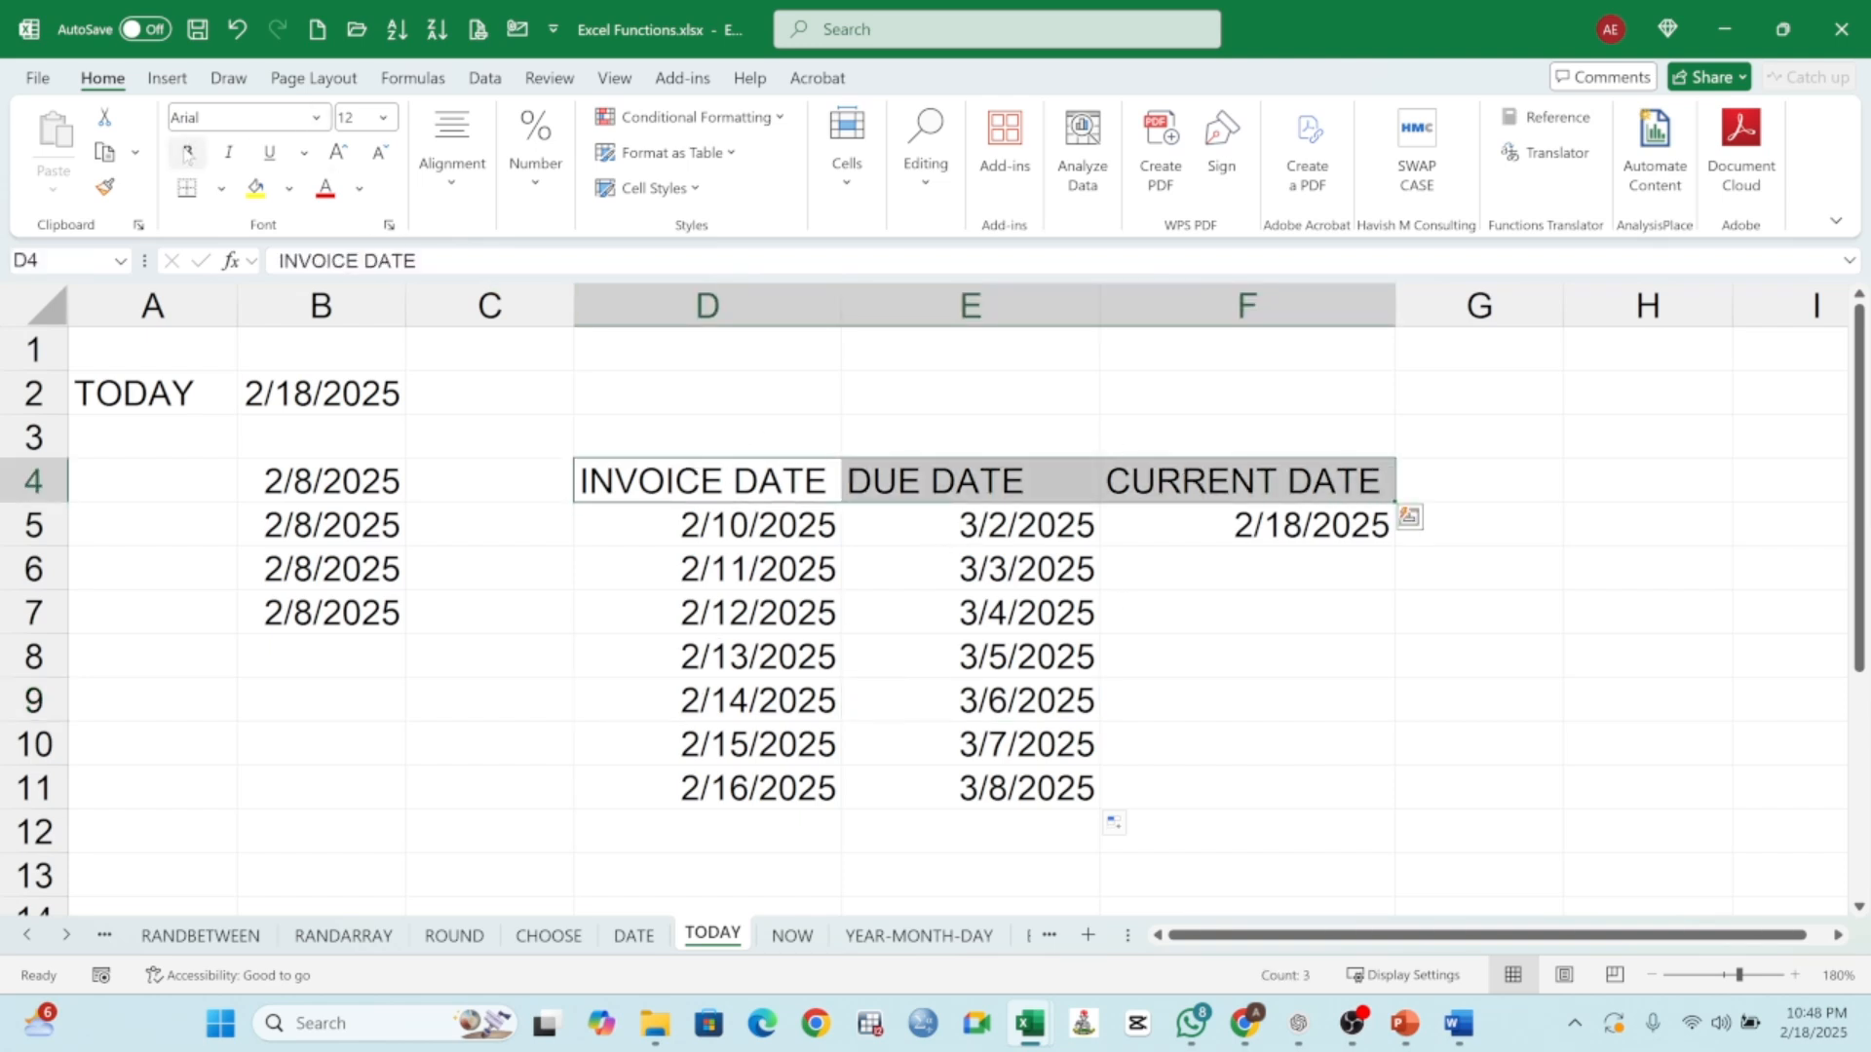
click(1293, 524)
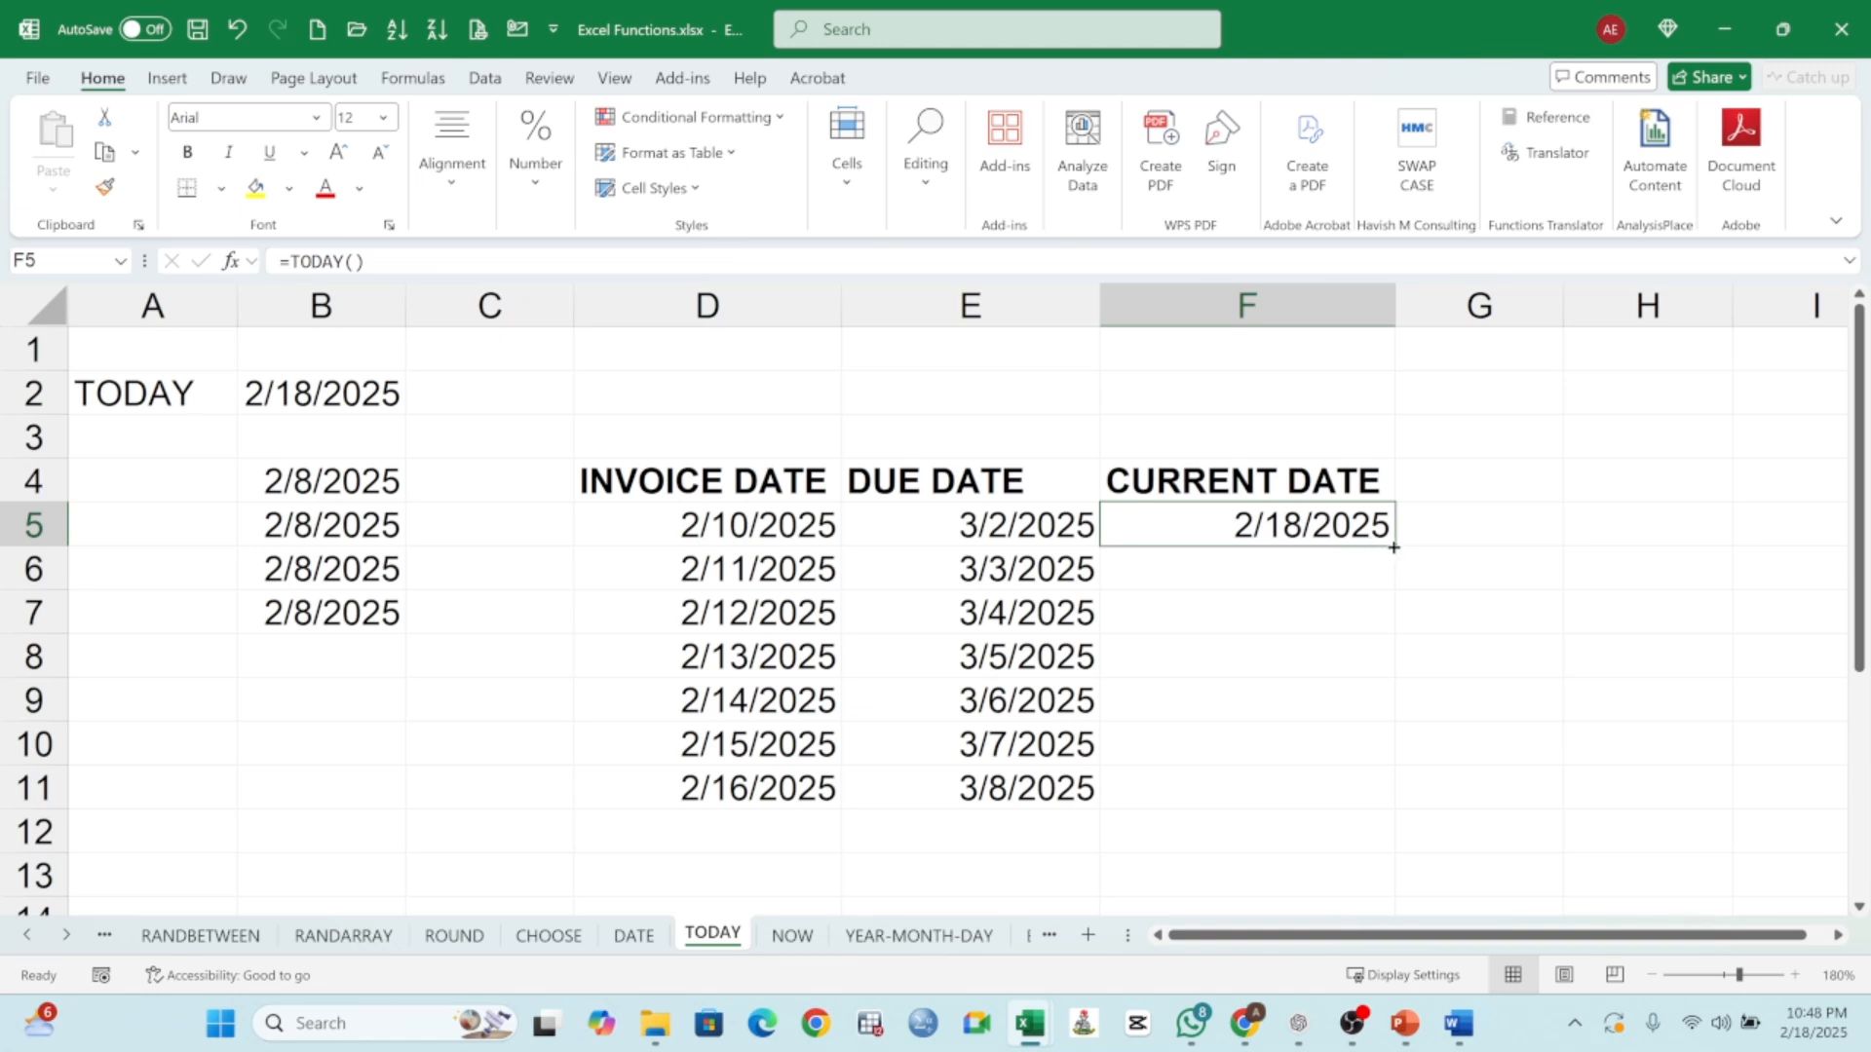
drag(1393, 546, 1355, 801)
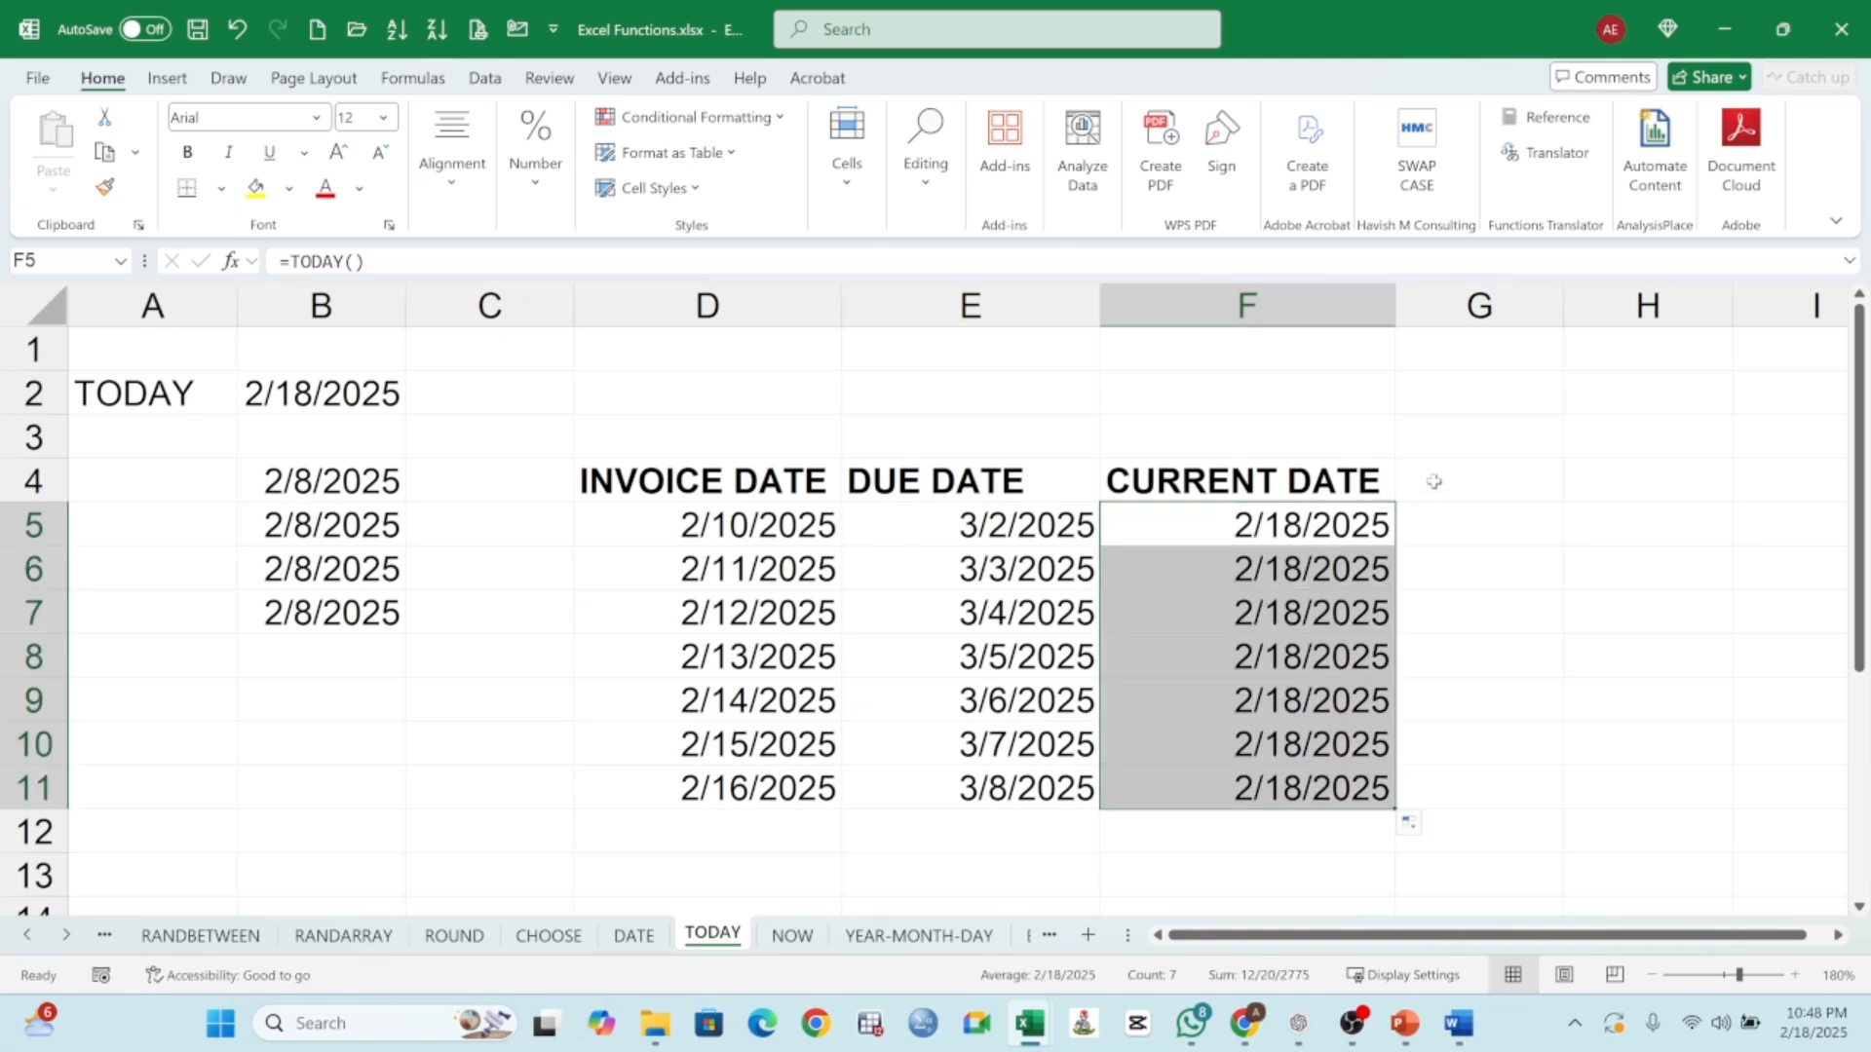
- Calculate the days elapsed since the invoice date in cell G5 with =F5-D5
click(1495, 537)
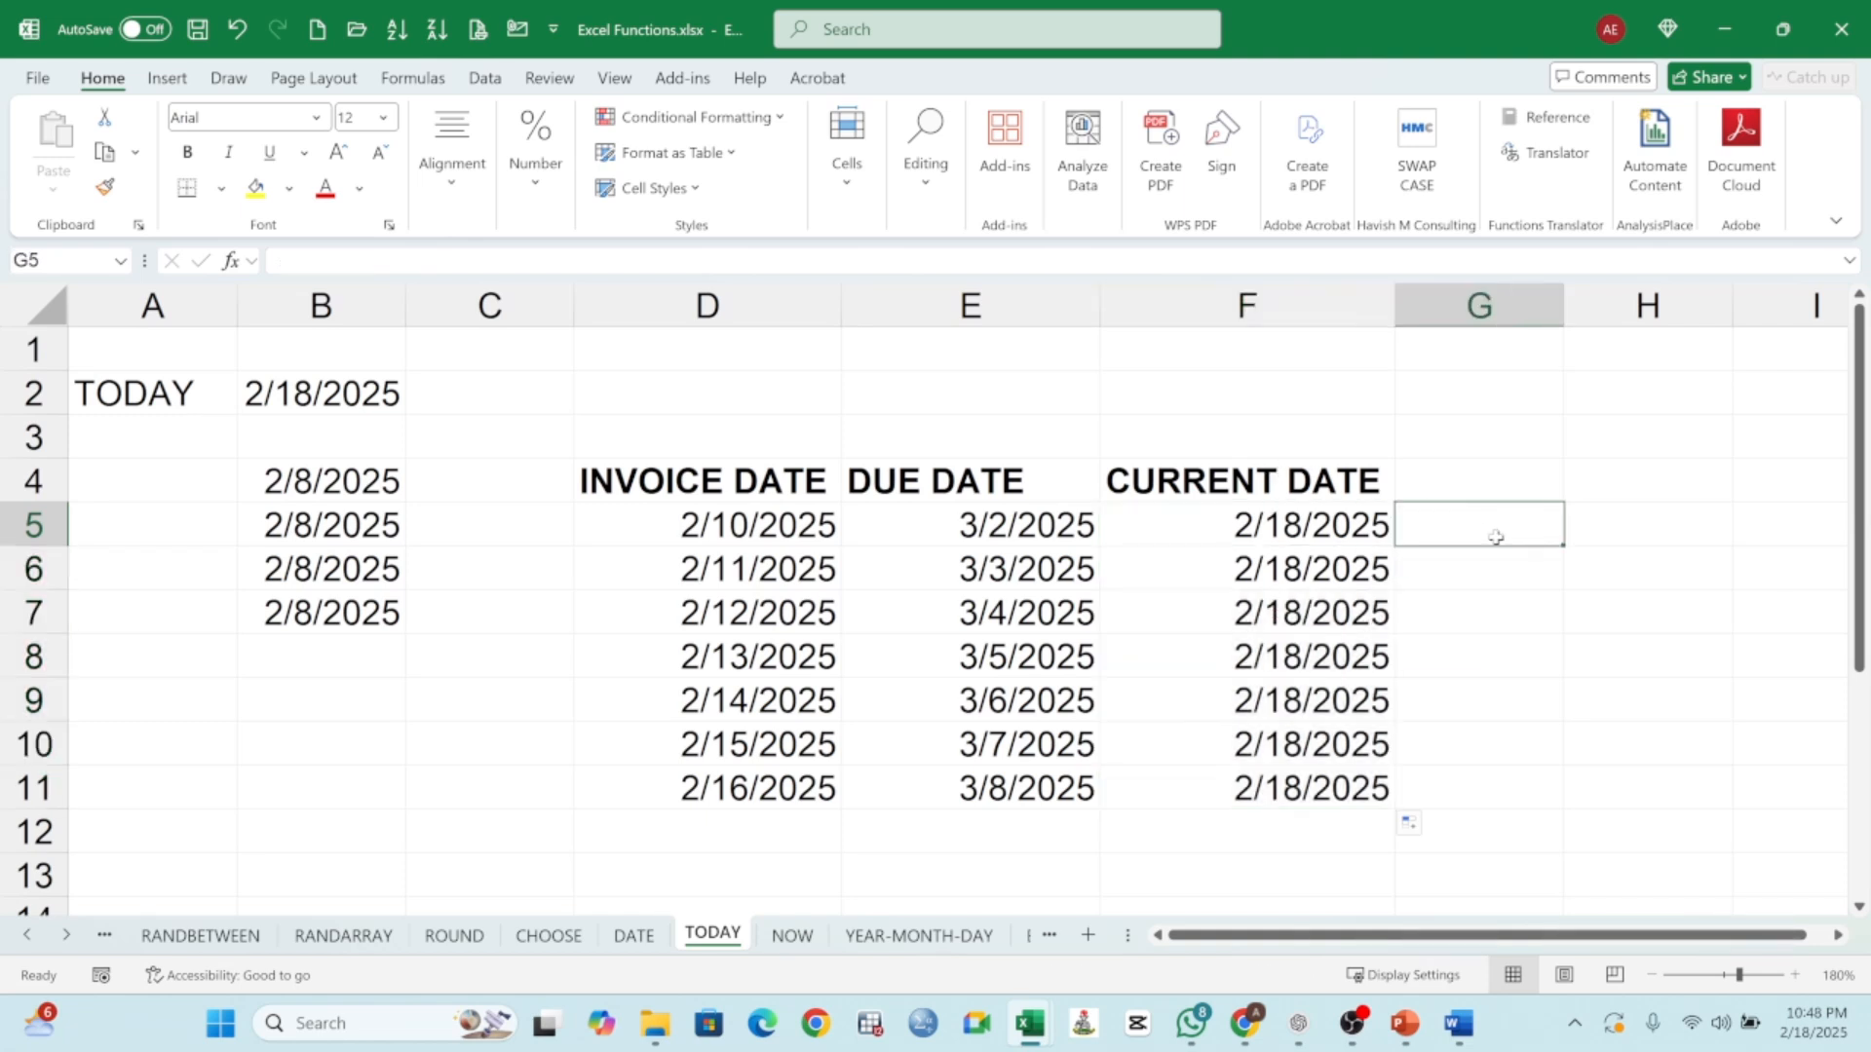
text(=)
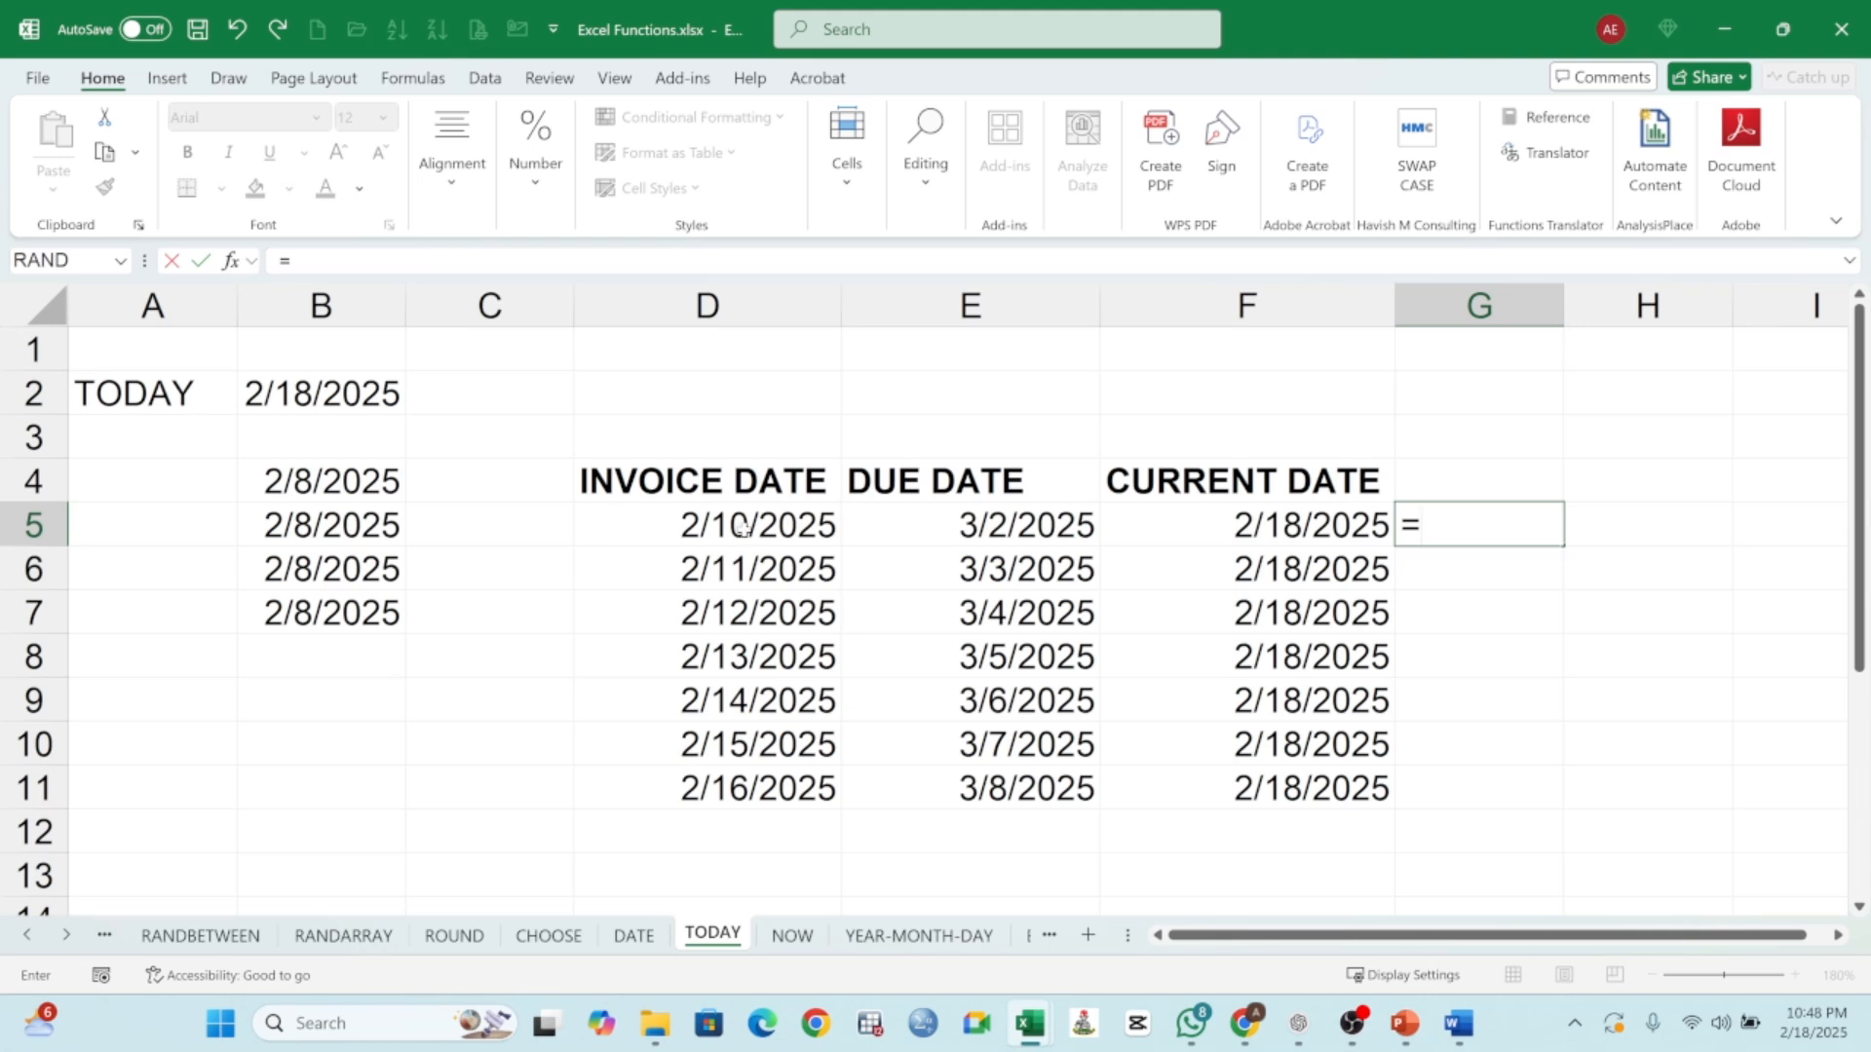
click(1256, 525)
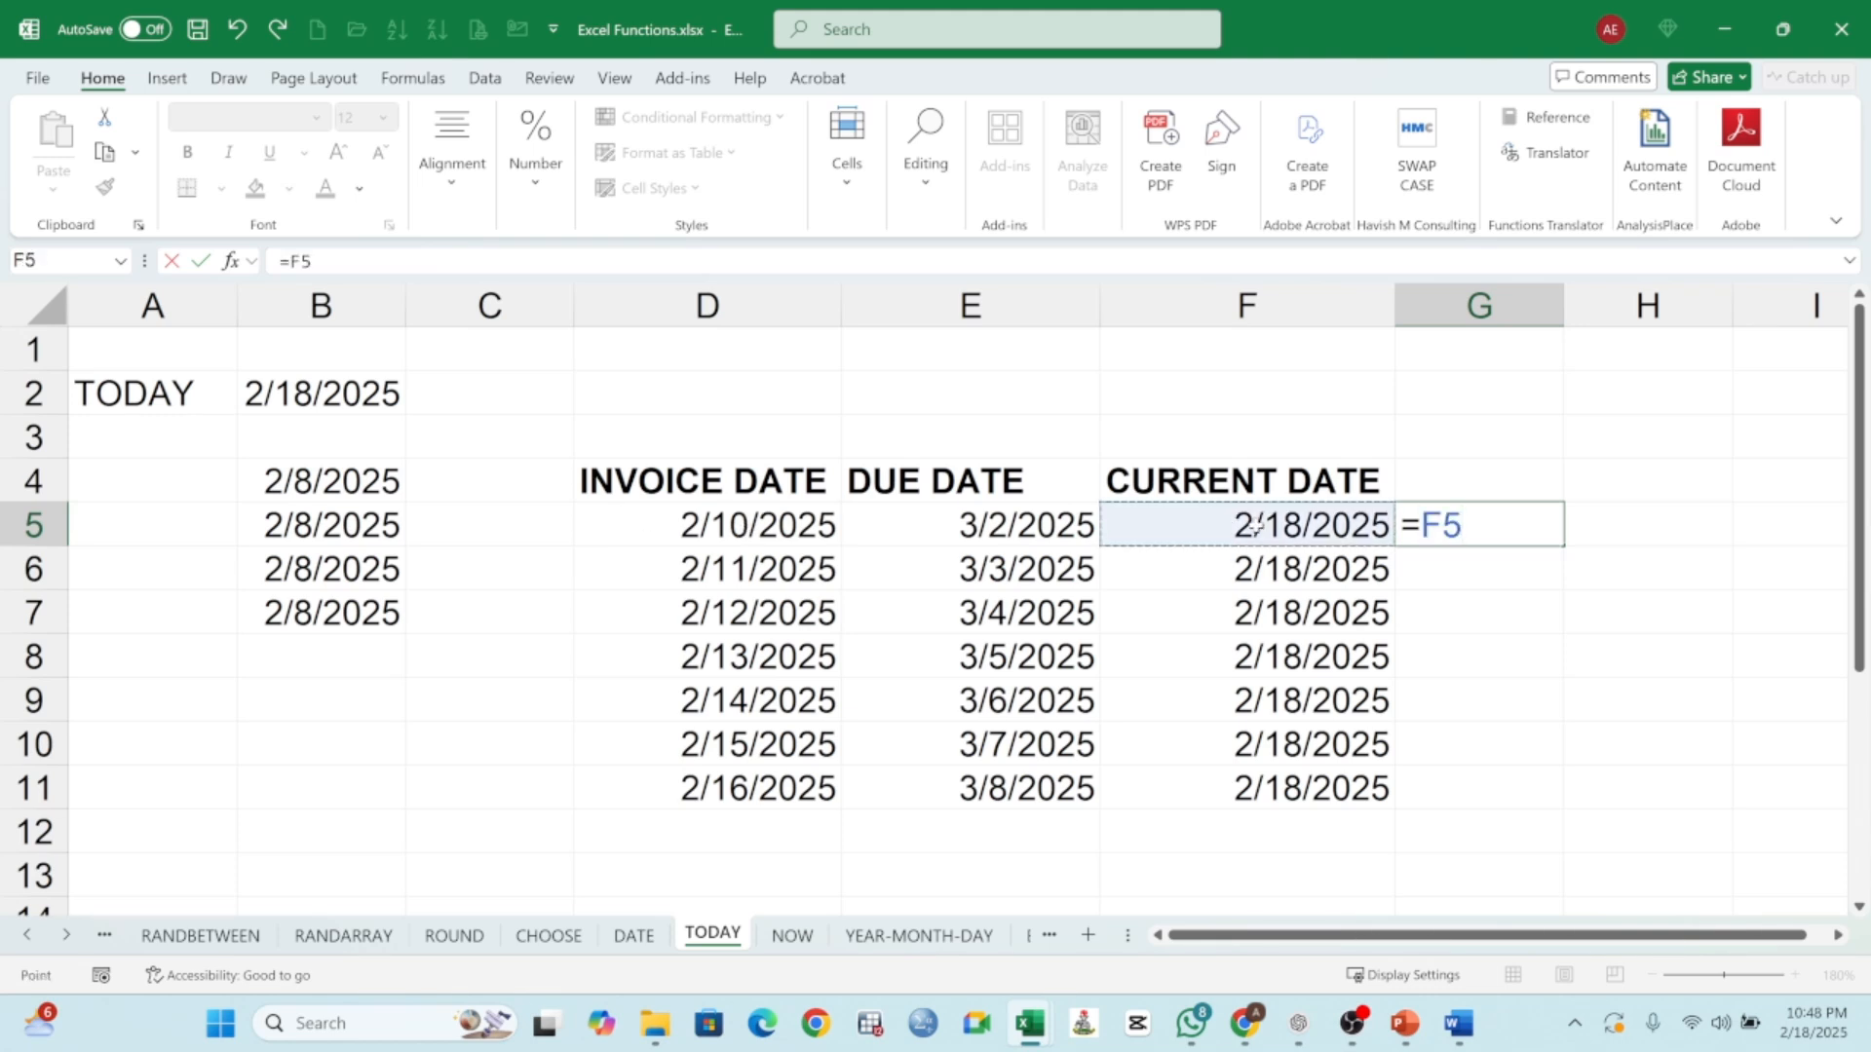
text(-)
click(762, 532)
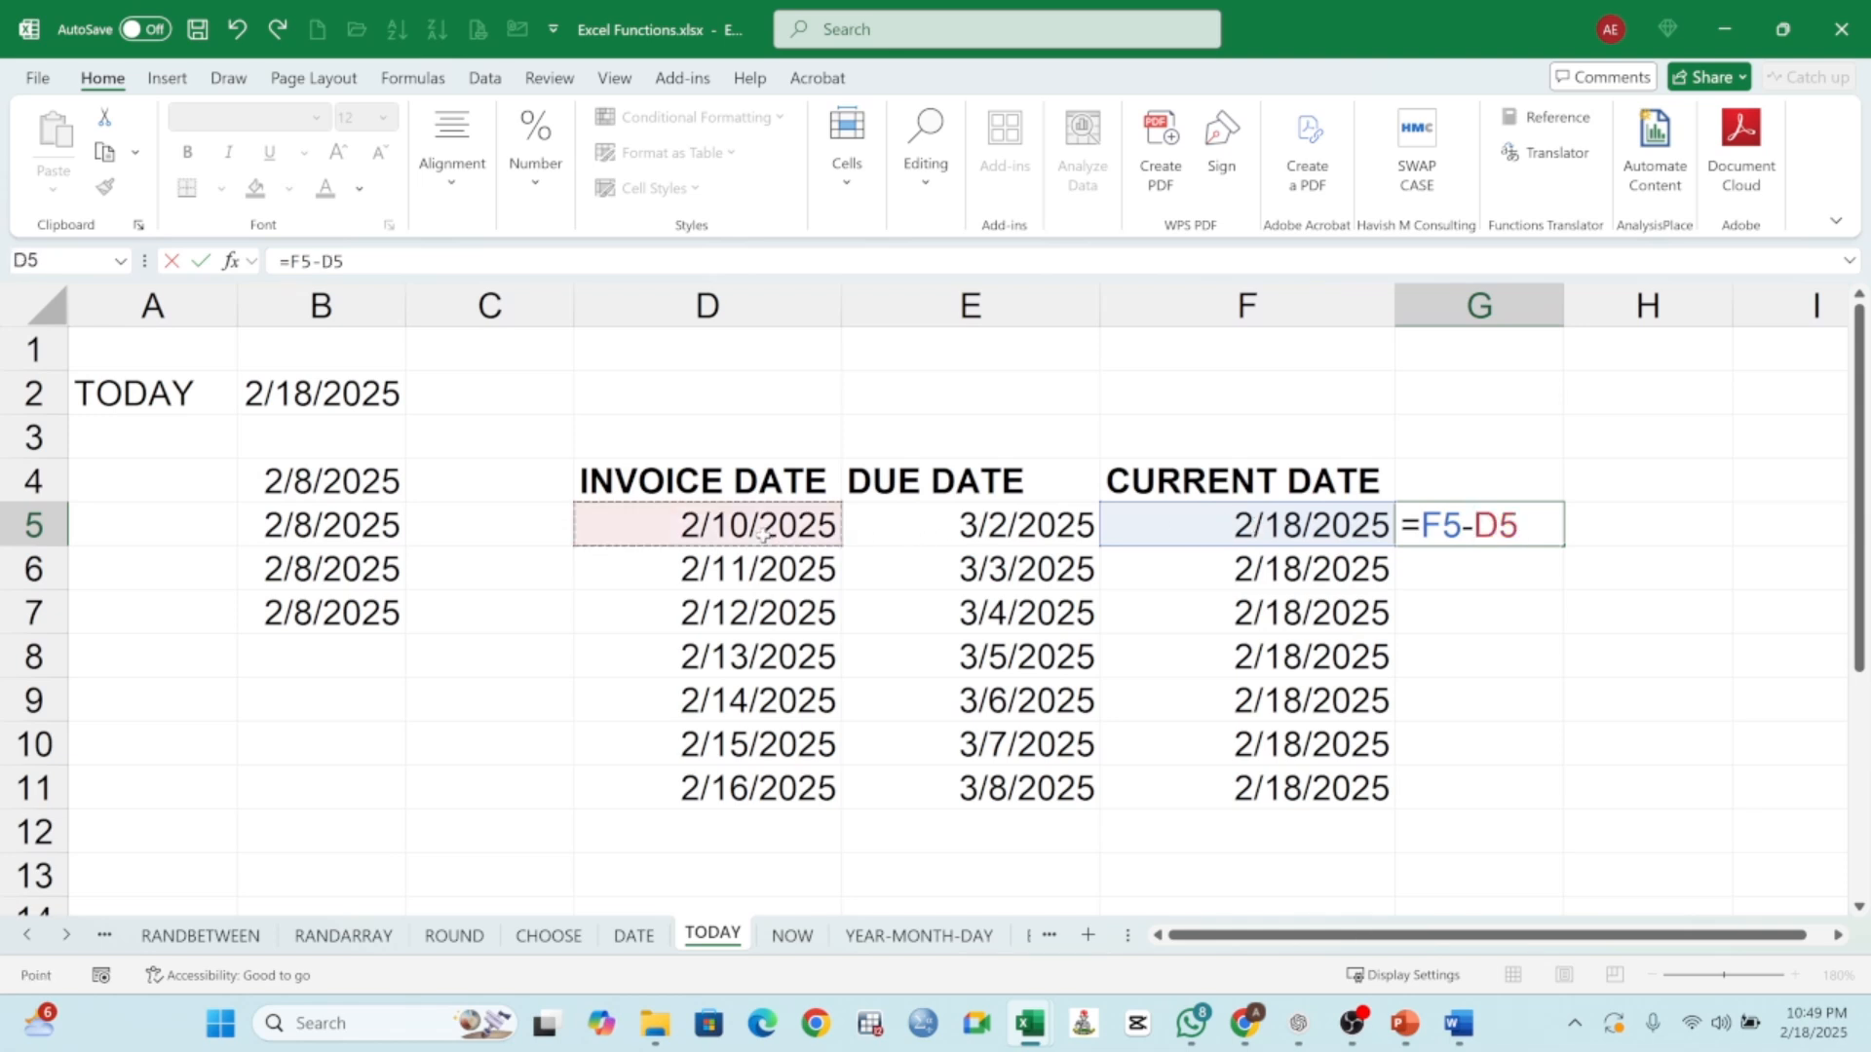
key(Return)
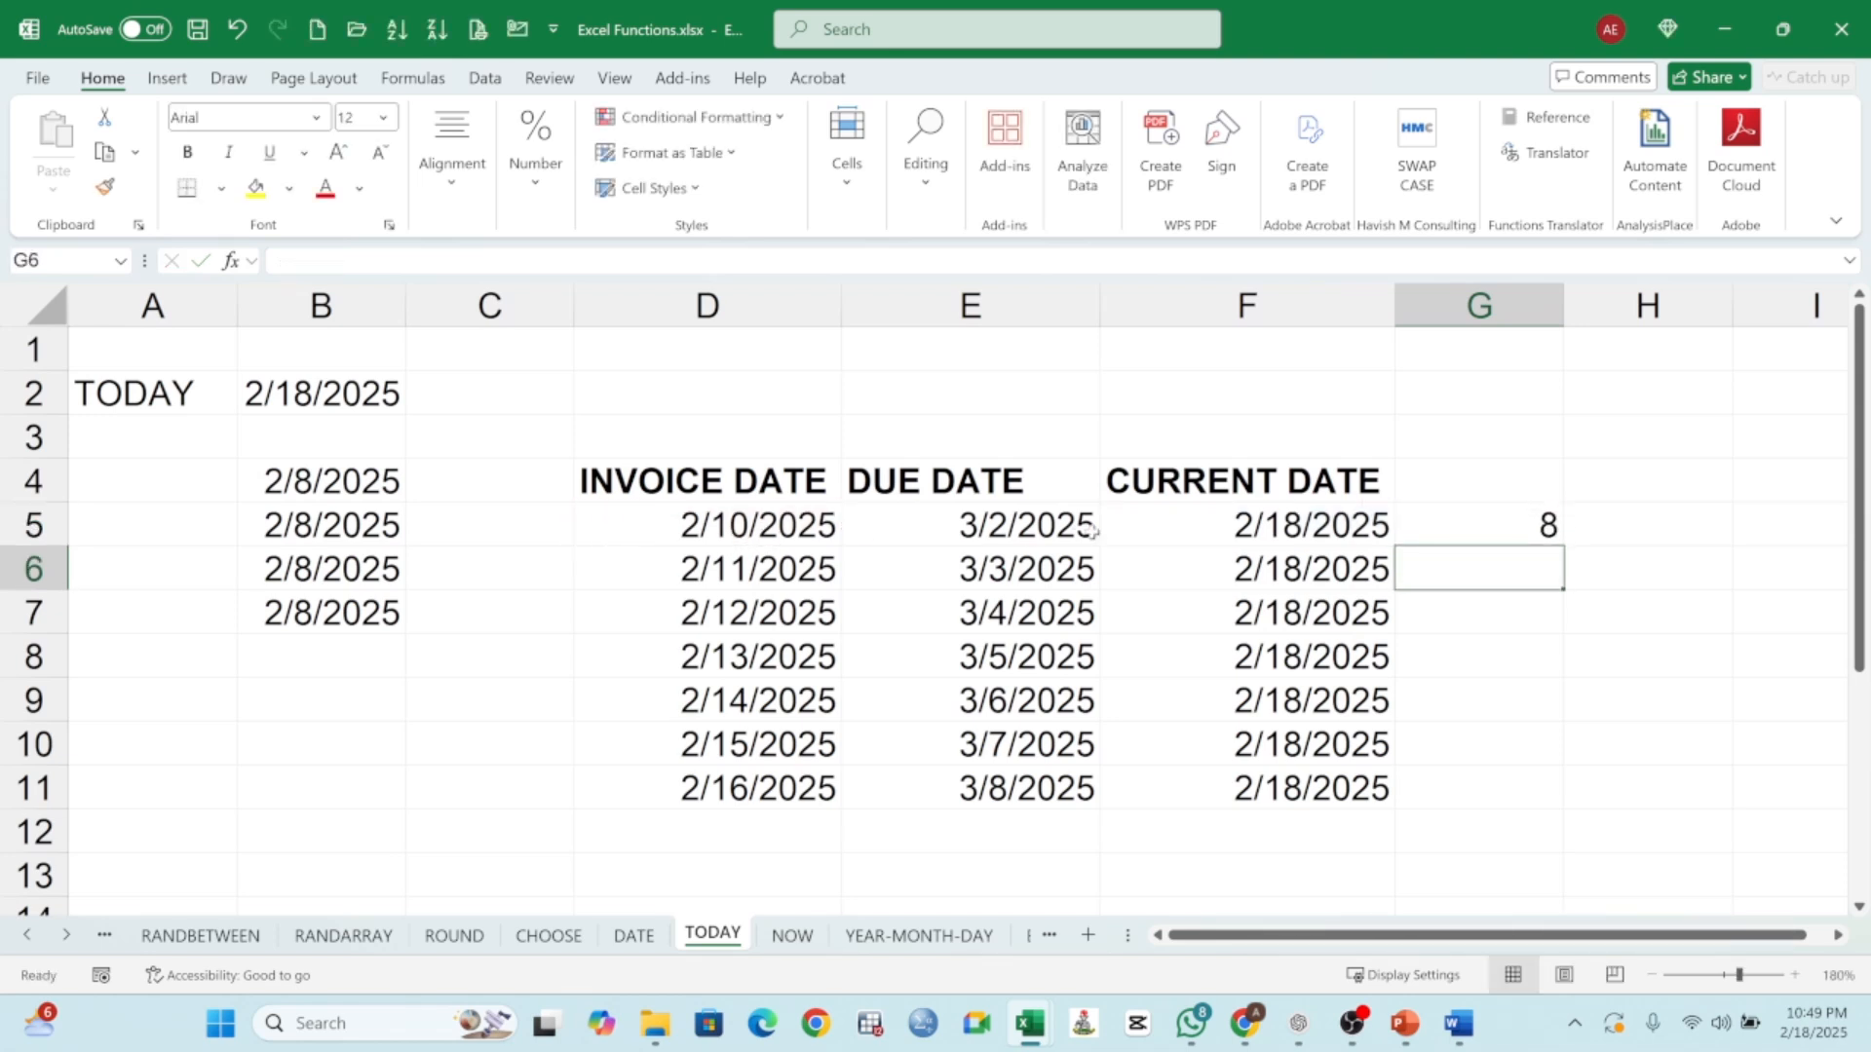
- Examine the day difference formula in G5 and the due date formulas in E5 through E7
click(1489, 526)
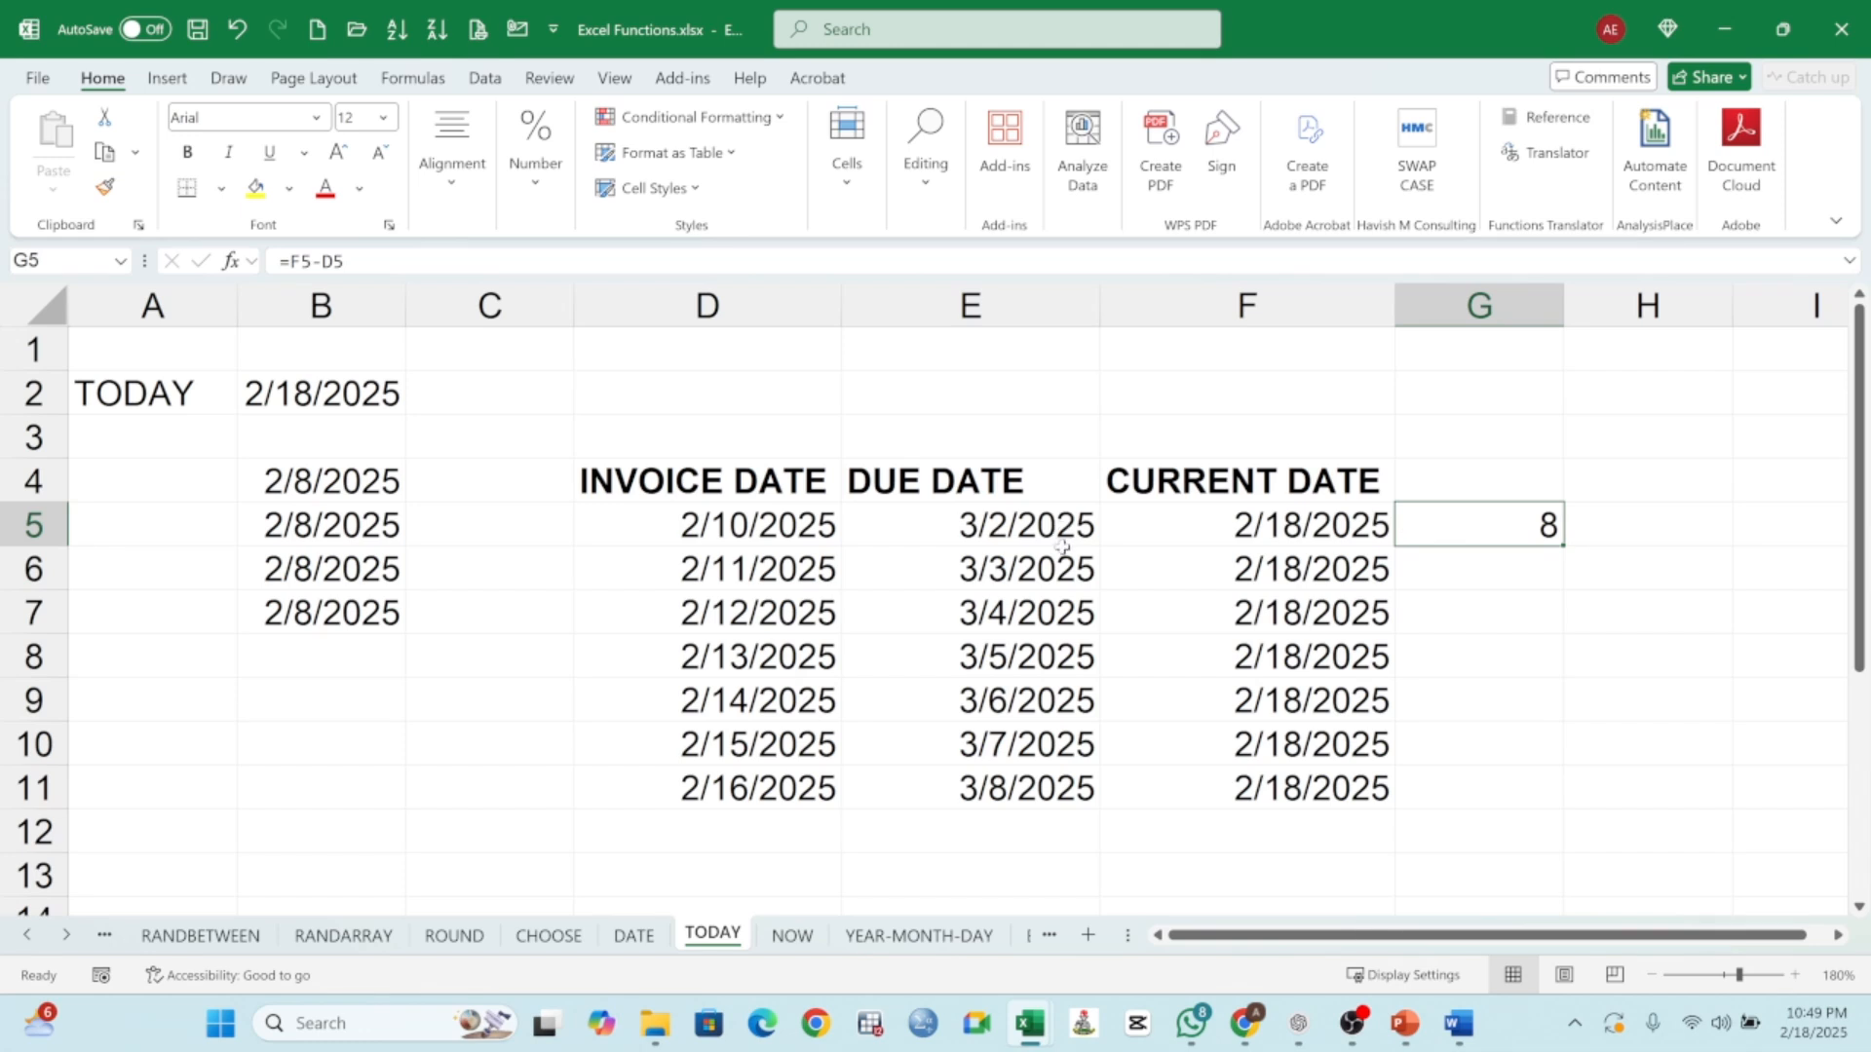
click(1025, 526)
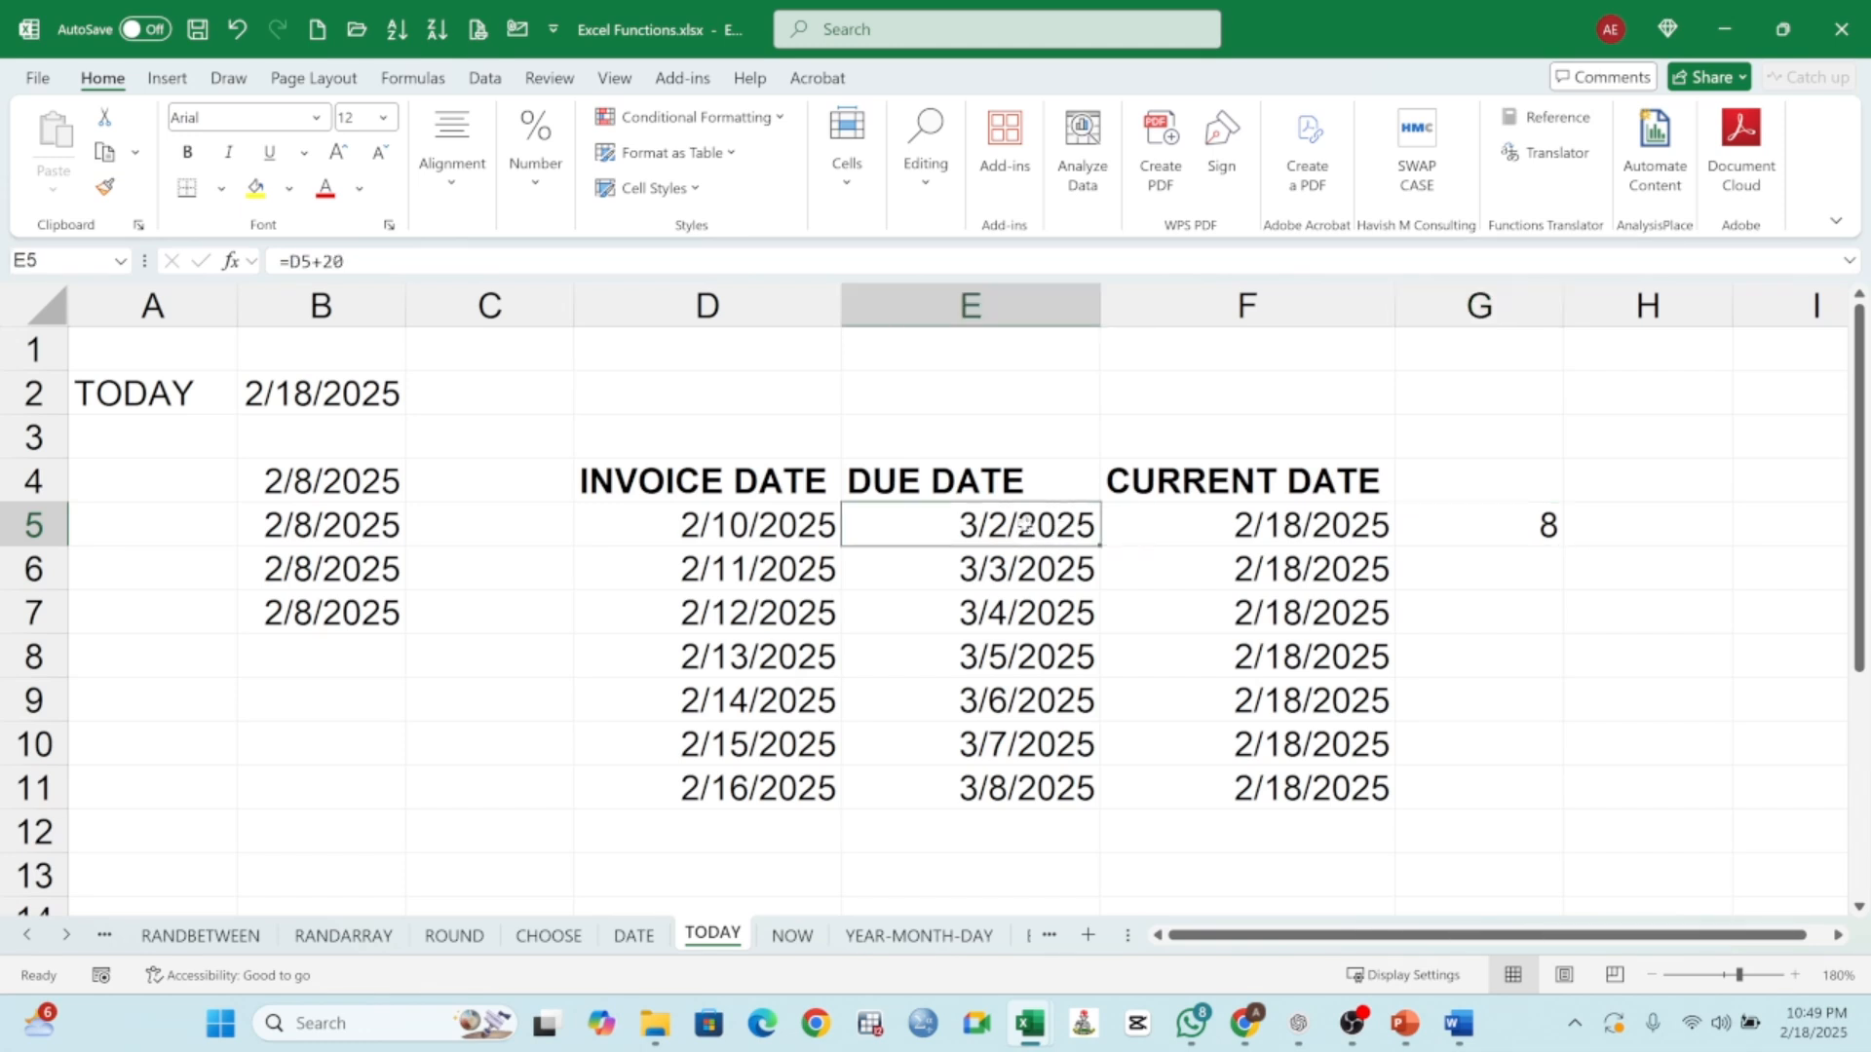
click(1028, 571)
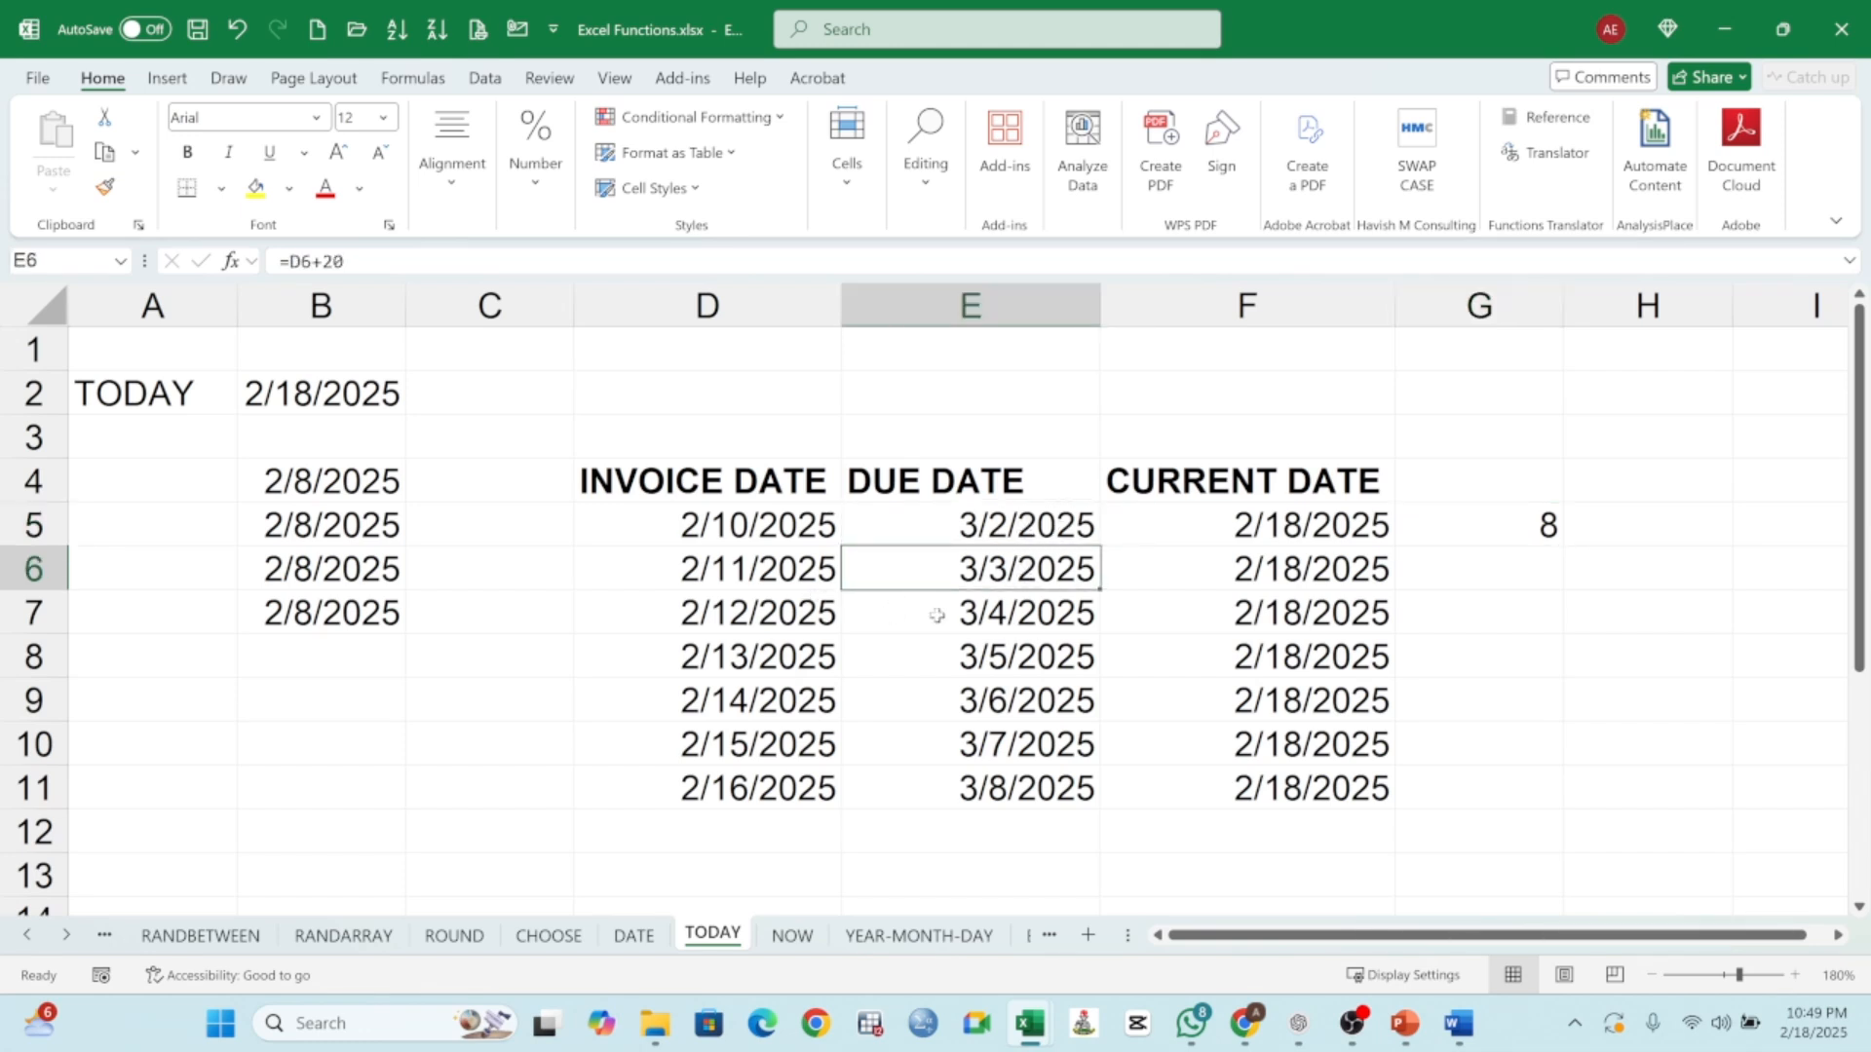
click(1042, 616)
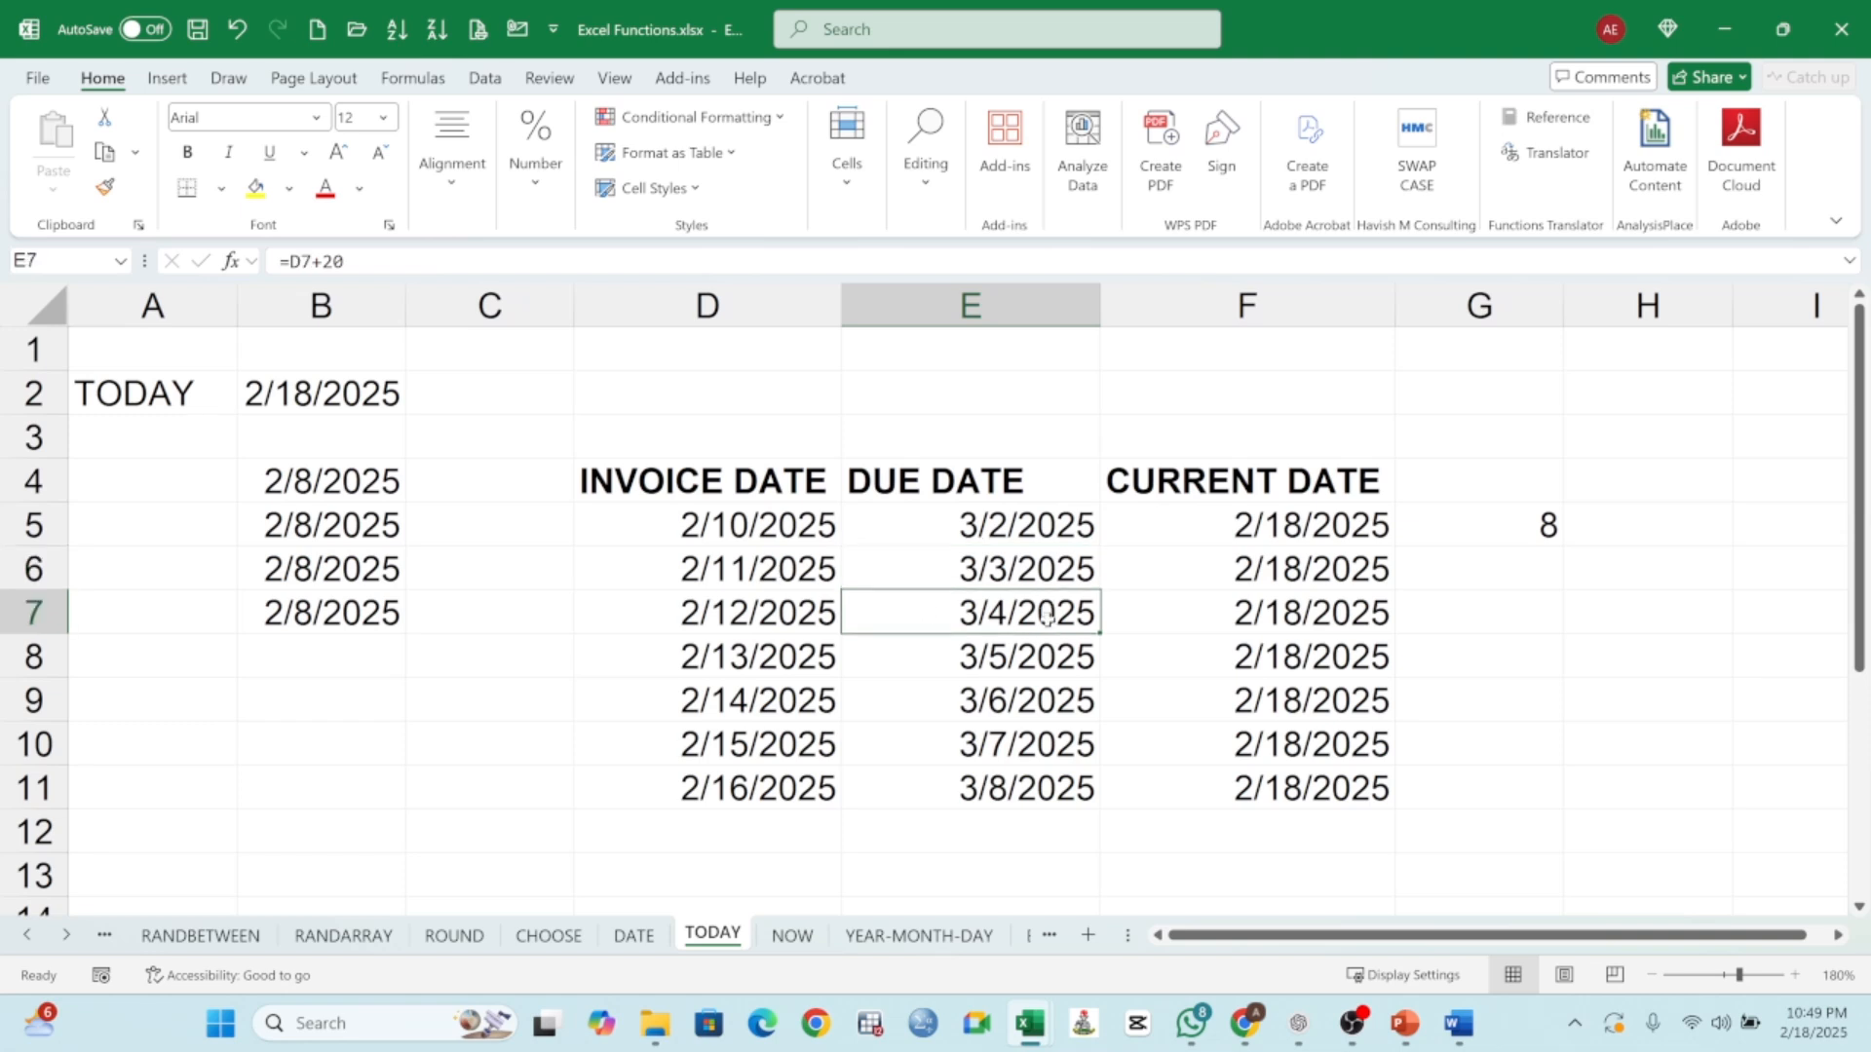
click(1026, 532)
double_click(1025, 531)
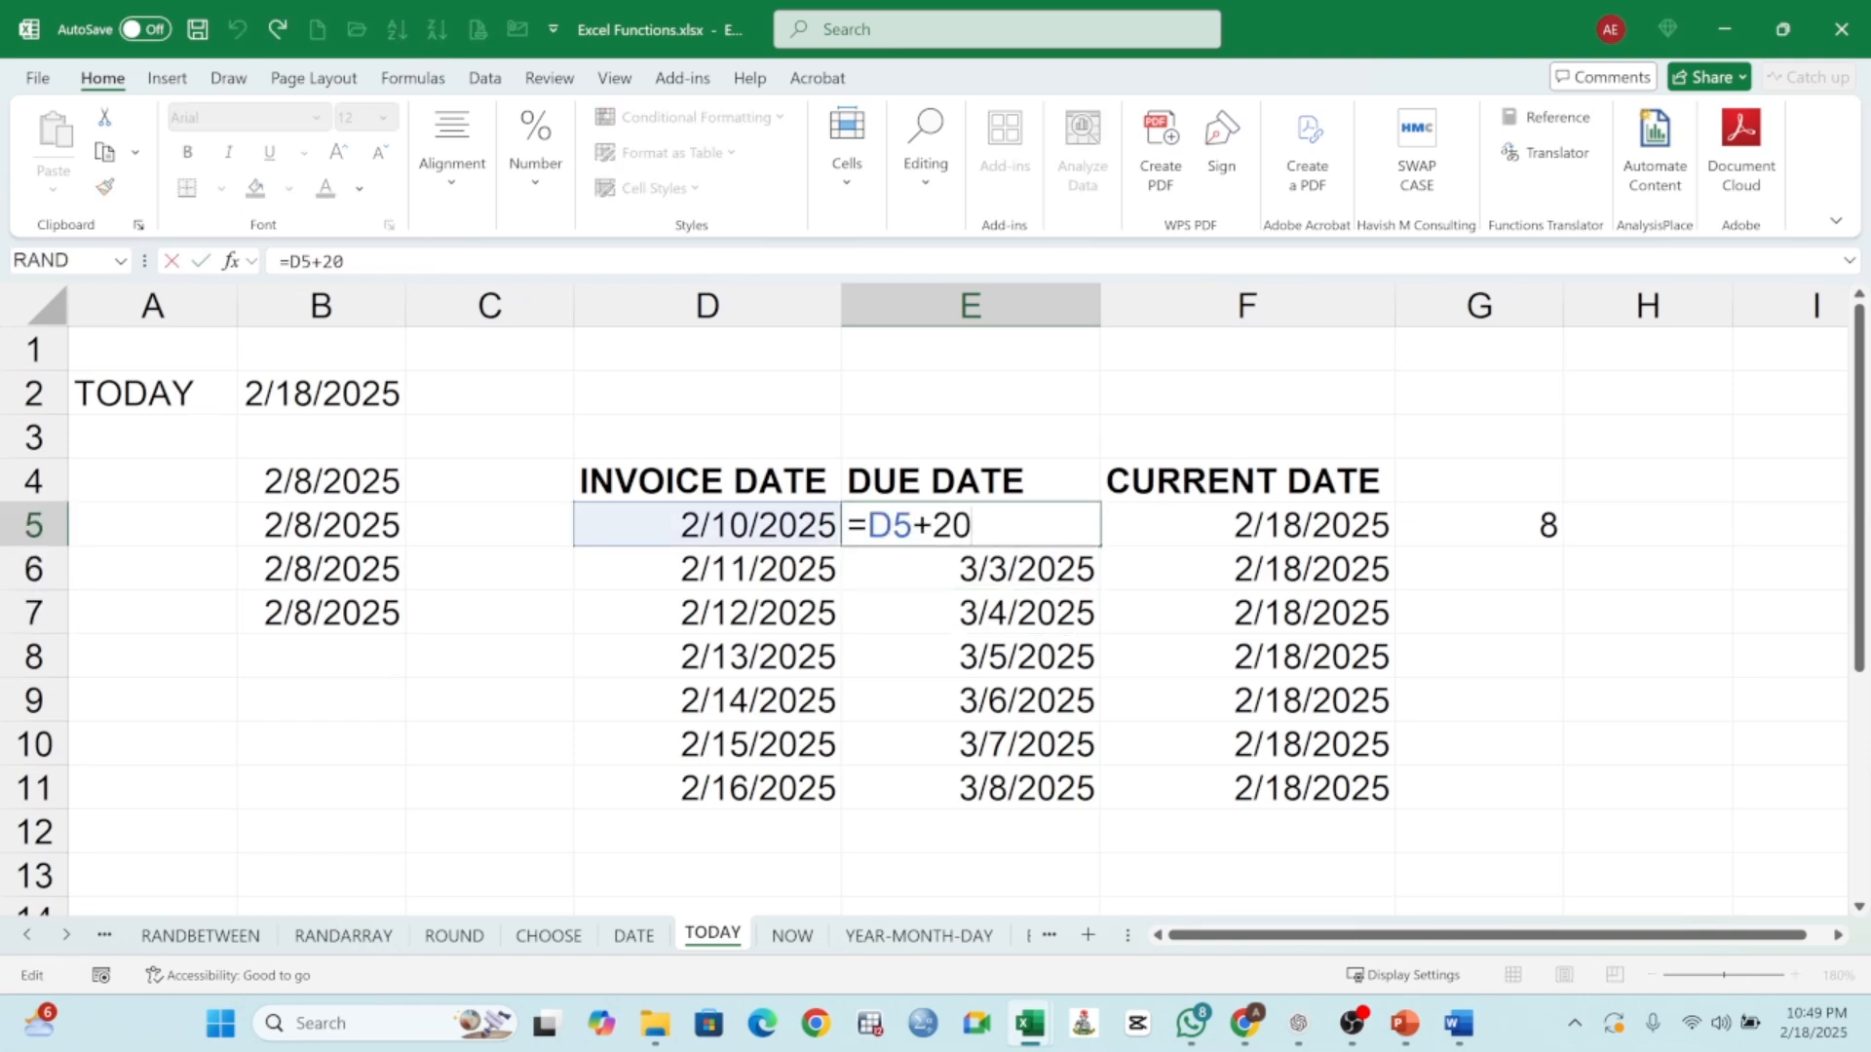
key(Return)
- Fill the day difference formula in G5 down through row 11
click(1328, 523)
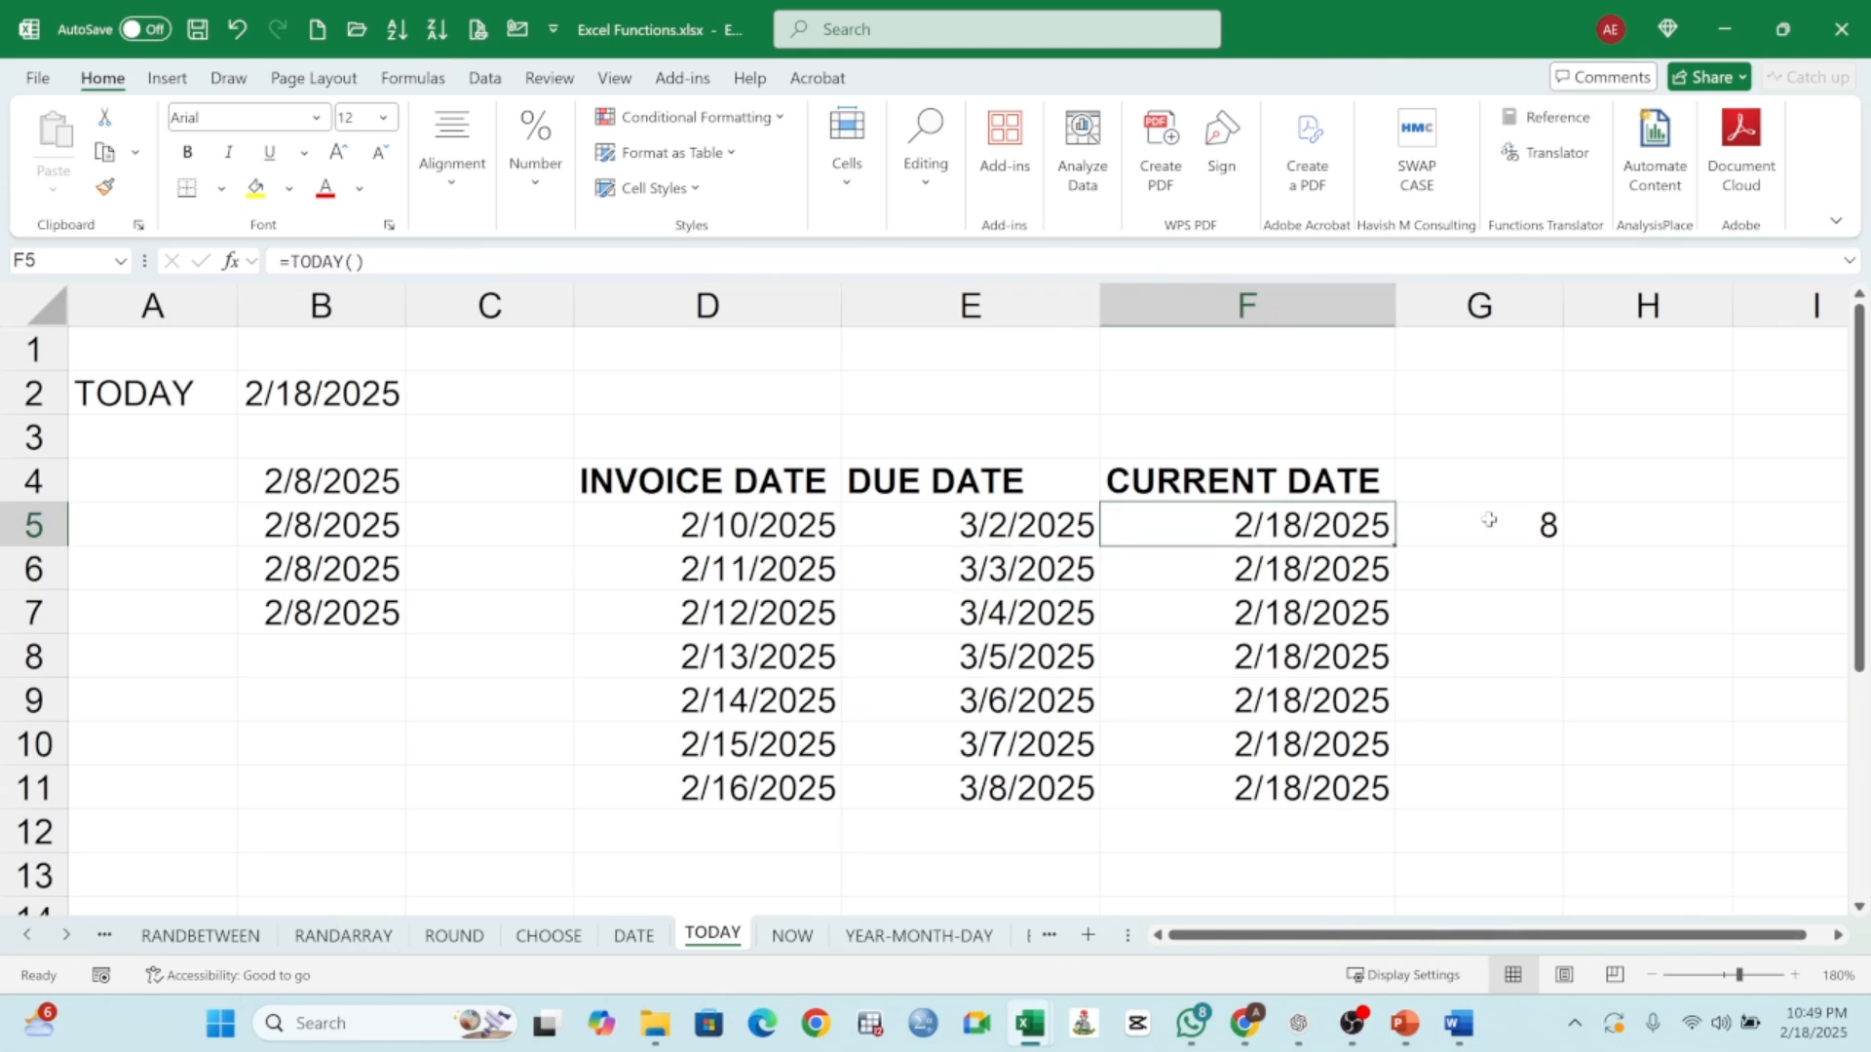
click(1489, 520)
drag(1564, 543, 1546, 793)
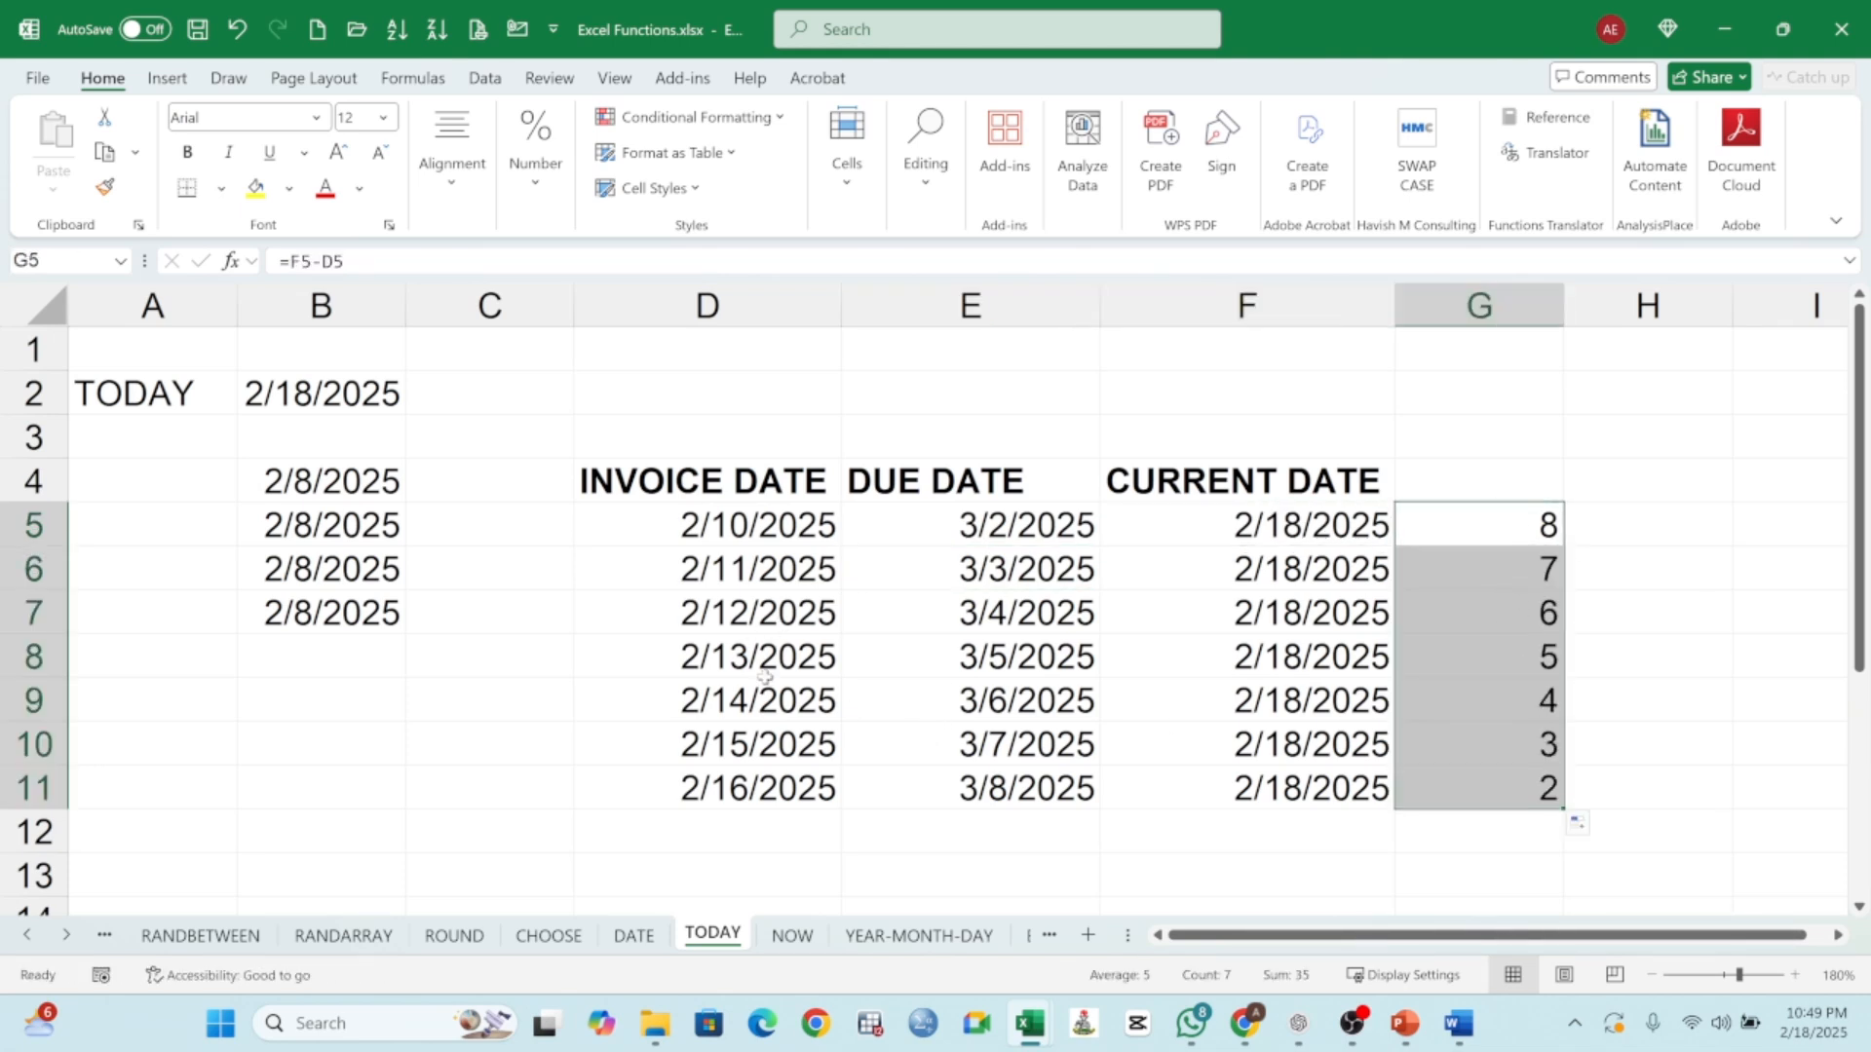
- Review the invoice and due dates in row 11, then inspect the formula in G5 and the day counts in G5:G11
click(728, 789)
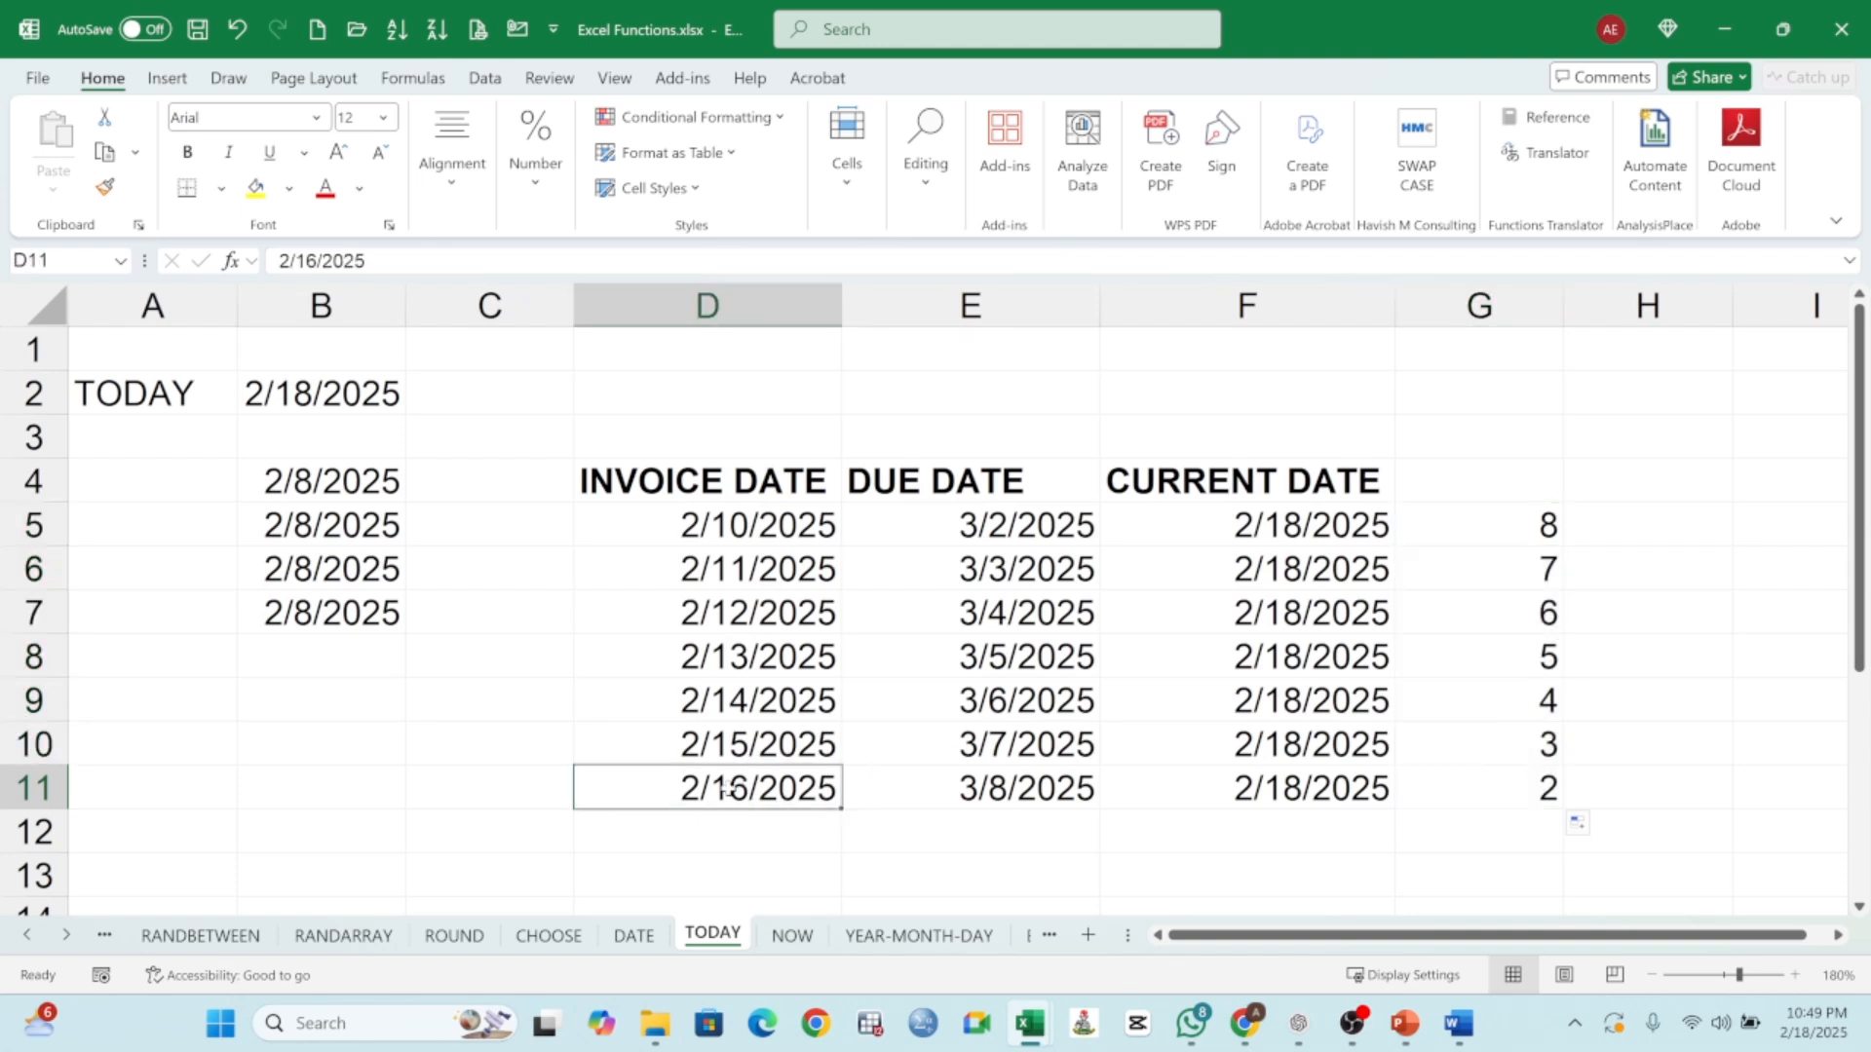
click(1027, 787)
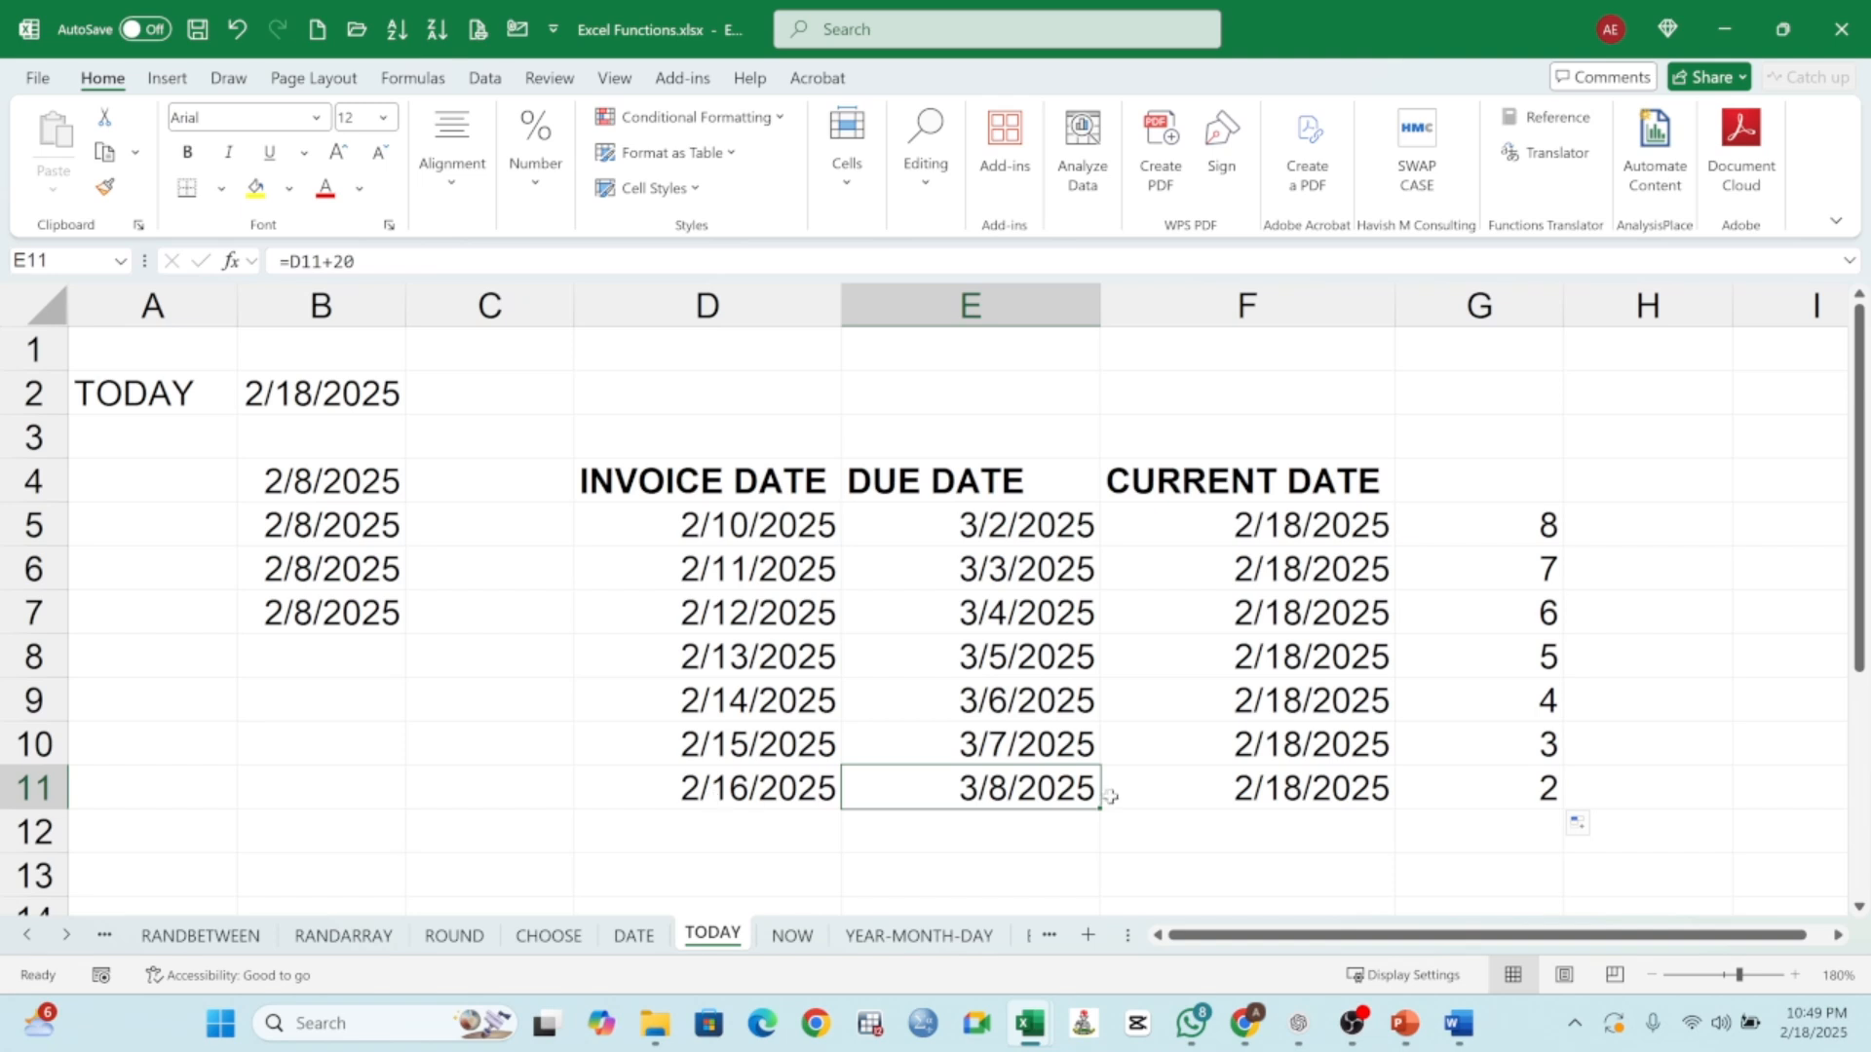
double_click(1532, 529)
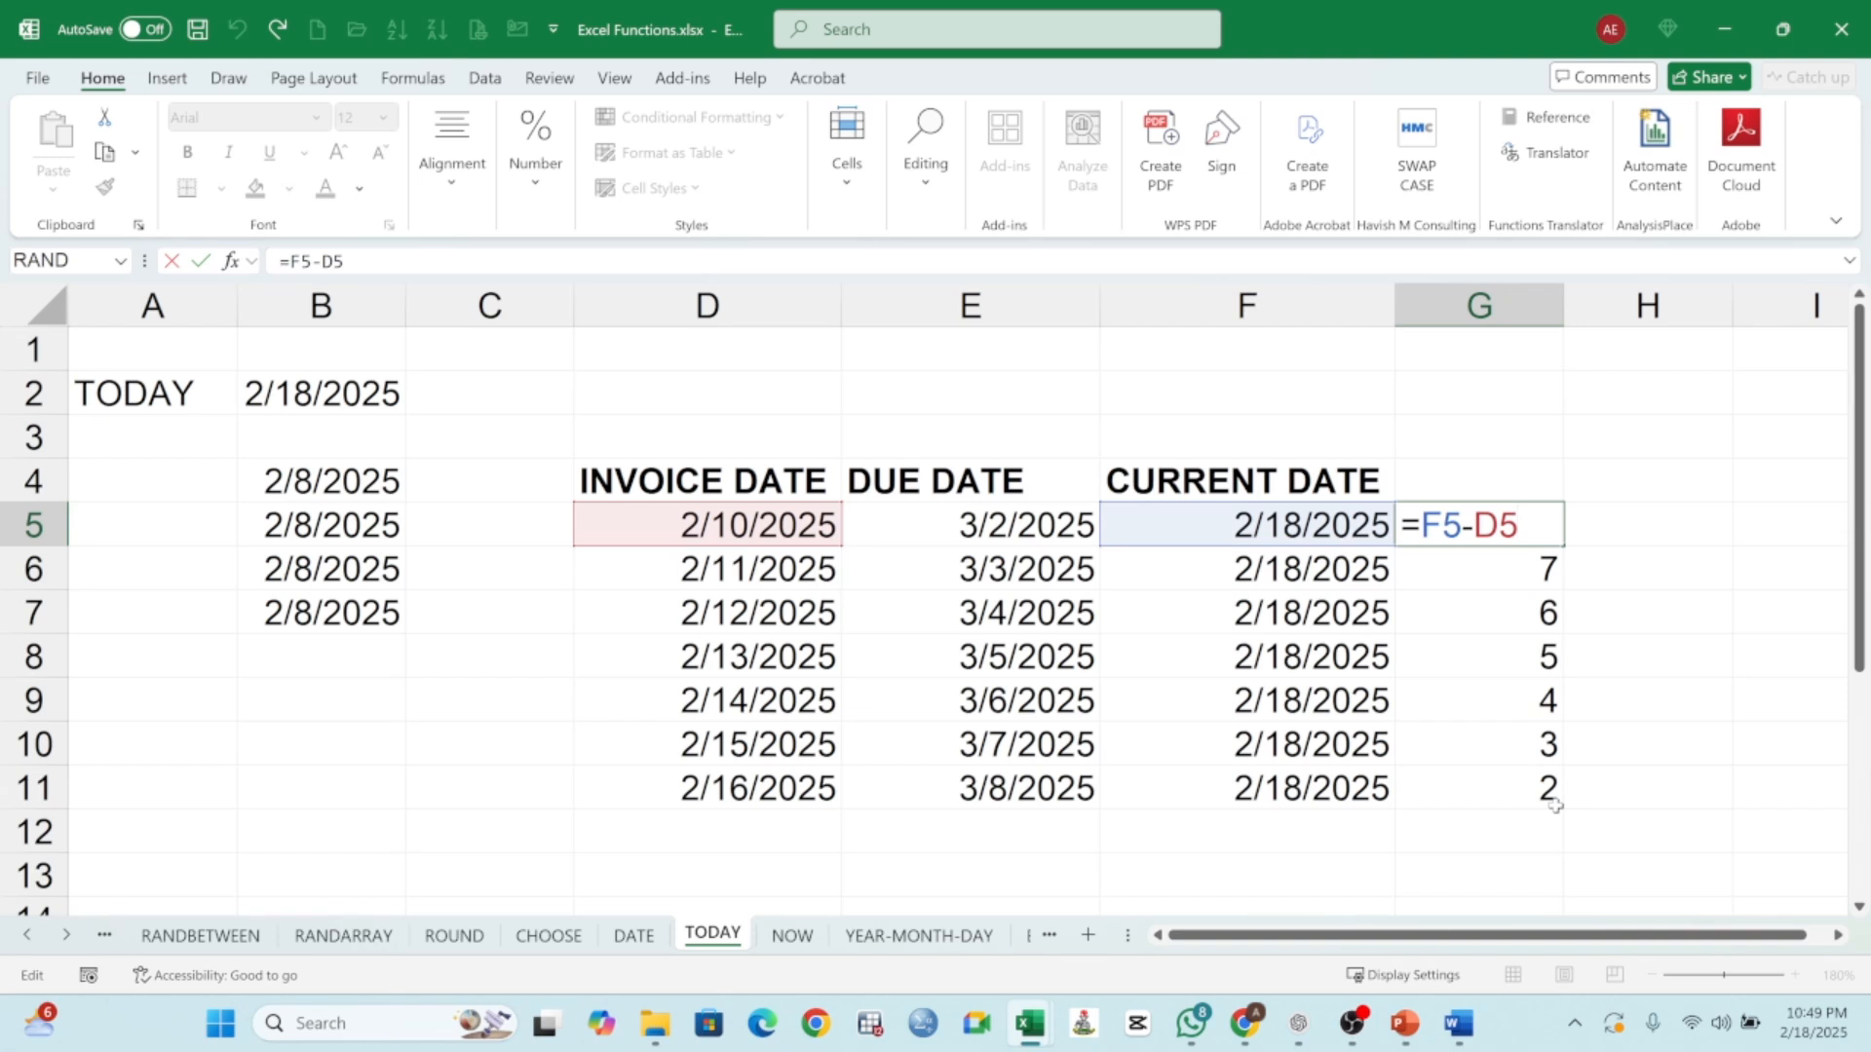
key(Return)
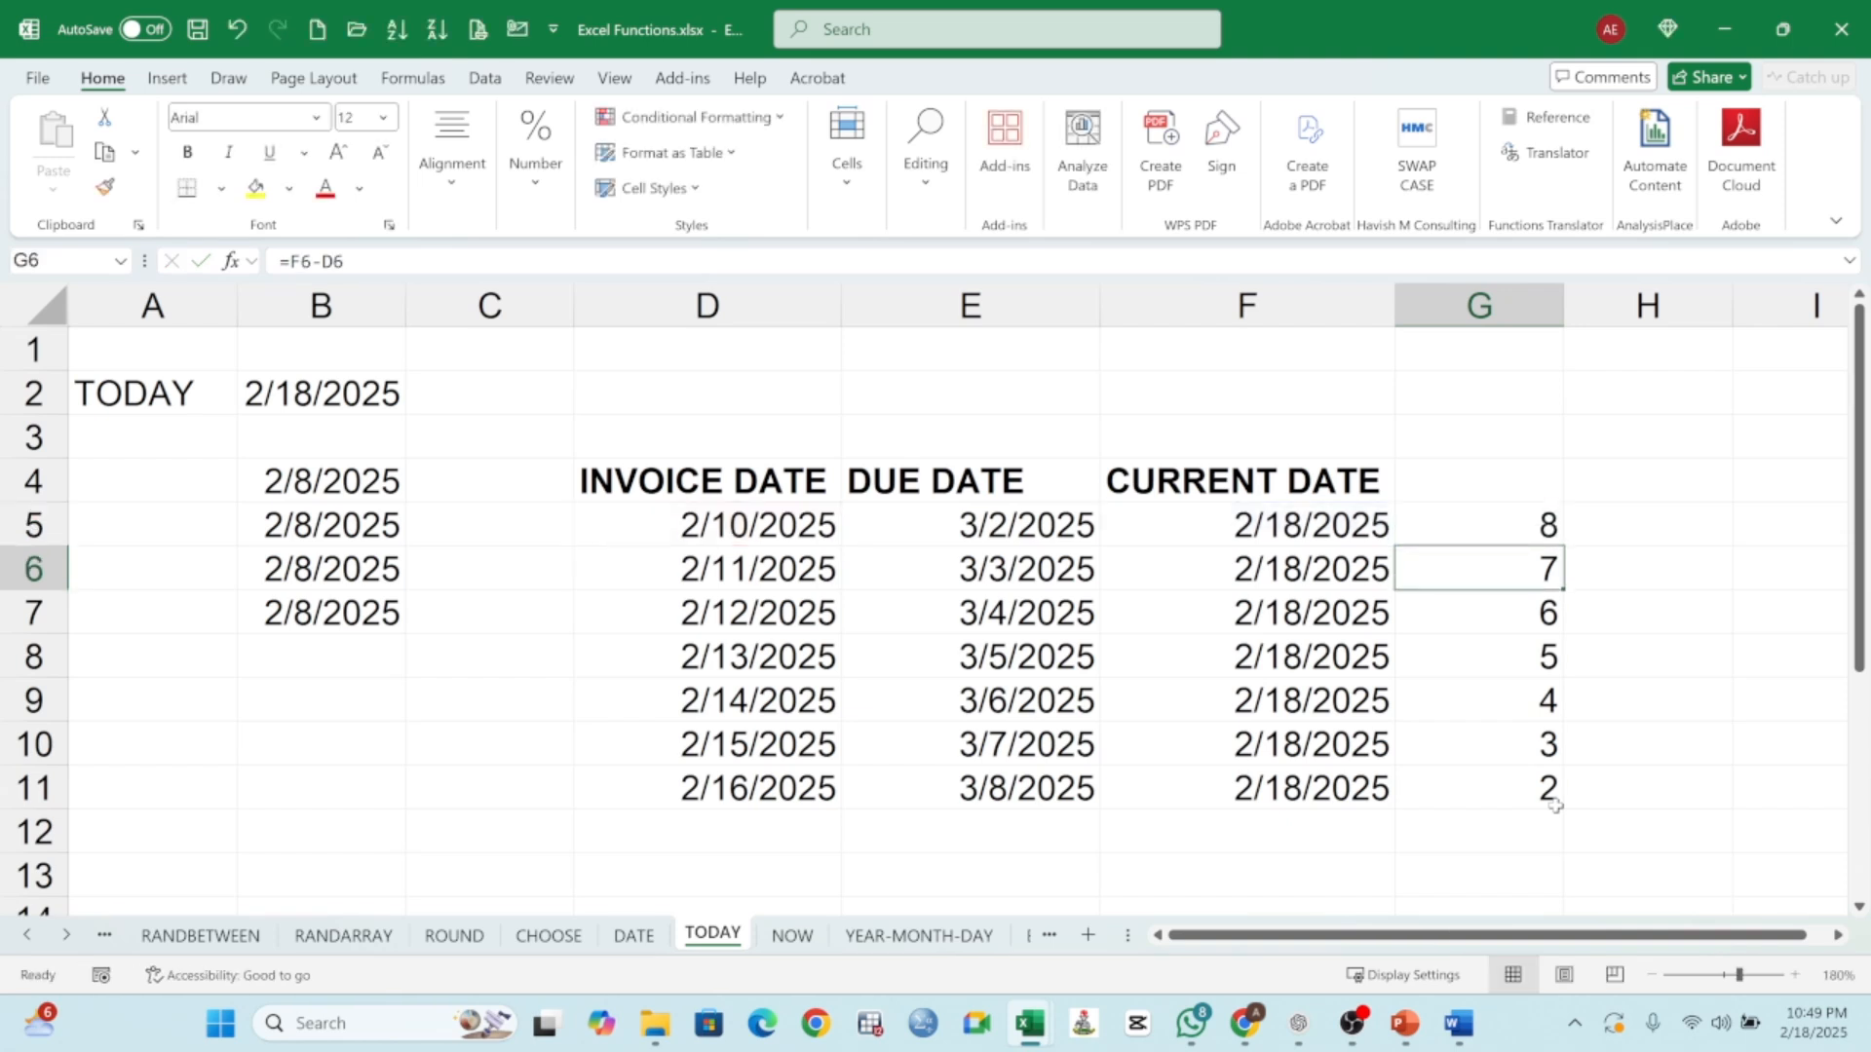
drag(1482, 530, 1546, 786)
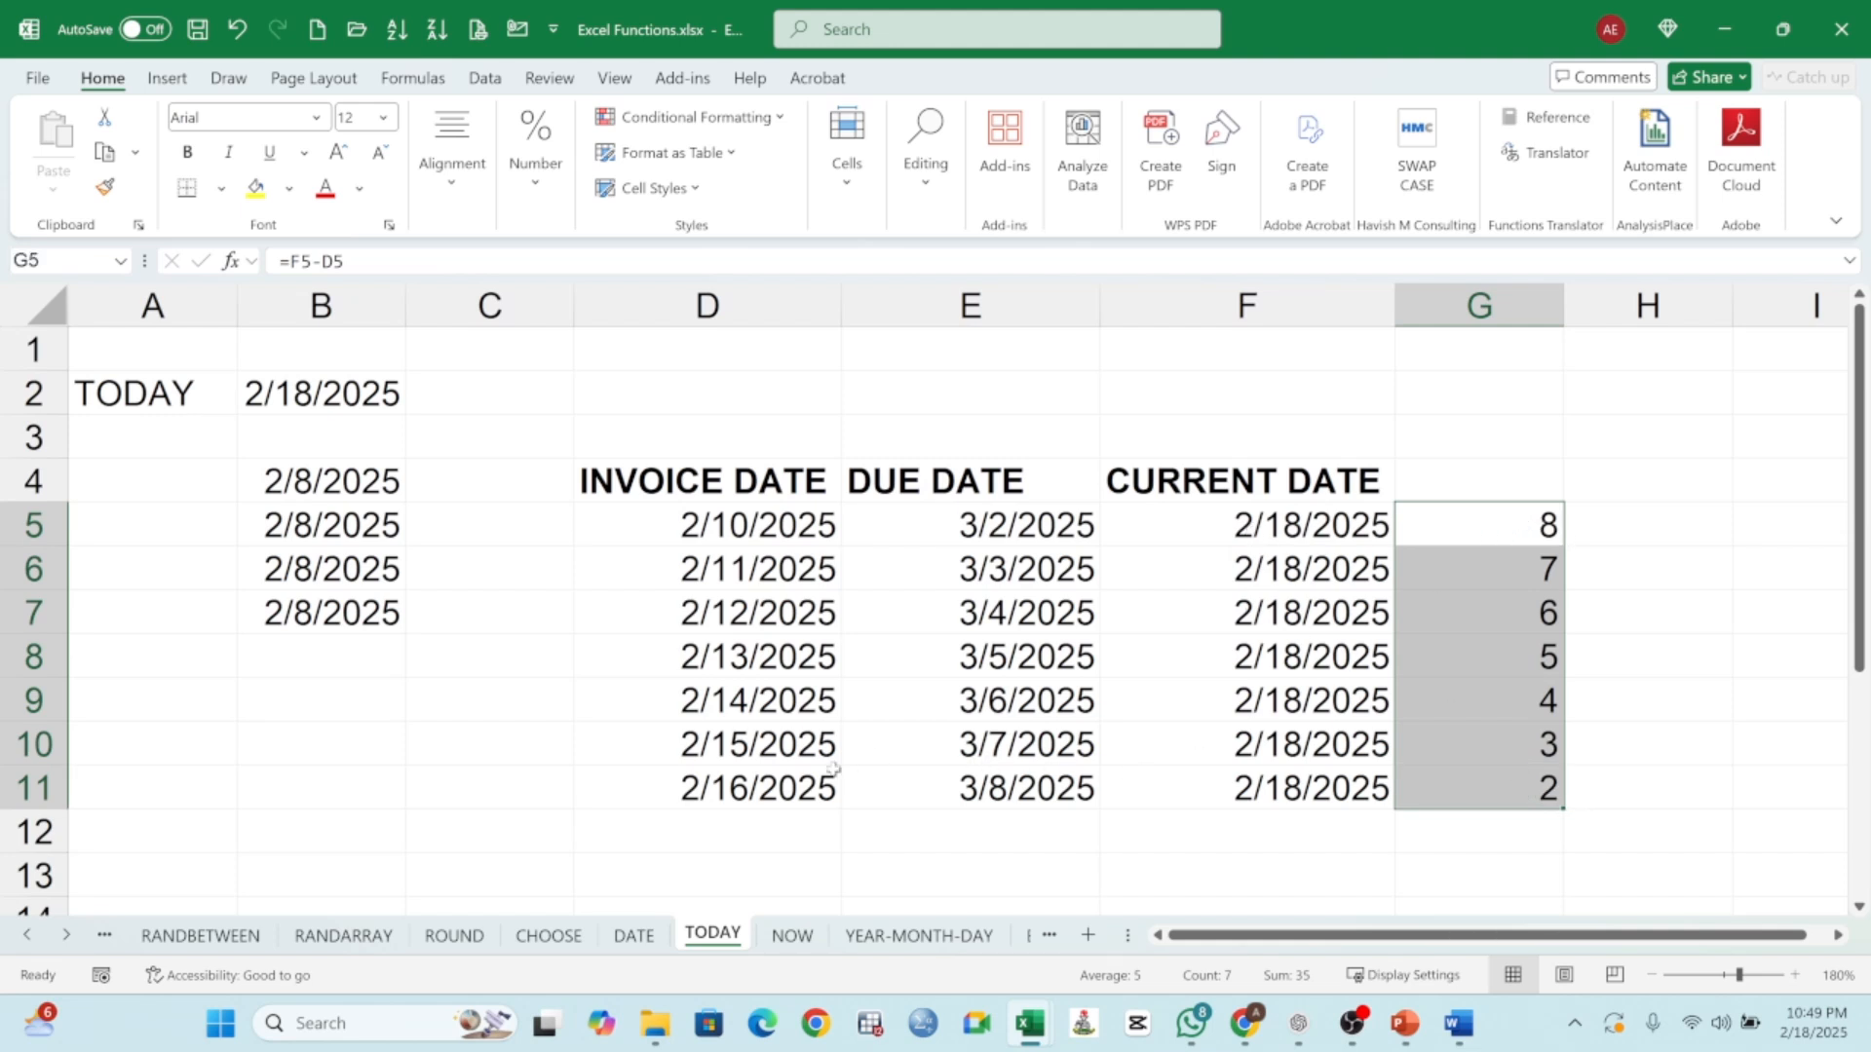
- Compare the invoice dates in rows 5, 6 and 11 with their elapsed day counts in column G
click(1507, 526)
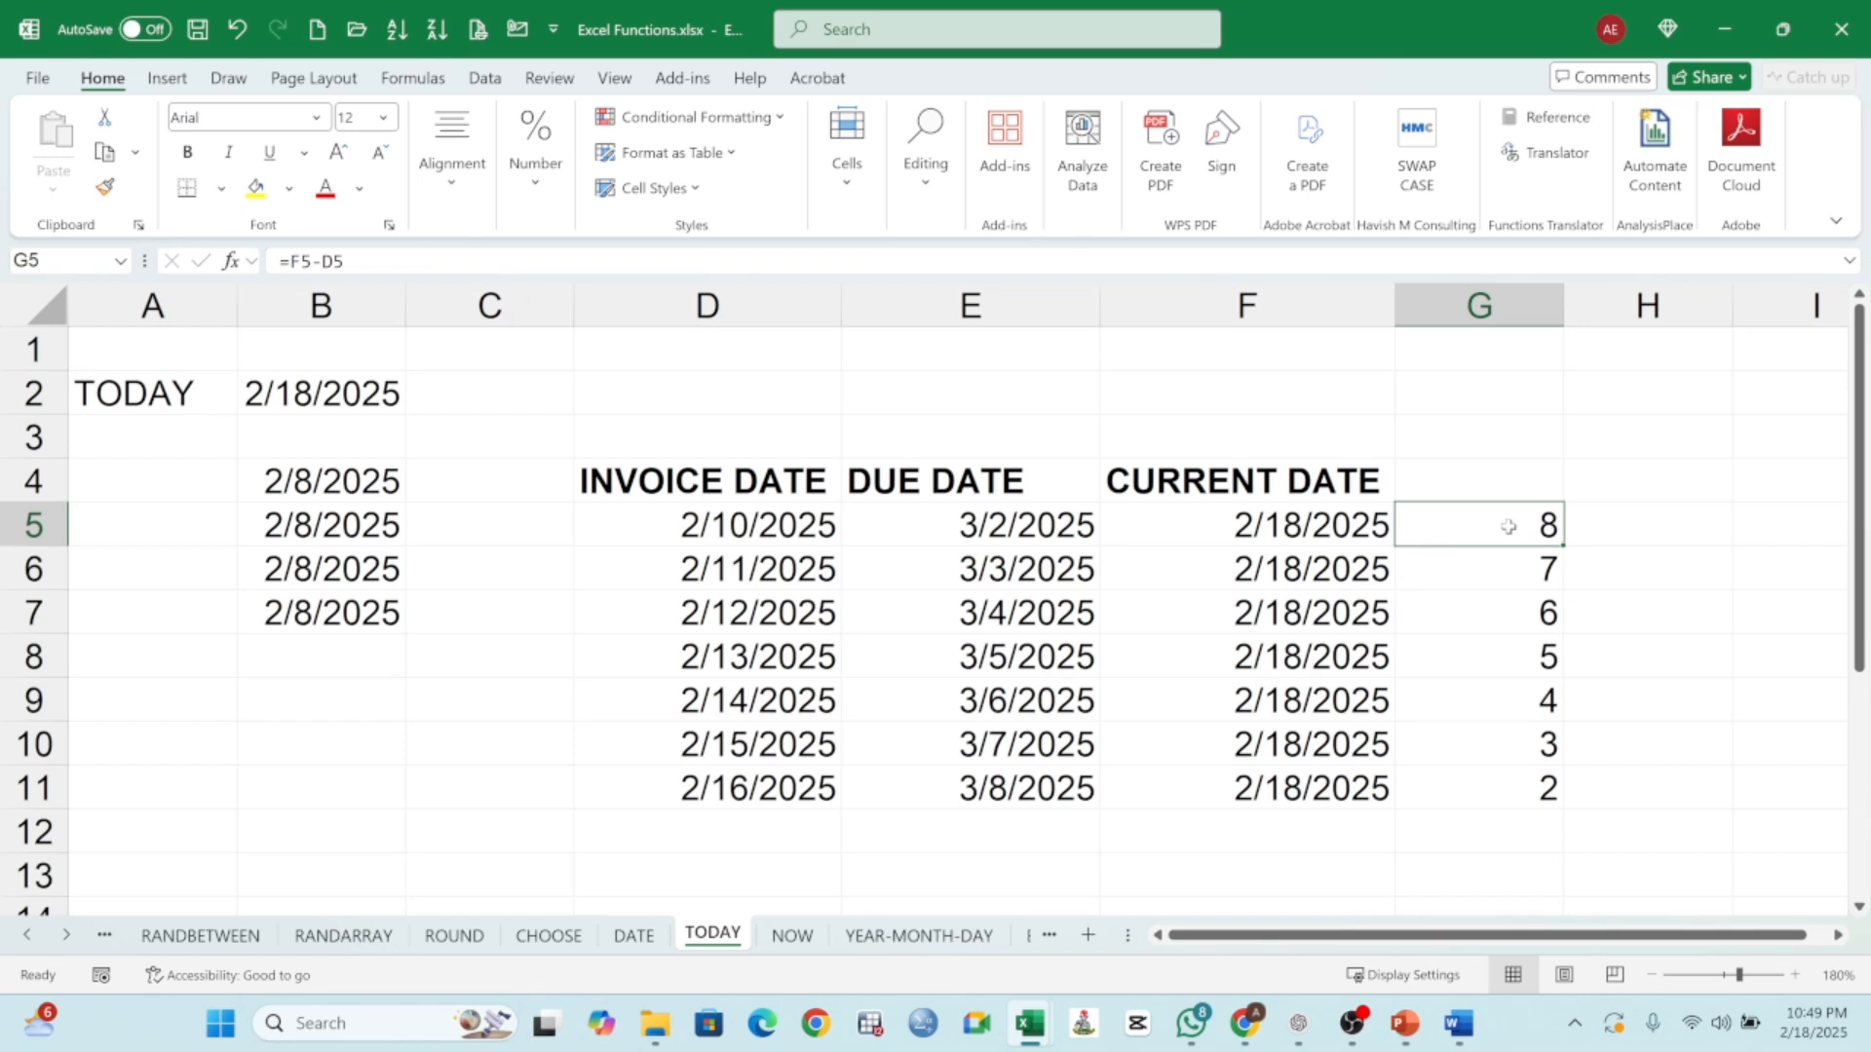
click(746, 531)
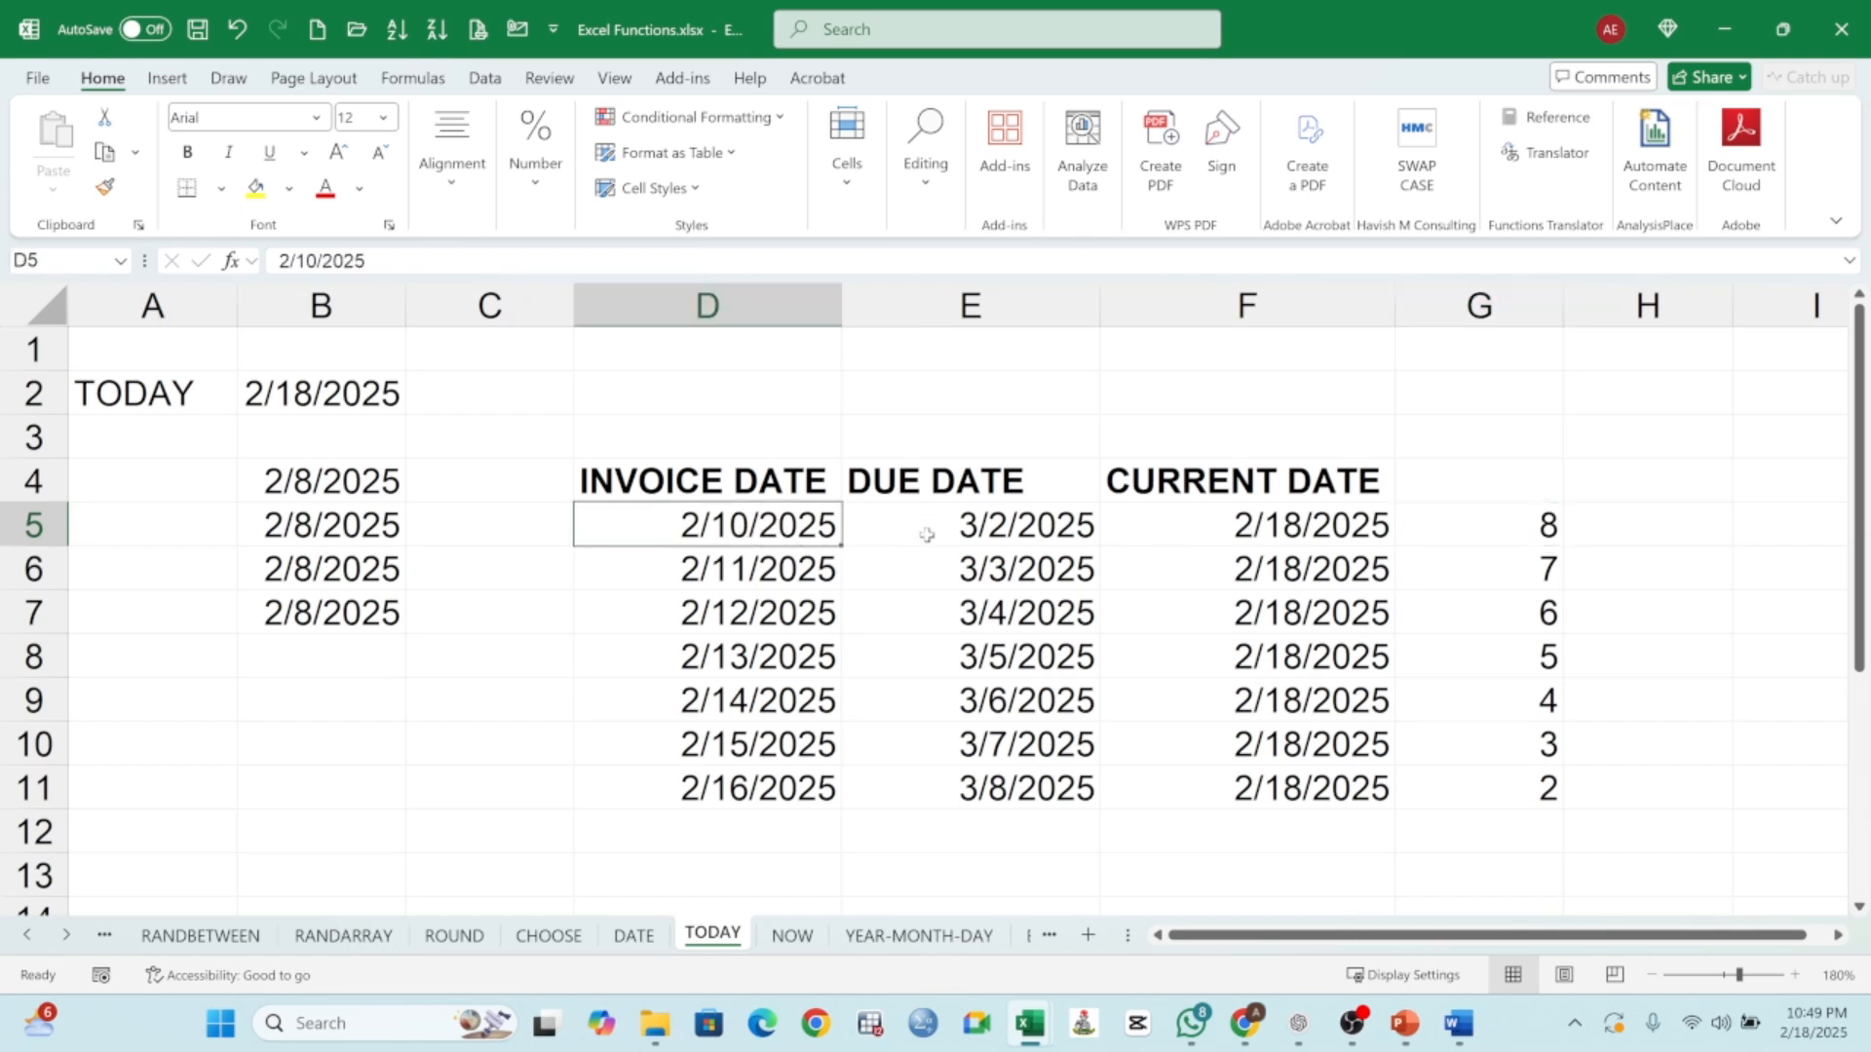
click(1306, 526)
click(1522, 524)
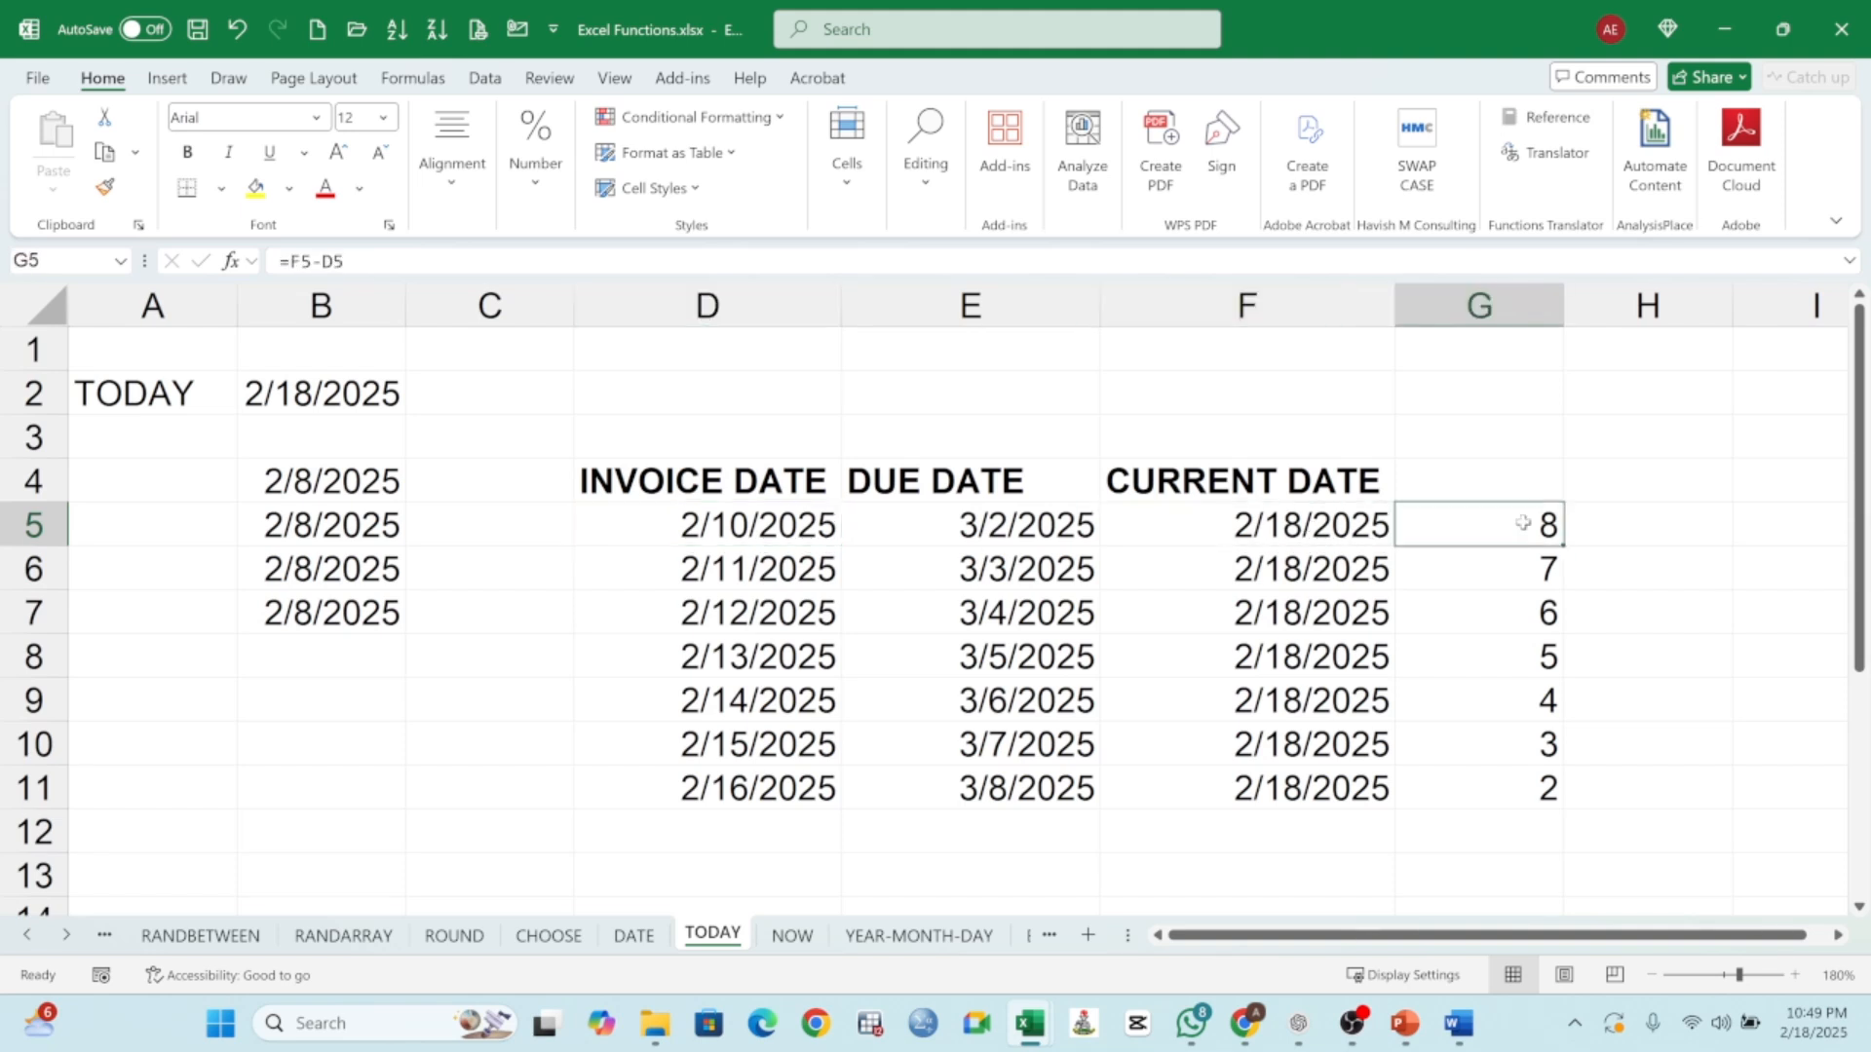
click(711, 565)
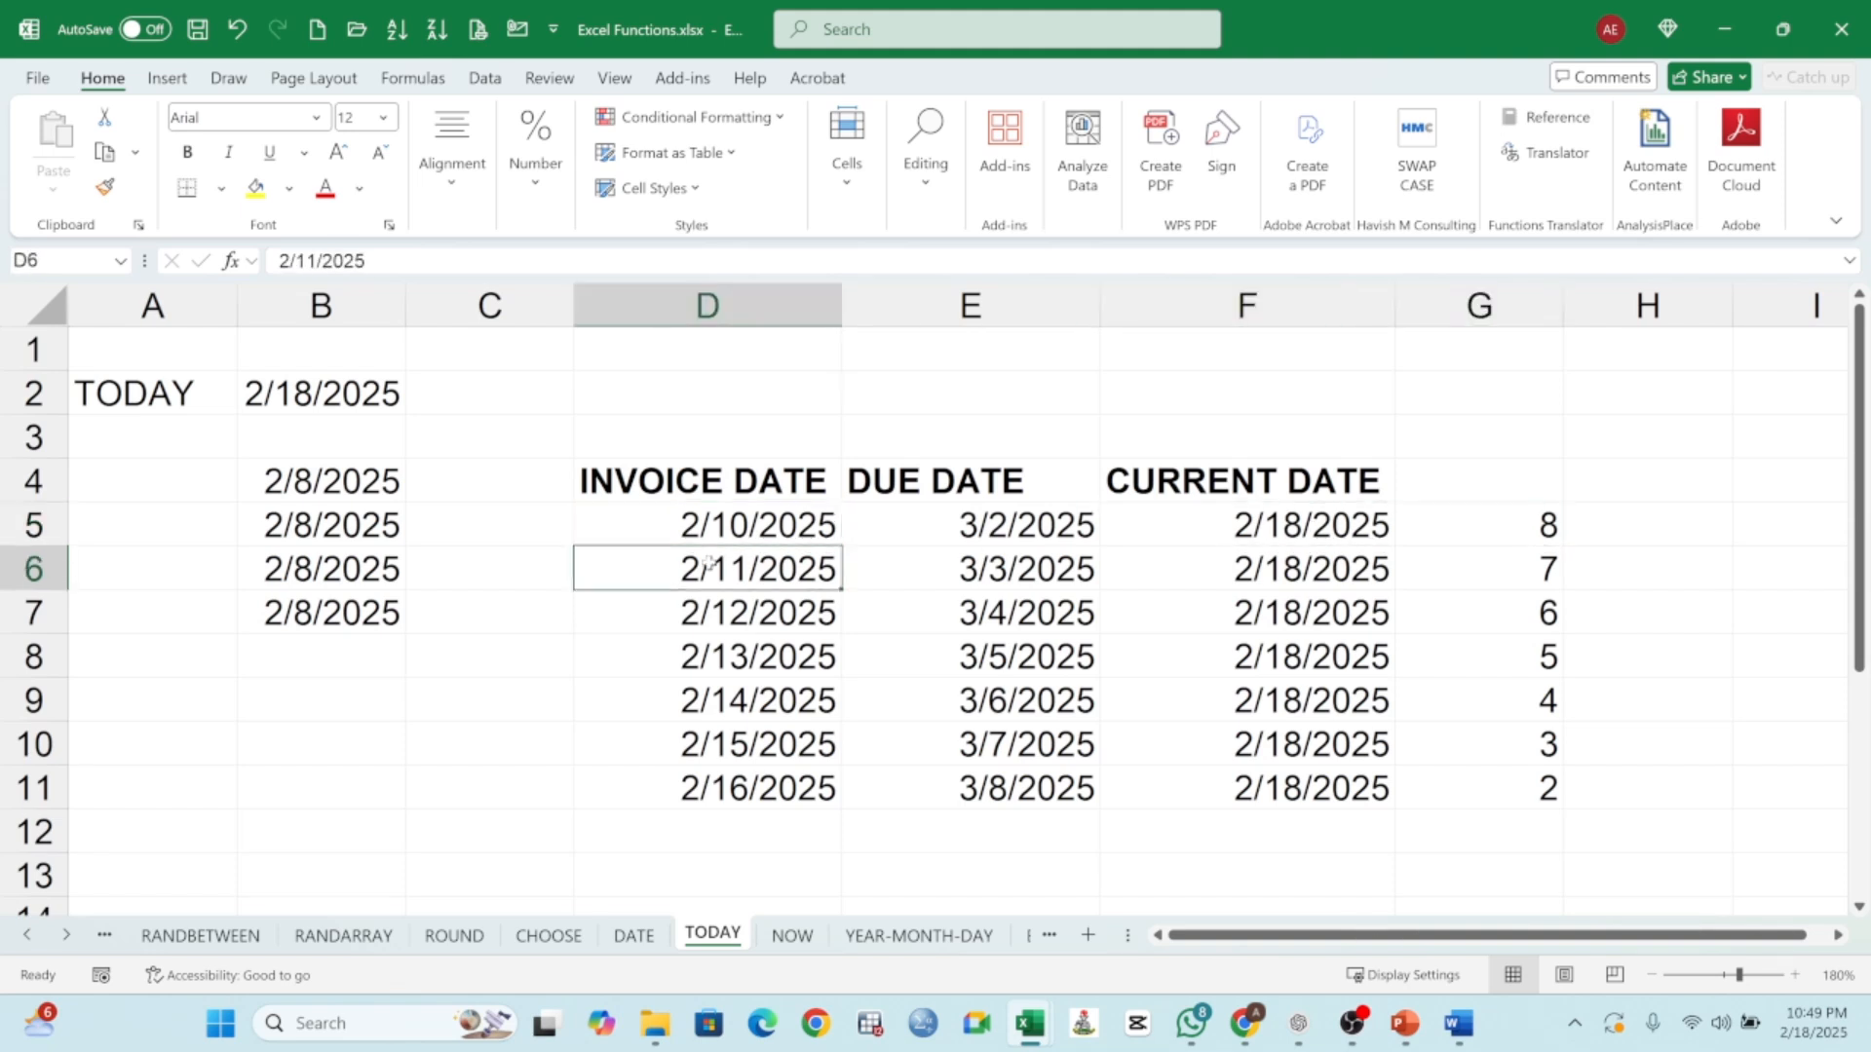
click(1557, 565)
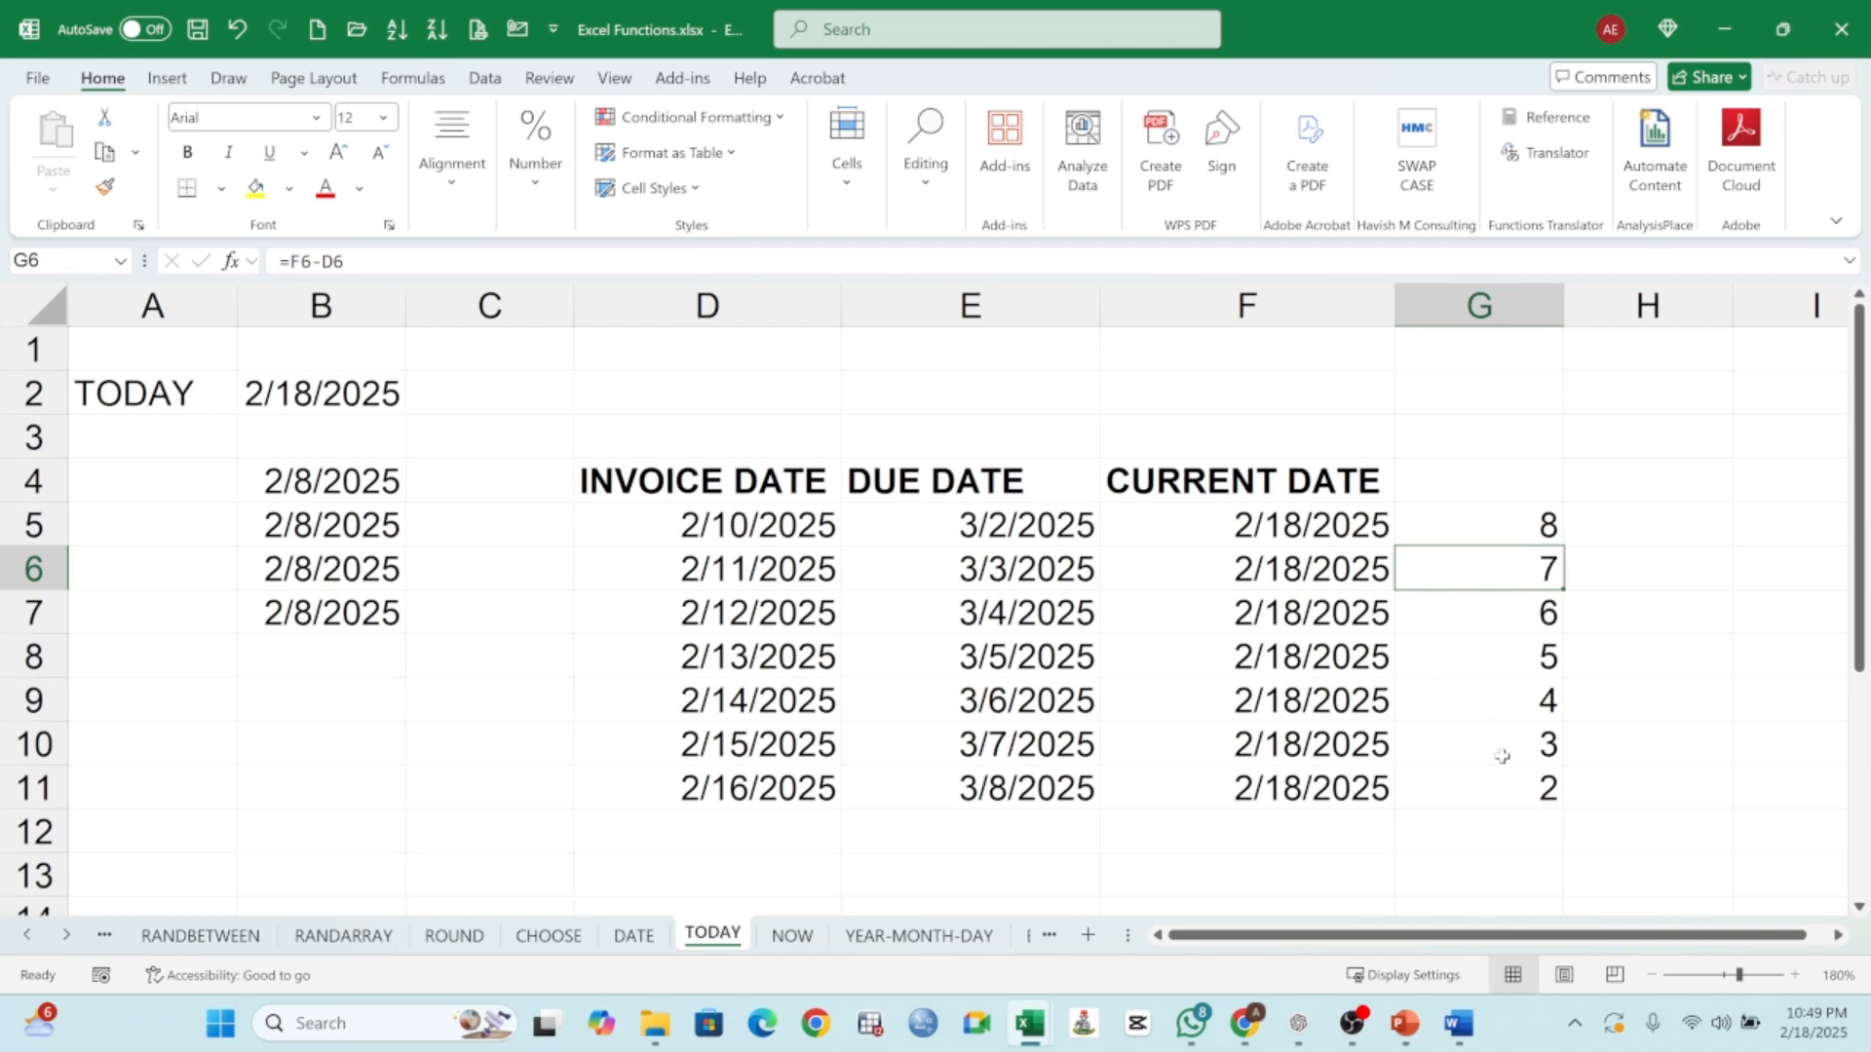
click(735, 792)
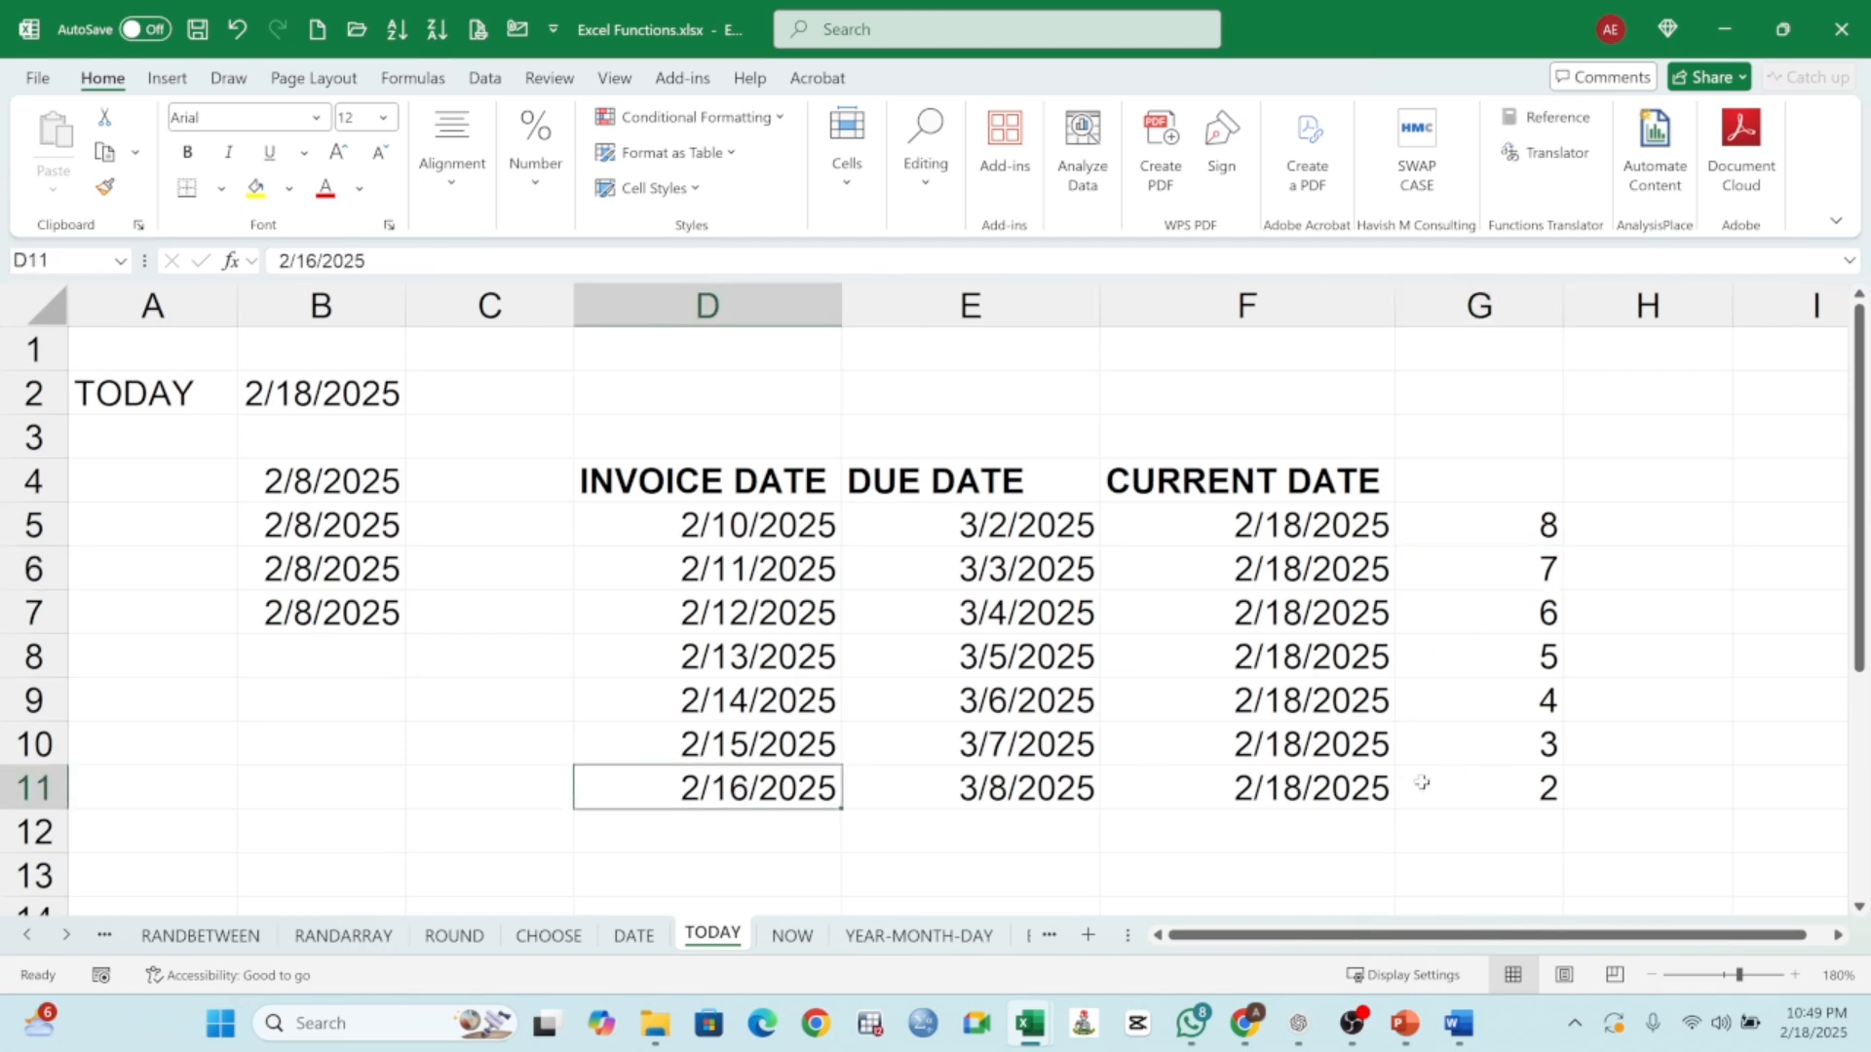
click(1533, 791)
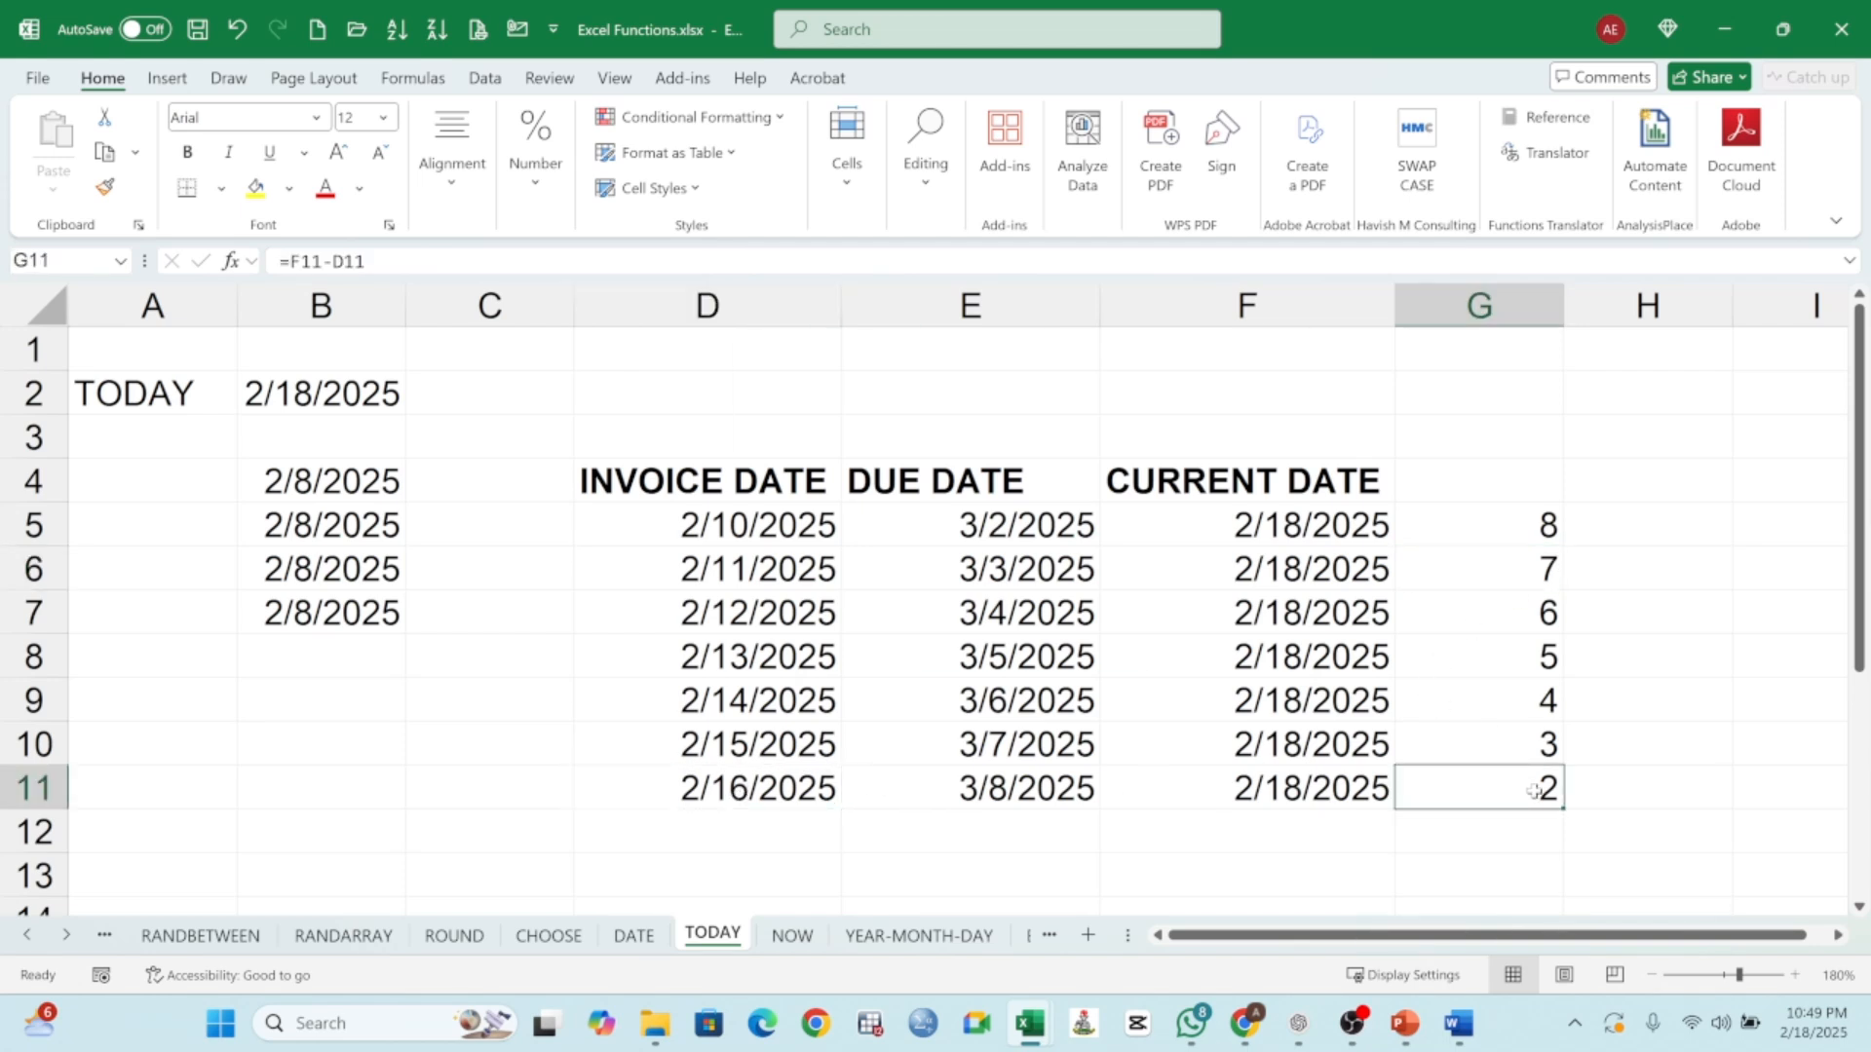
click(769, 796)
click(1524, 800)
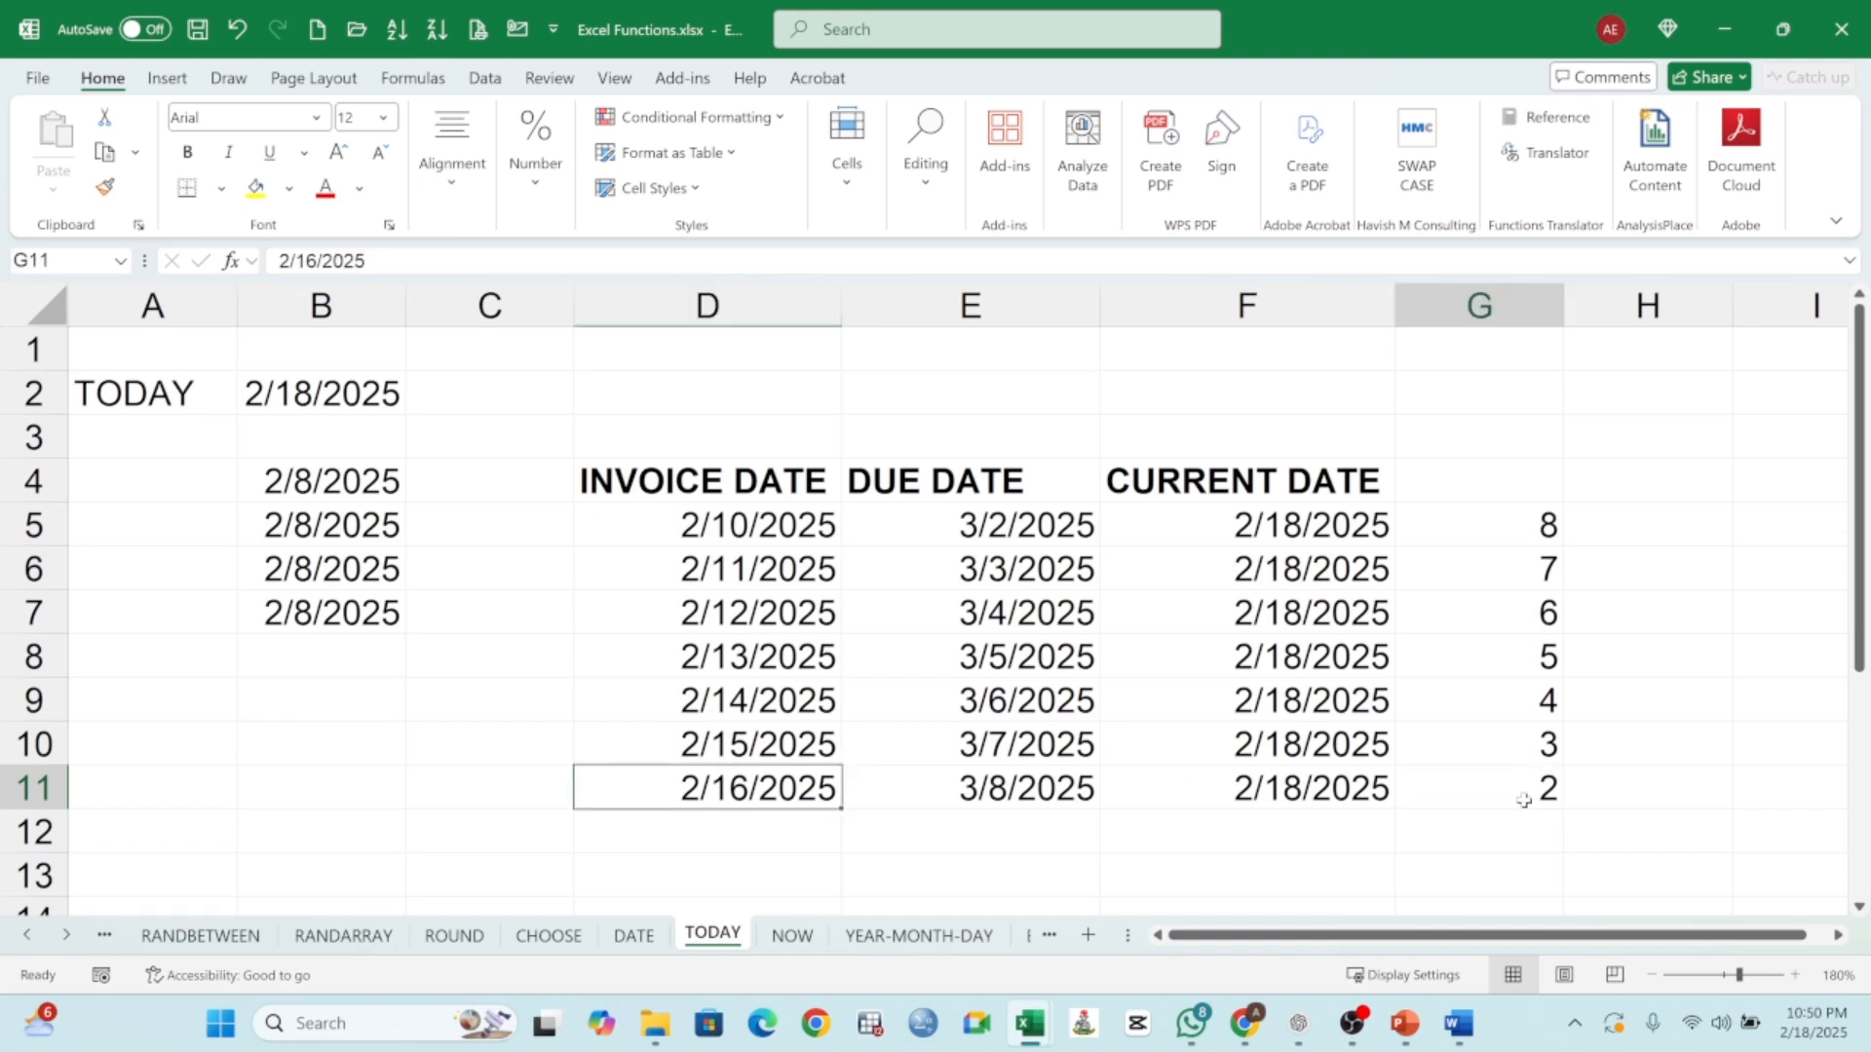
drag(1547, 527, 1546, 782)
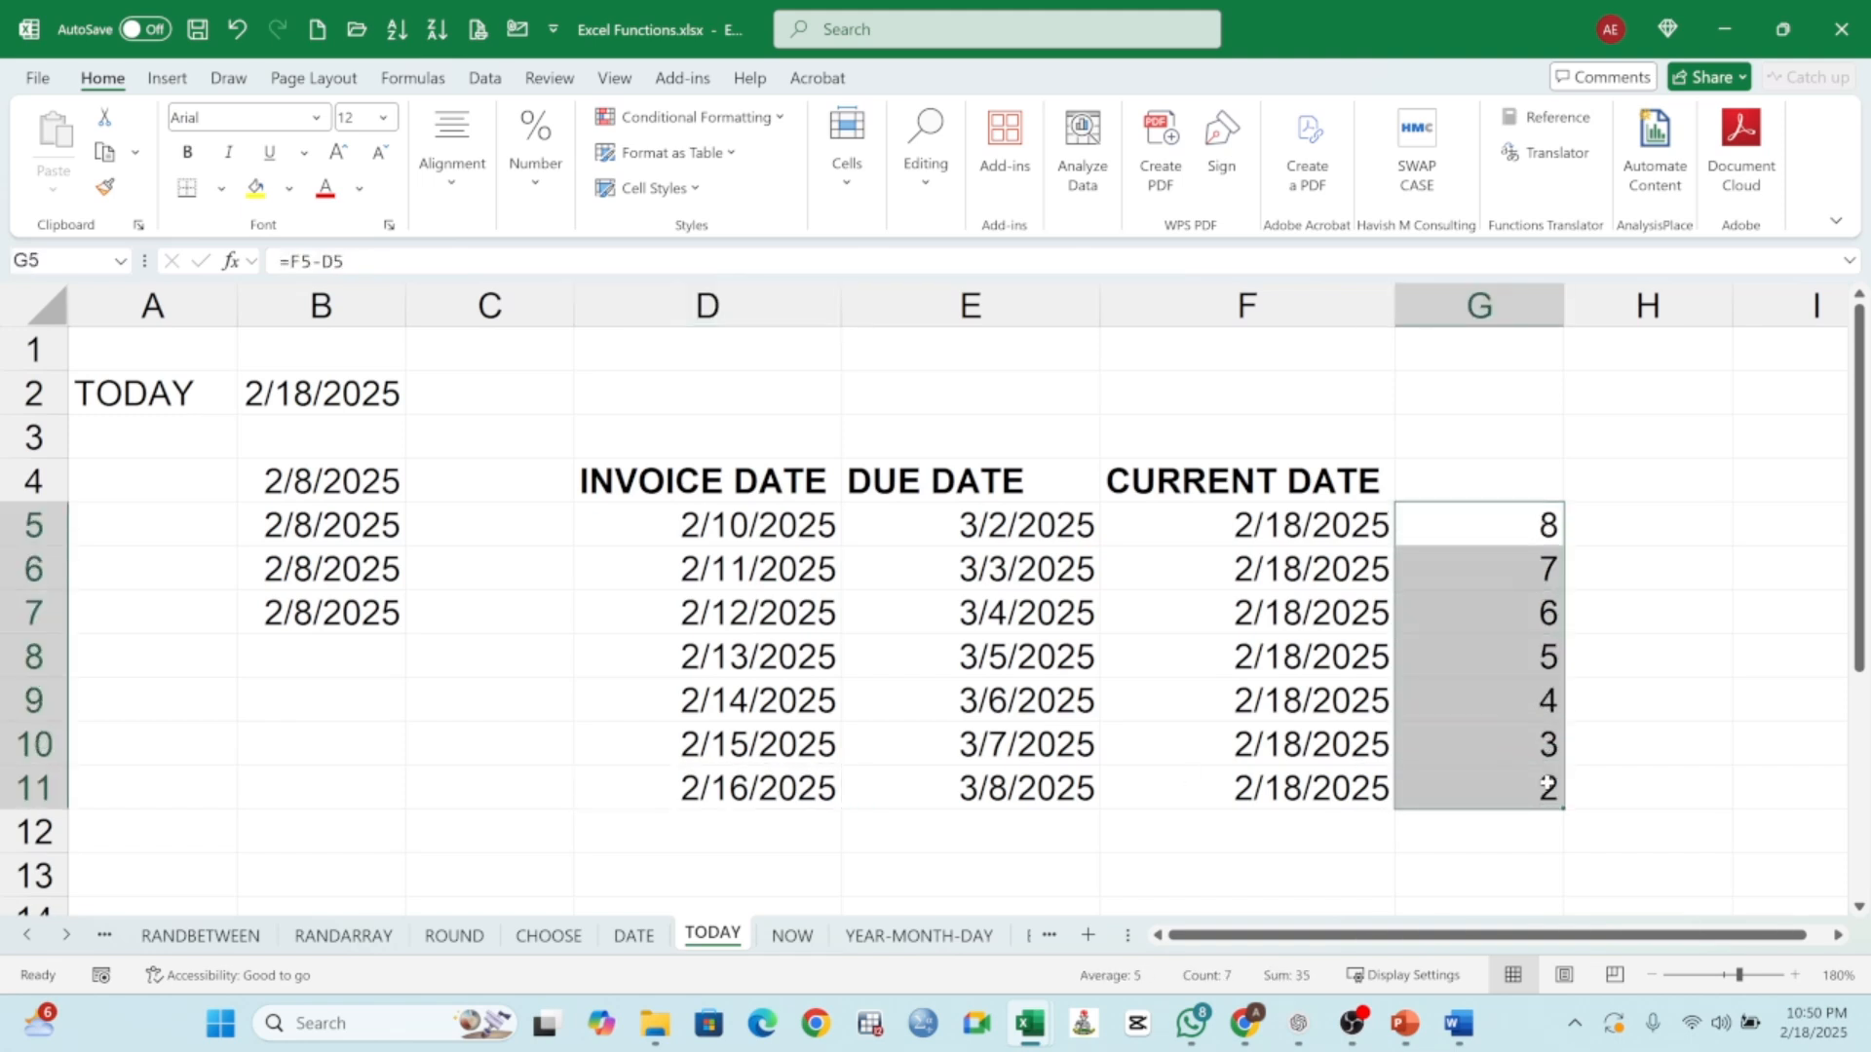
- Check the due dates in E5:E11 against the invoice dates and inspect the due date formula in E5
click(1243, 479)
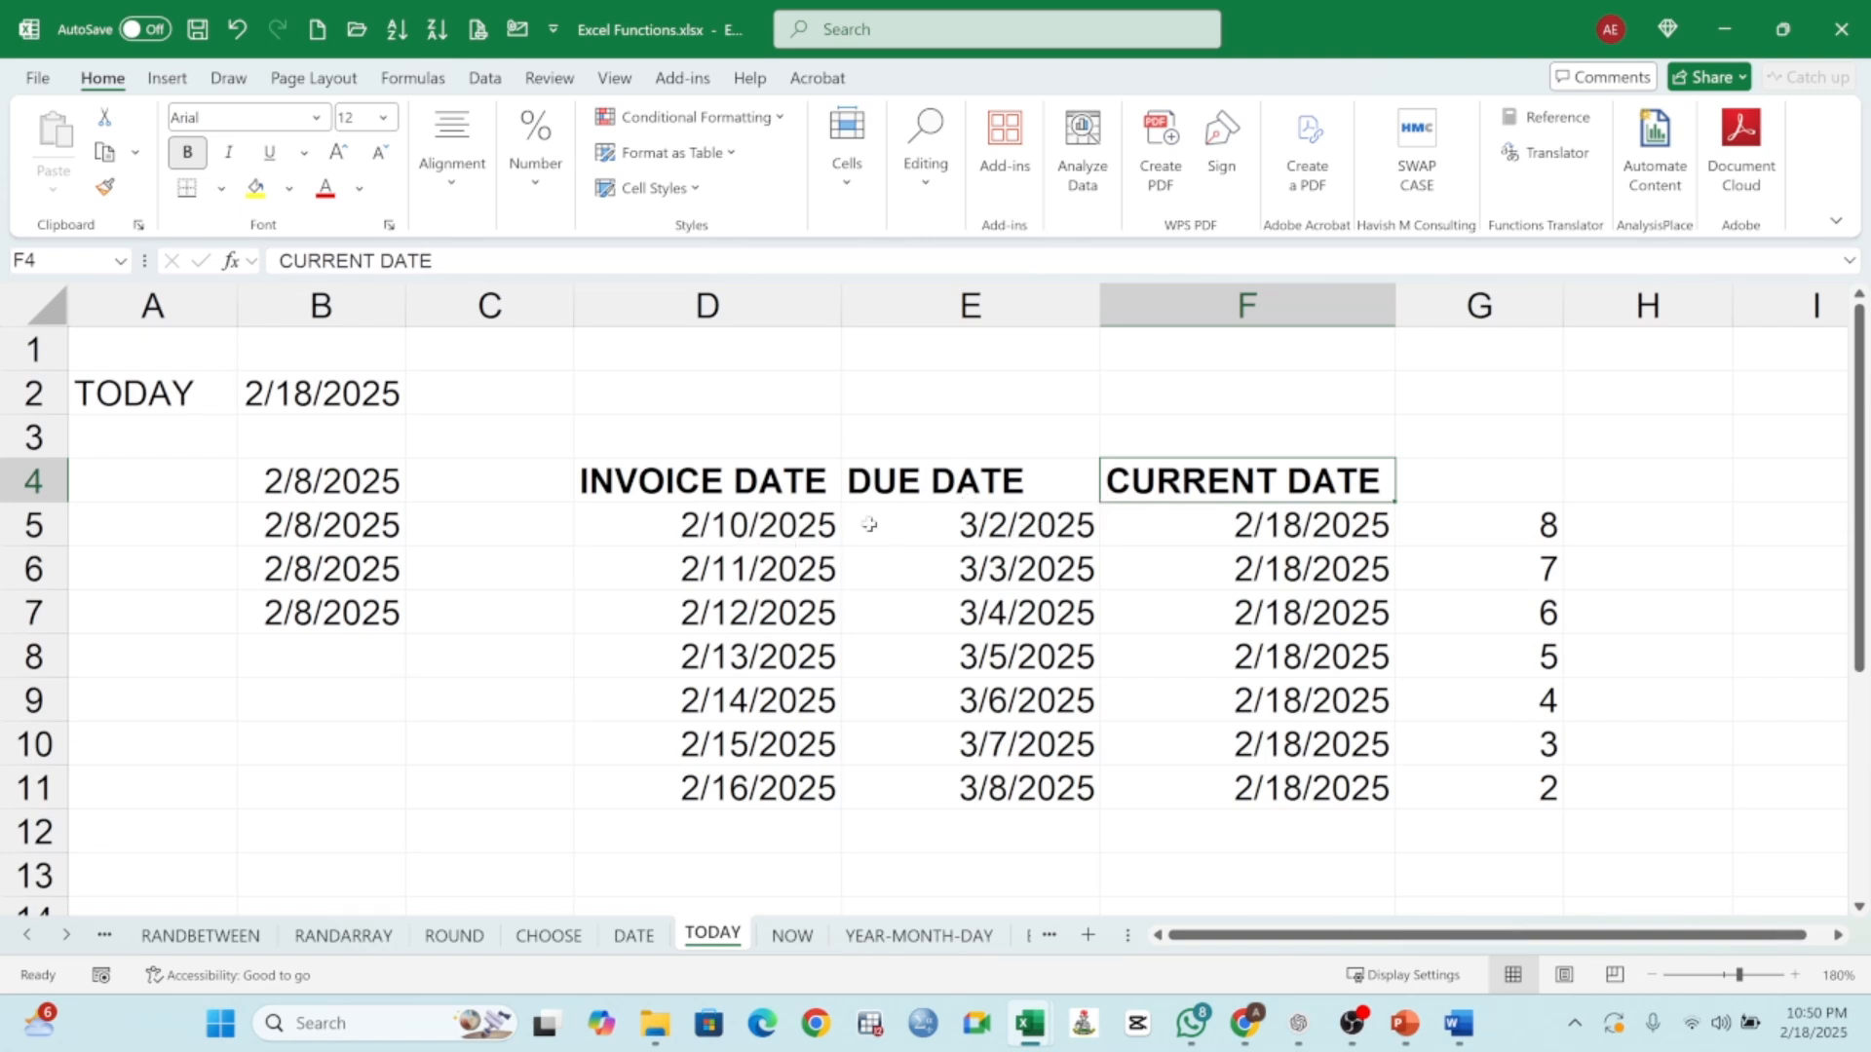
click(790, 527)
click(931, 526)
click(740, 524)
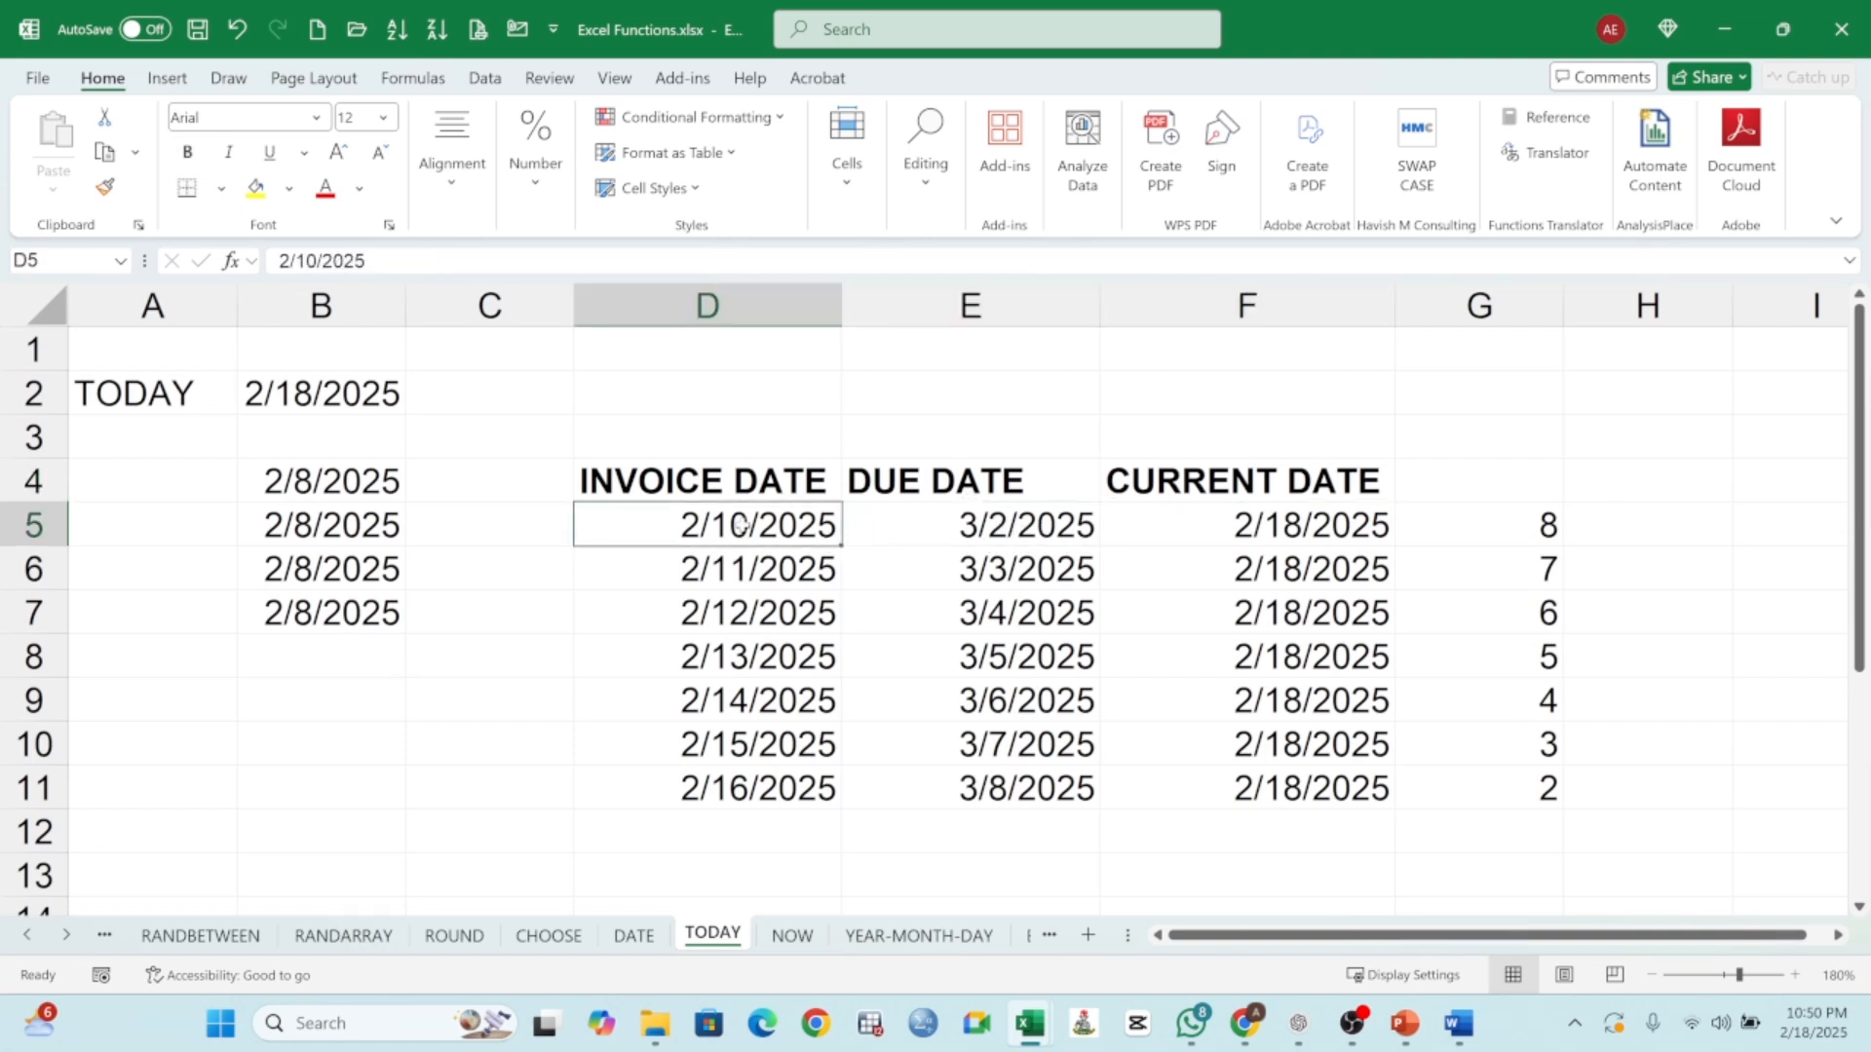
drag(1018, 527, 1062, 767)
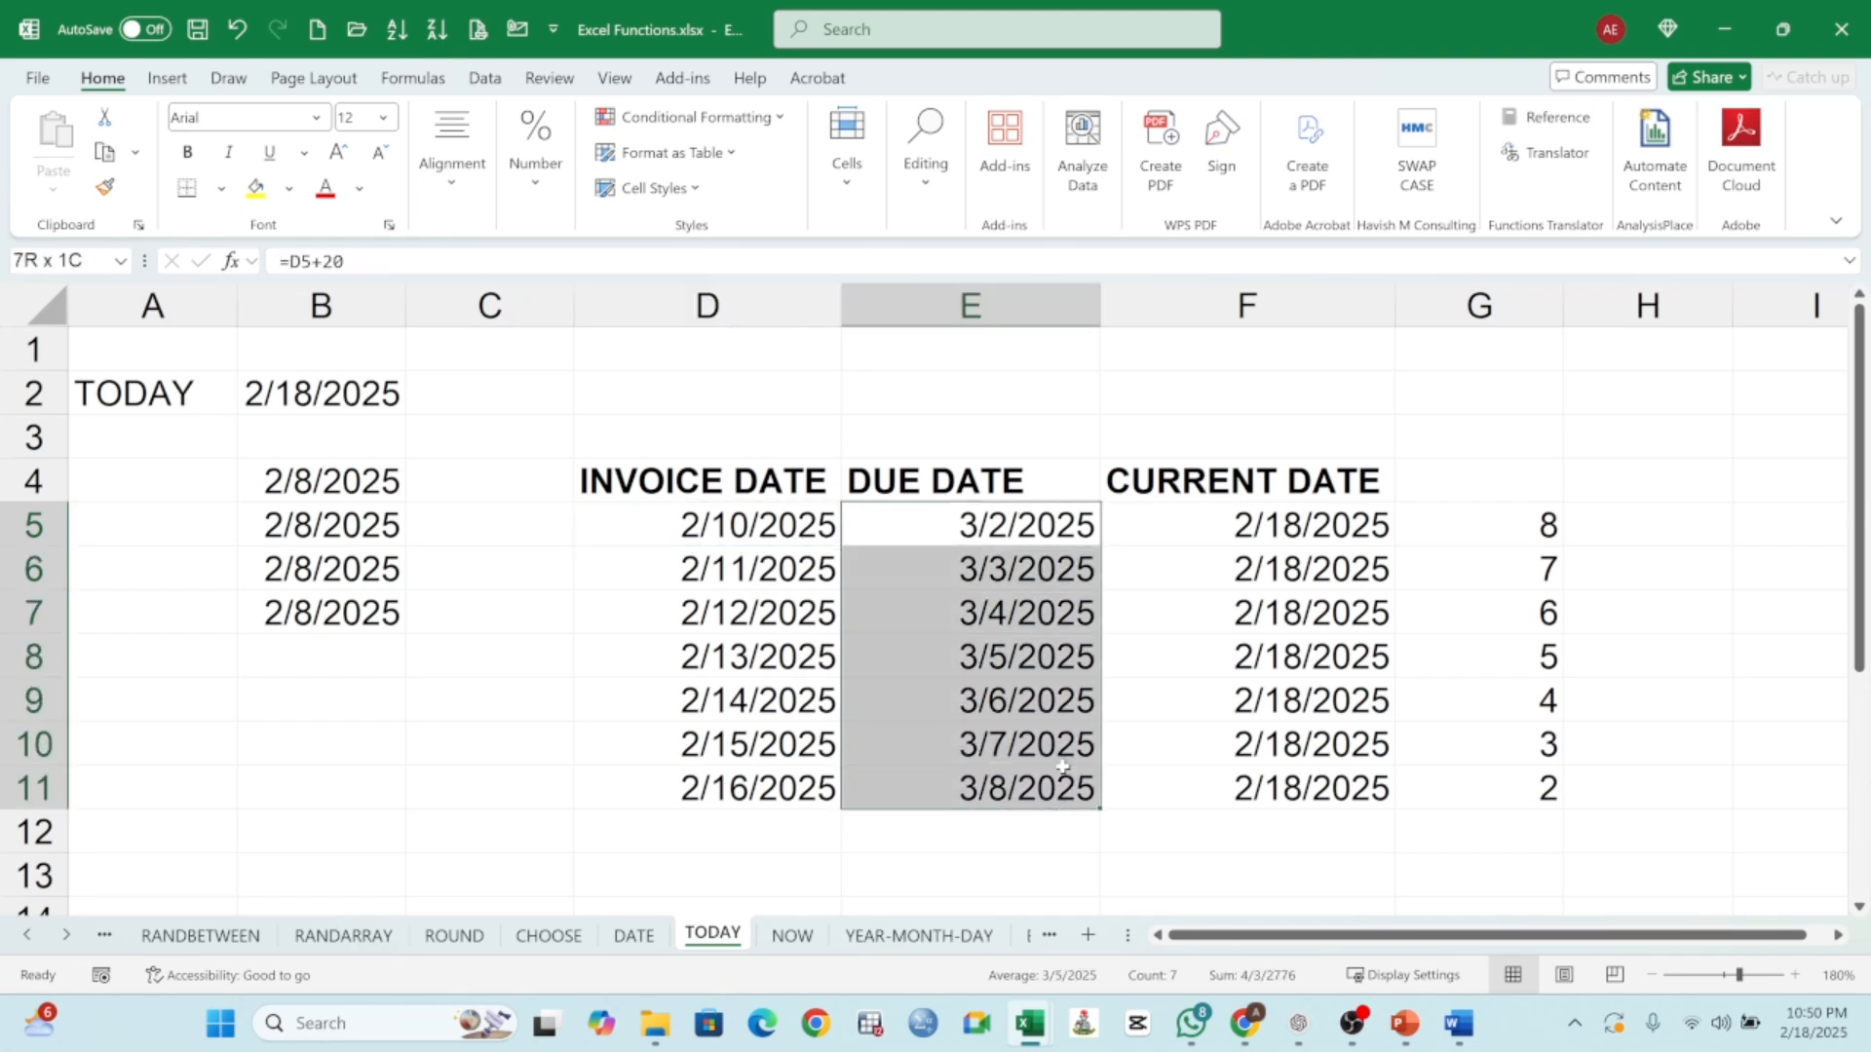
double_click(1019, 526)
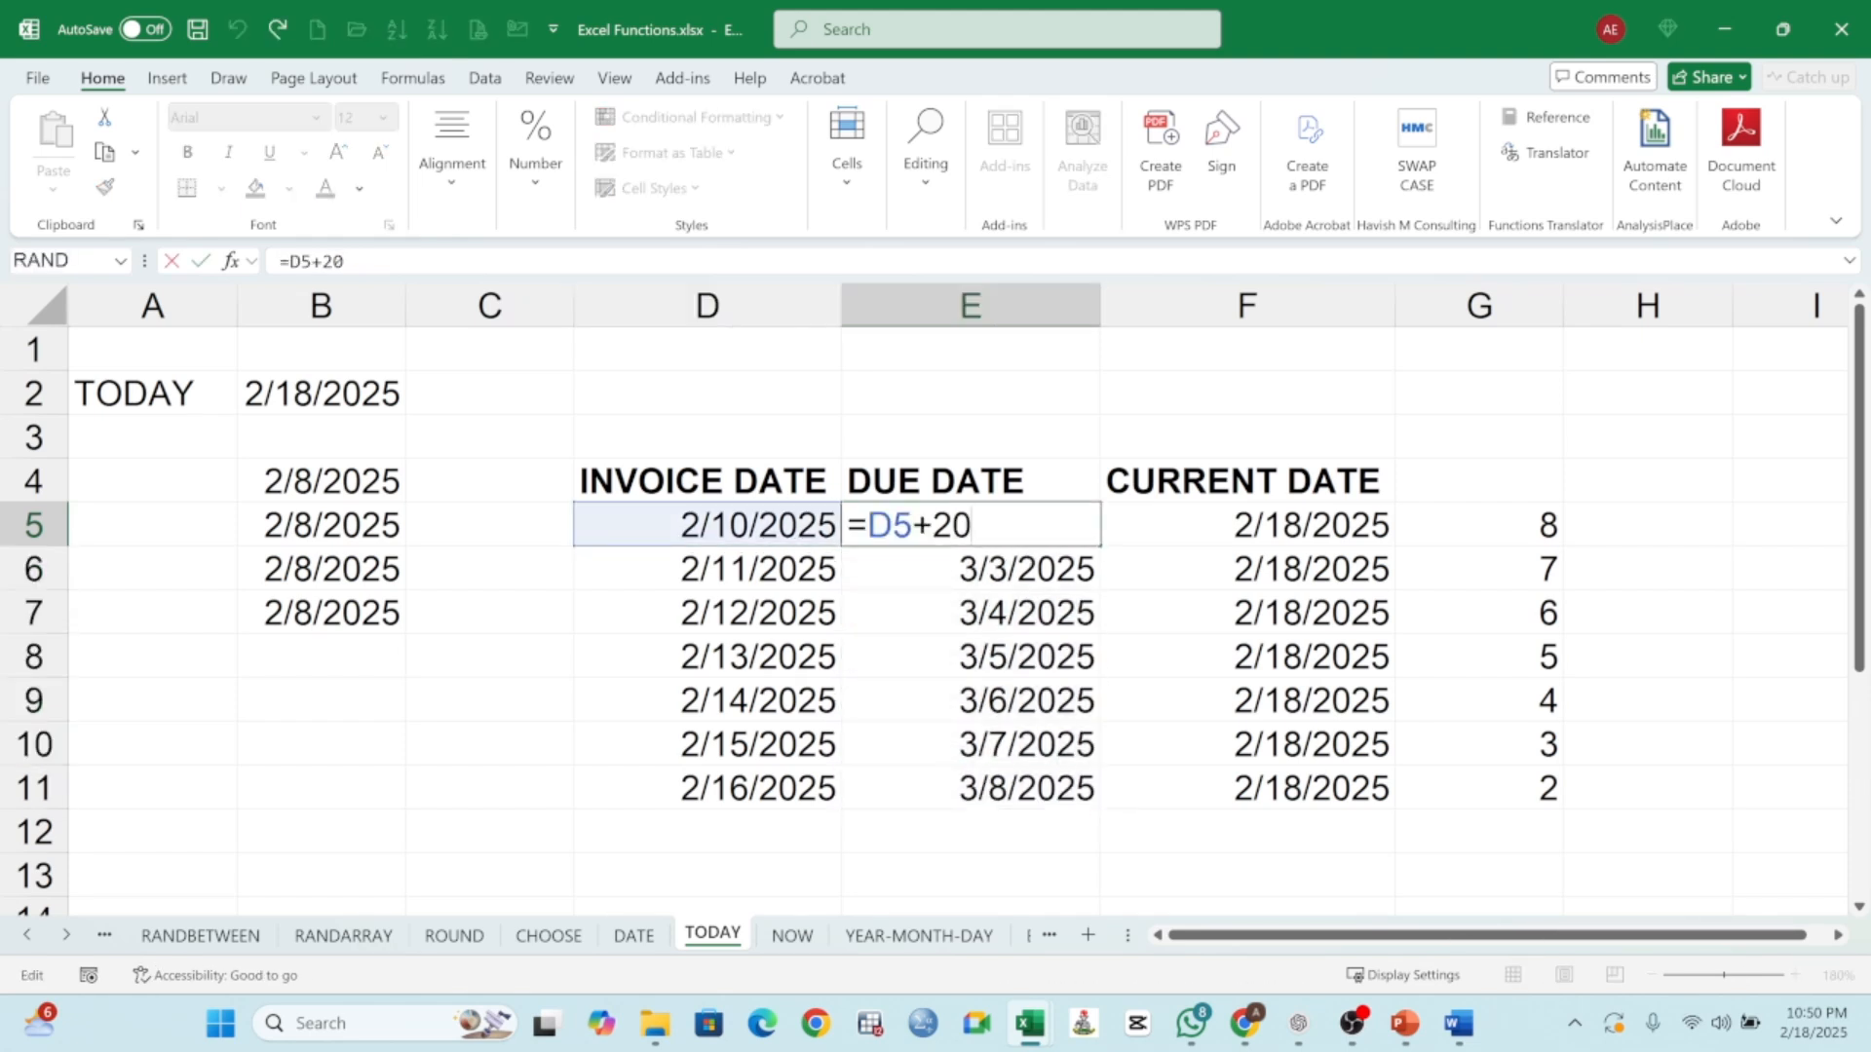
key(Return)
click(1006, 772)
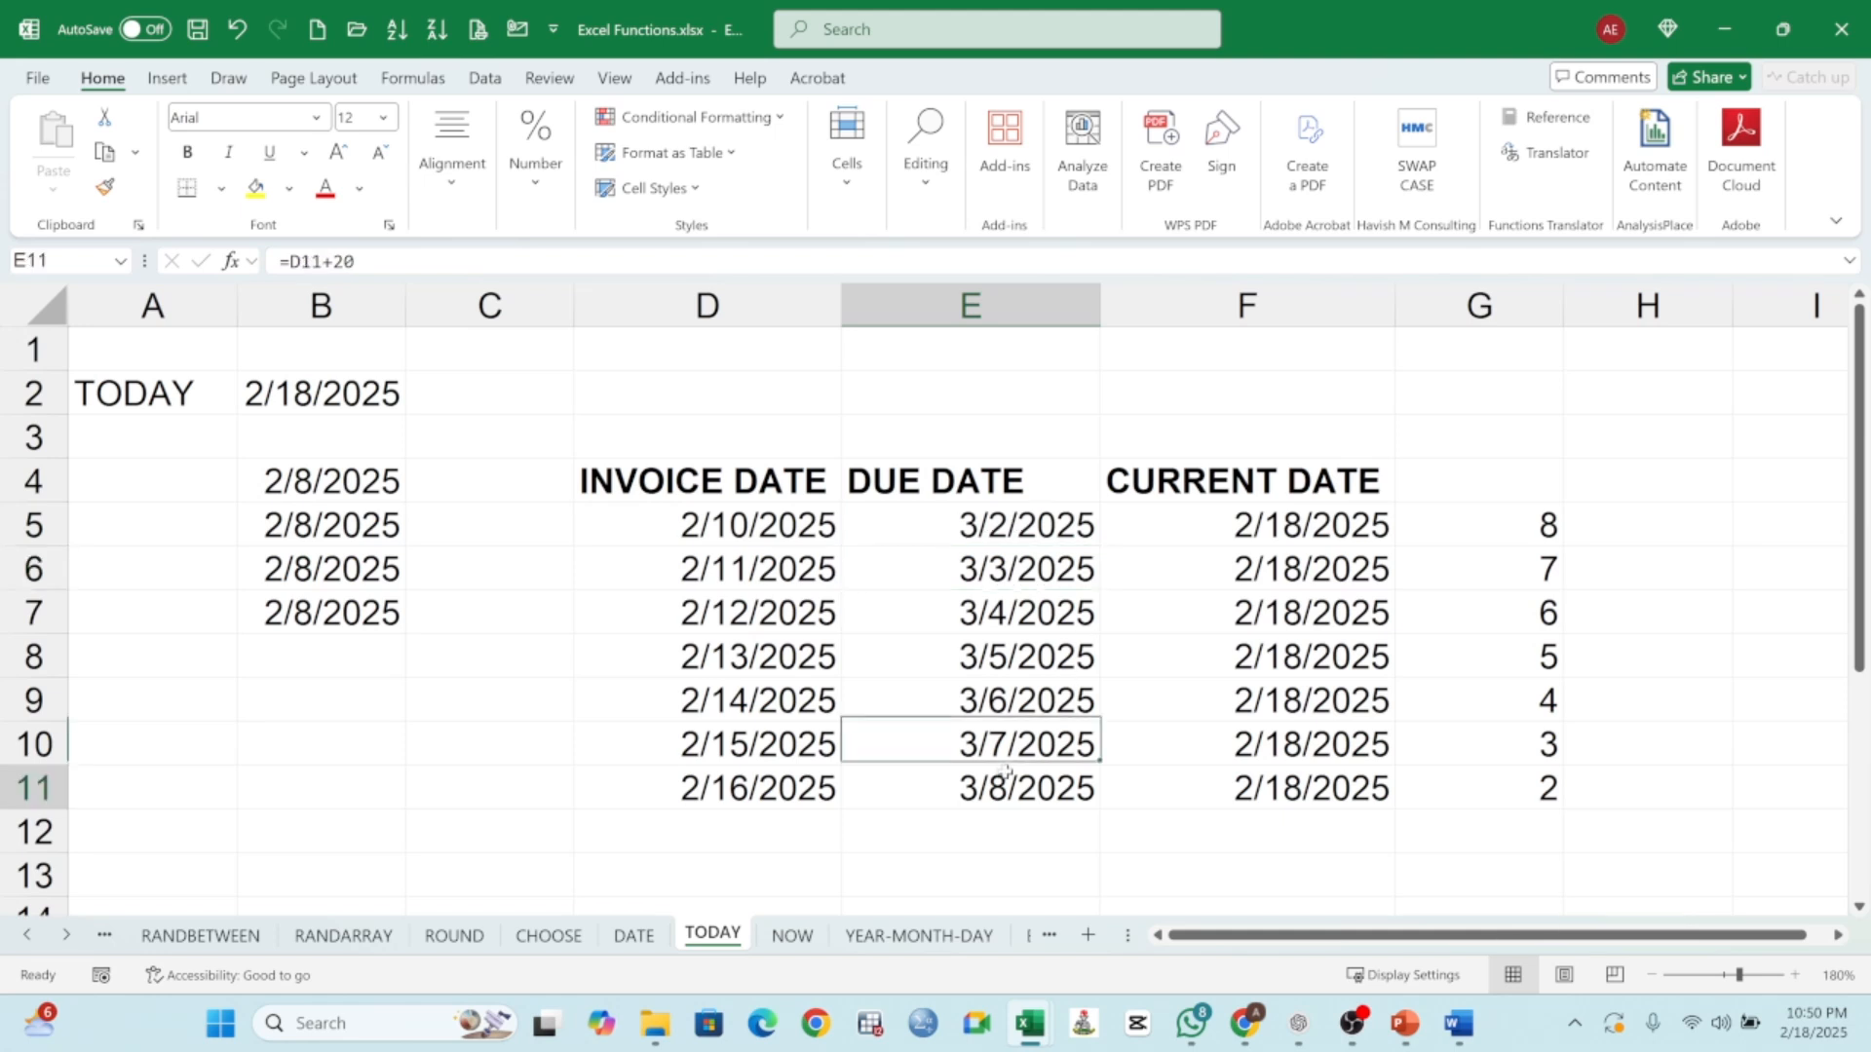
- Review the elapsed day counts in G5:G11 and inspect the subtraction formula in G5
drag(1539, 531, 1531, 775)
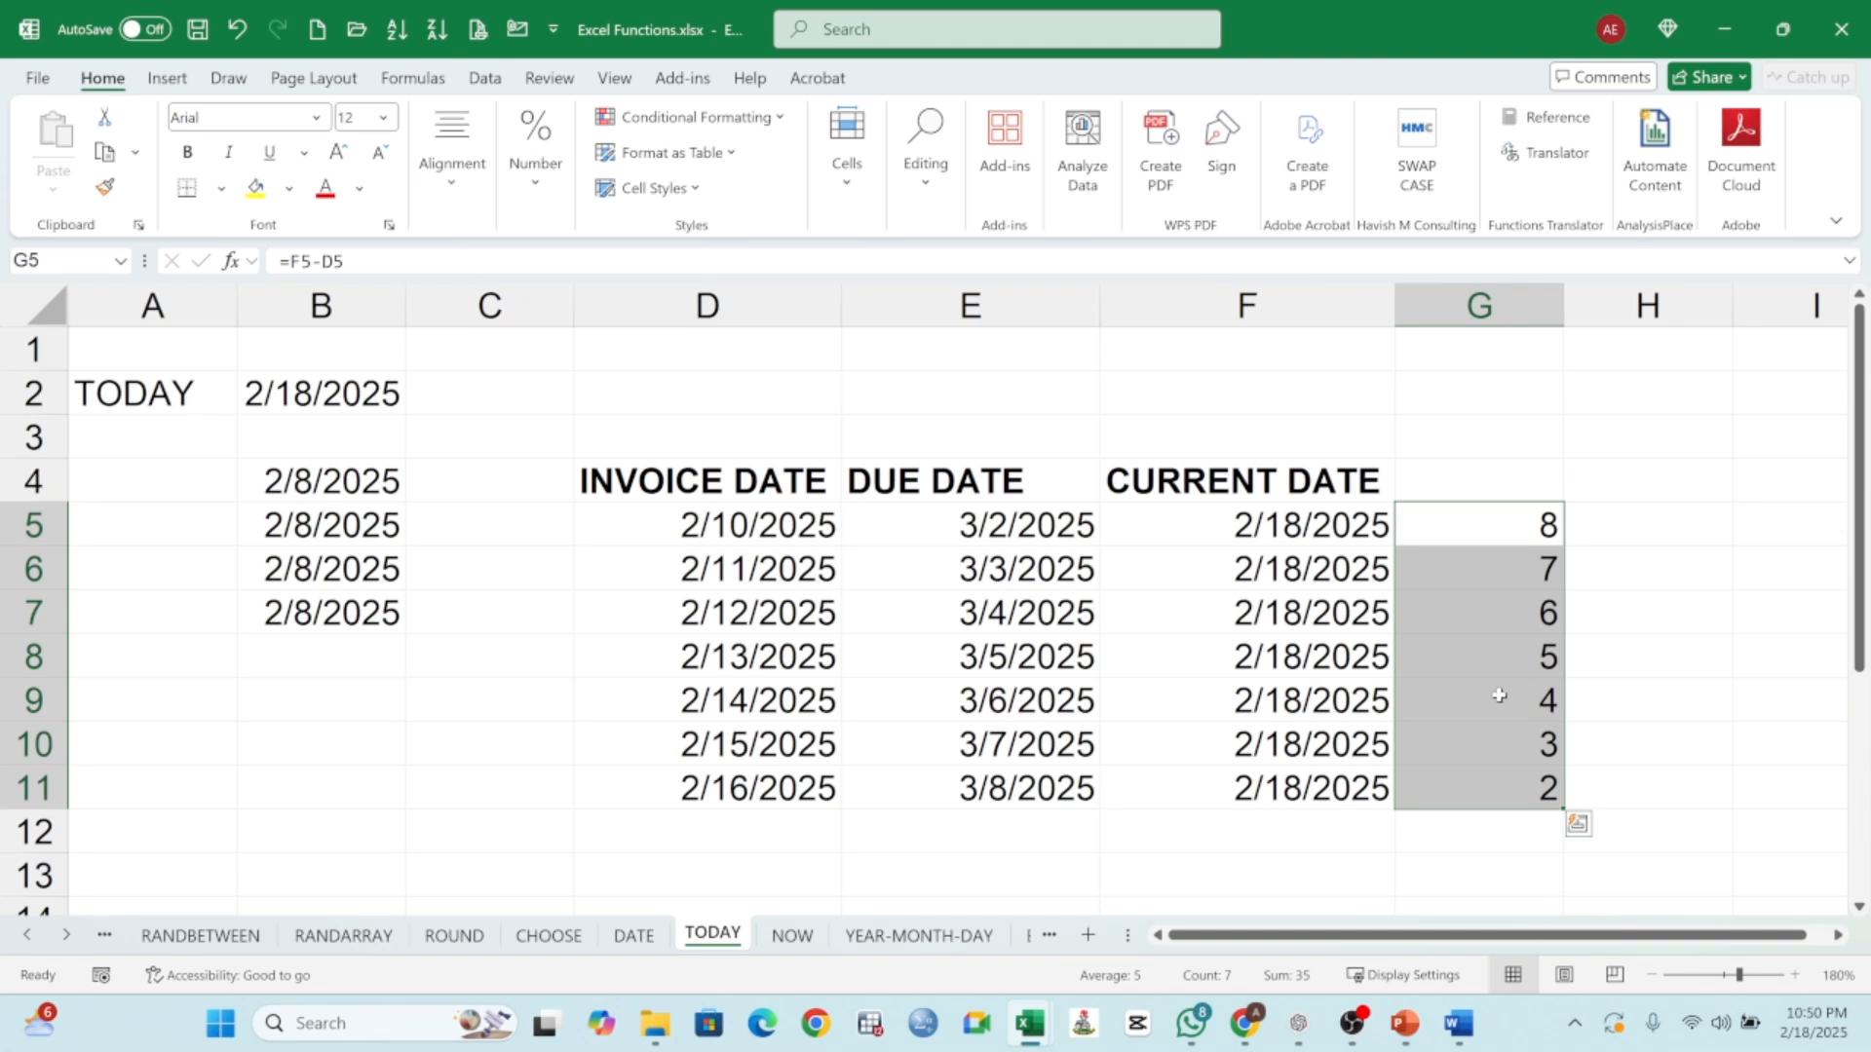
click(1536, 531)
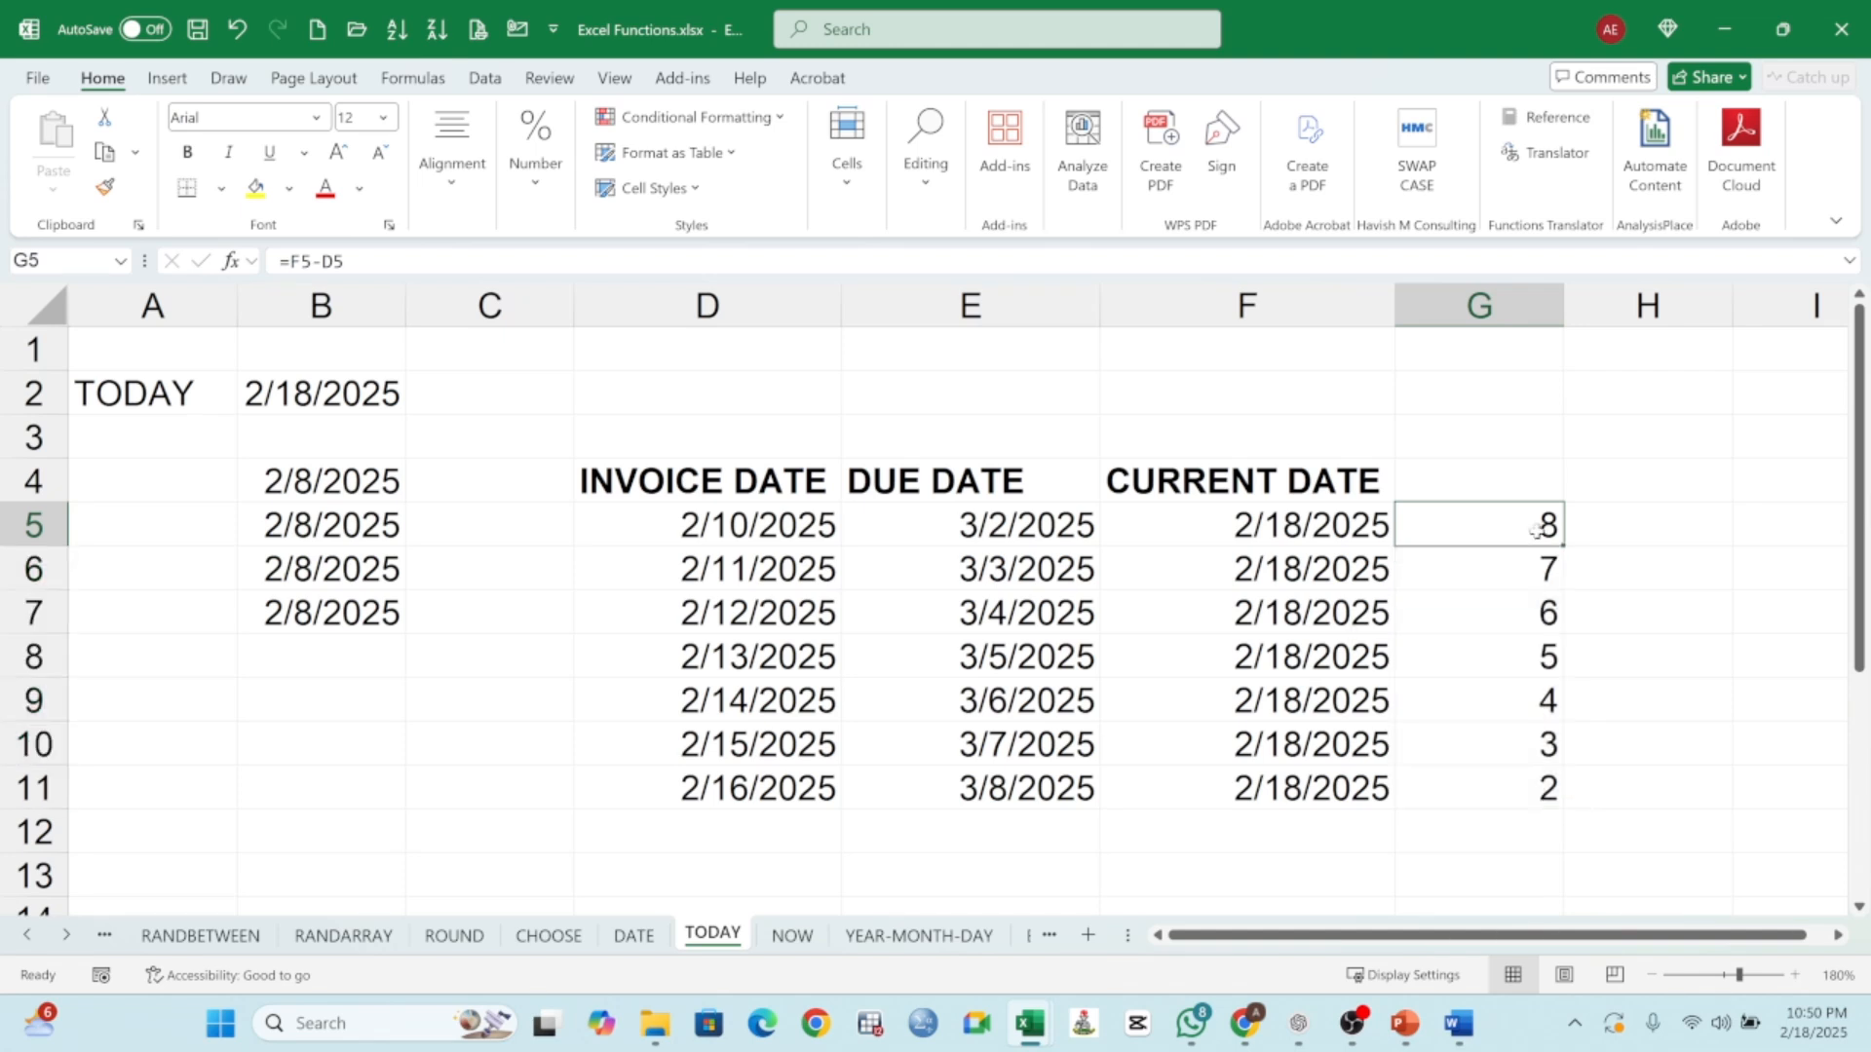
double_click(1537, 531)
key(Return)
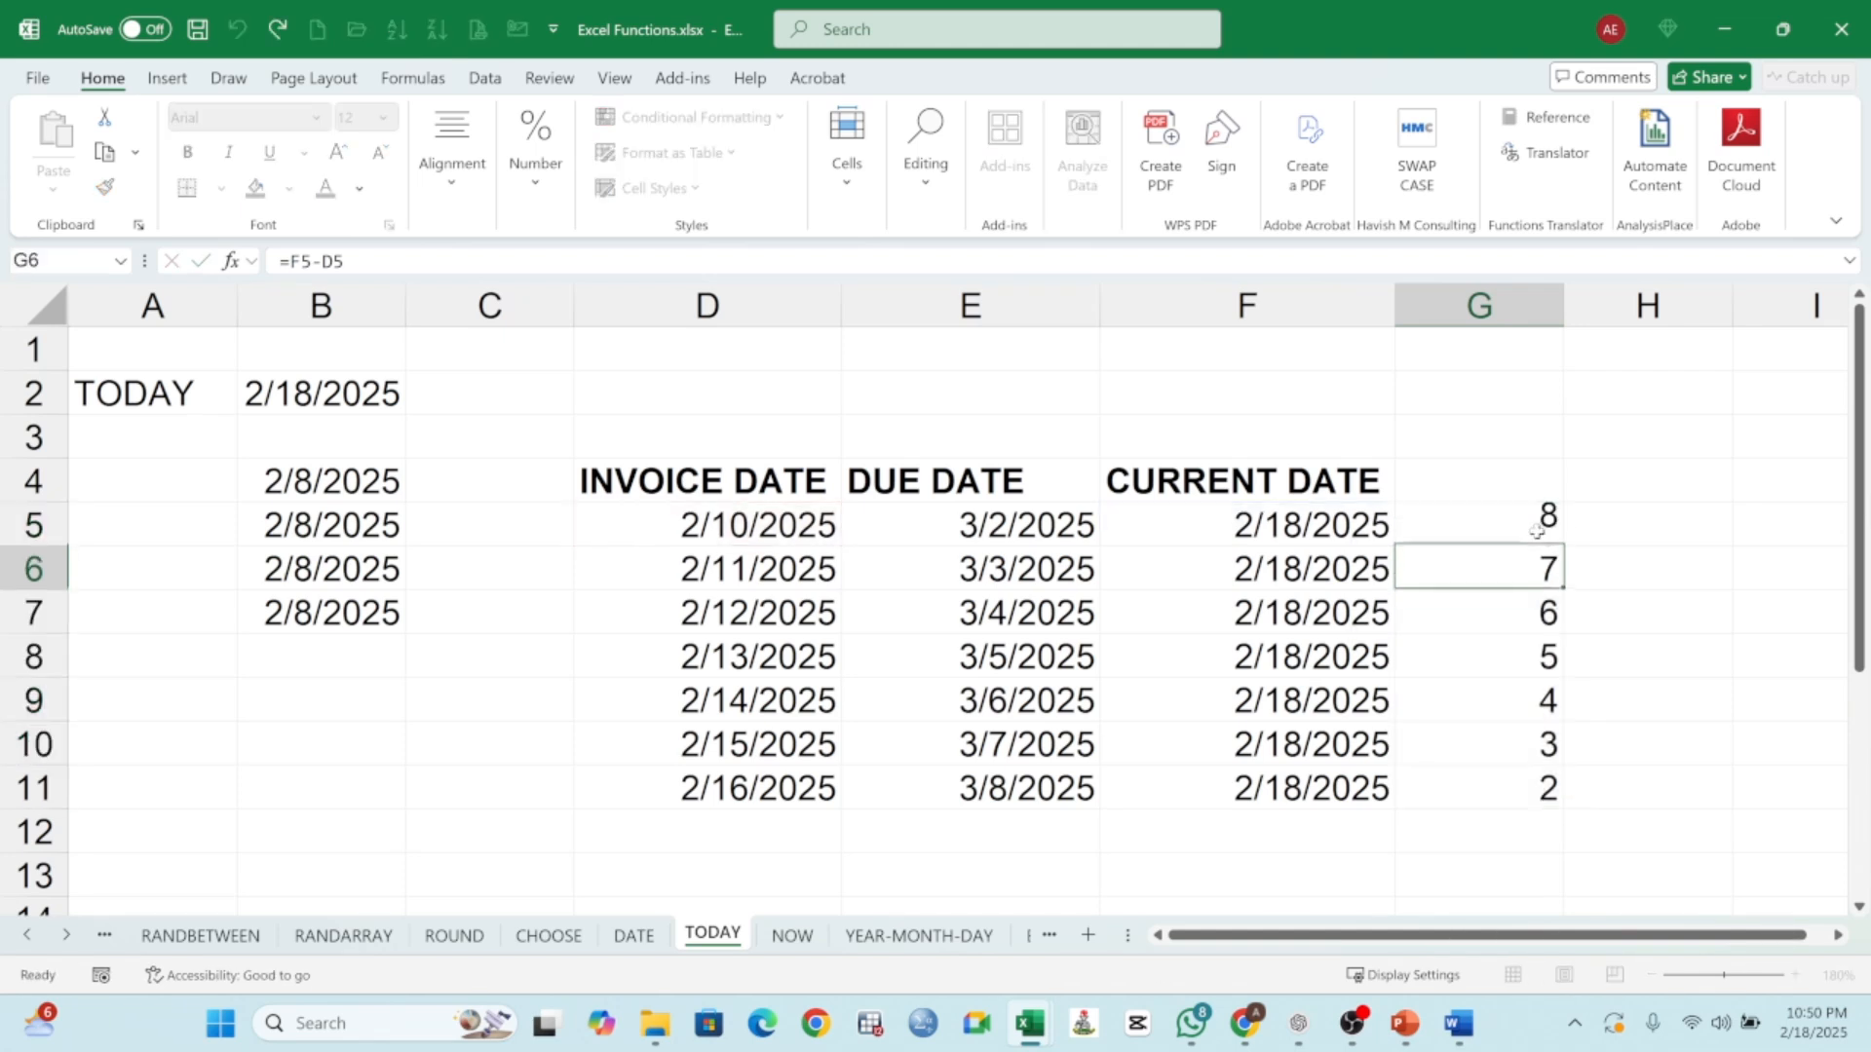
click(1537, 529)
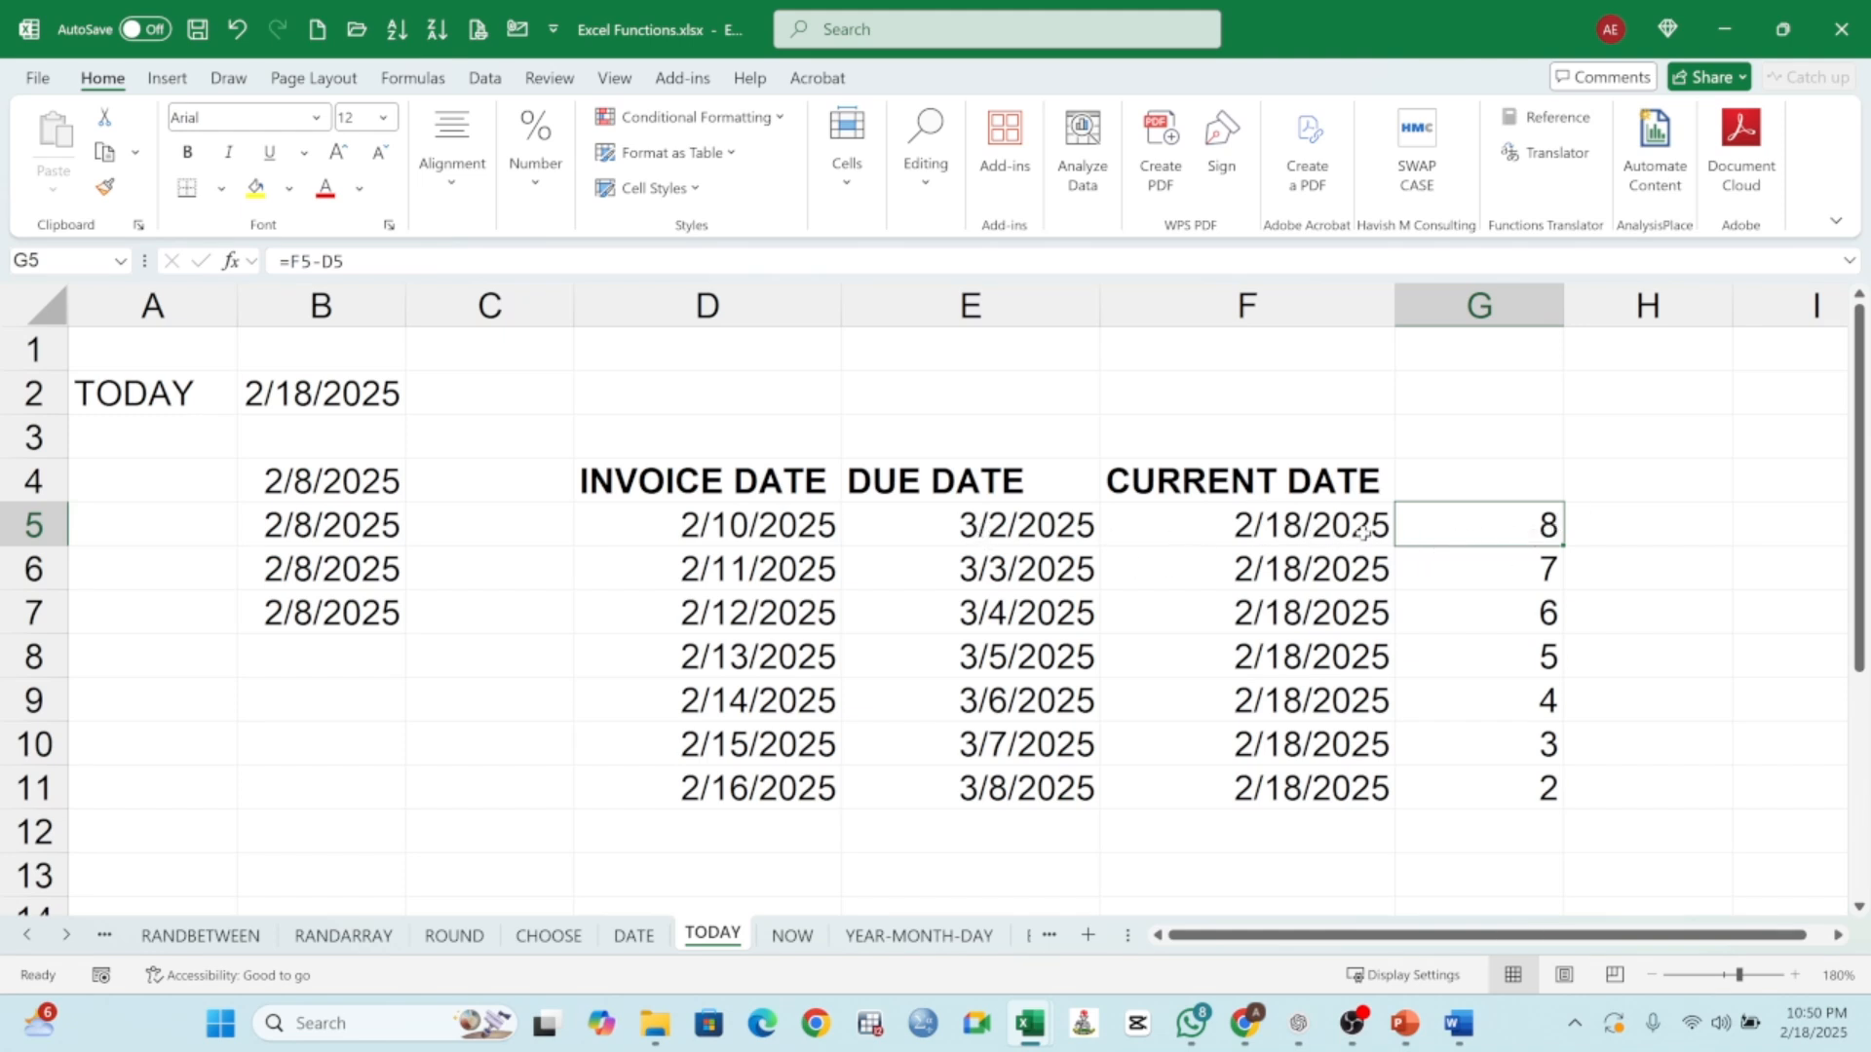
- Compare the current date in F5 and the due date in E5 with the elapsed day count in G5
click(1301, 531)
click(992, 536)
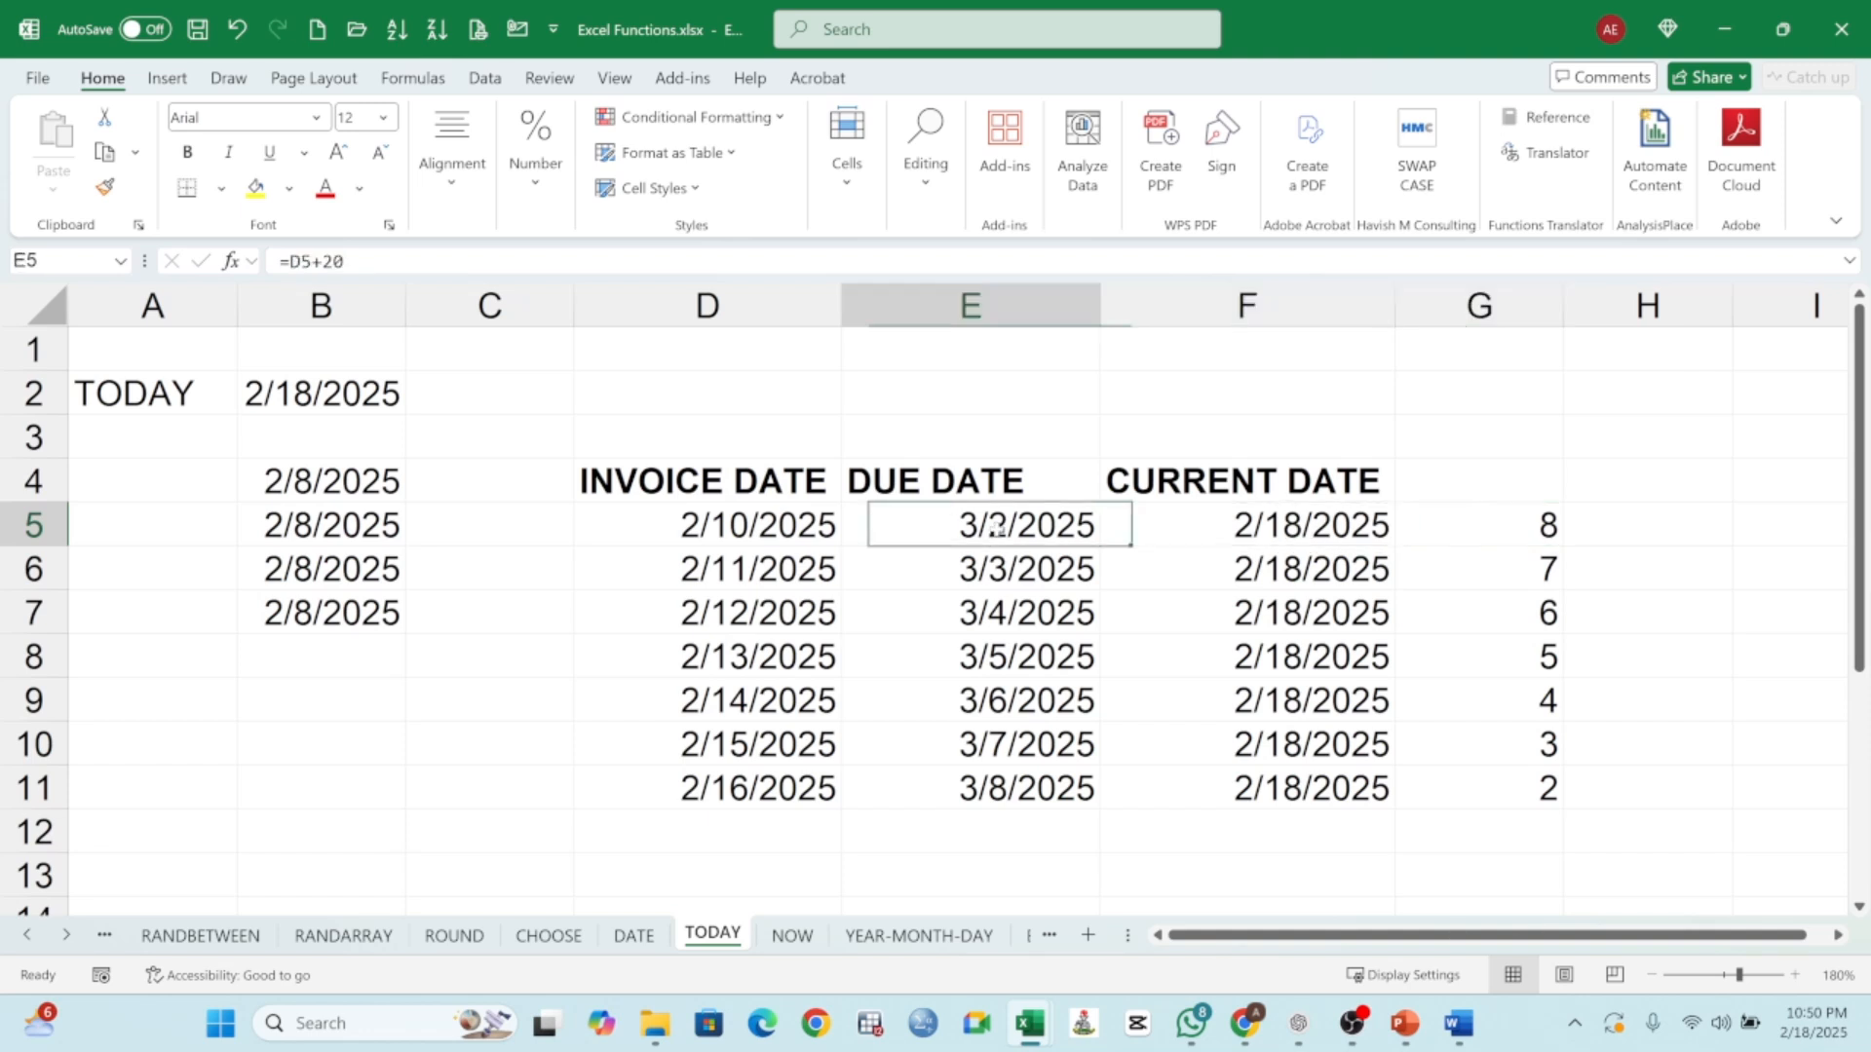
click(1544, 534)
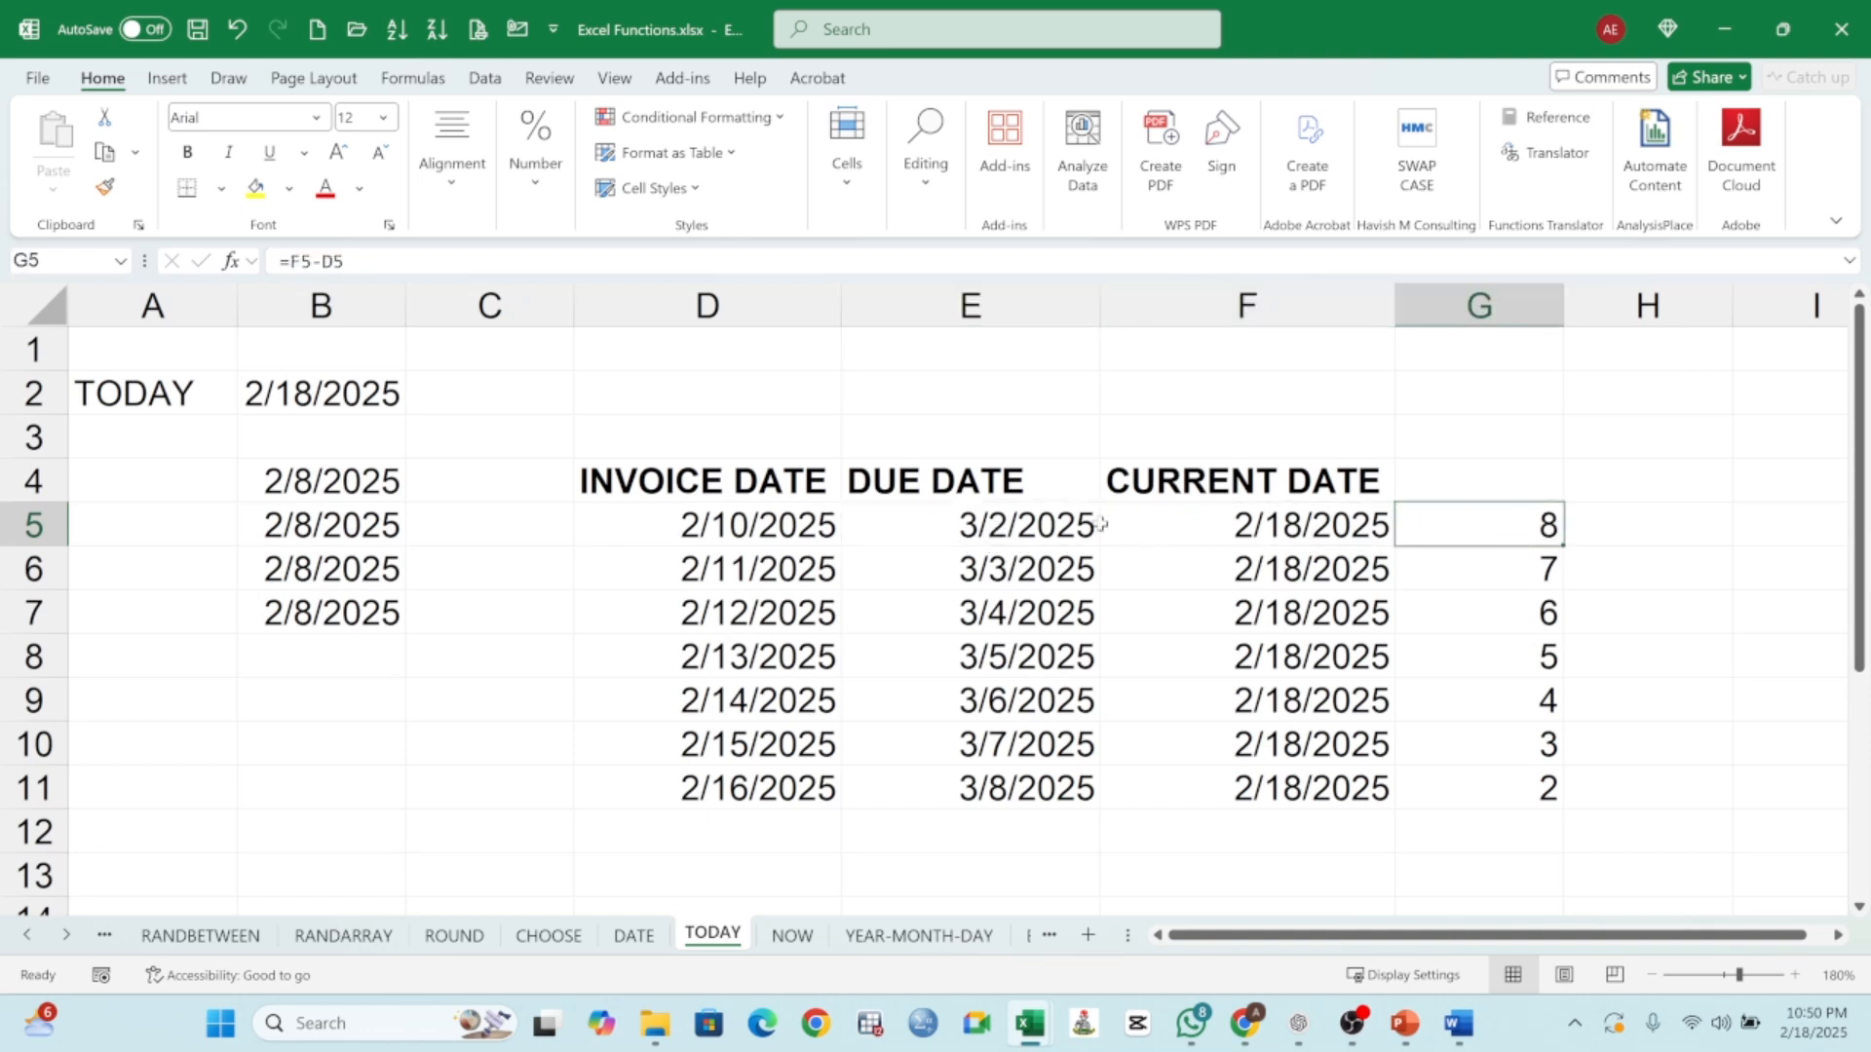
click(1023, 527)
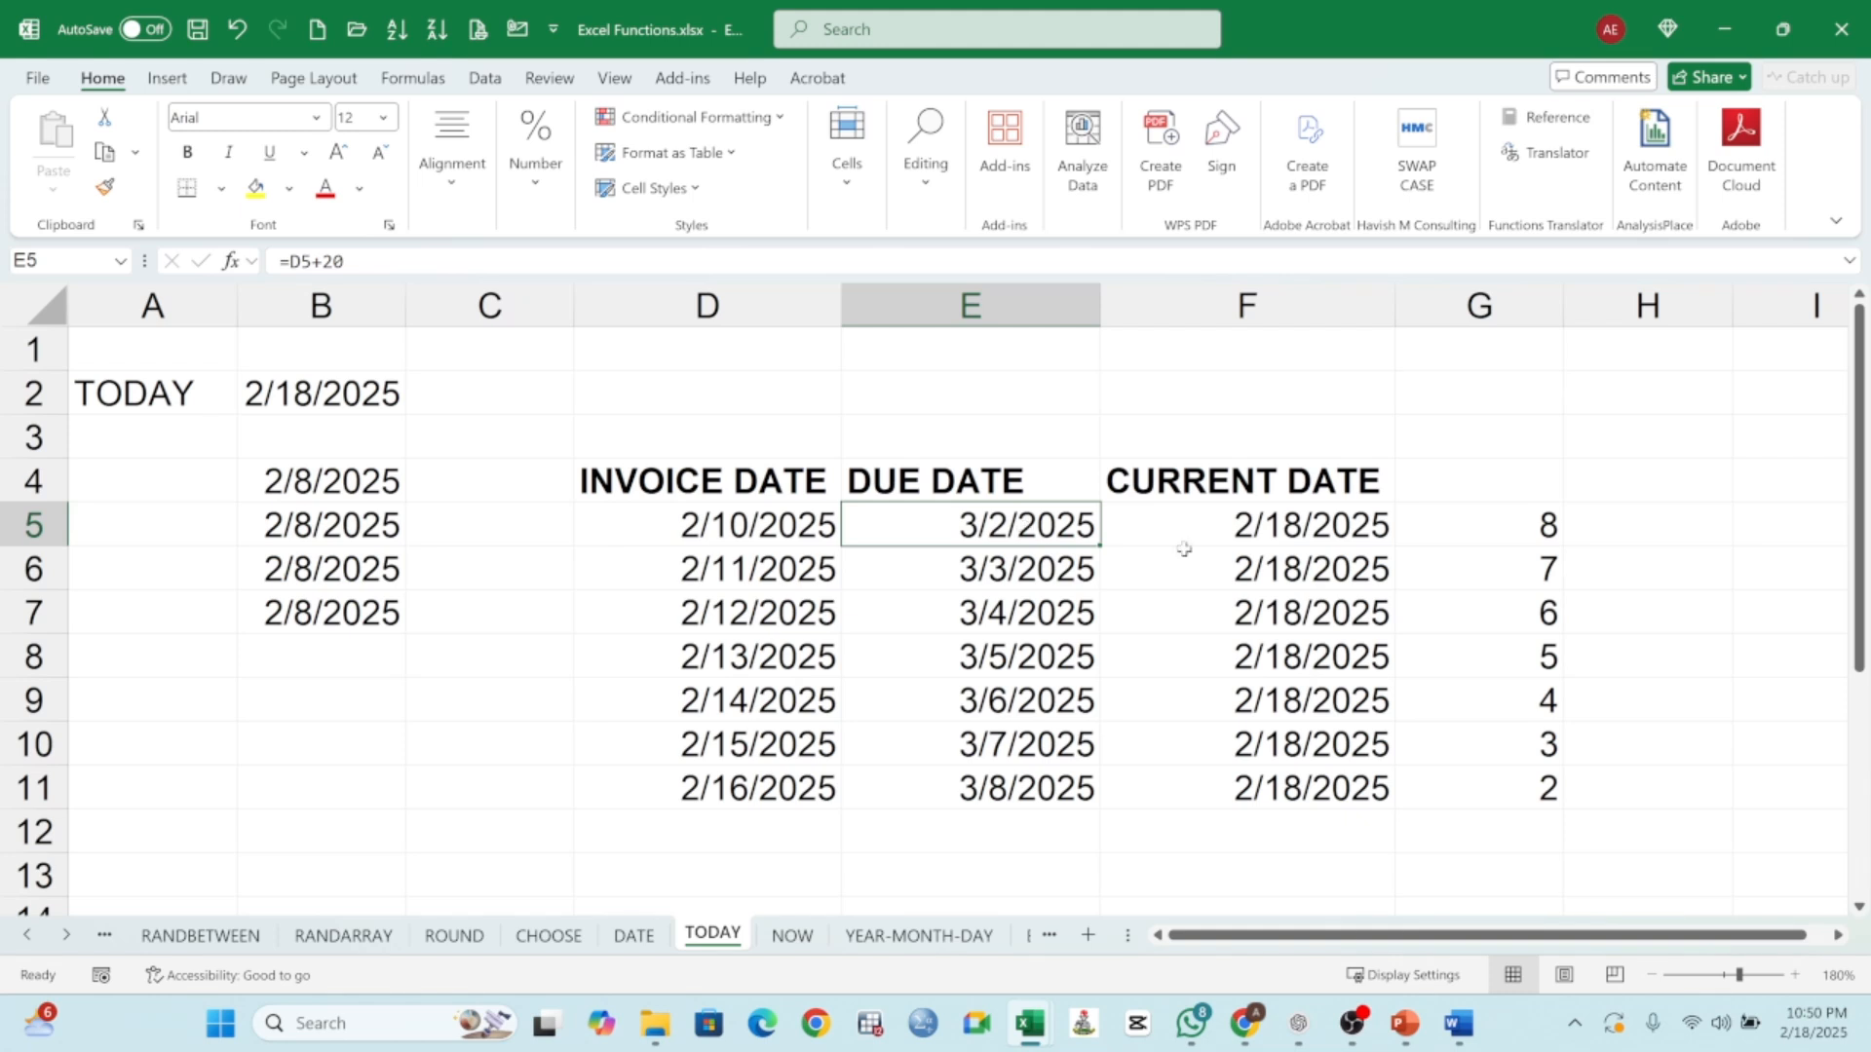
click(1525, 535)
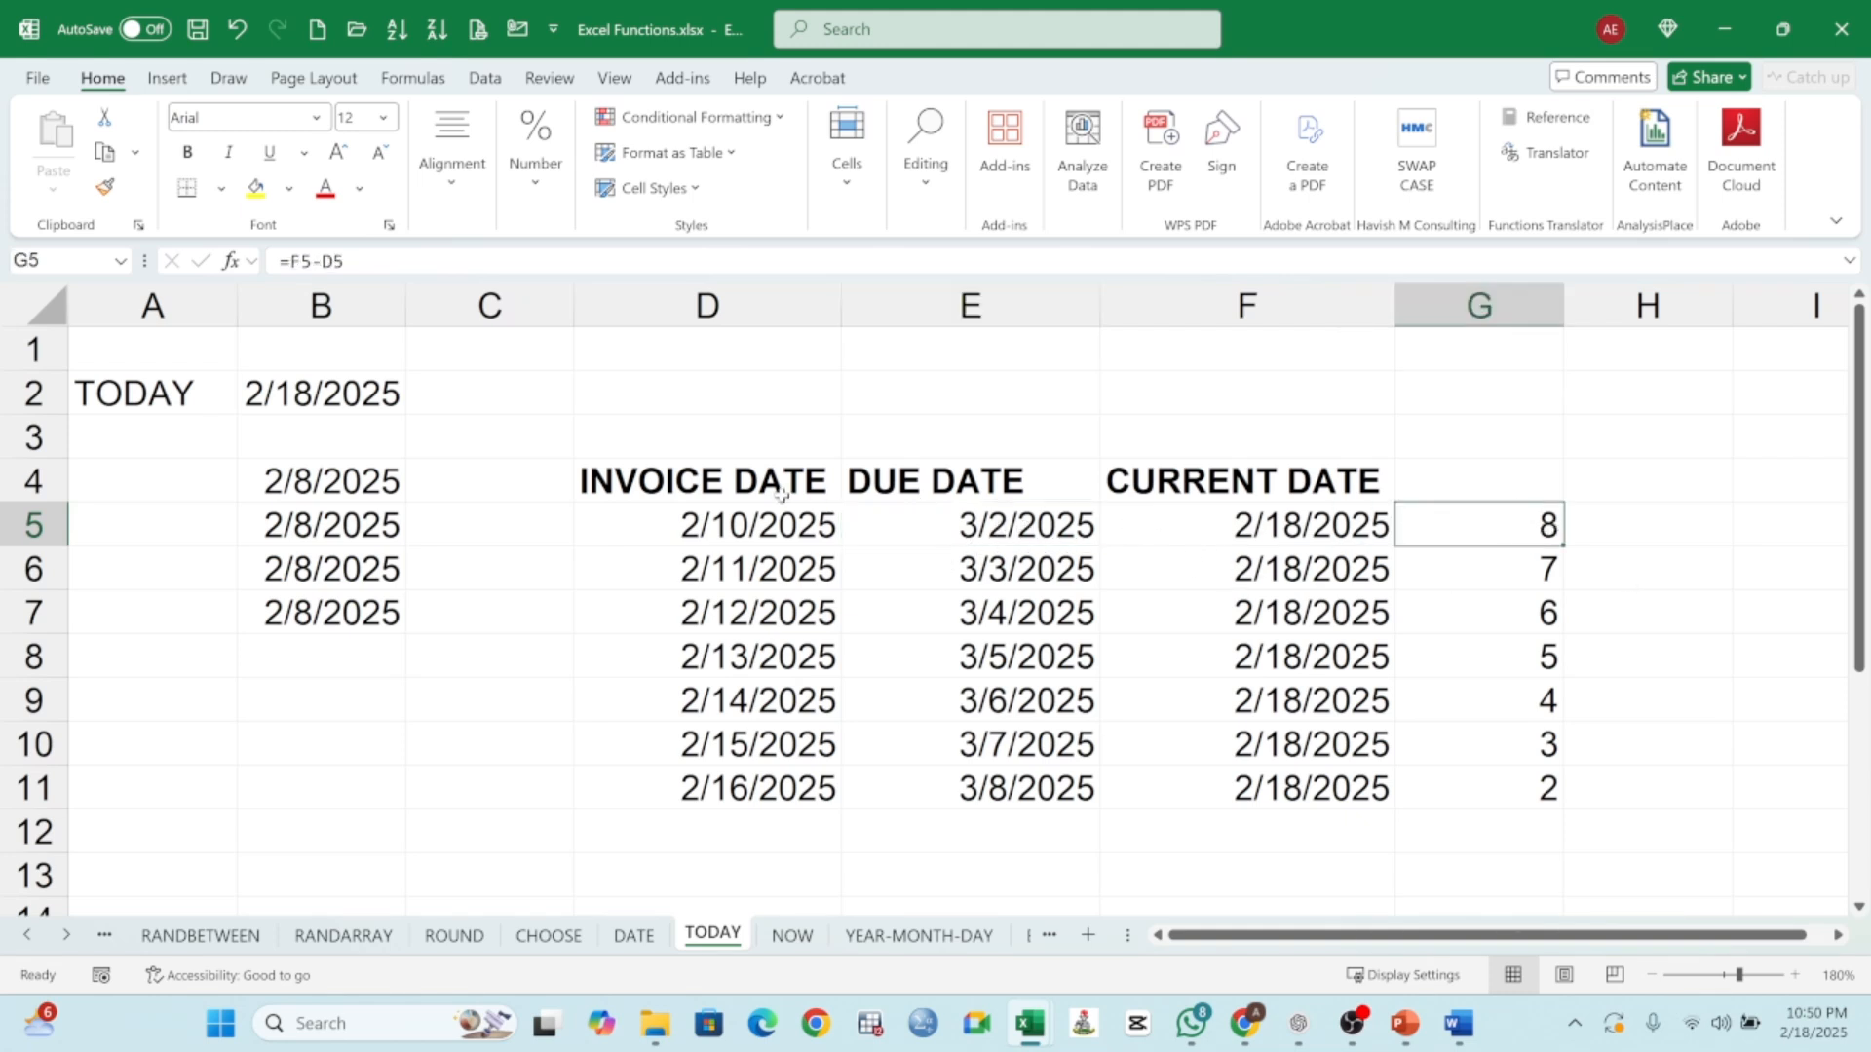
- Review the invoice table's date headers in row 4 and inspect the current date formula in F5
drag(665, 487, 1412, 482)
double_click(1357, 524)
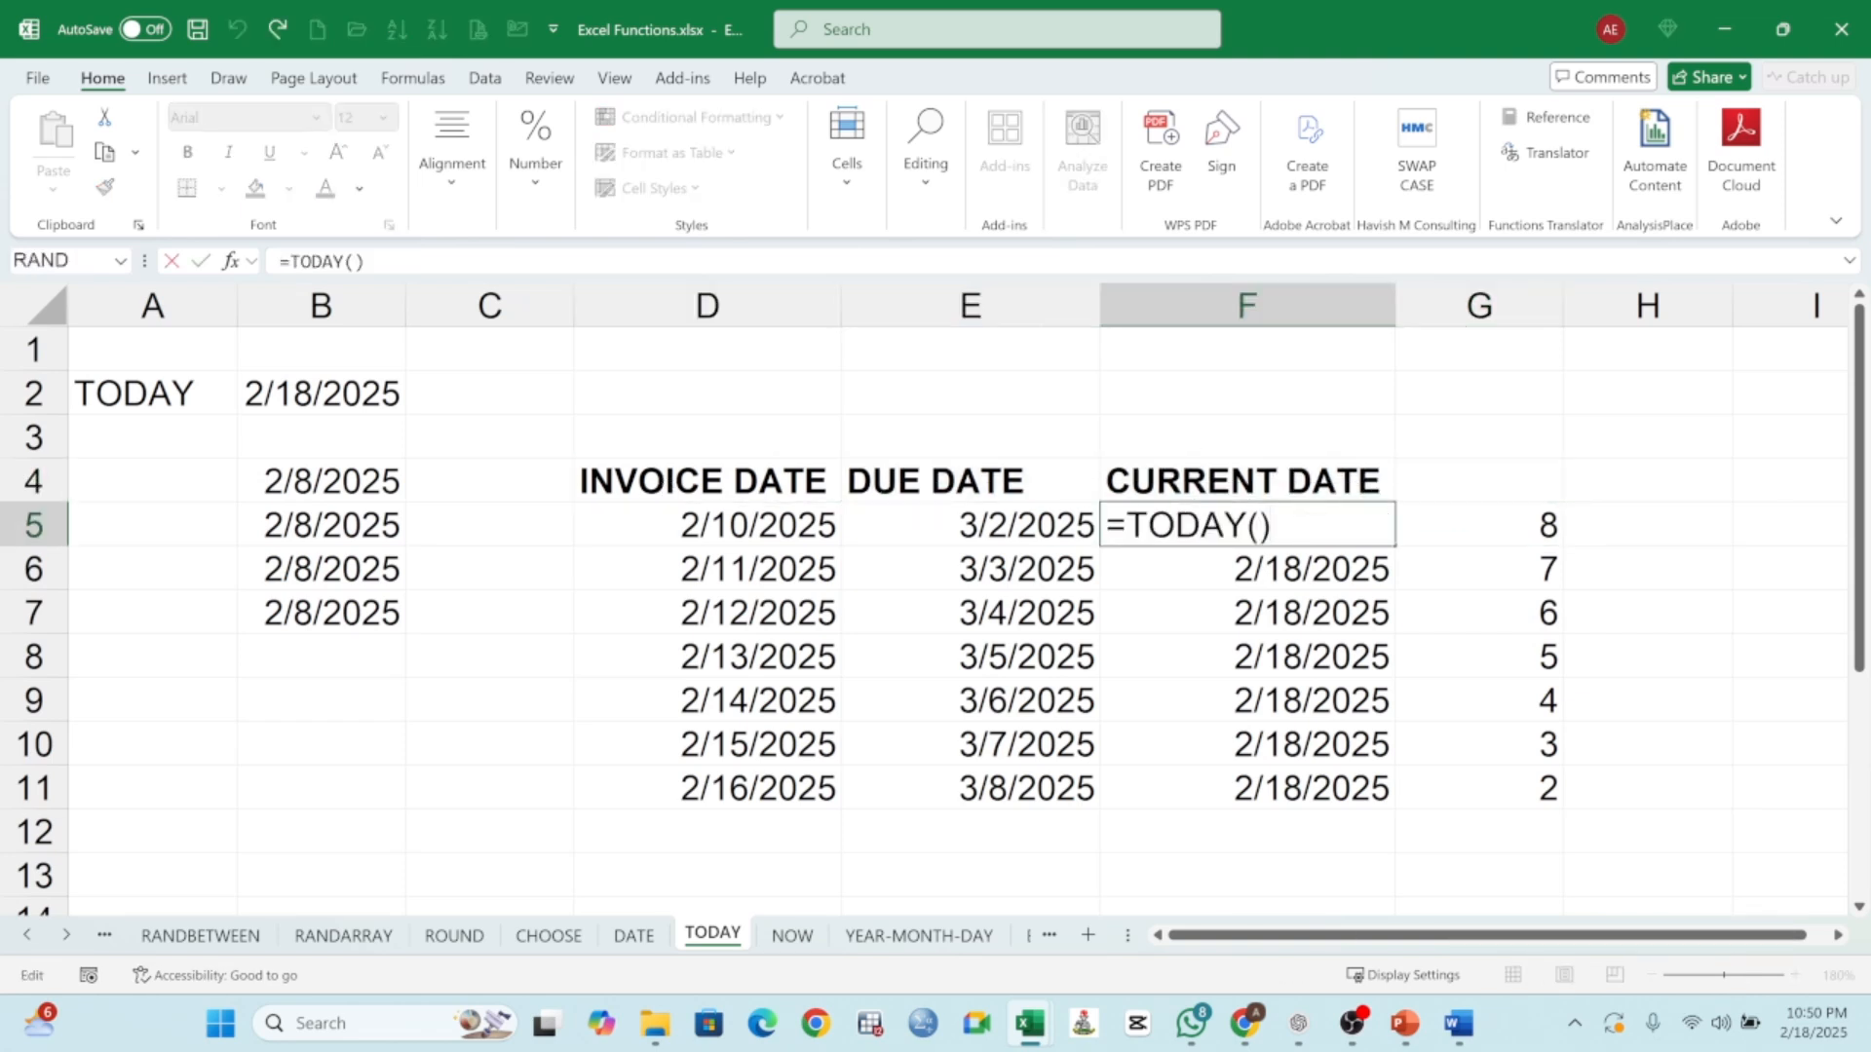
key(Return)
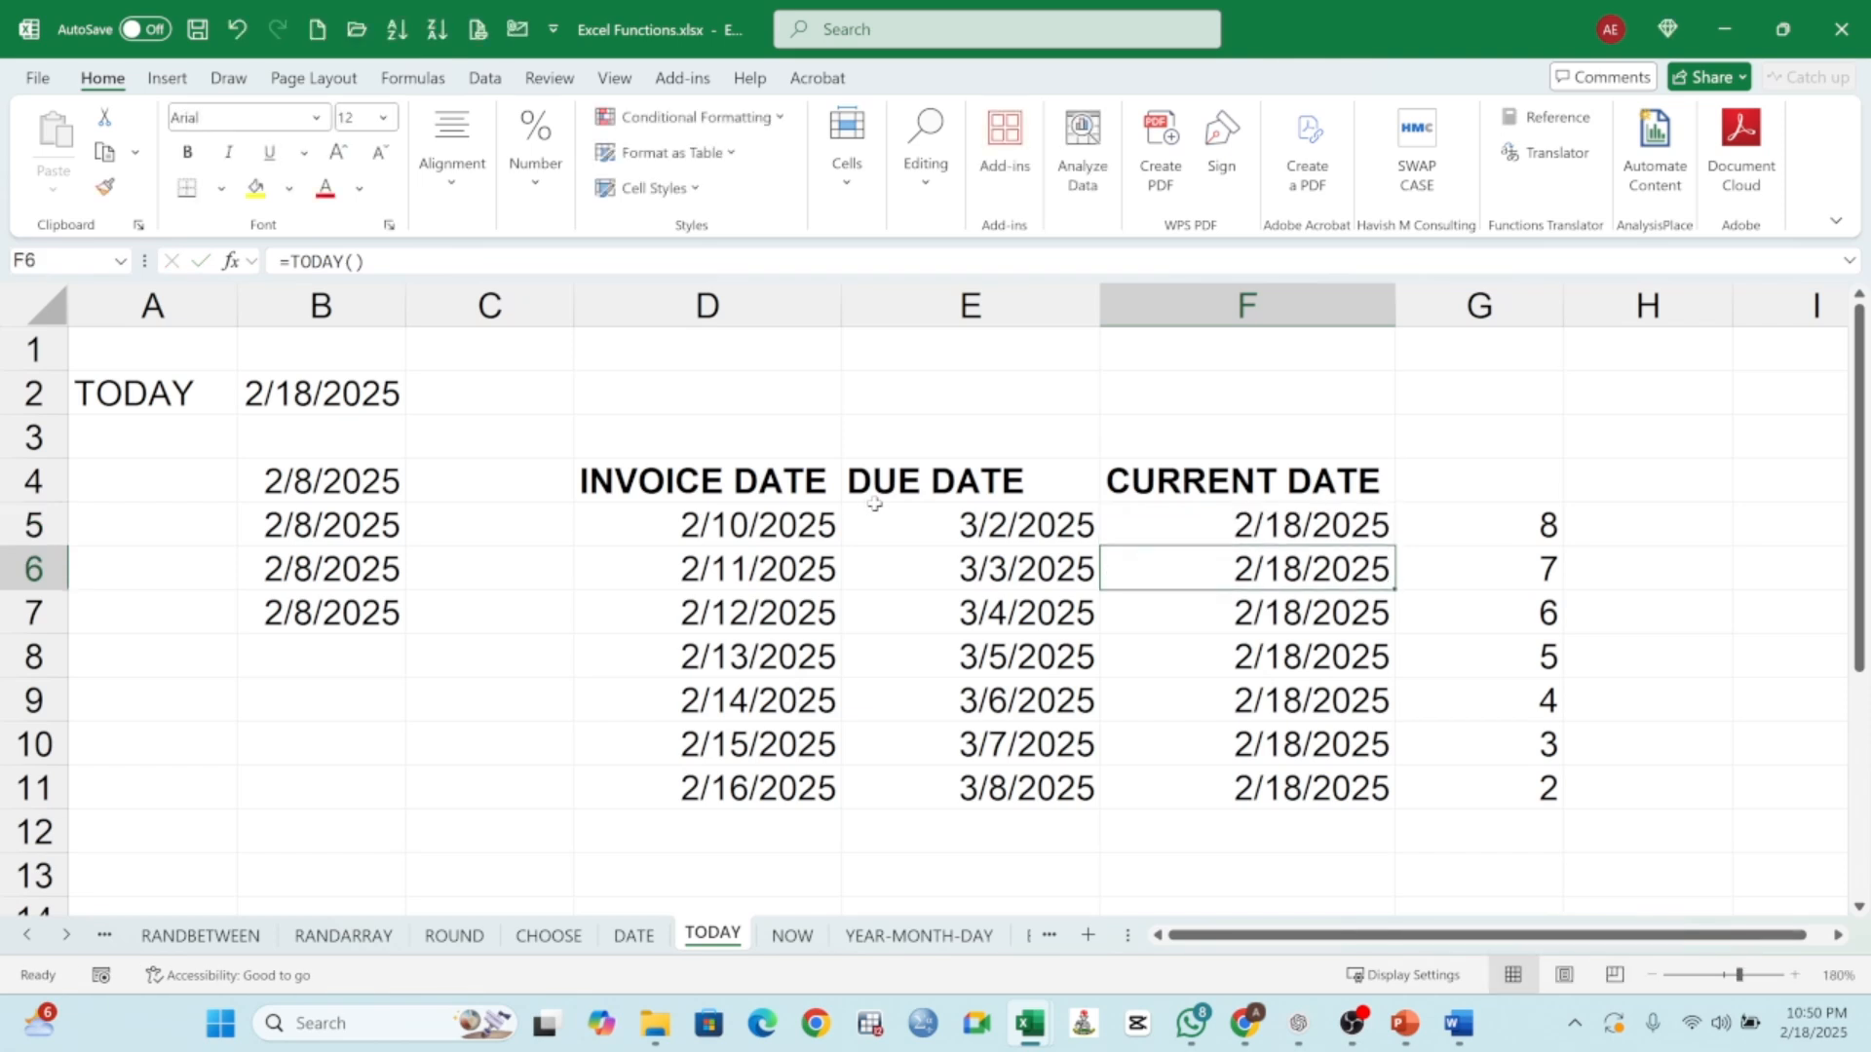